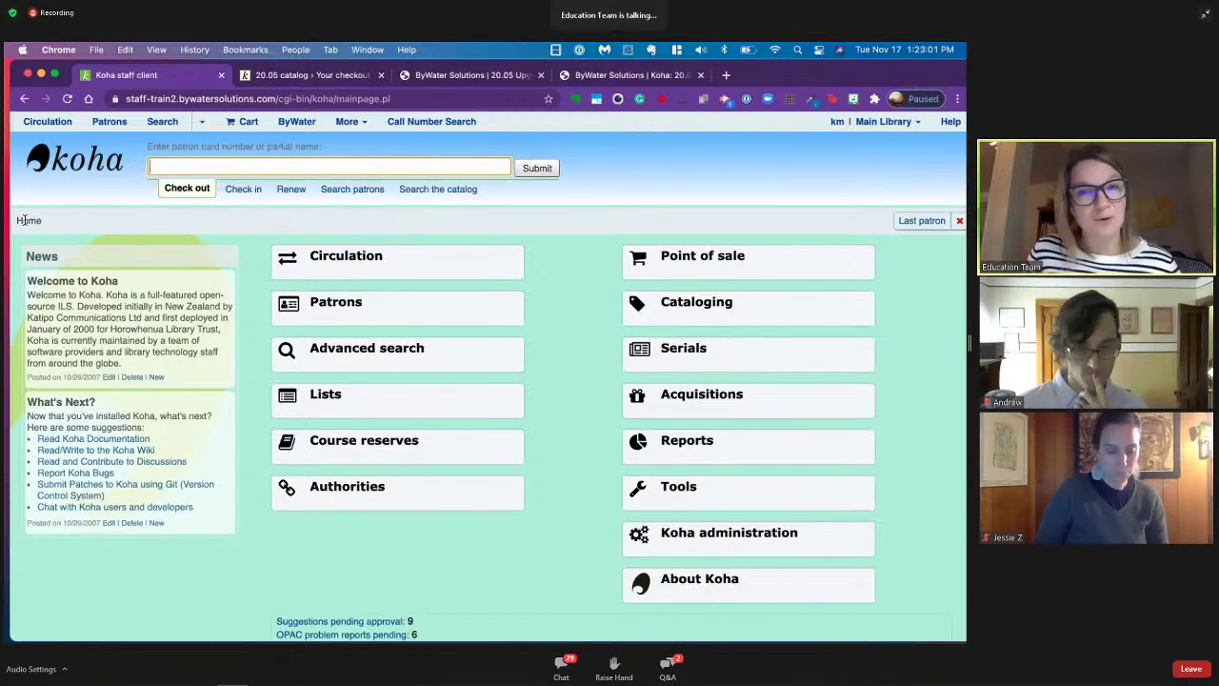
- Search the system preferences in Koha administration for "point" and check what the EnablePointOfSale preference requires
left_click(701, 538)
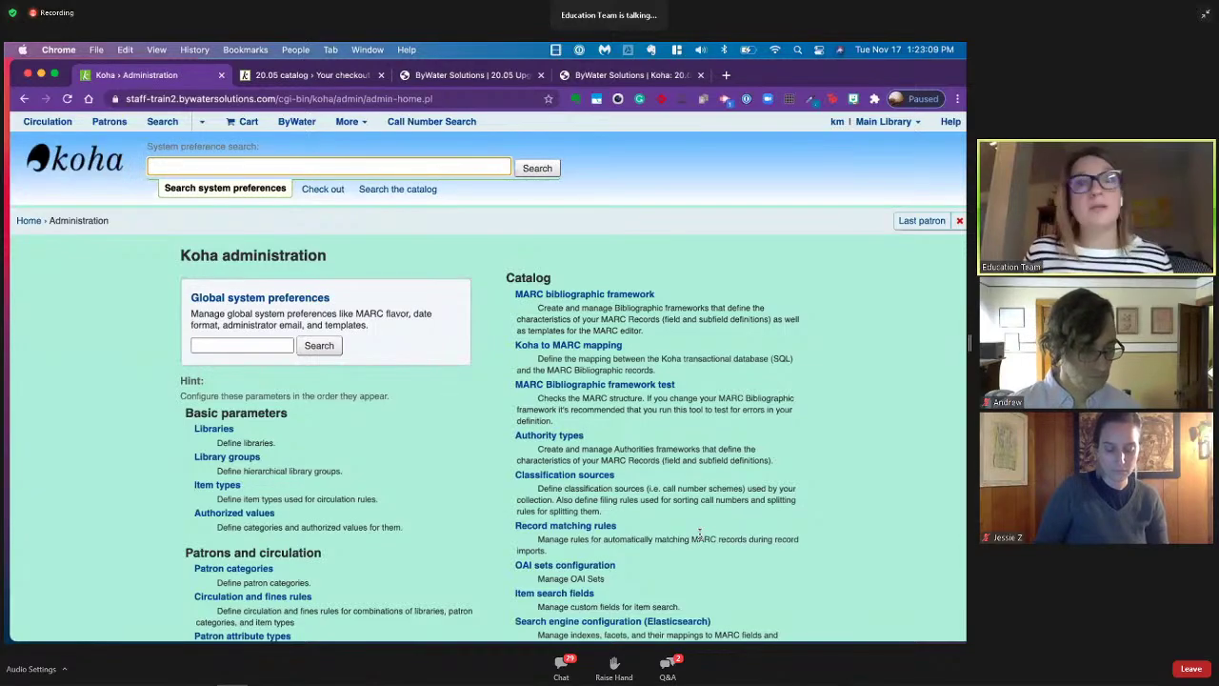
left_click(222, 346)
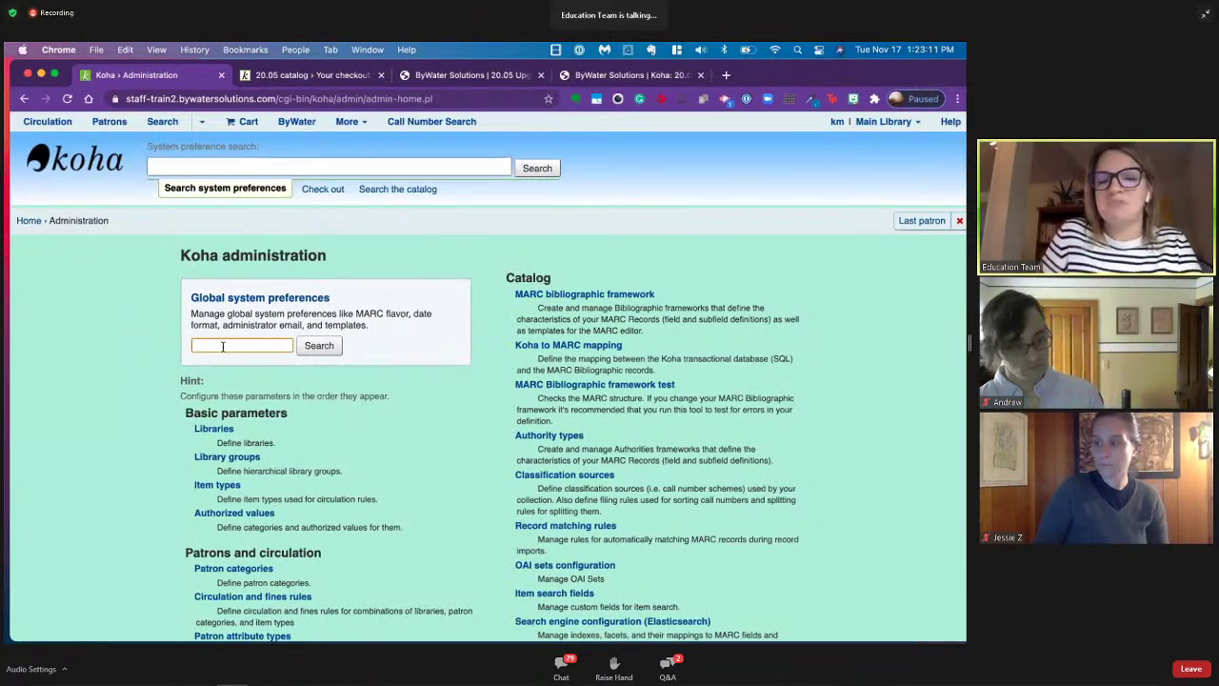
type("point")
key("Return")
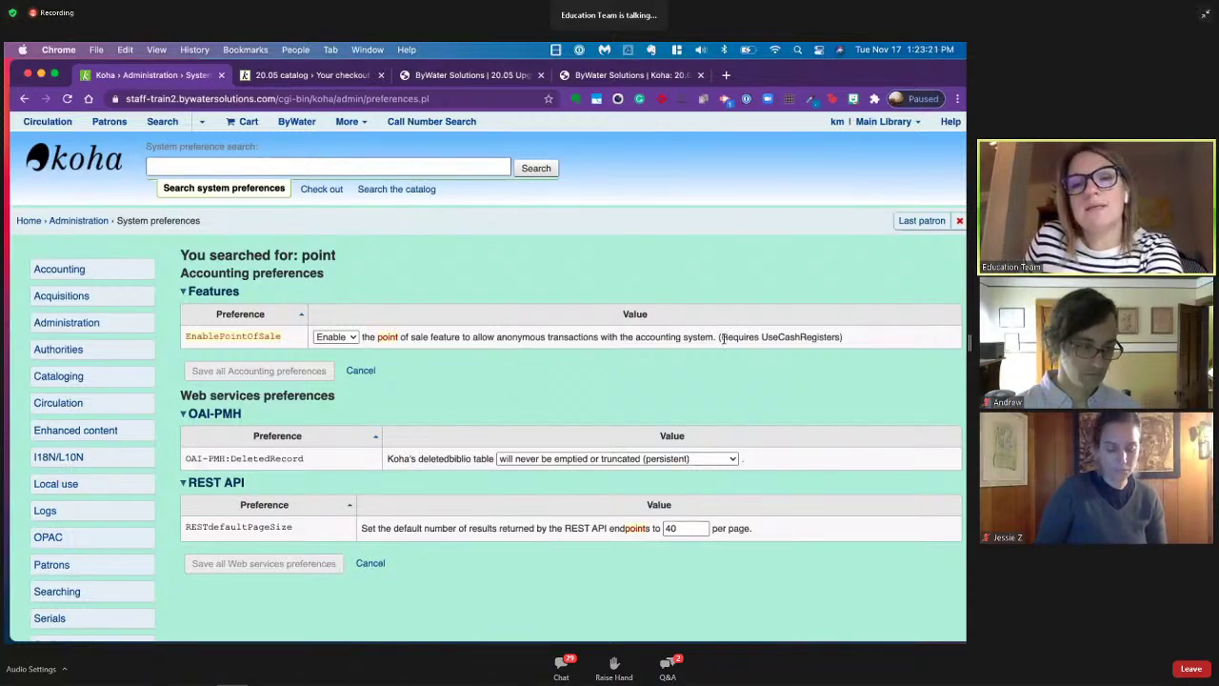
left_click_drag(720, 338, 871, 342)
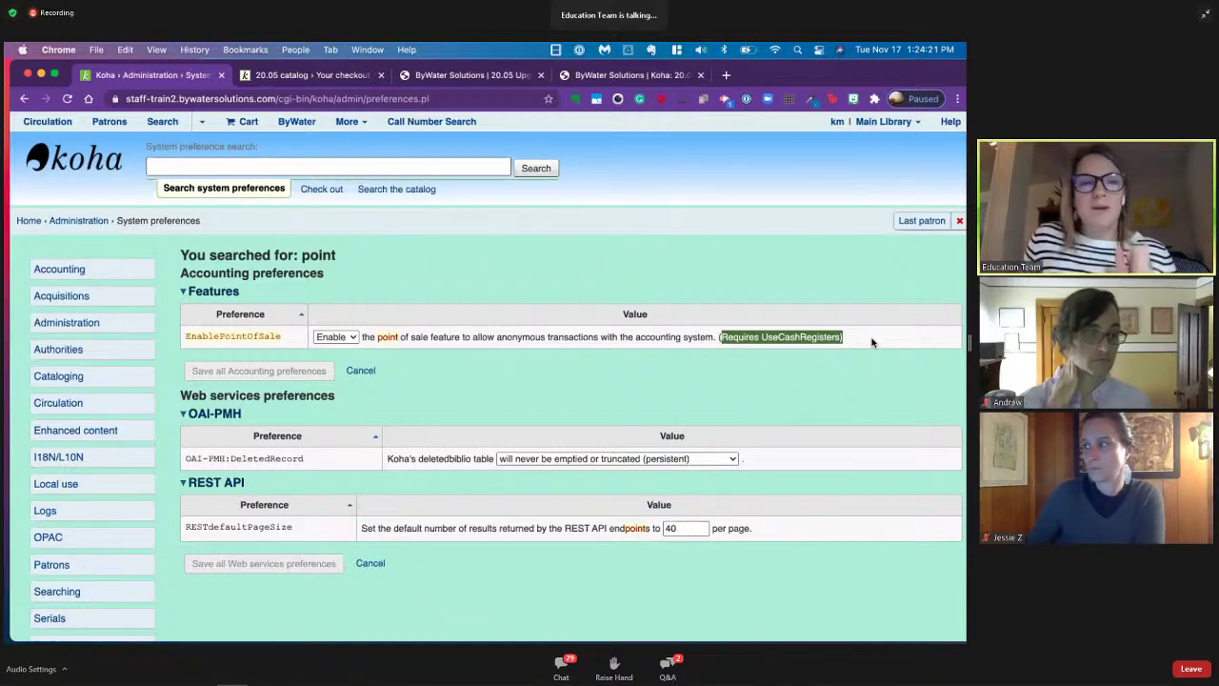
- Search the system preferences for "usecash" to review the UseCashRegisters setting
left_click(217, 166)
type("u")
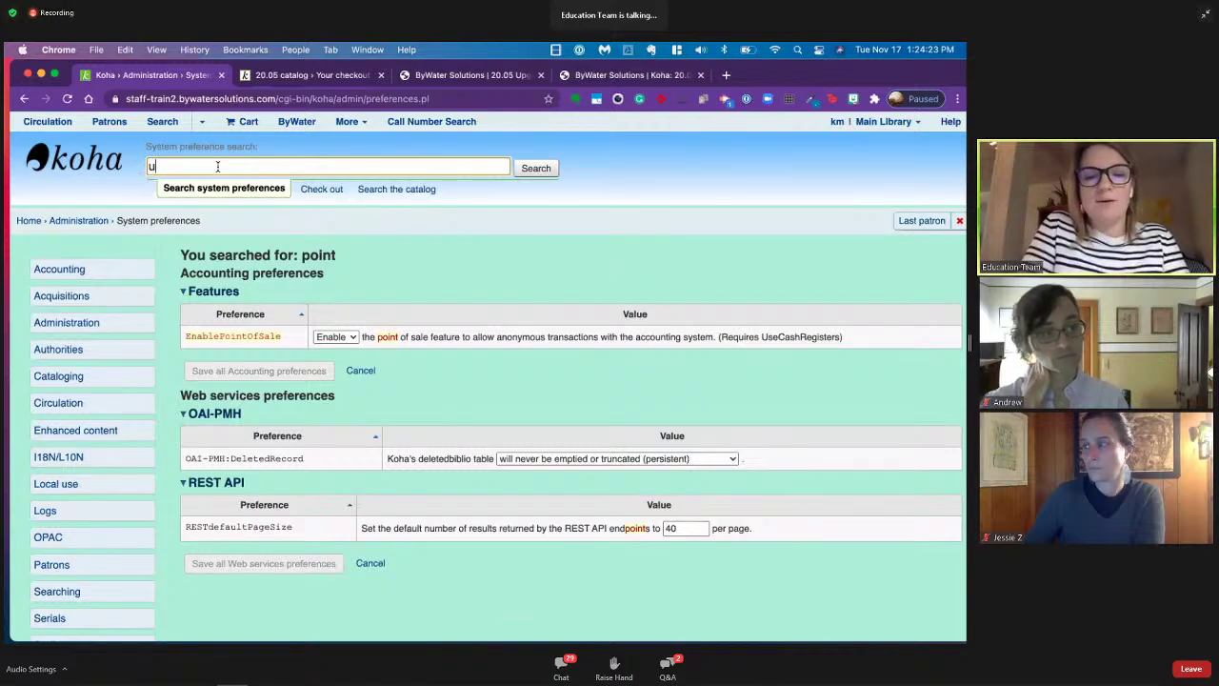
type("secash")
key("Return")
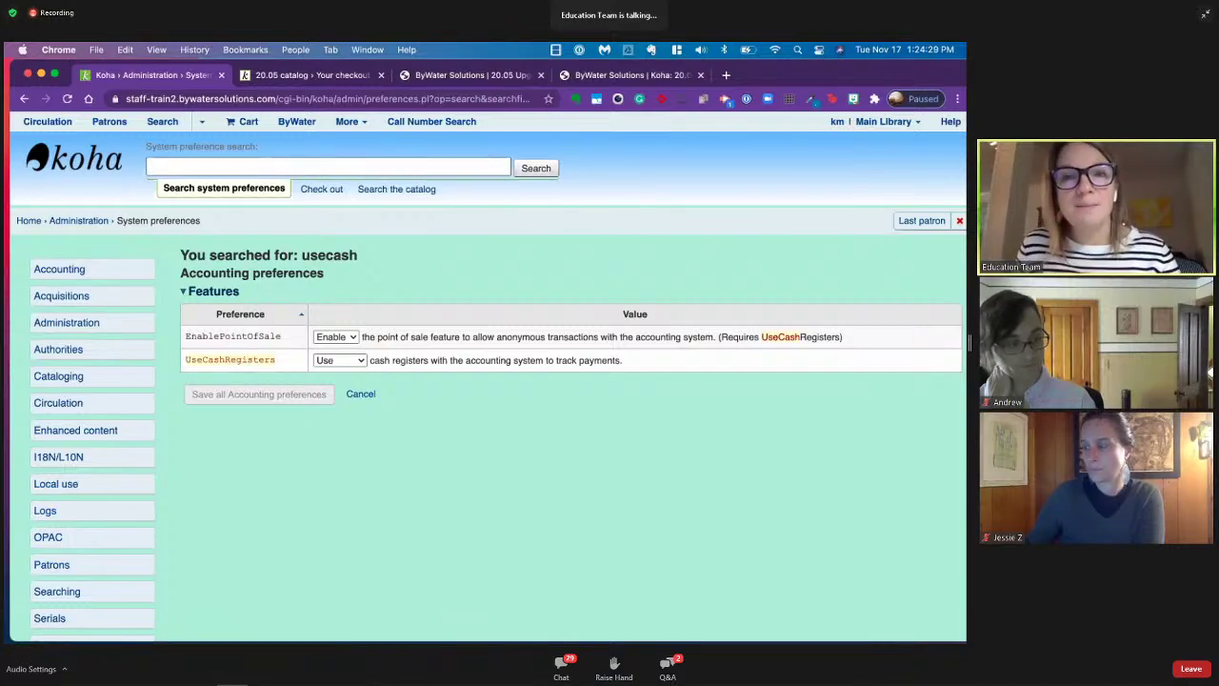
- Open the cash registers list from the Accounting section of Koha administration and review the defined registers
left_click(66, 220)
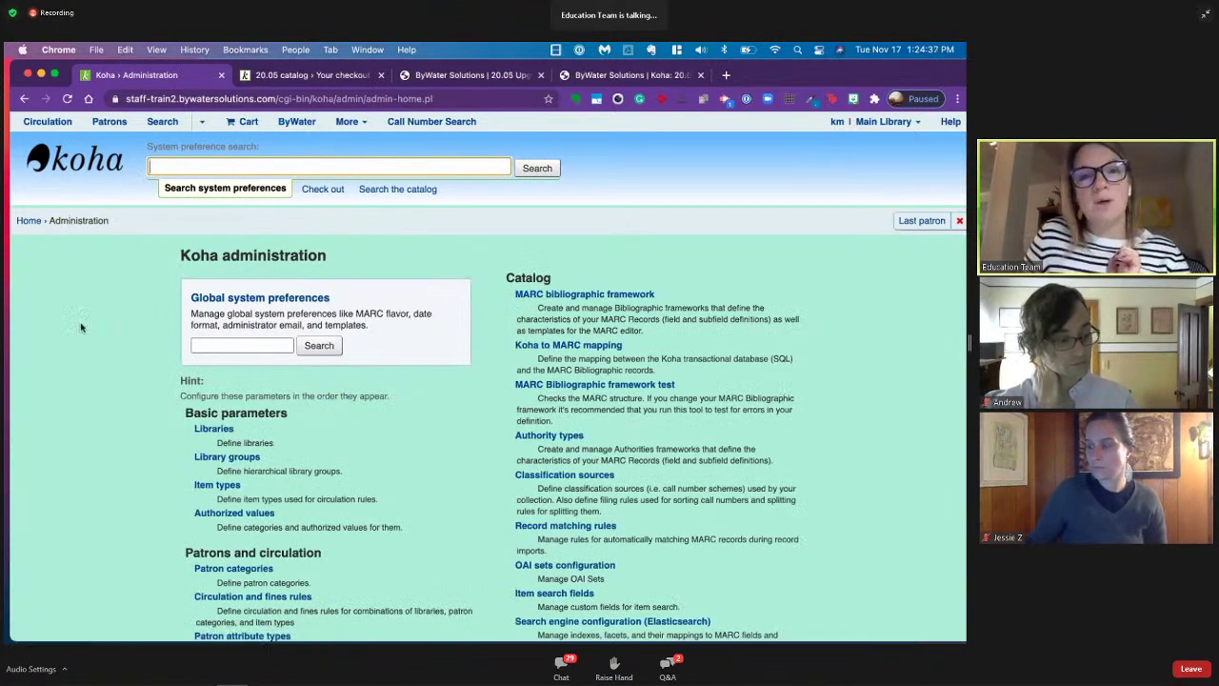
scroll(127, 415, "down", 8)
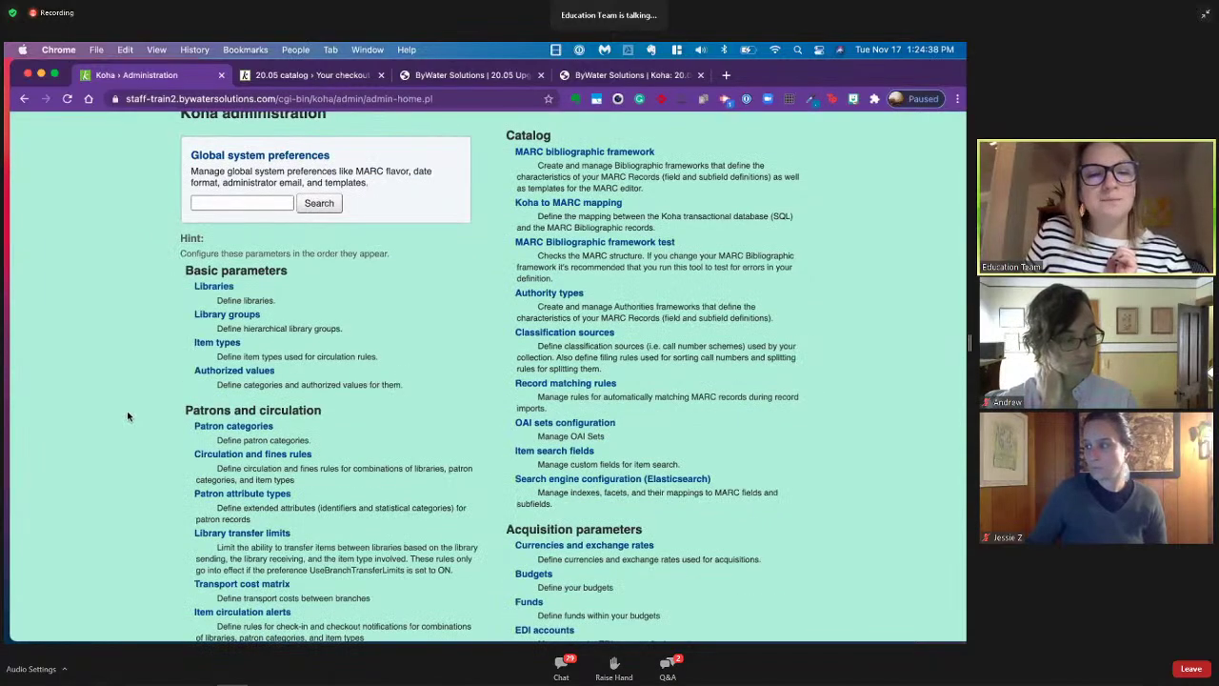
scroll(127, 416, "down", 1)
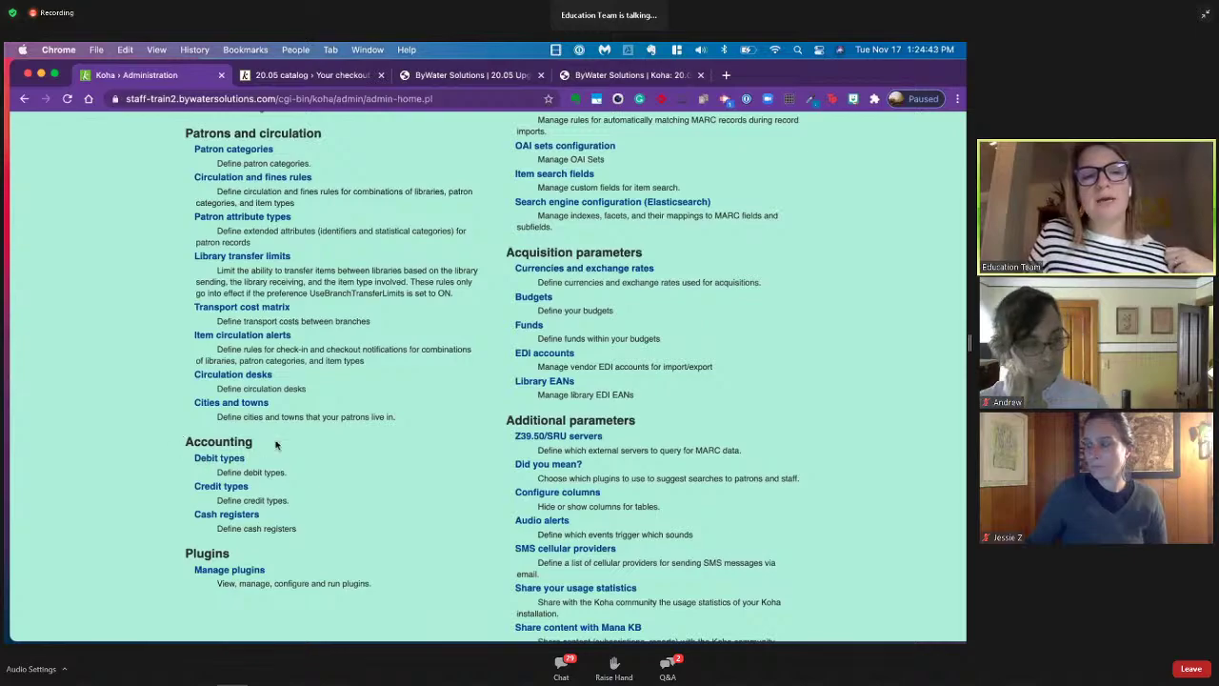
left_click(222, 519)
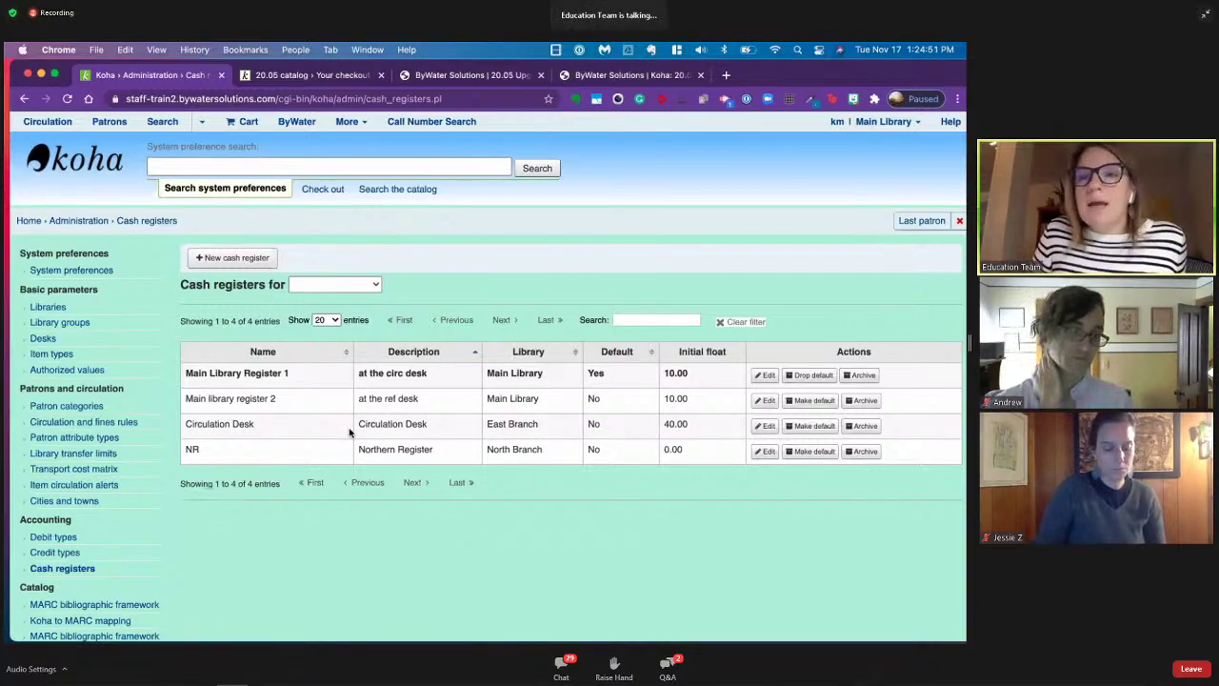
scroll(348, 428, "up", 1)
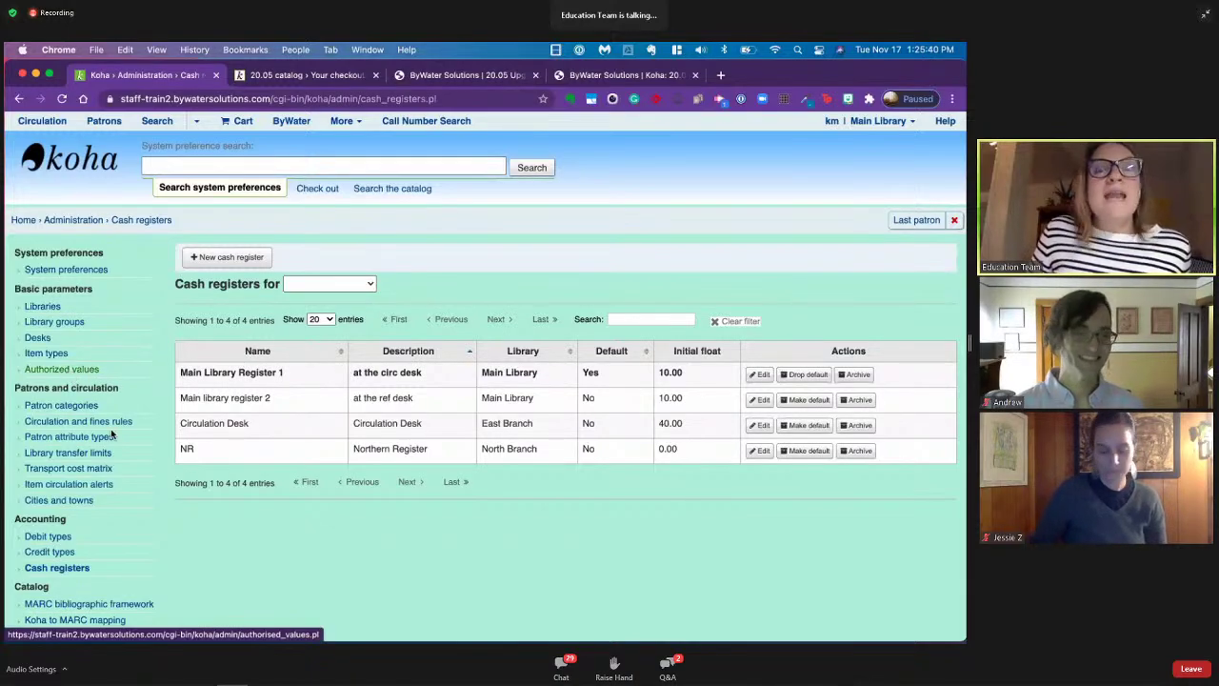
scroll(110, 434, "down", 1)
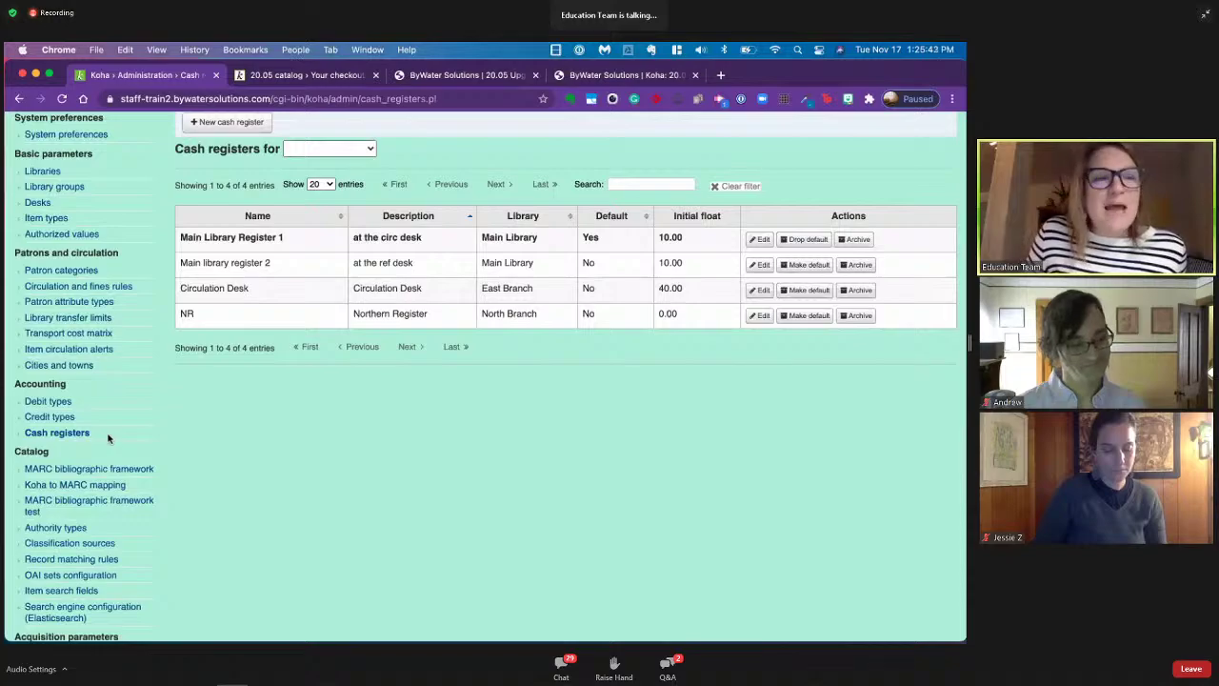
scroll(72, 396, "up", 3)
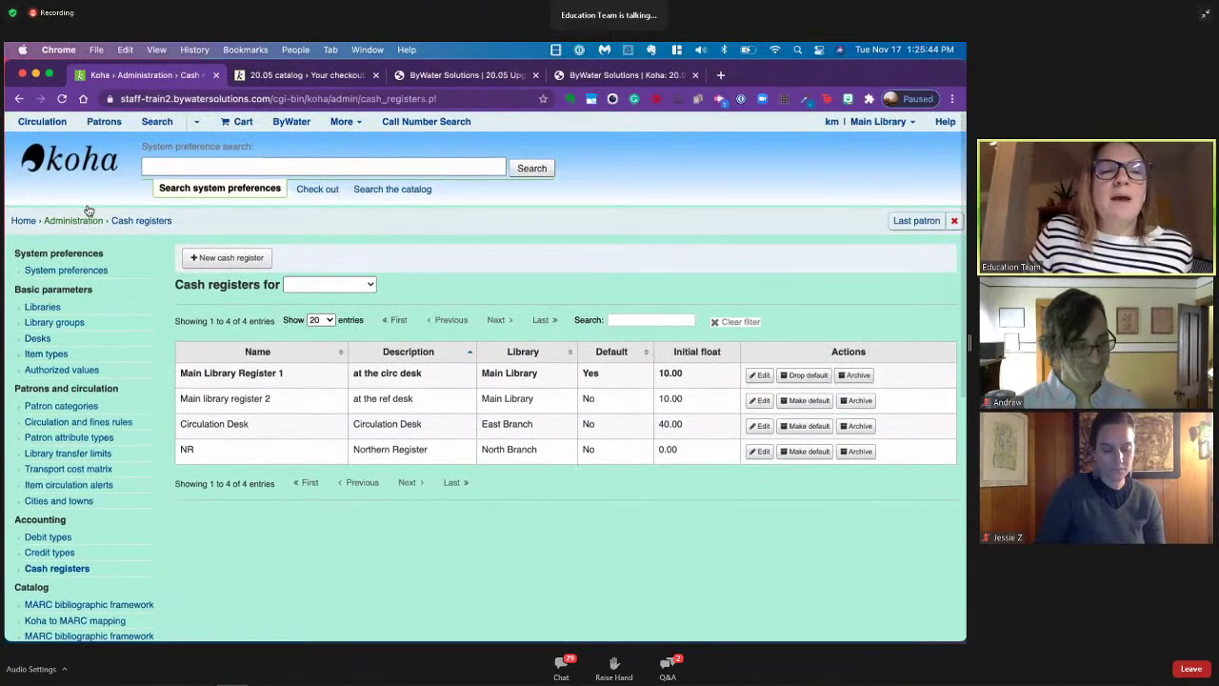
- Open the account debit types from Koha administration and examine the BOOKBAG code and its description
left_click(81, 222)
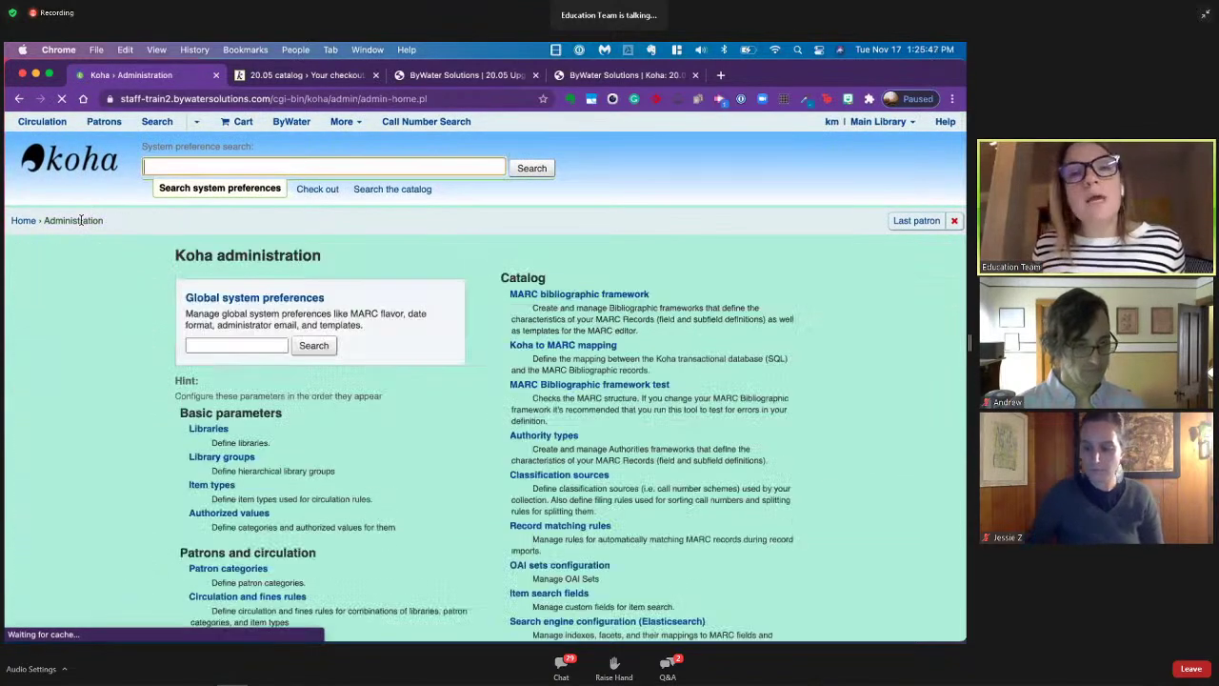
scroll(144, 480, "down", 5)
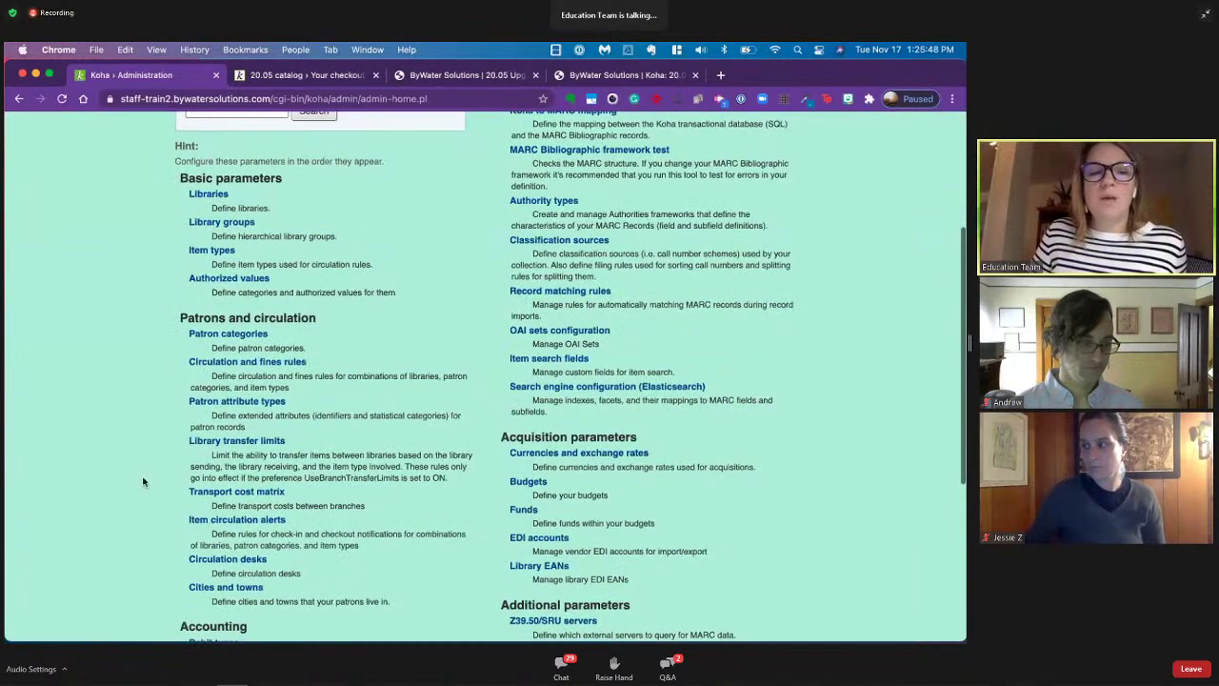
scroll(177, 422, "down", 2)
left_click_drag(181, 413, 269, 410)
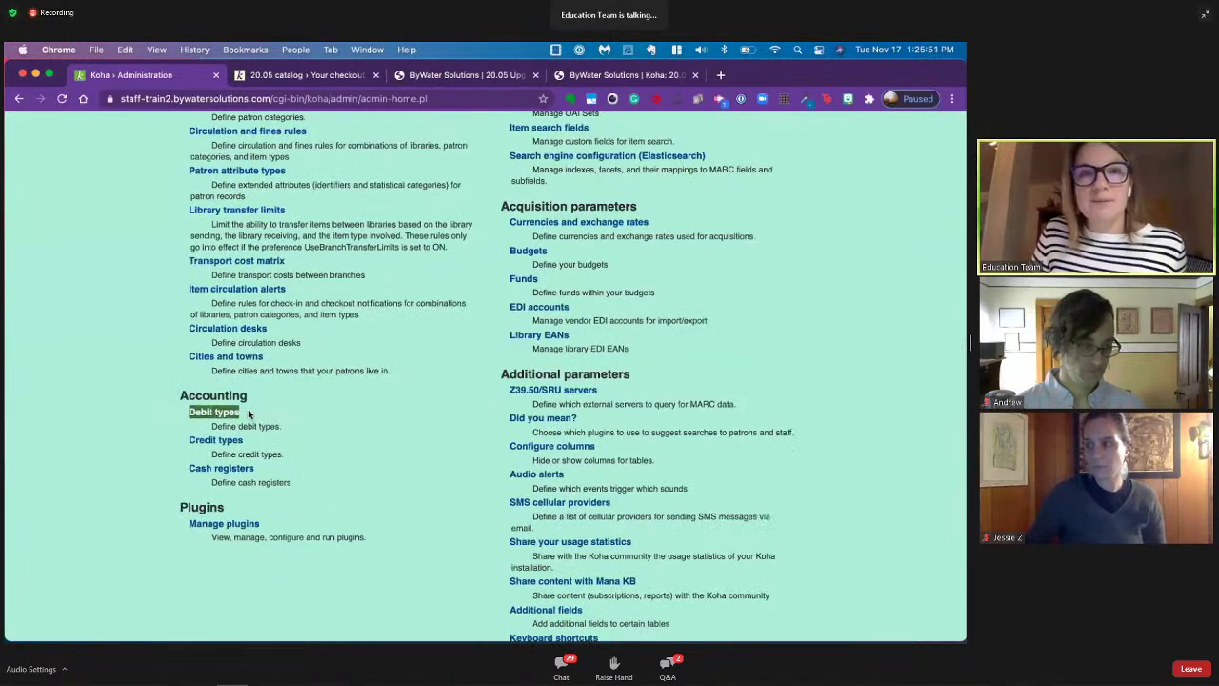
left_click(225, 414)
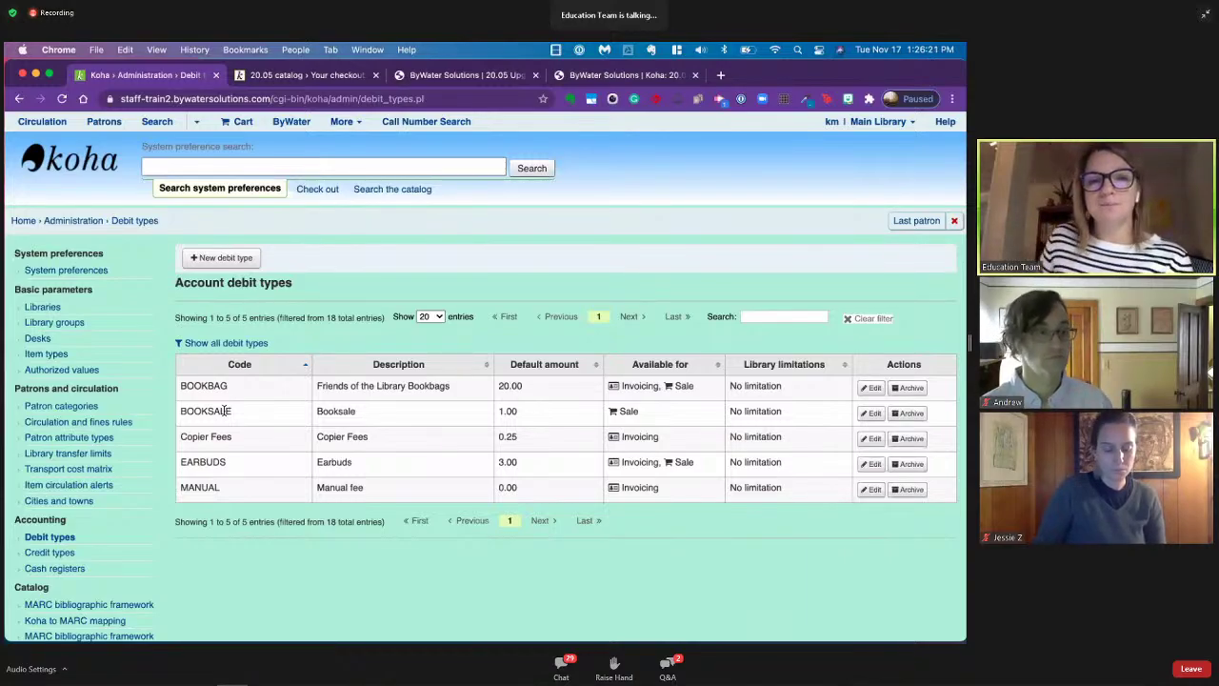
left_click_drag(181, 386, 235, 391)
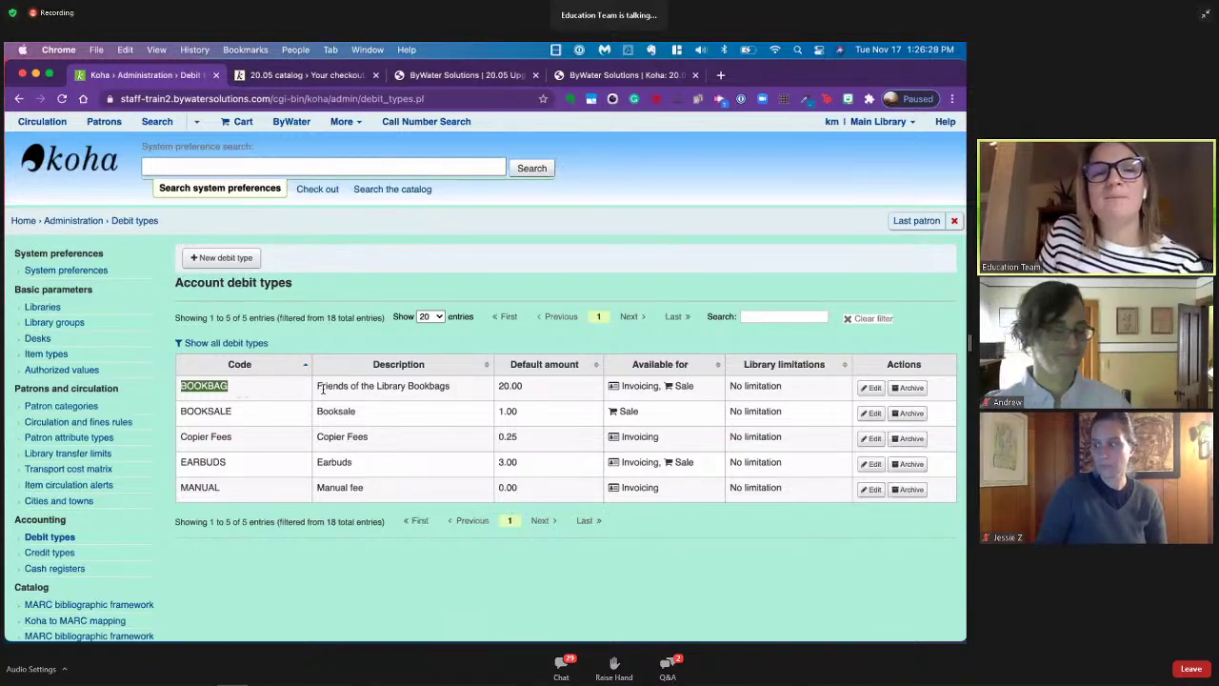
left_click_drag(317, 386, 530, 372)
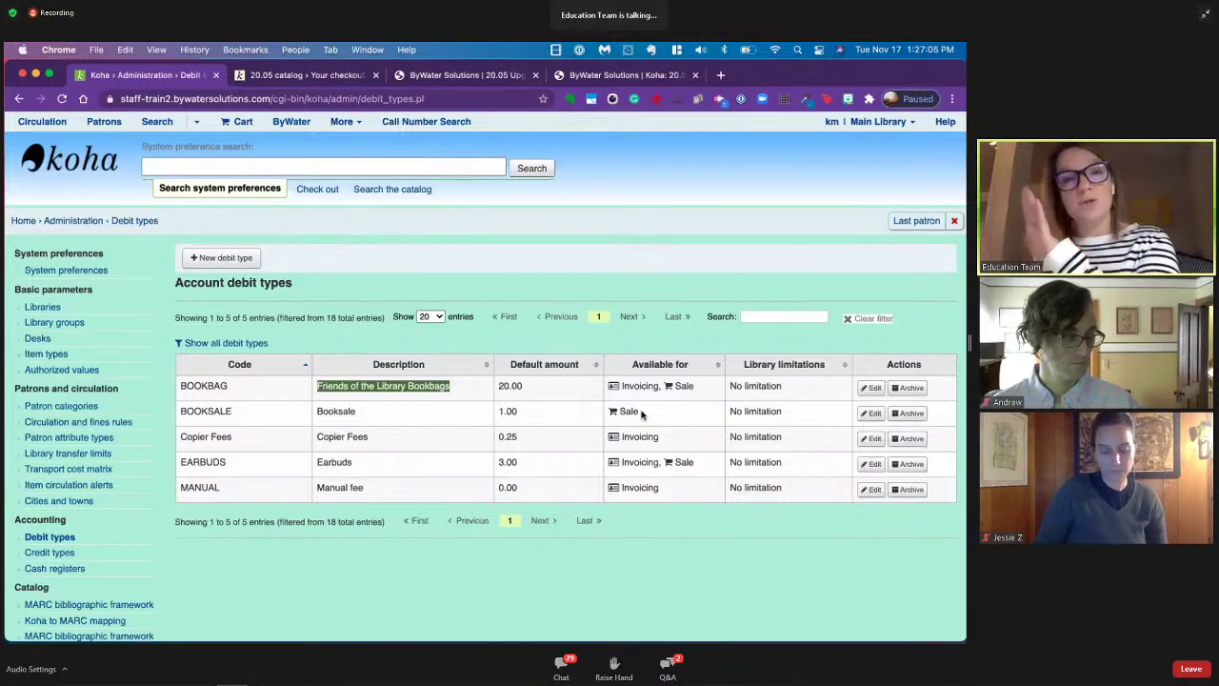
- Open a blank new debit type form, examine the "Can be sold?" option, and close the form without saving
left_click(215, 259)
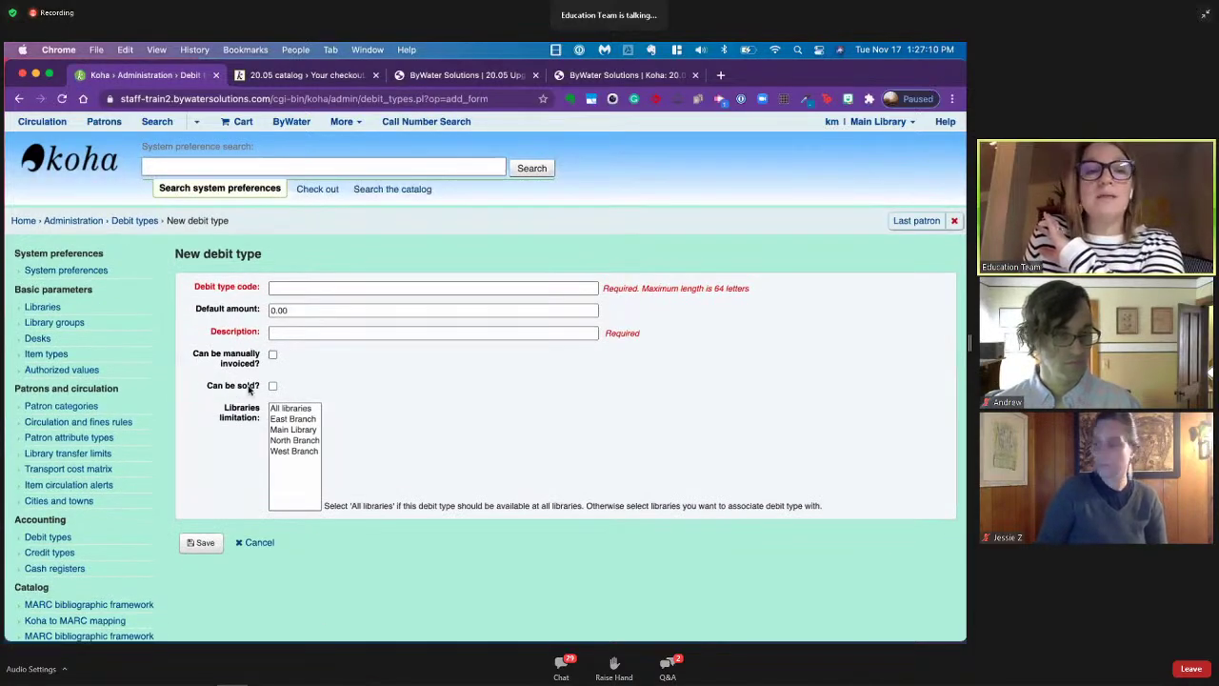
left_click_drag(259, 386, 220, 388)
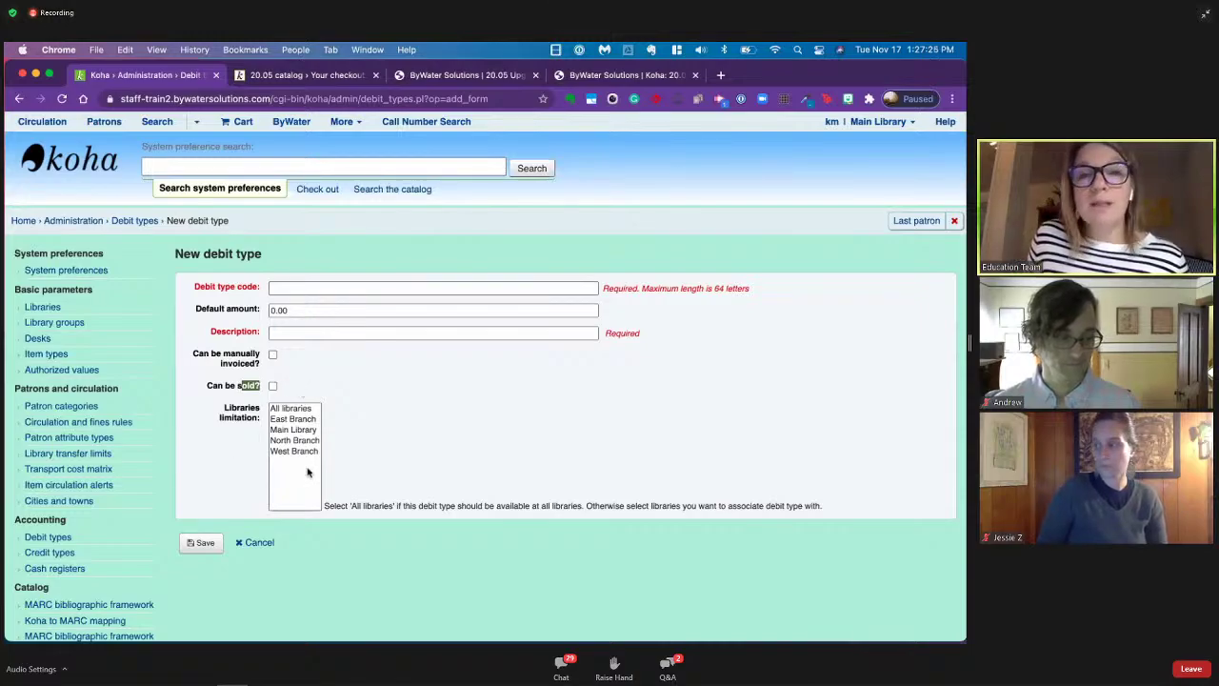
left_click(250, 548)
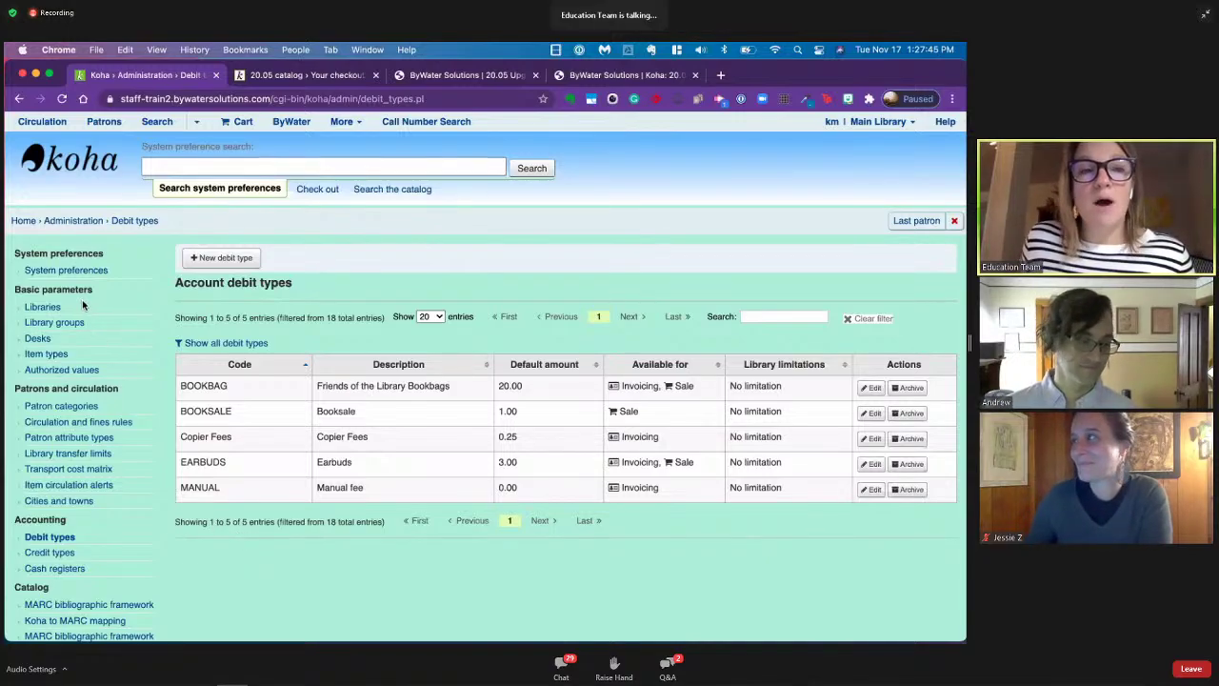
- Open Point of sale from the staff home page and add the Friends of the Library Bookbags item to the sale
left_click(345, 123)
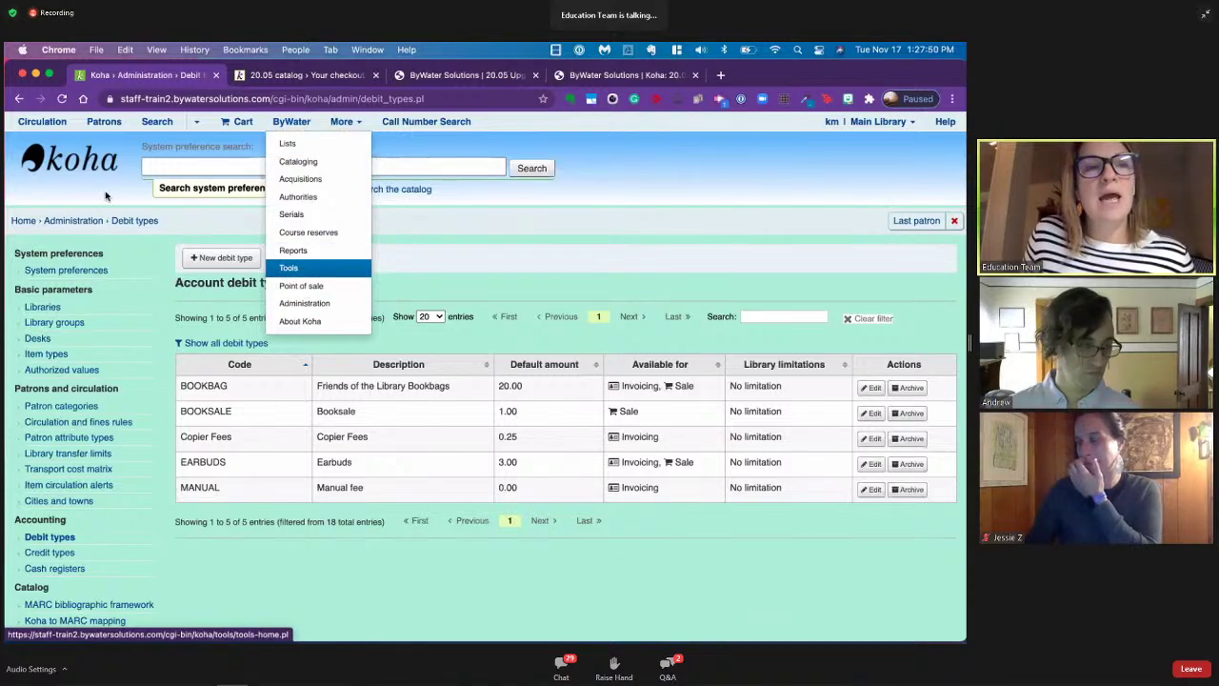
left_click(24, 221)
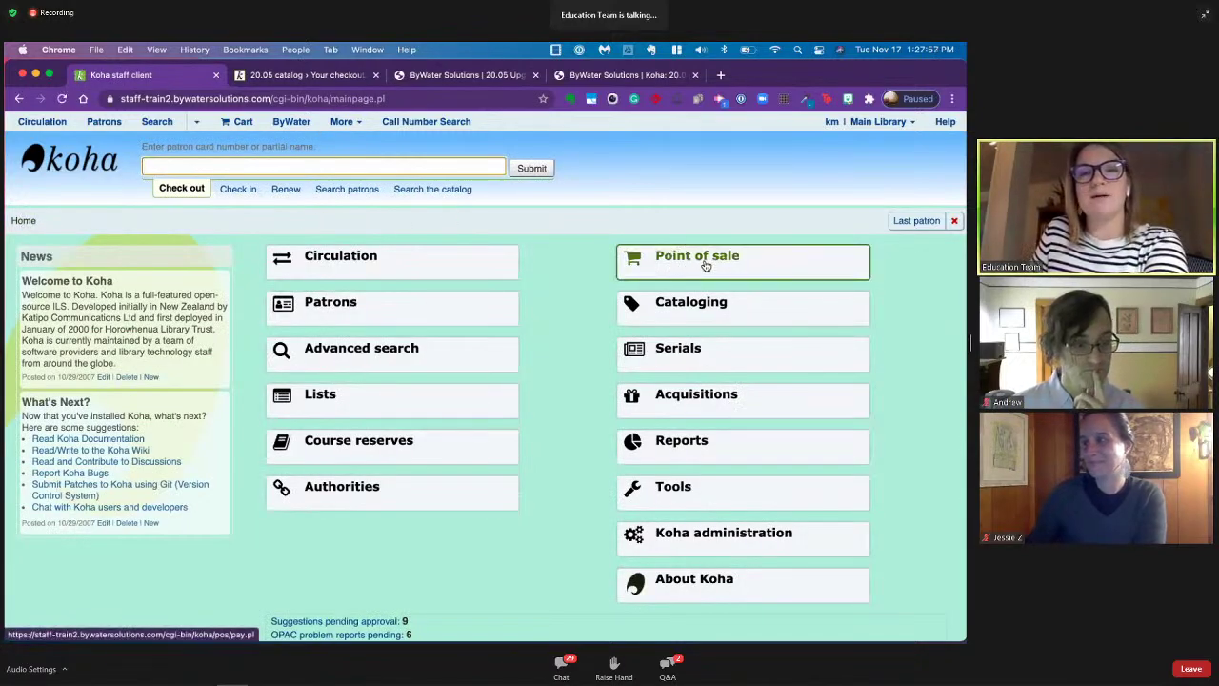
left_click(709, 265)
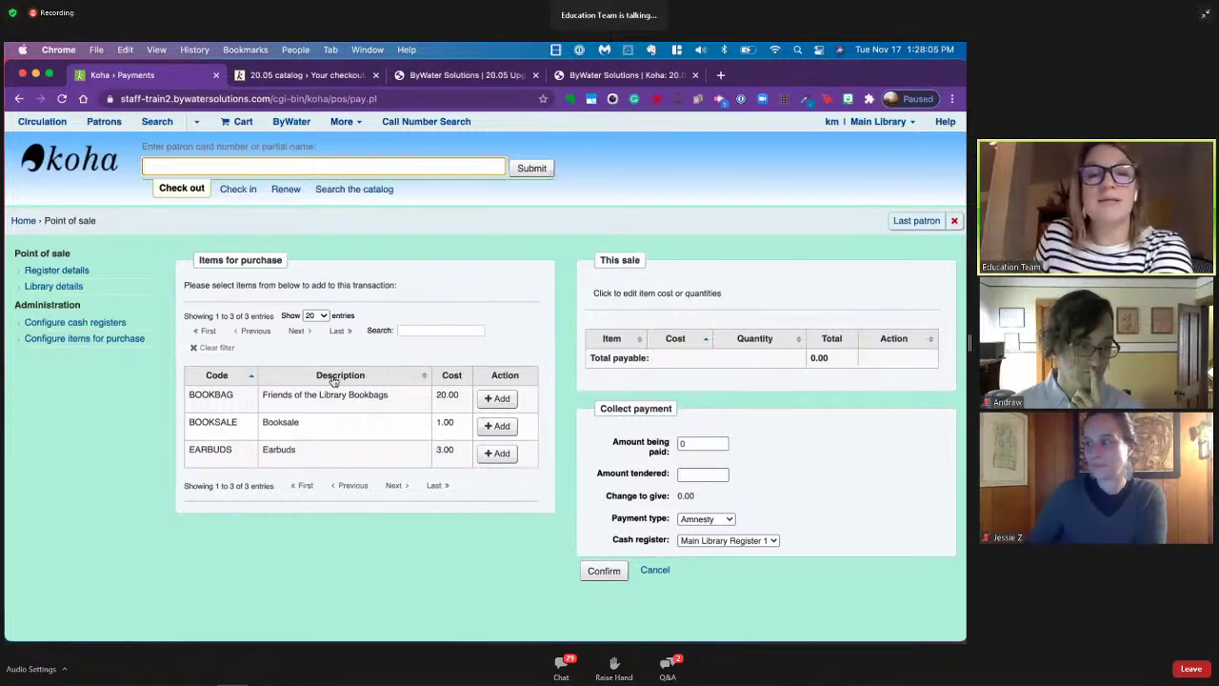
left_click_drag(188, 395, 236, 400)
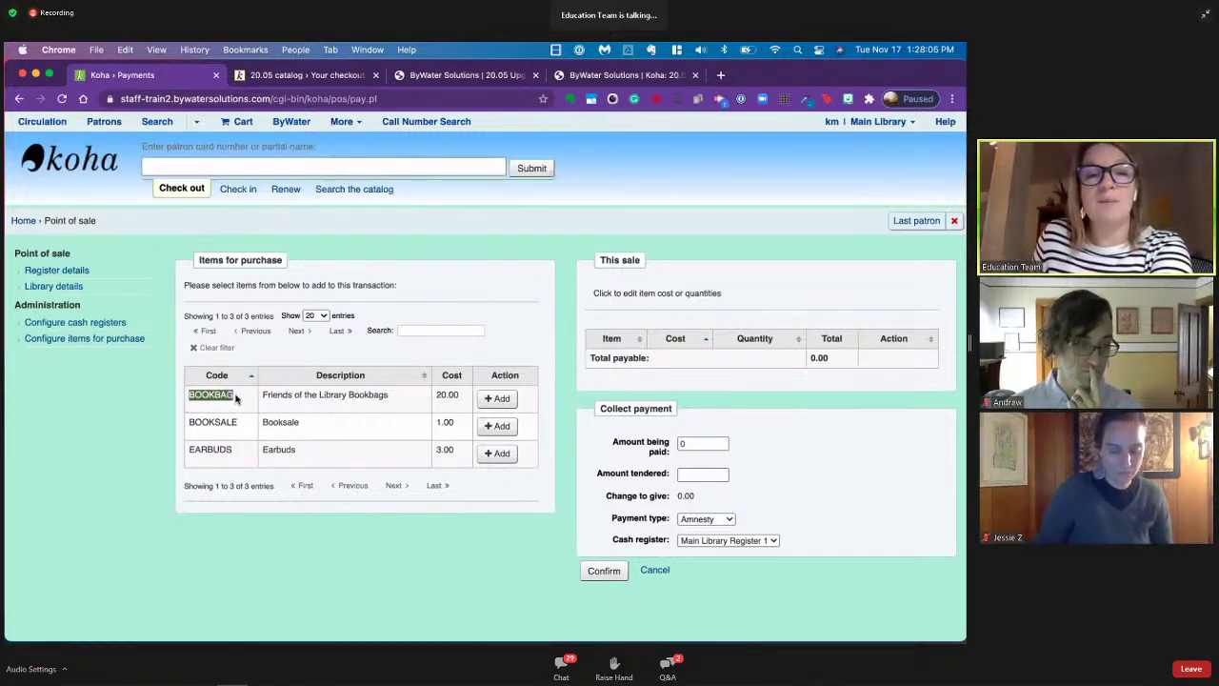
left_click(502, 399)
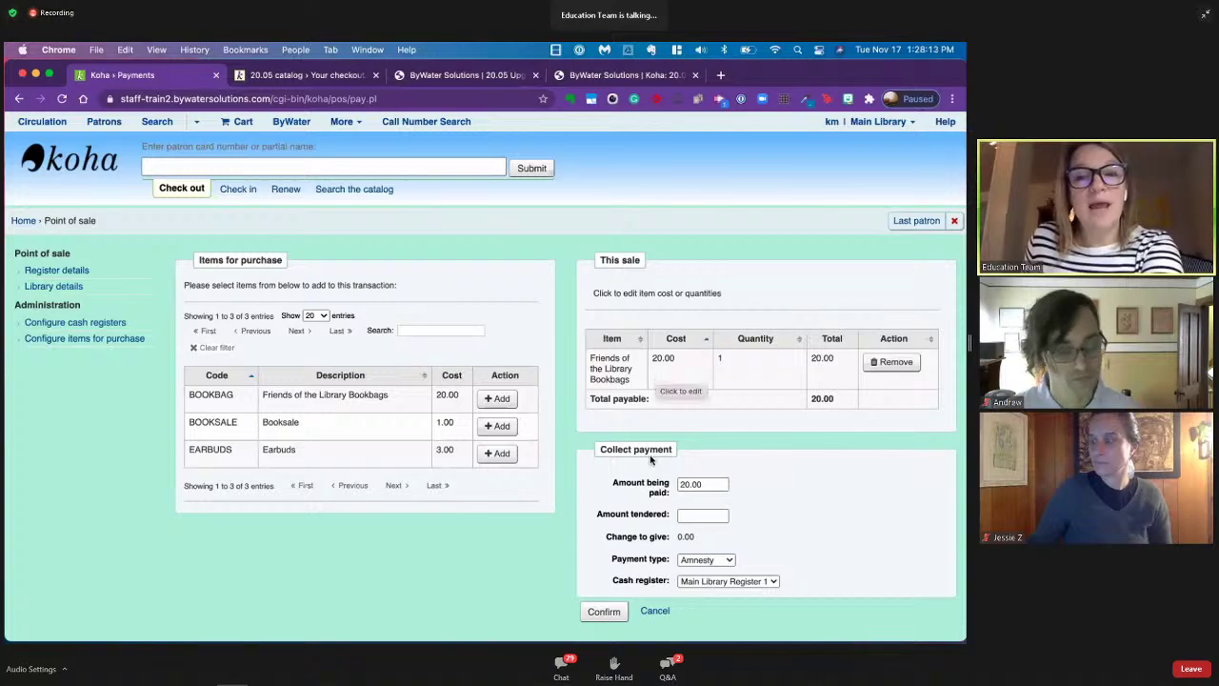
- Enter 50.00 as the amount tendered for the bookbag sale
scroll(652, 456, "down", 1)
scroll(651, 457, "up", 1)
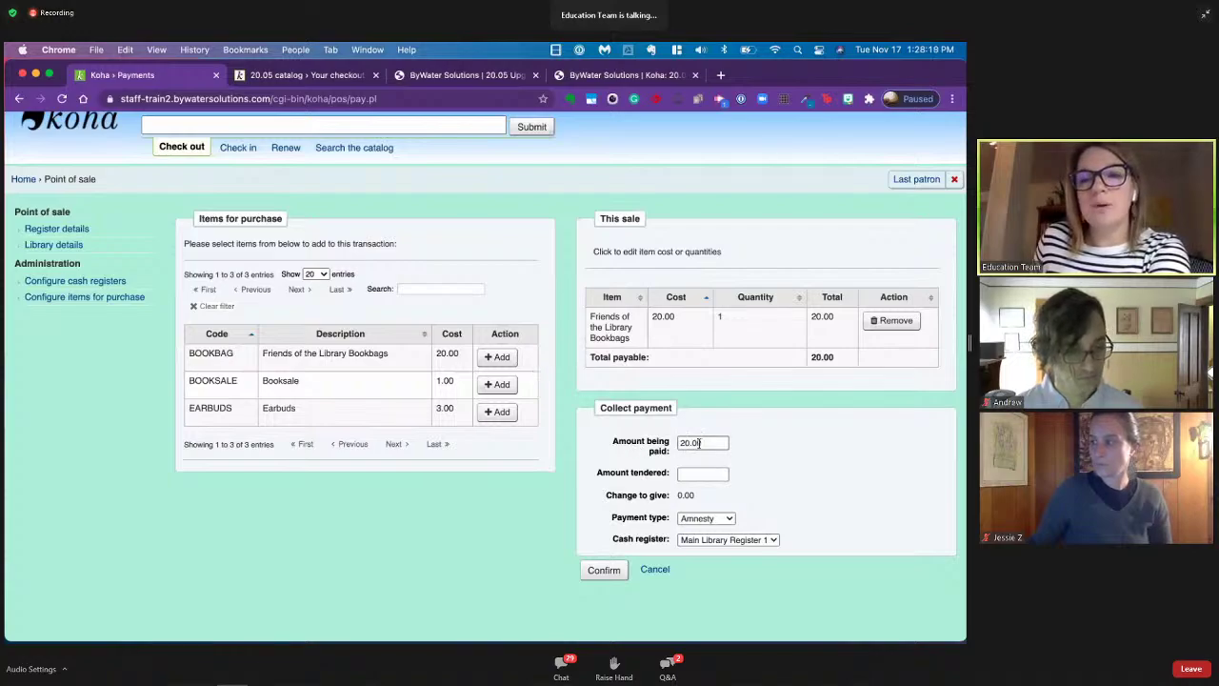
left_click(692, 474)
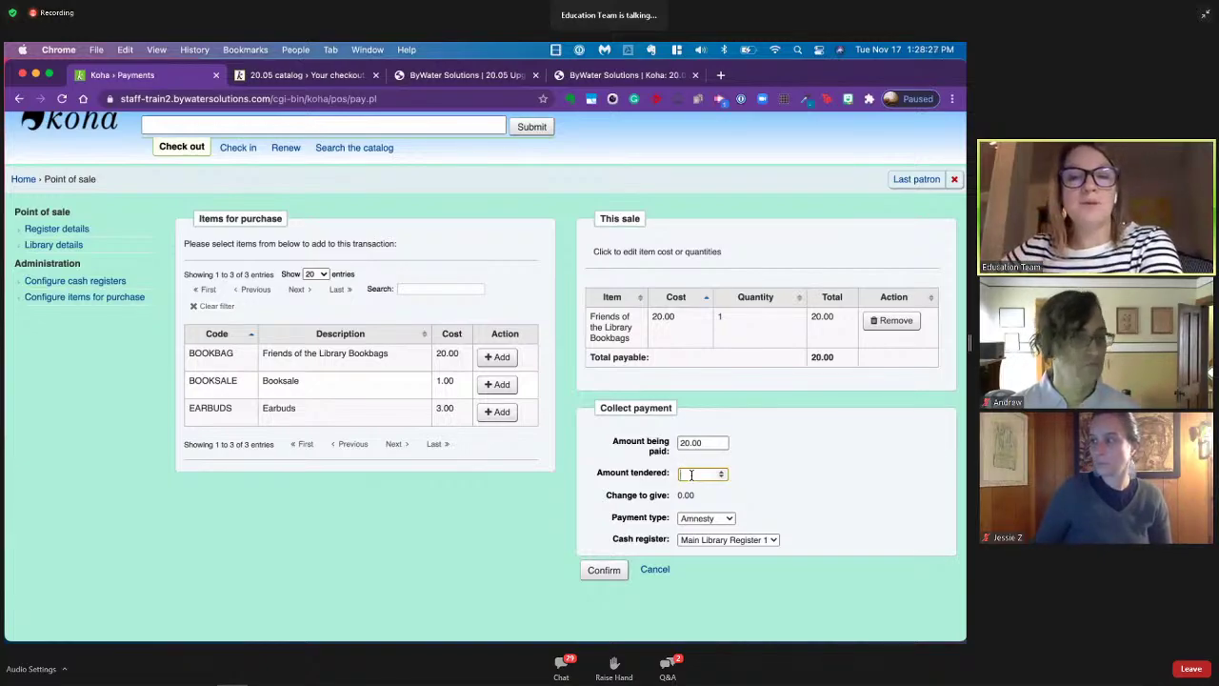
type("0.00")
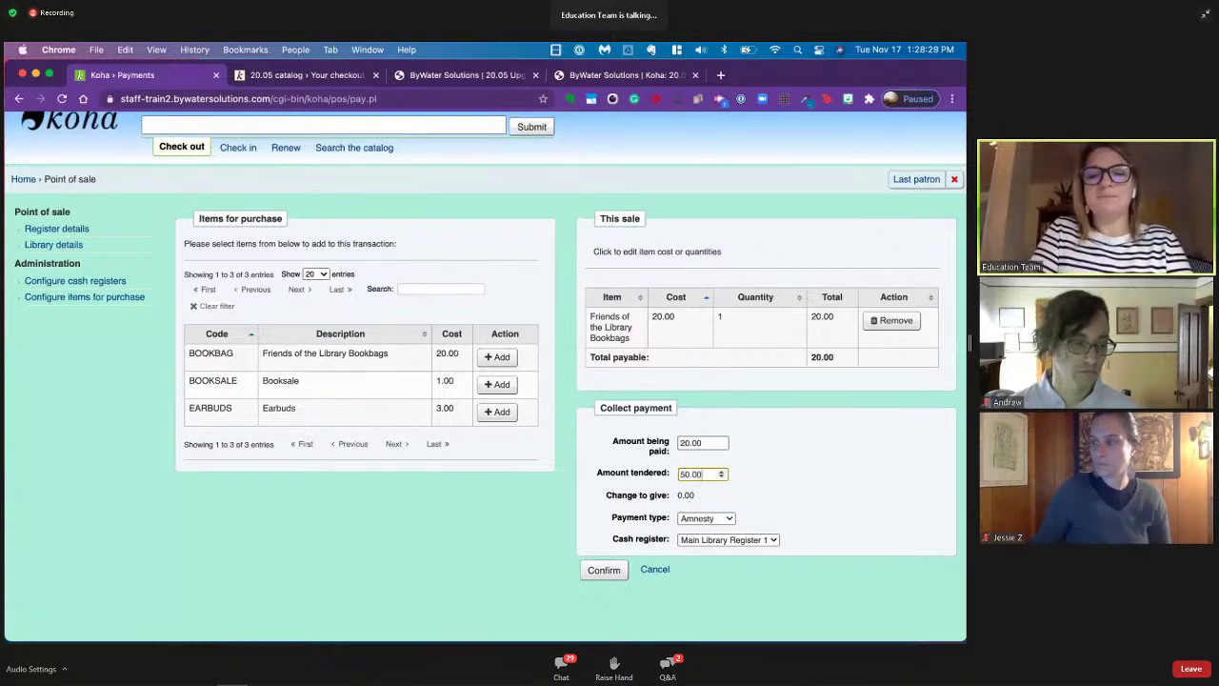
key("Tab")
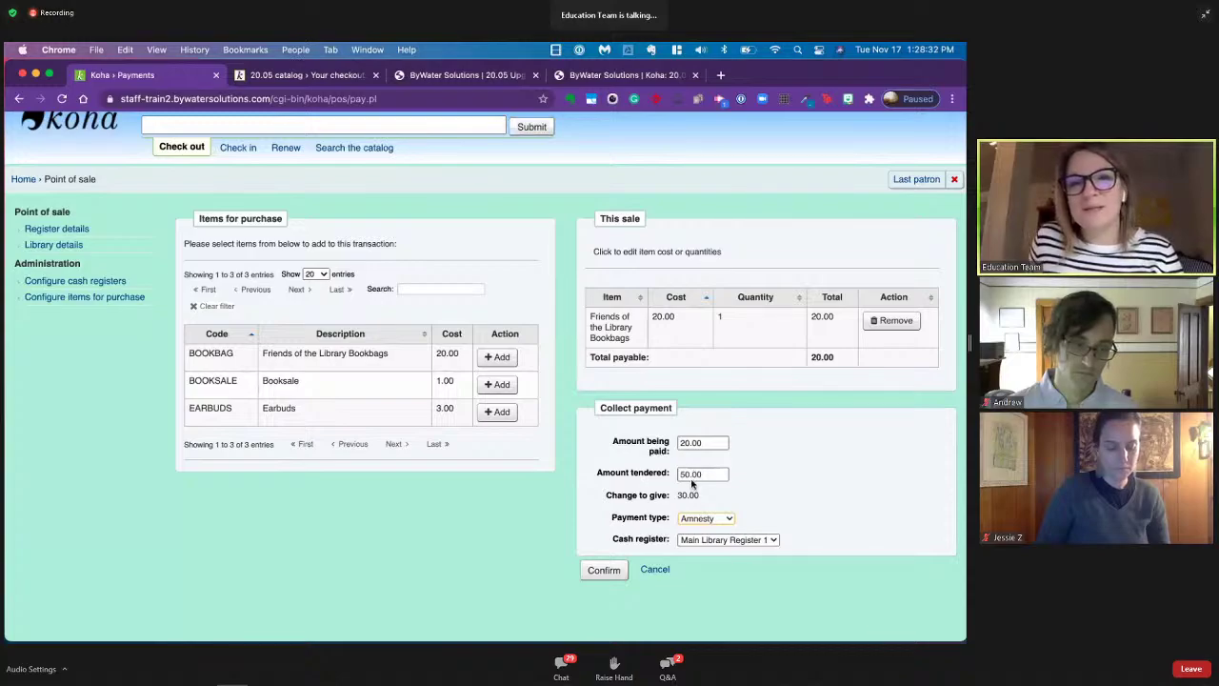
- Set the payment type to Cash, confirm the bookbag sale on Main Library Register 1 and accept giving change
left_click(706, 519)
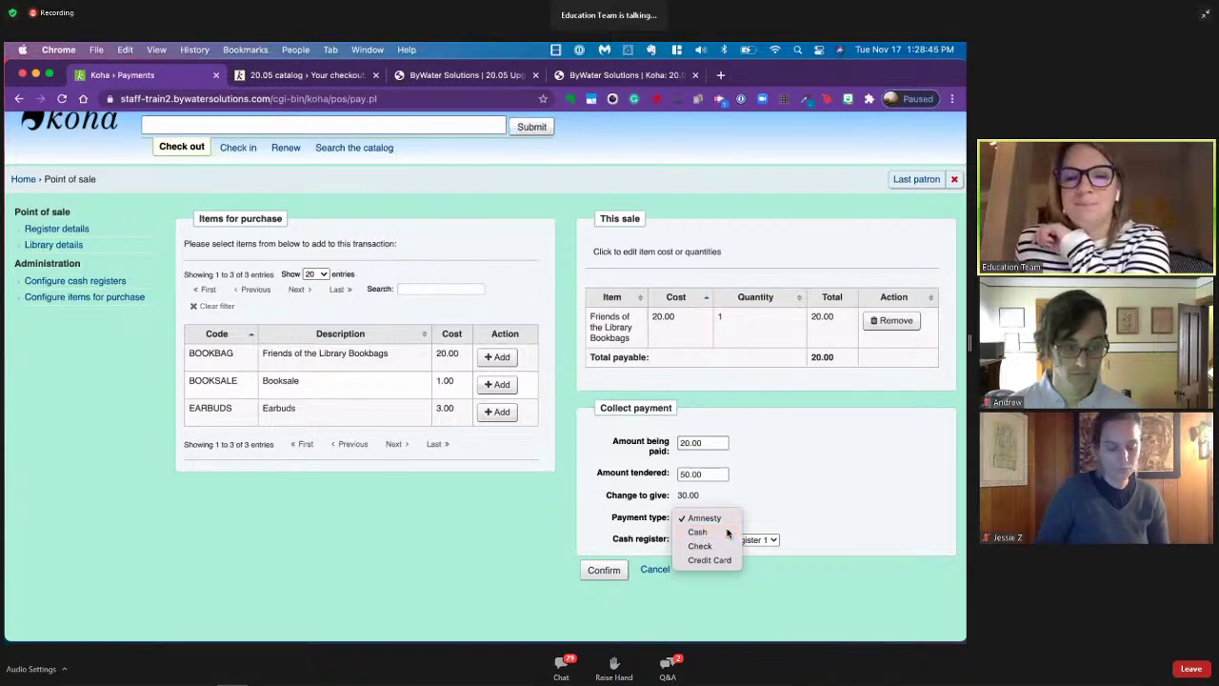
left_click(785, 531)
left_click(710, 524)
left_click(705, 534)
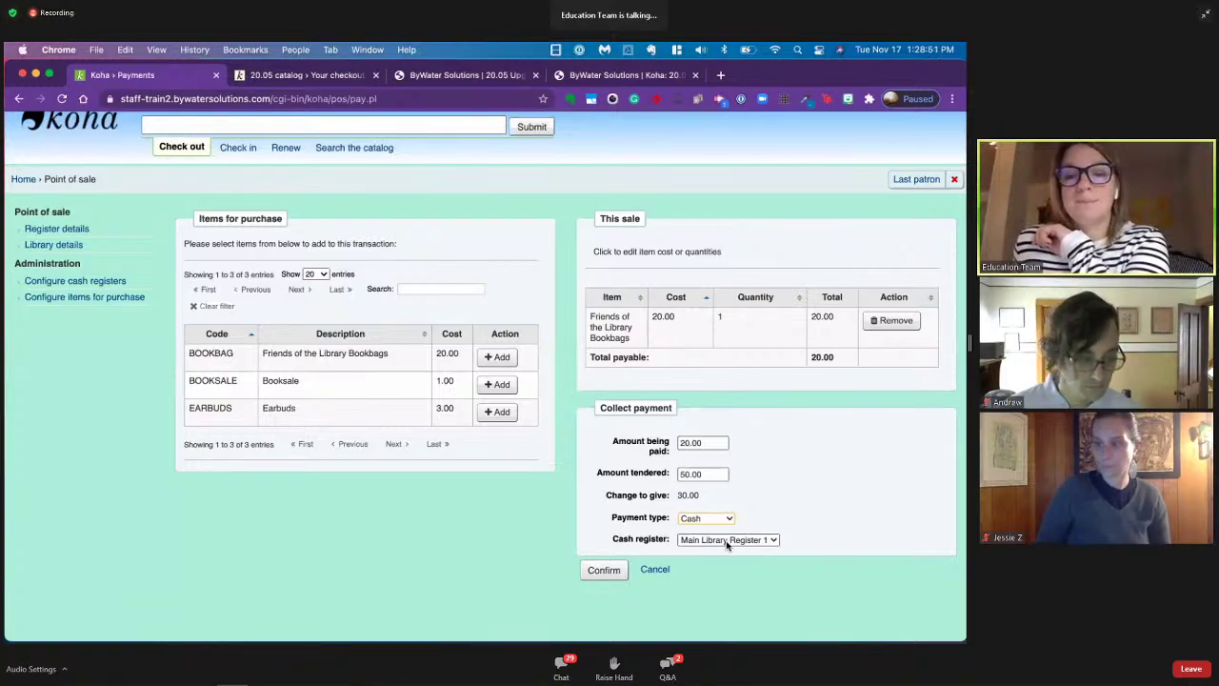
left_click(592, 571)
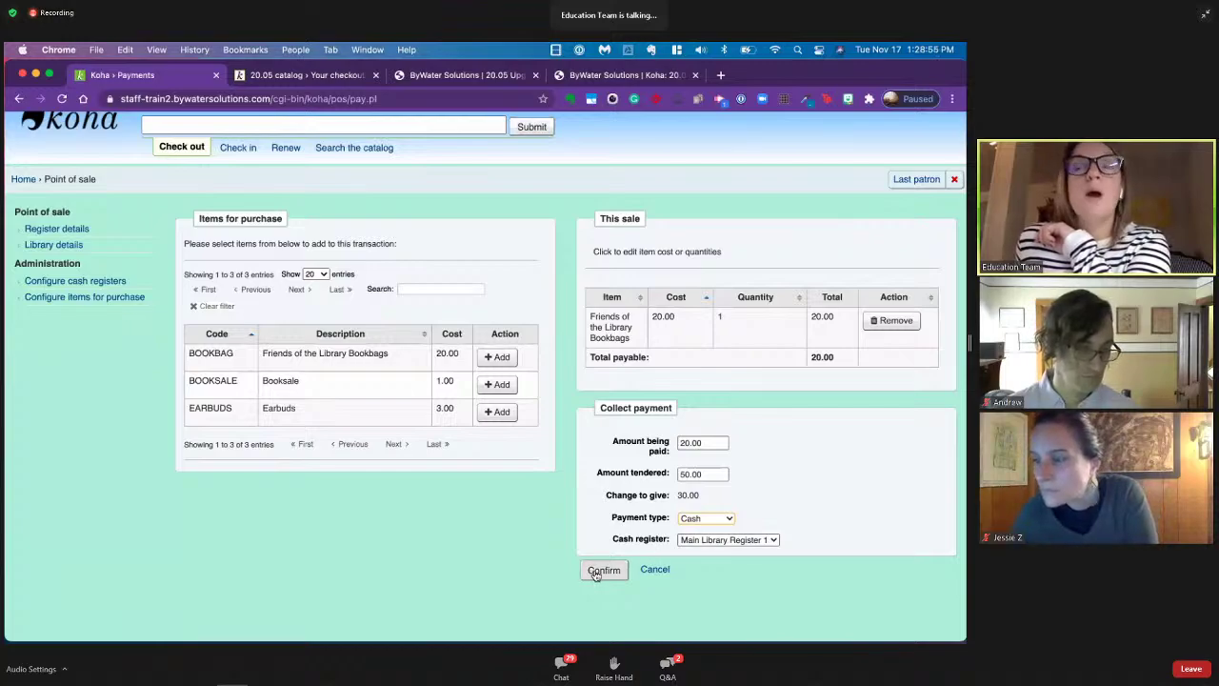
left_click(595, 572)
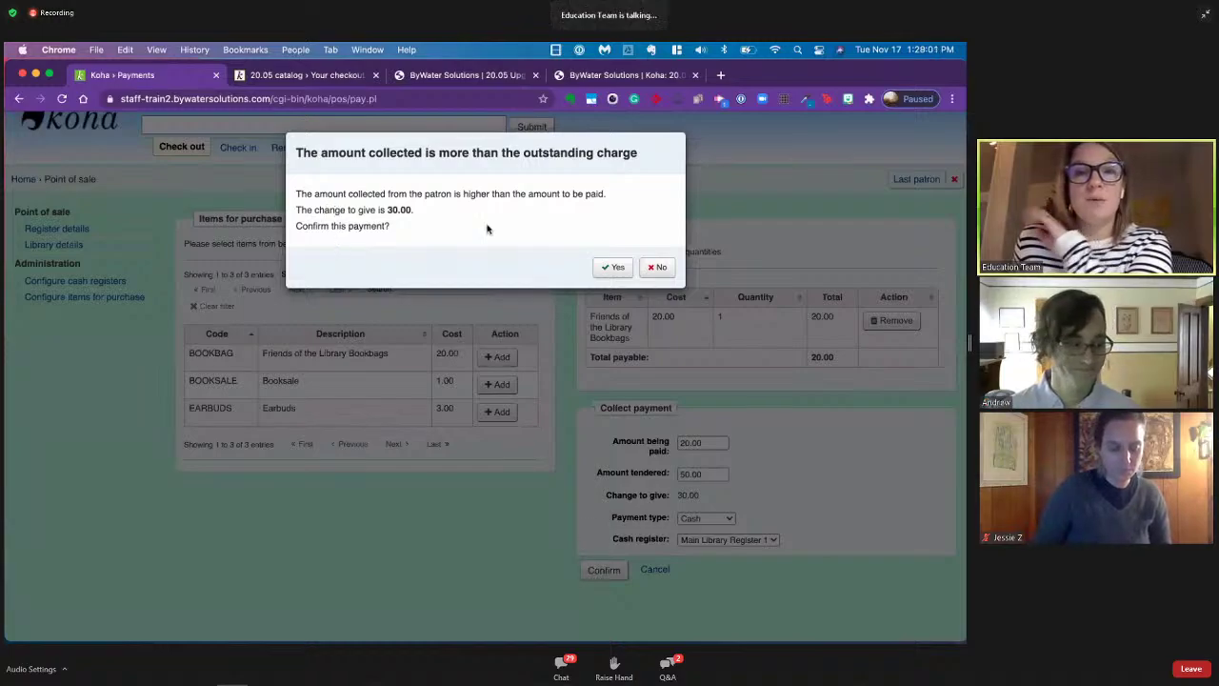
left_click(616, 270)
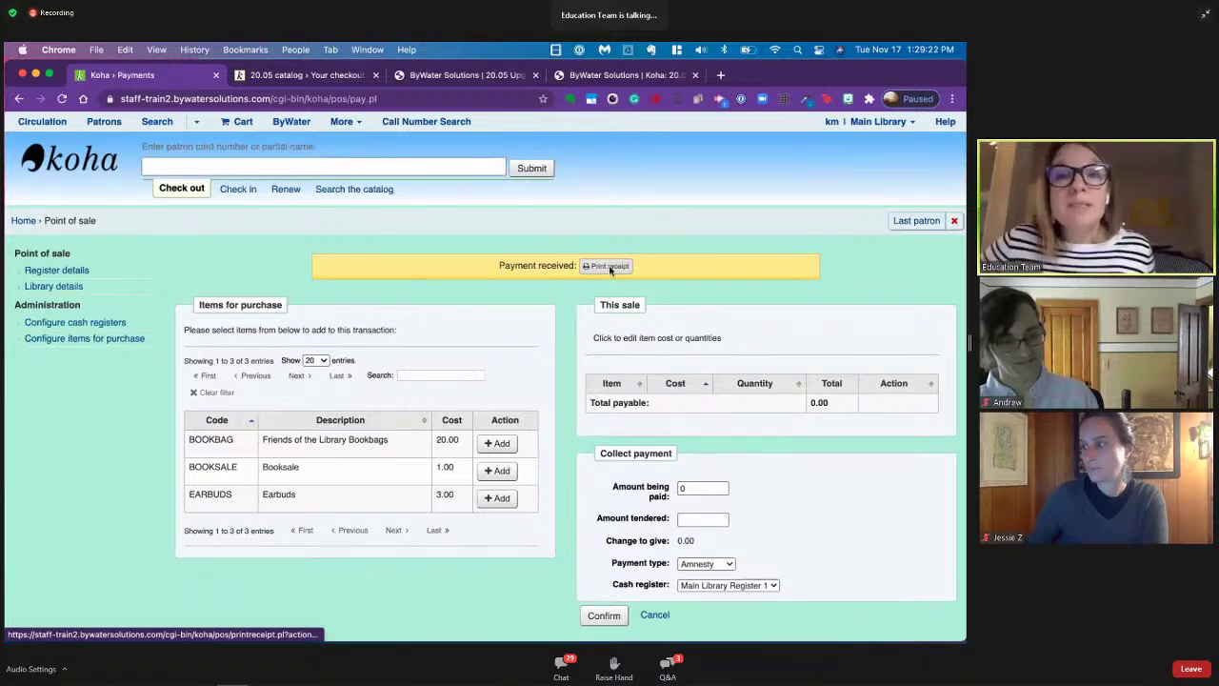
- Open the printable receipt for the bookbag sale, examine its enlarged preview, and cancel printing
left_click(608, 267)
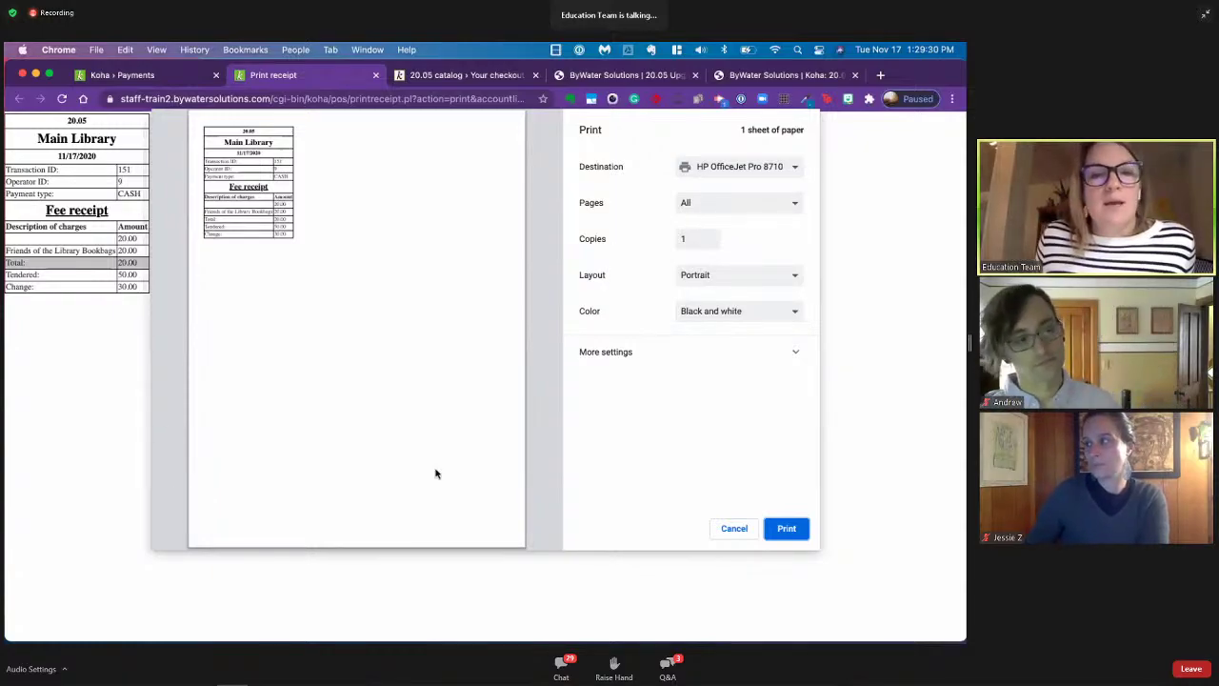
left_click(188, 482)
left_click(189, 481)
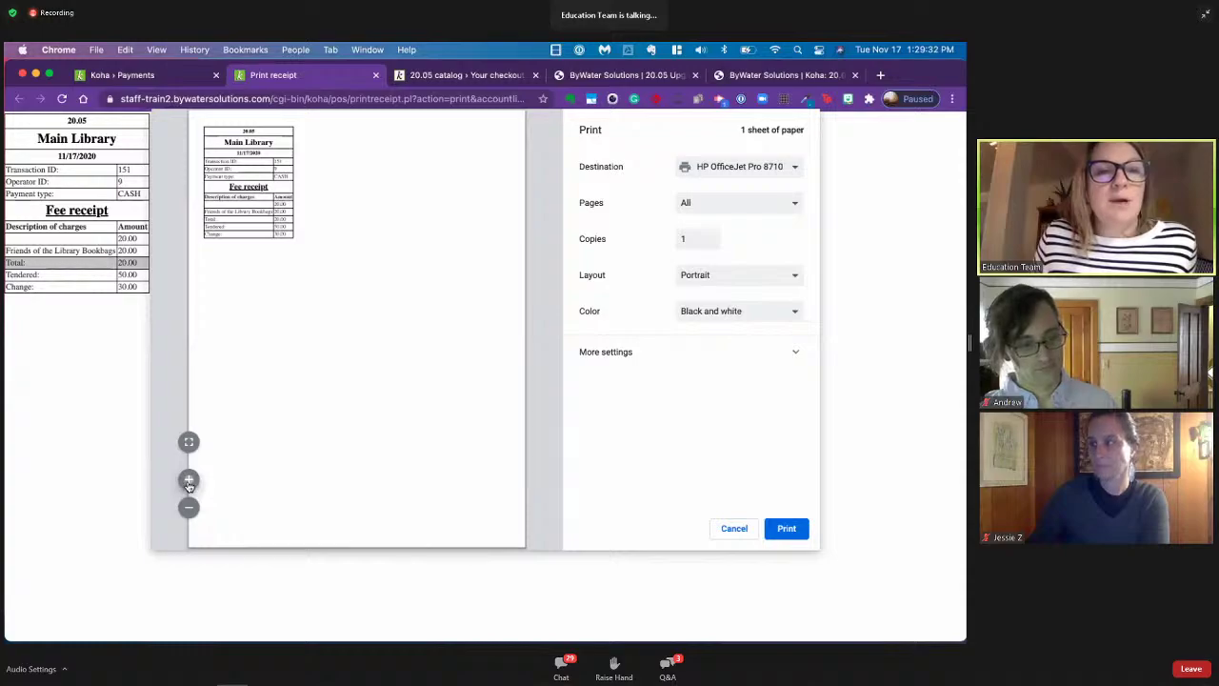
left_click(188, 481)
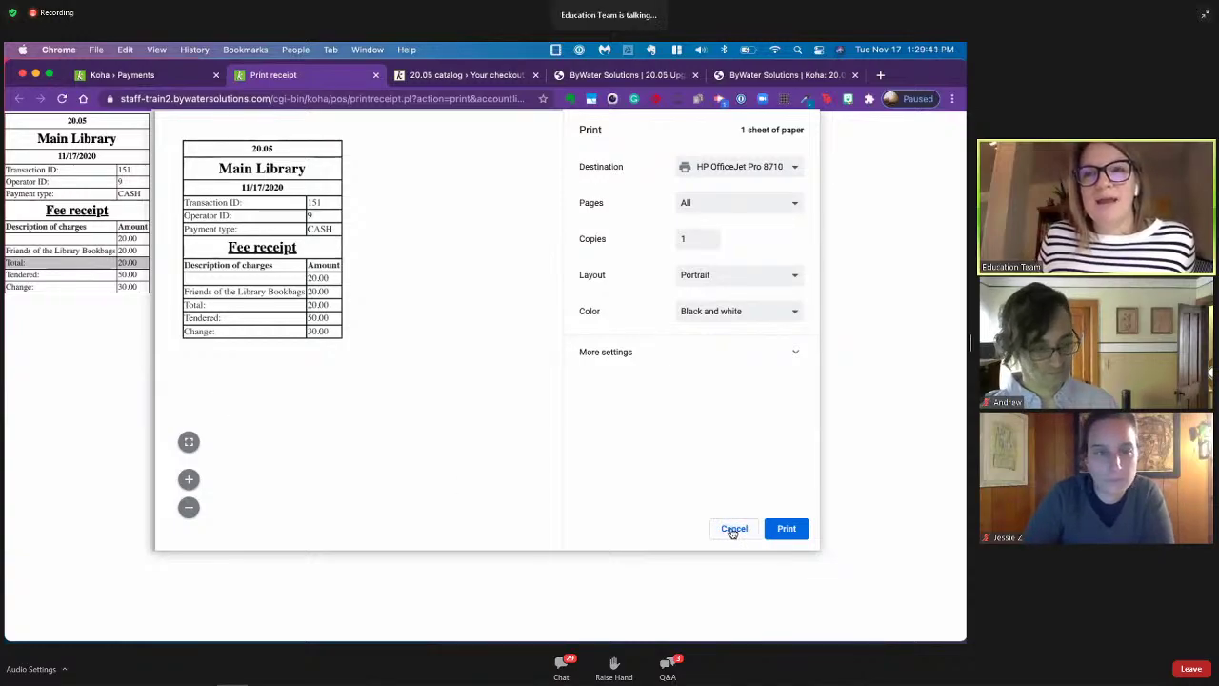
left_click(732, 530)
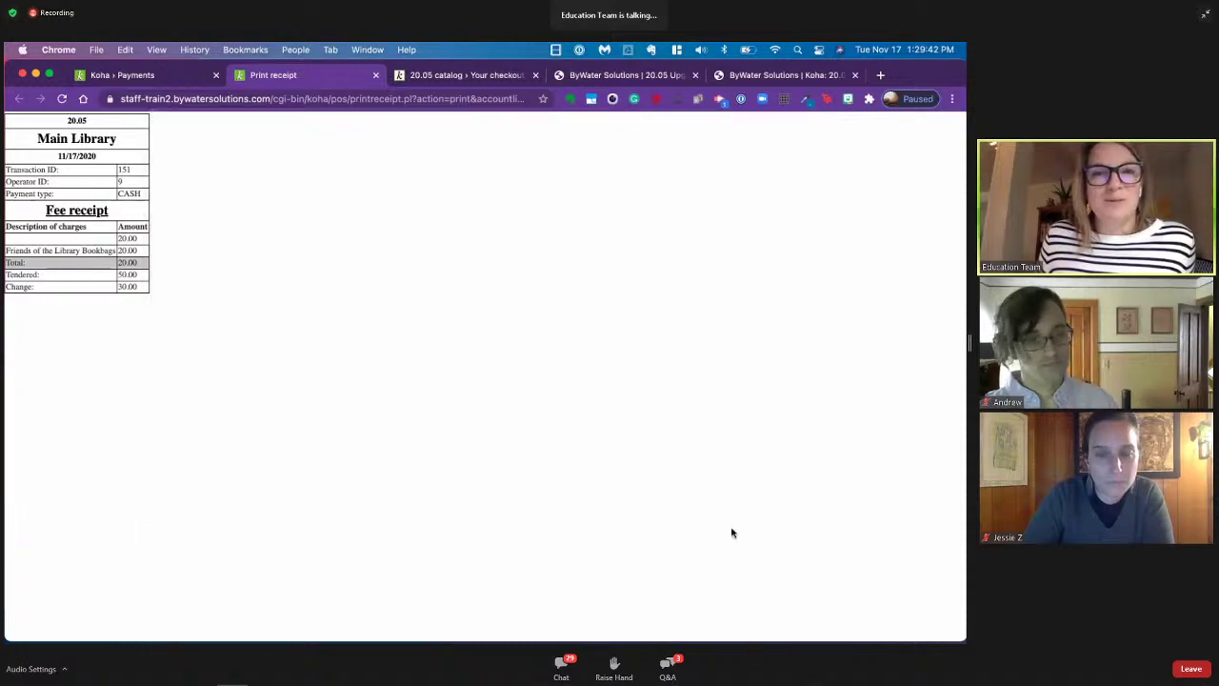
- Open the register details from Point of sale and examine the register name and last cashup in the summary
scroll(471, 375, "down", 1)
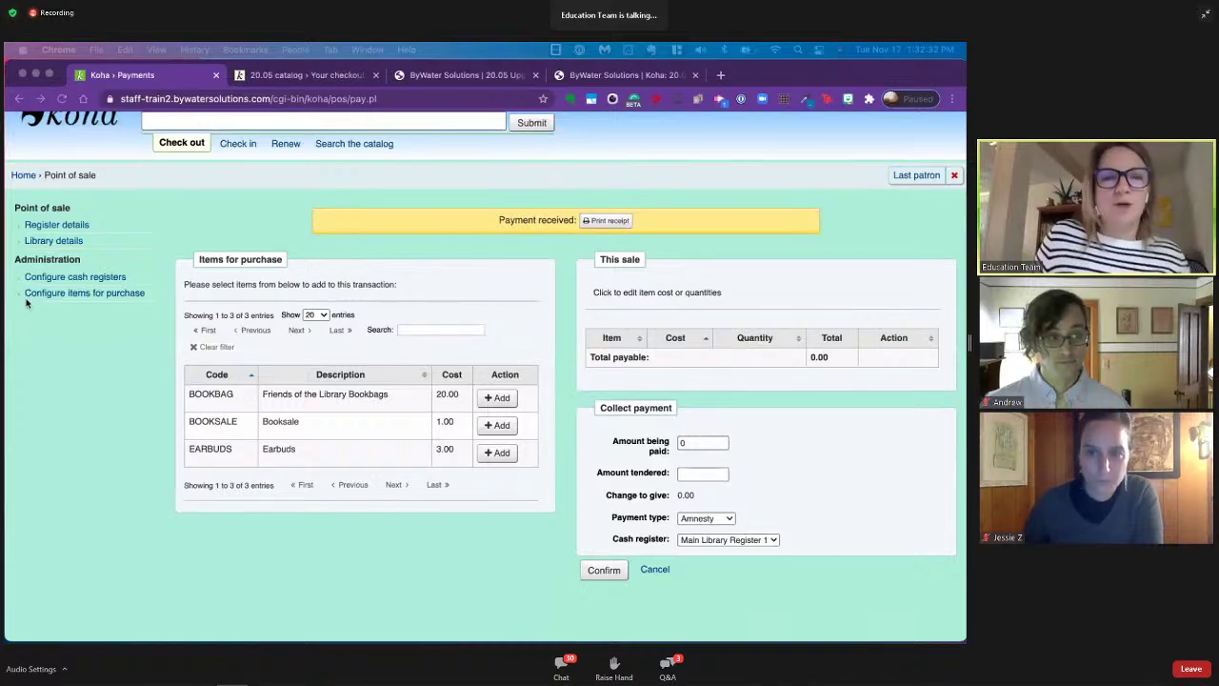
left_click(59, 226)
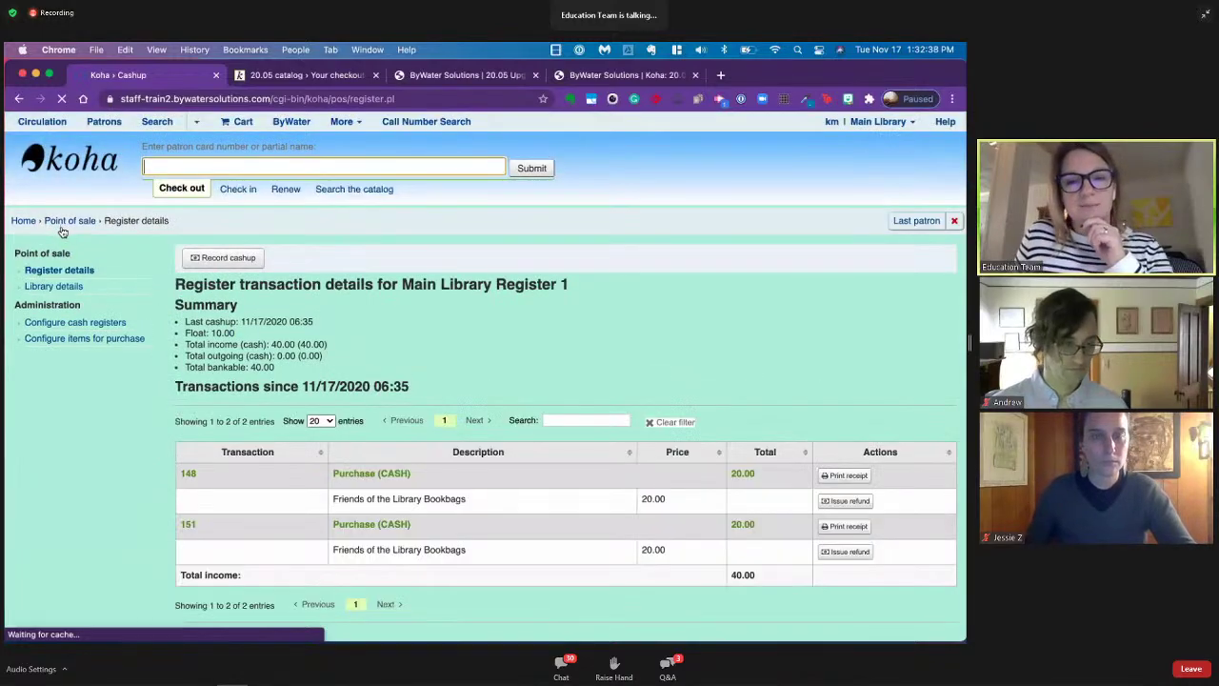
scroll(294, 371, "down", 2)
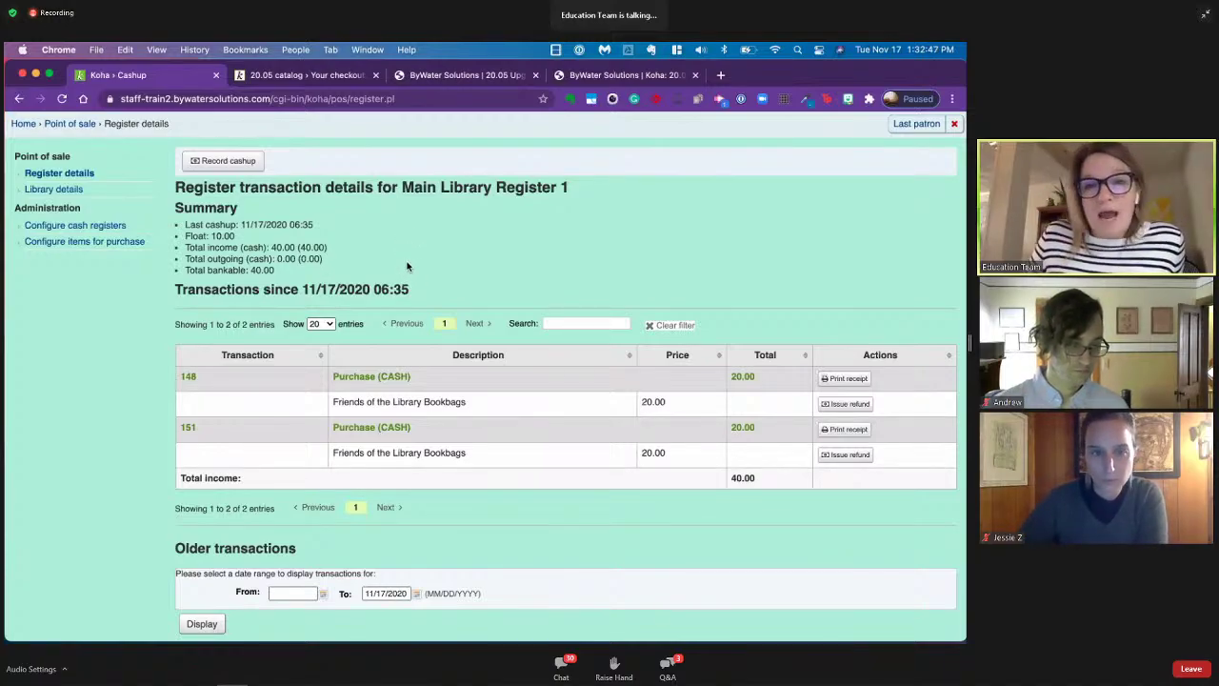
left_click_drag(401, 187, 564, 187)
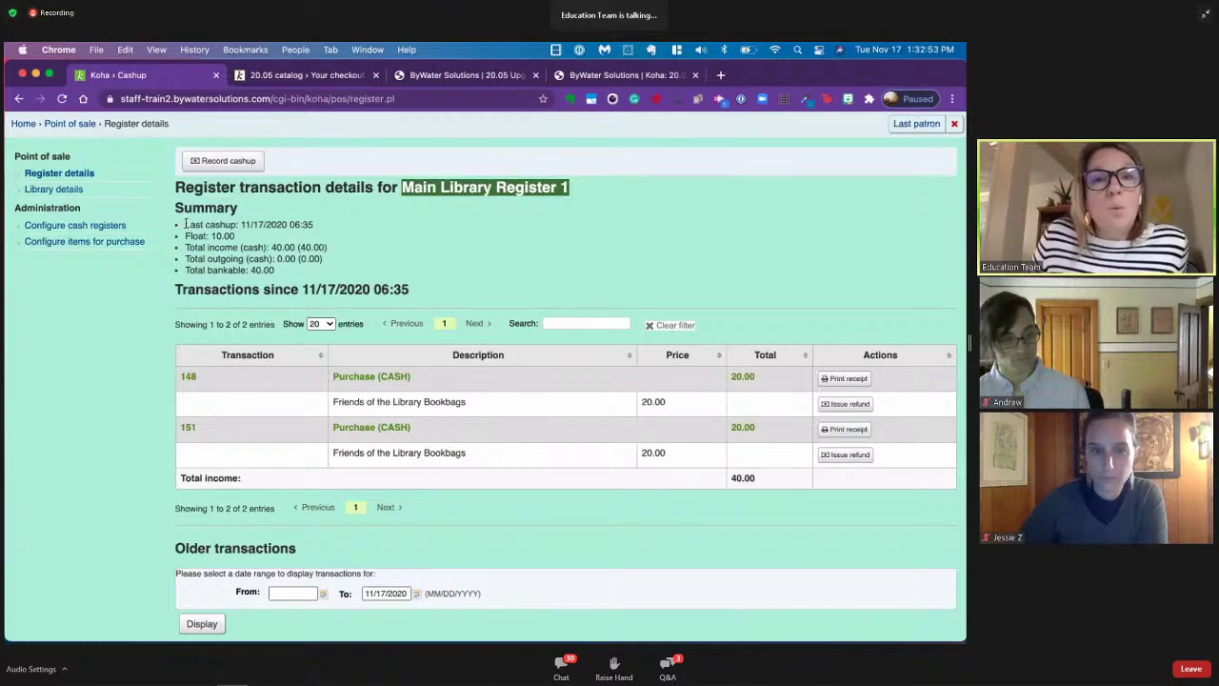
left_click_drag(186, 224, 327, 226)
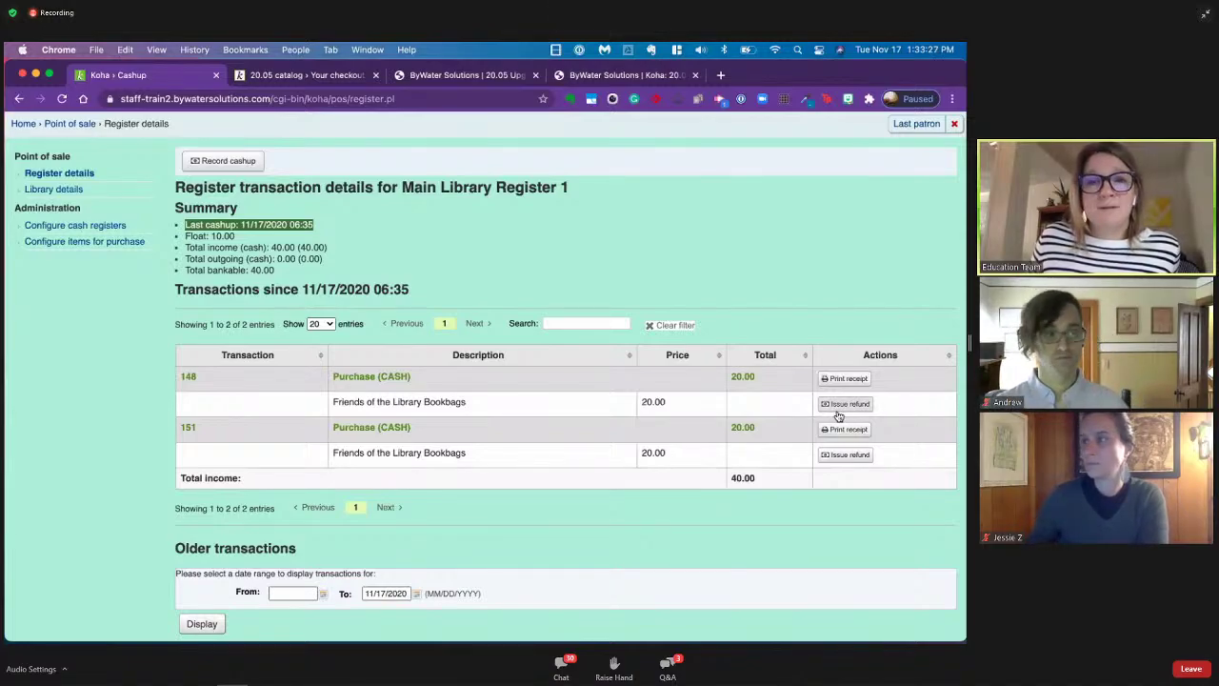
- Issue a refund for the first listed Friends of the Library Bookbags purchase with Cash as the transaction type
left_click(839, 415)
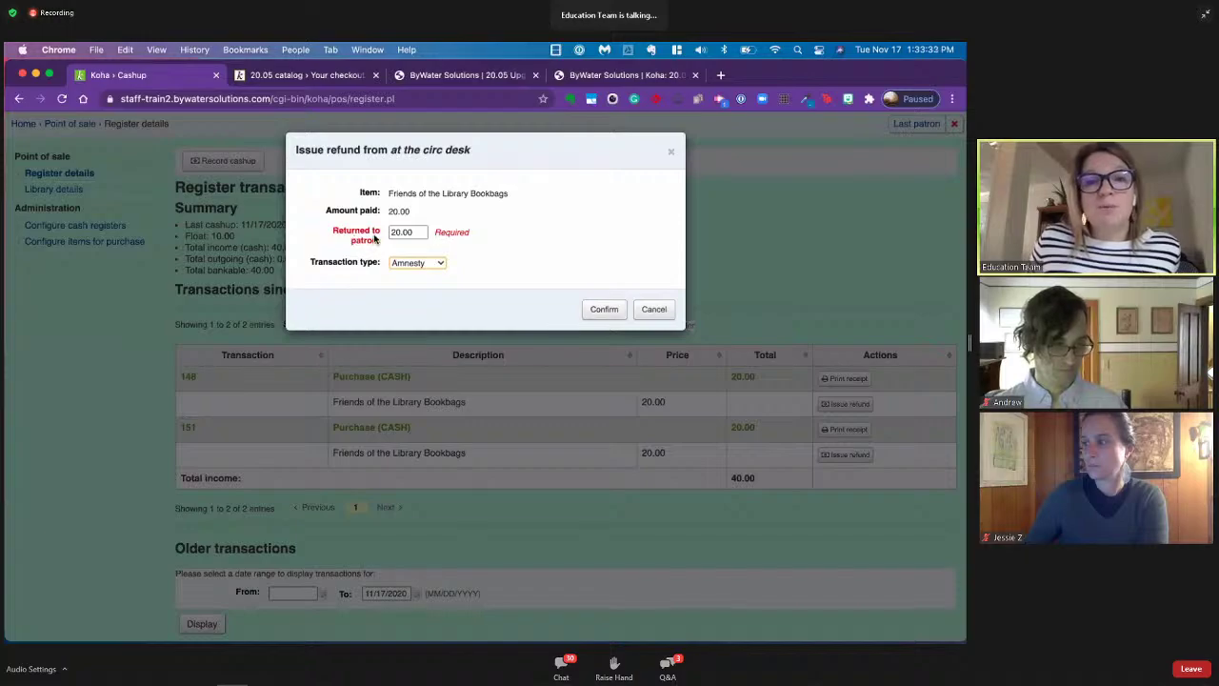
left_click(412, 266)
left_click(414, 277)
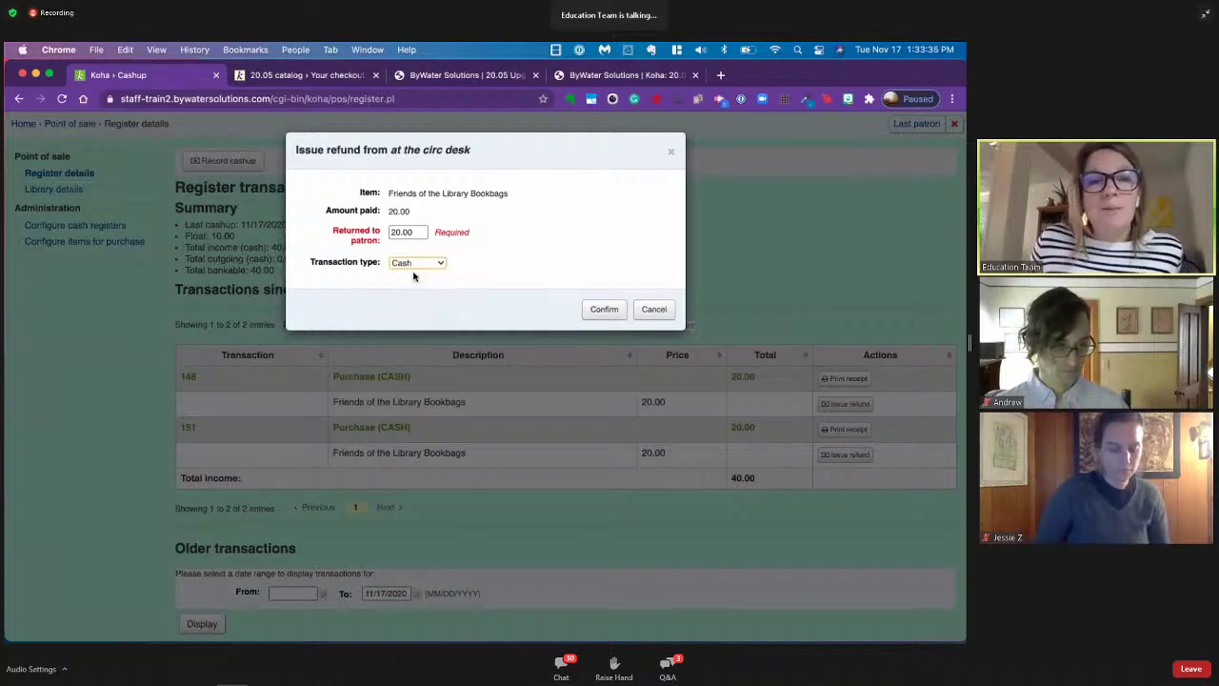
left_click(610, 312)
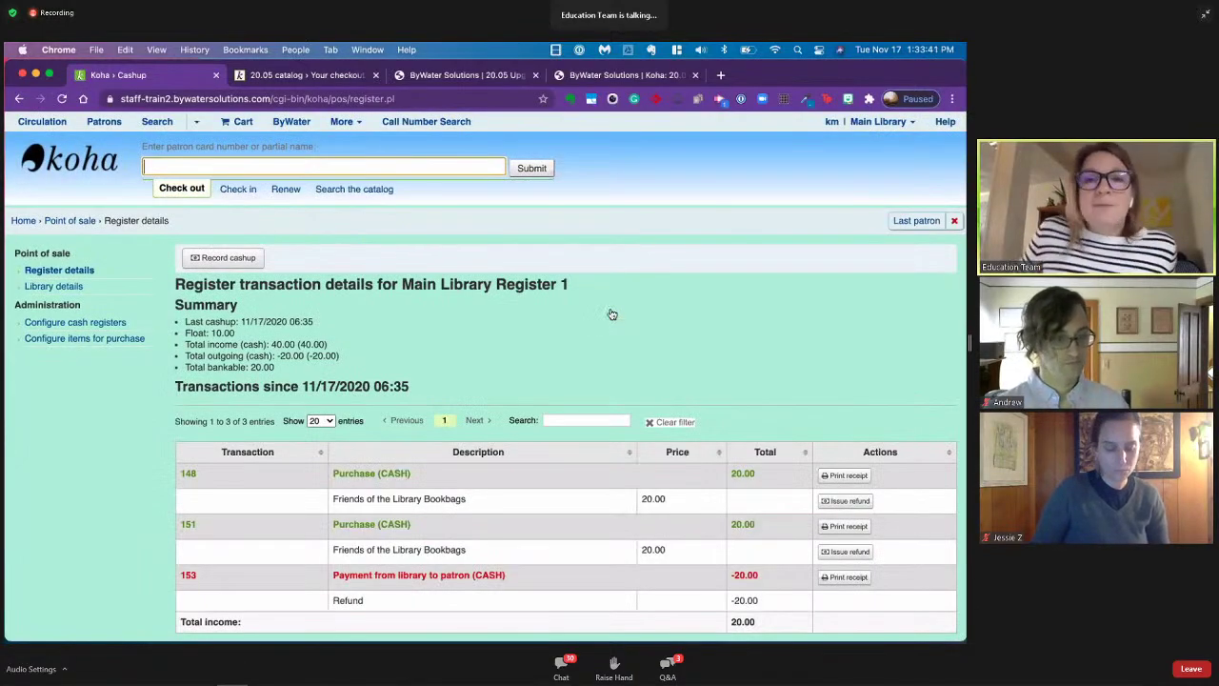
- Review the refund among the register's transactions, and record and confirm a cashup for Main Library Register 1
scroll(619, 324, "down", 2)
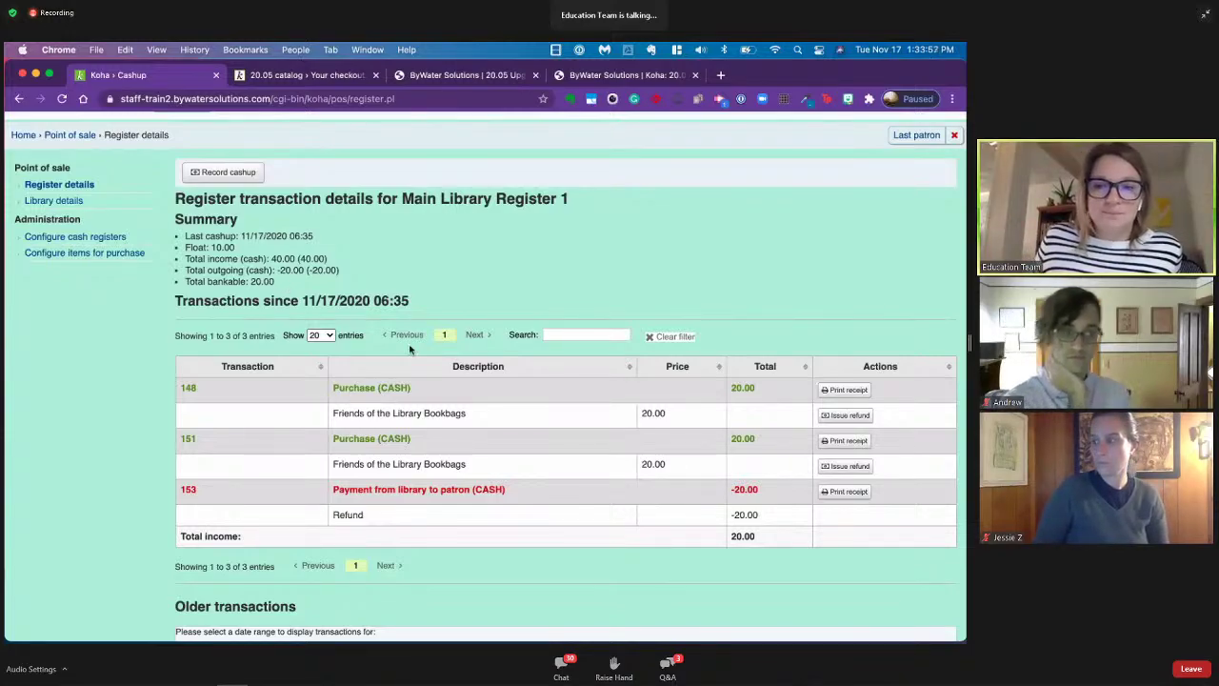
scroll(838, 376, "down", 2)
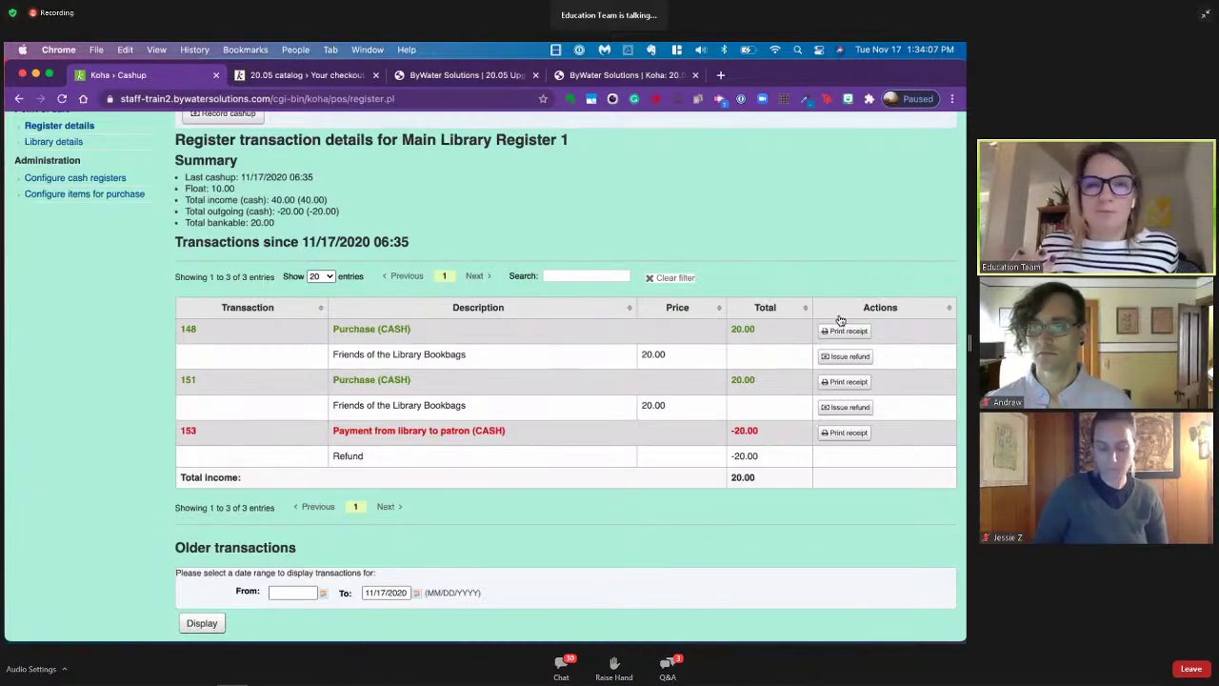
scroll(692, 379, "down", 1)
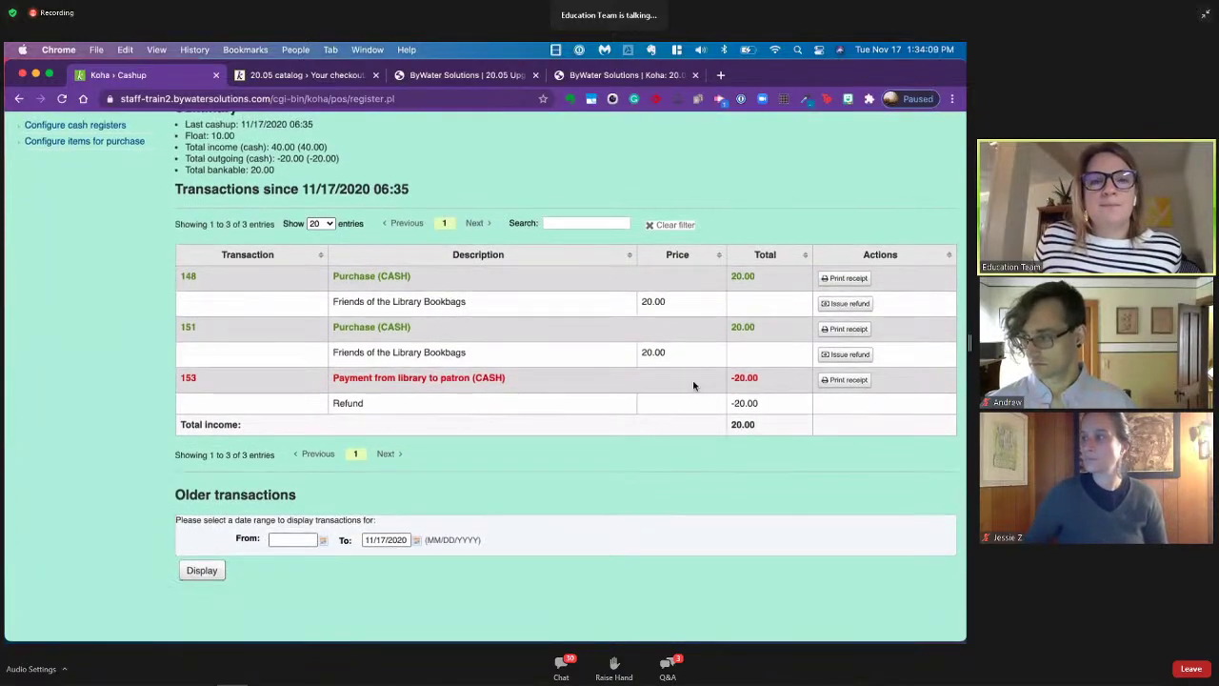
scroll(694, 385, "up", 2)
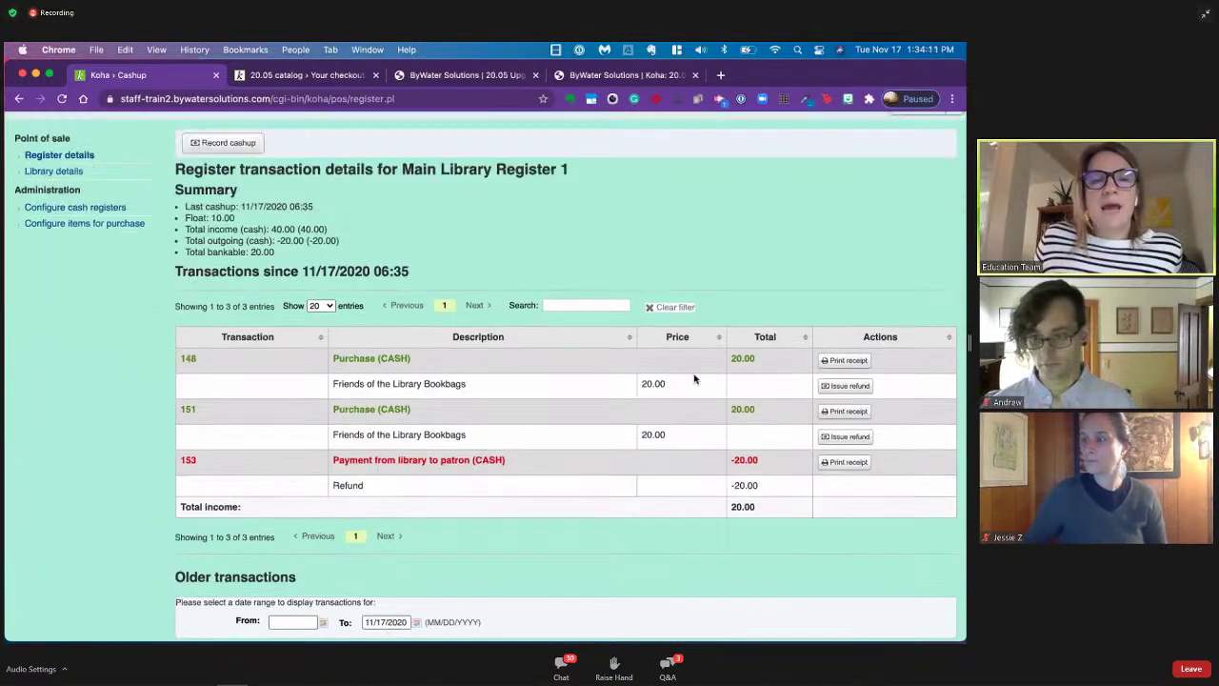
left_click(225, 144)
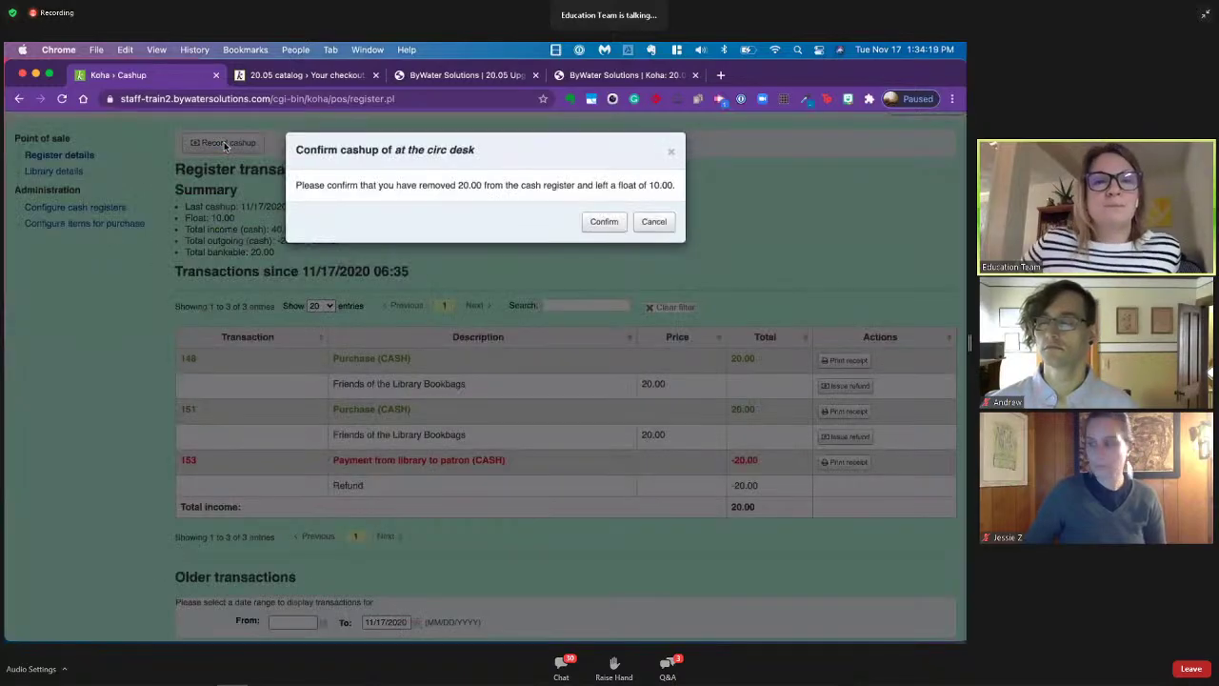
left_click(614, 225)
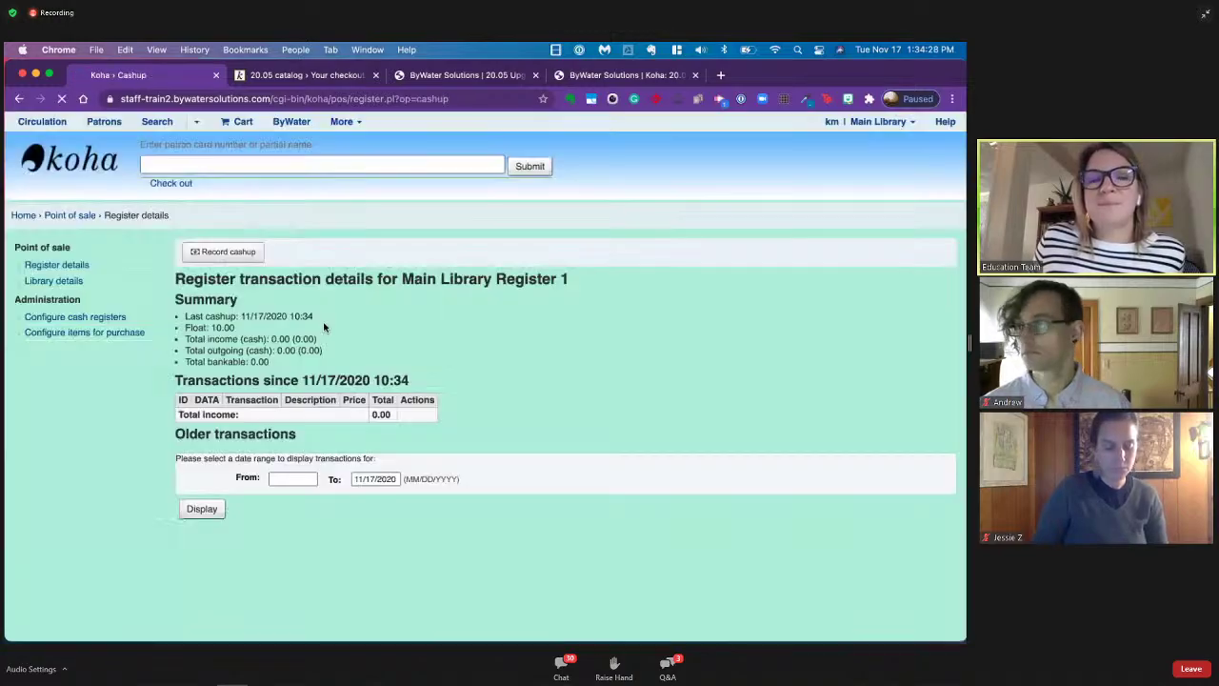
- Search the system preferences in Koha administration for "renewaccru" and examine RenewAccruingItemInOpac and RenewAccruingItemWhenPaid
scroll(276, 333, "down", 1)
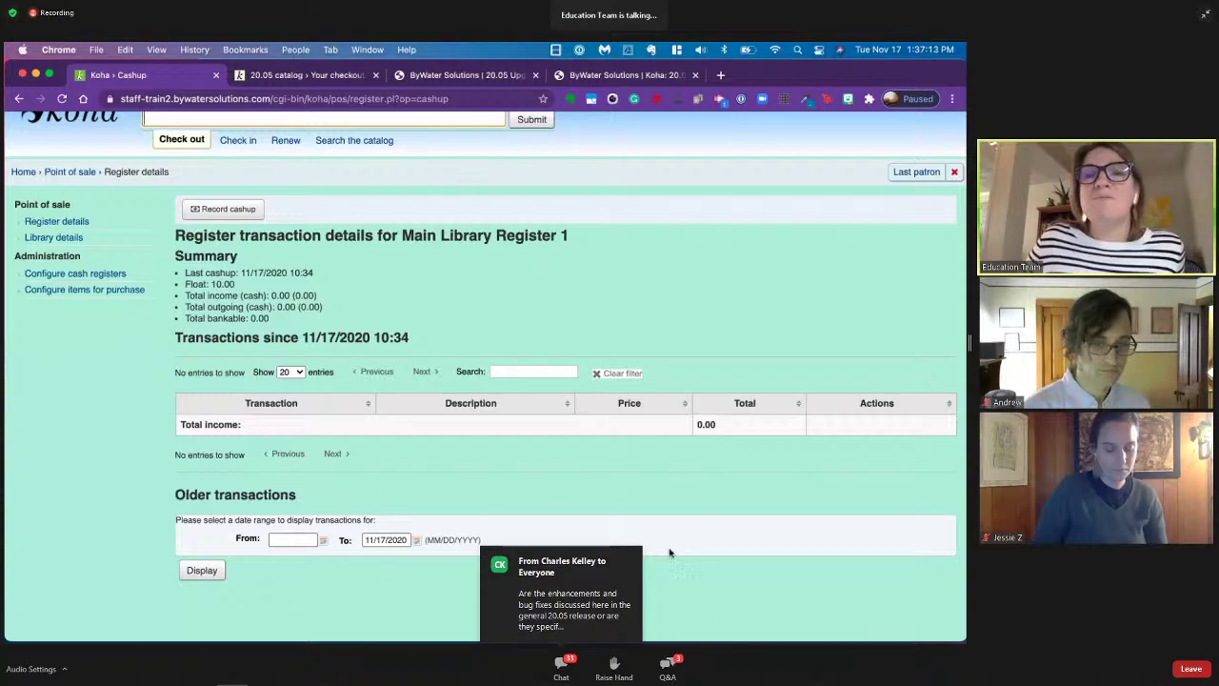
scroll(492, 429, "up", 2)
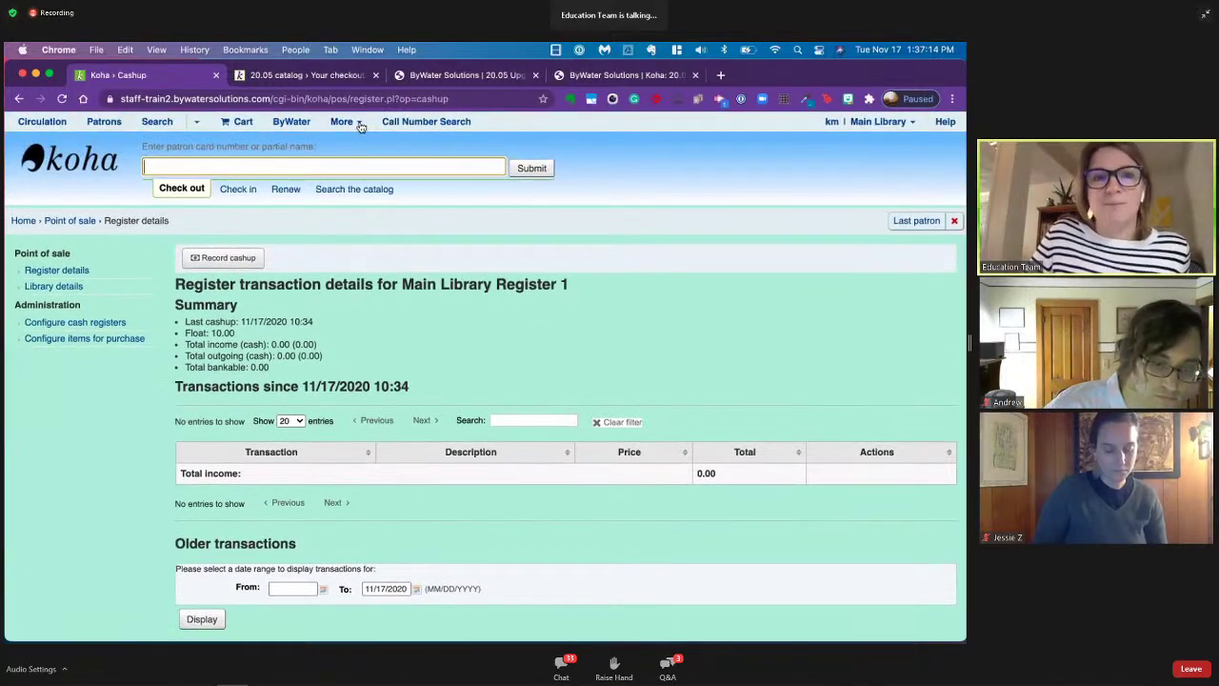
left_click(341, 122)
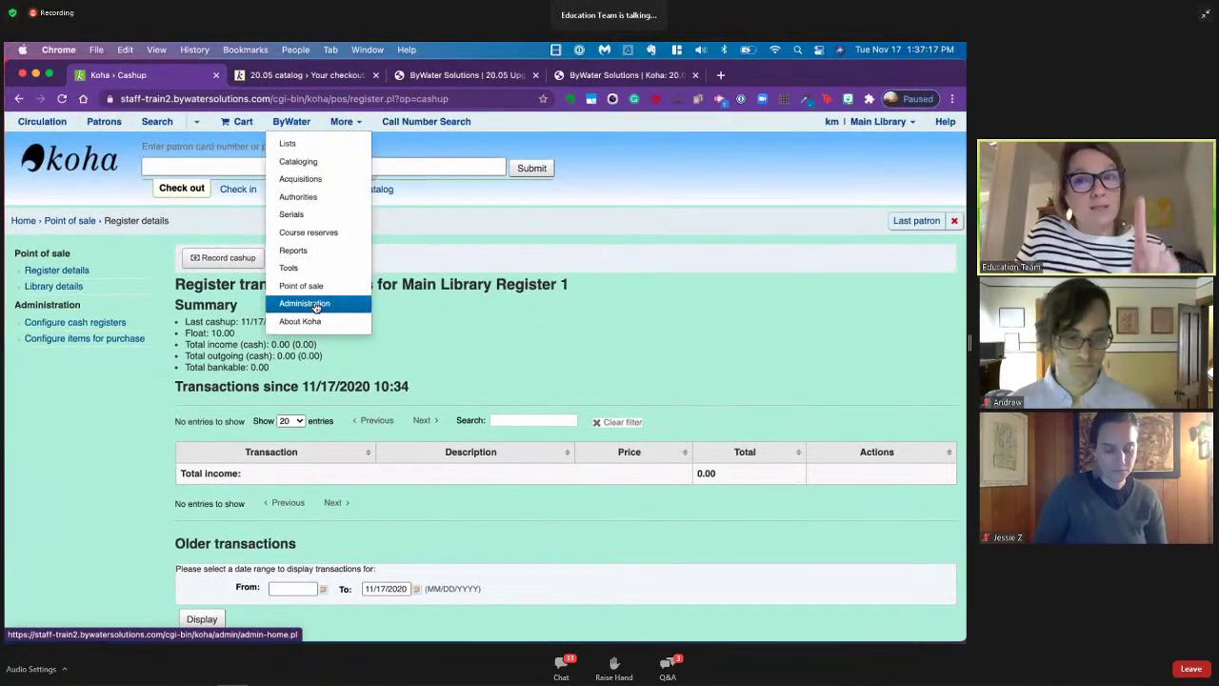
left_click(307, 303)
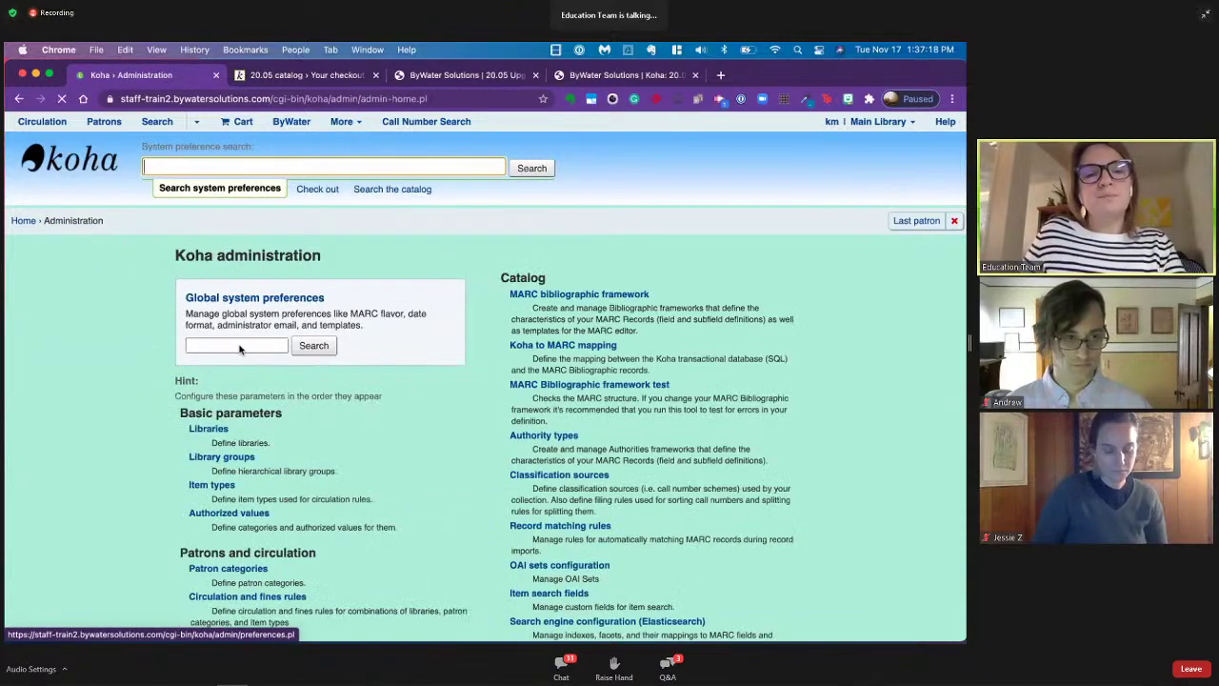
type("renewaccru")
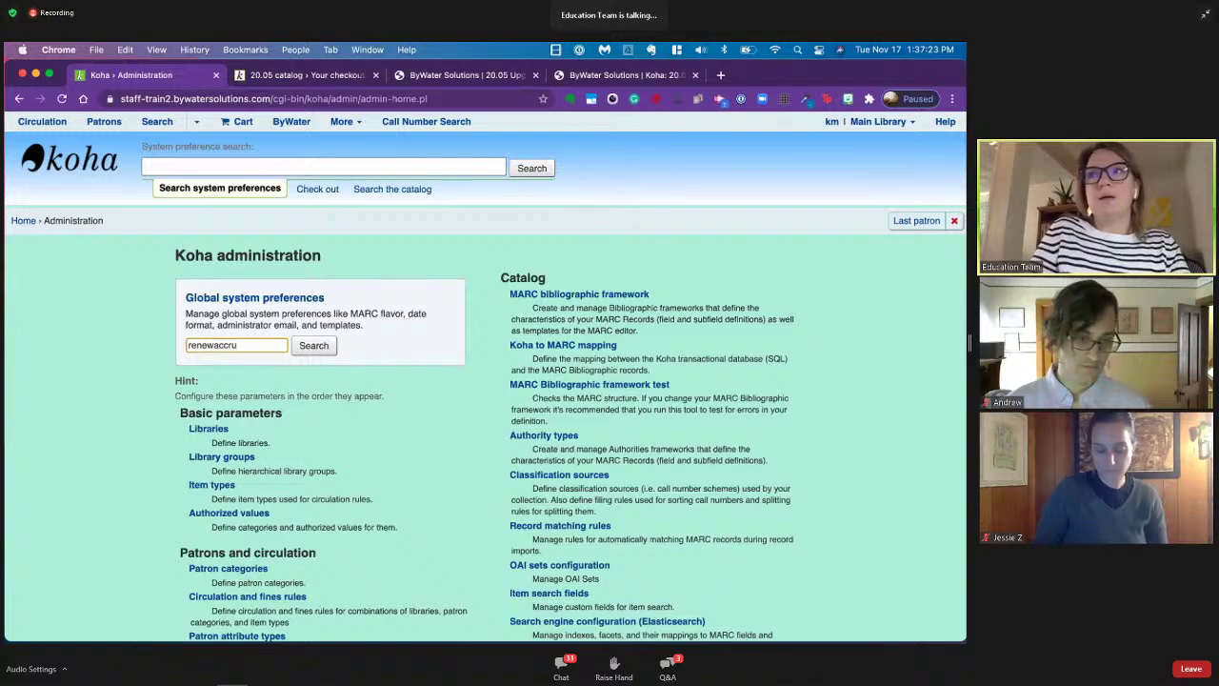
key("Return")
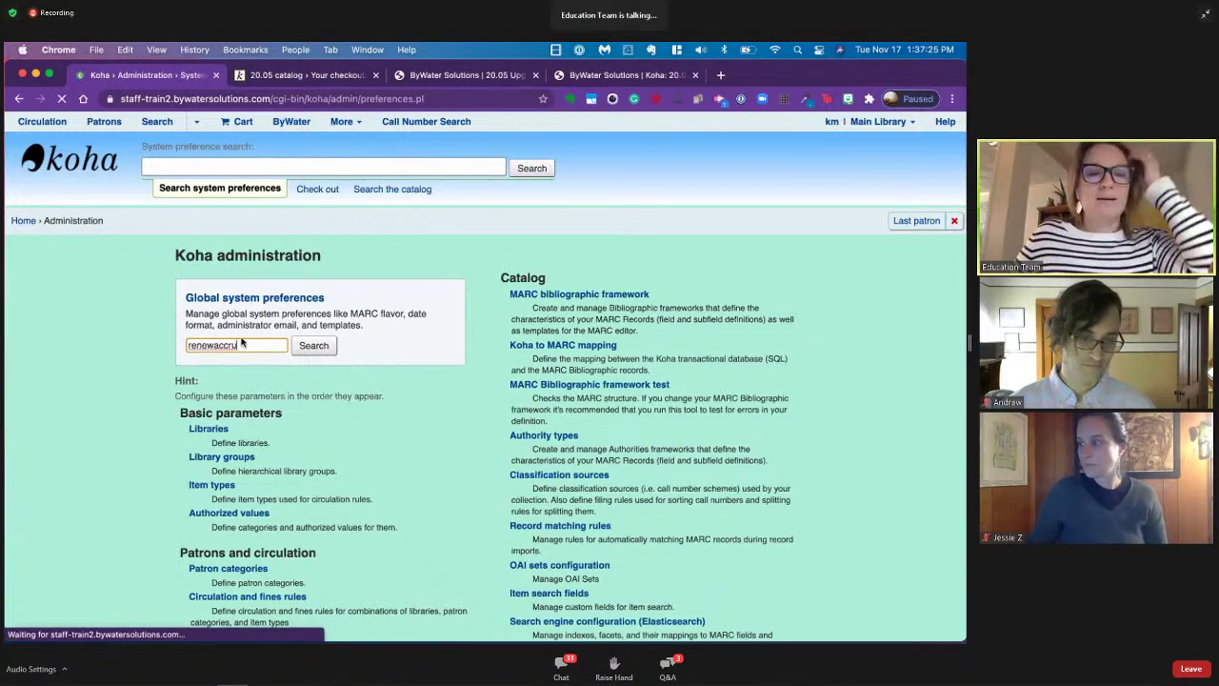
left_click_drag(177, 337, 304, 350)
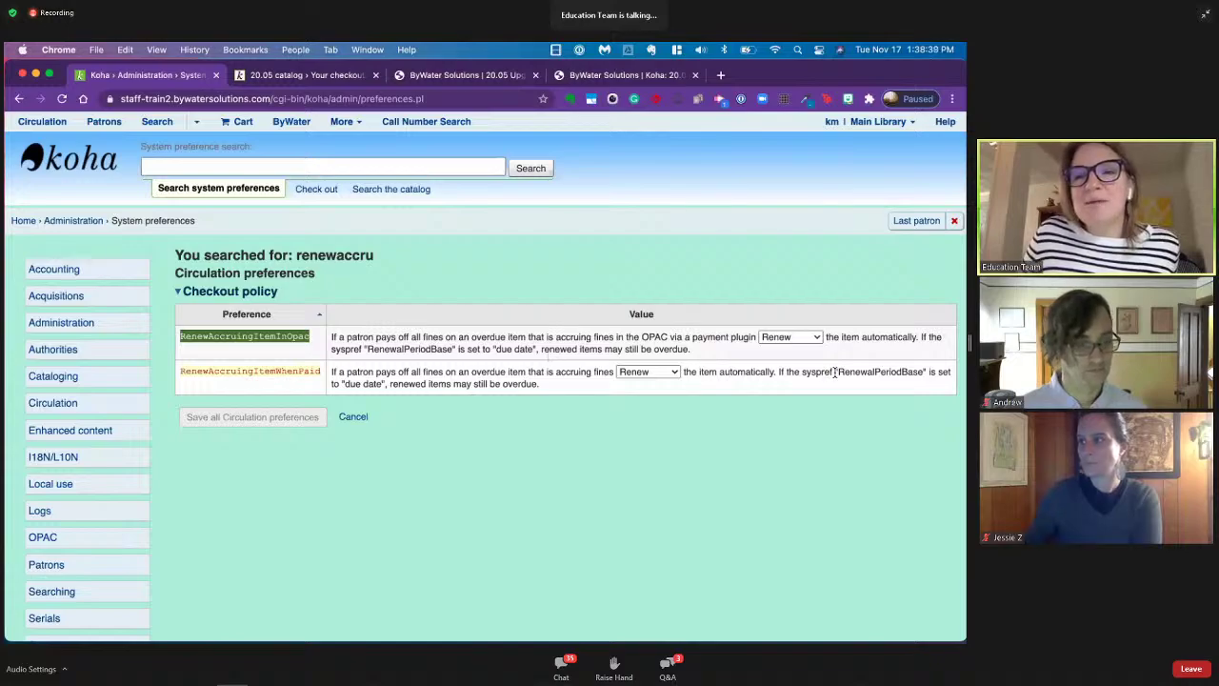
left_click_drag(835, 371, 924, 373)
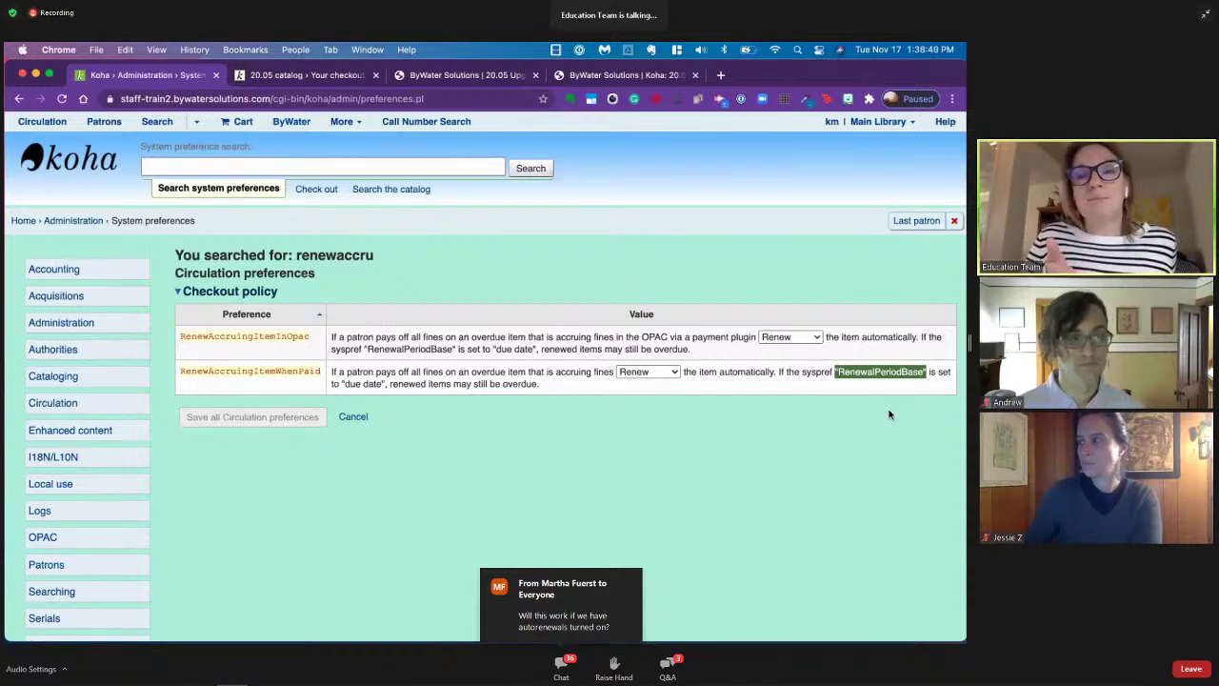
- Search the system preferences for "renewalperiod" and examine the RenewalPeriodBase description for renewing checkouts
left_click(176, 167)
type("renewal")
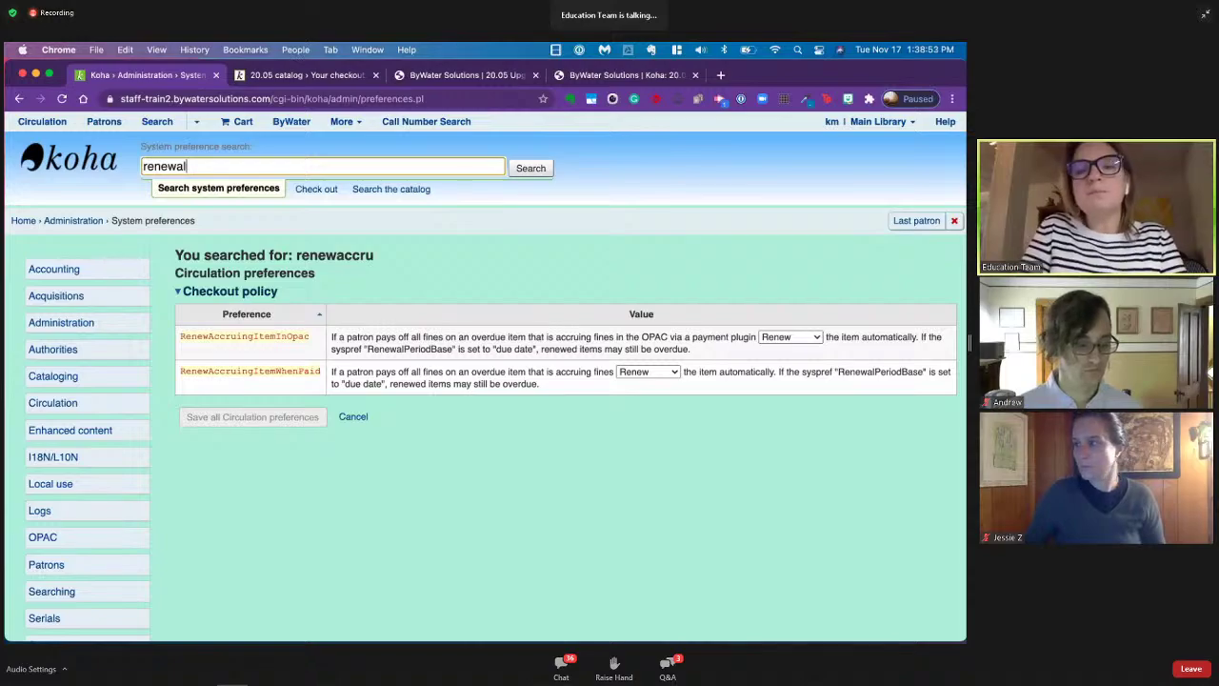
key("BackSpace")
type("period")
key("Return")
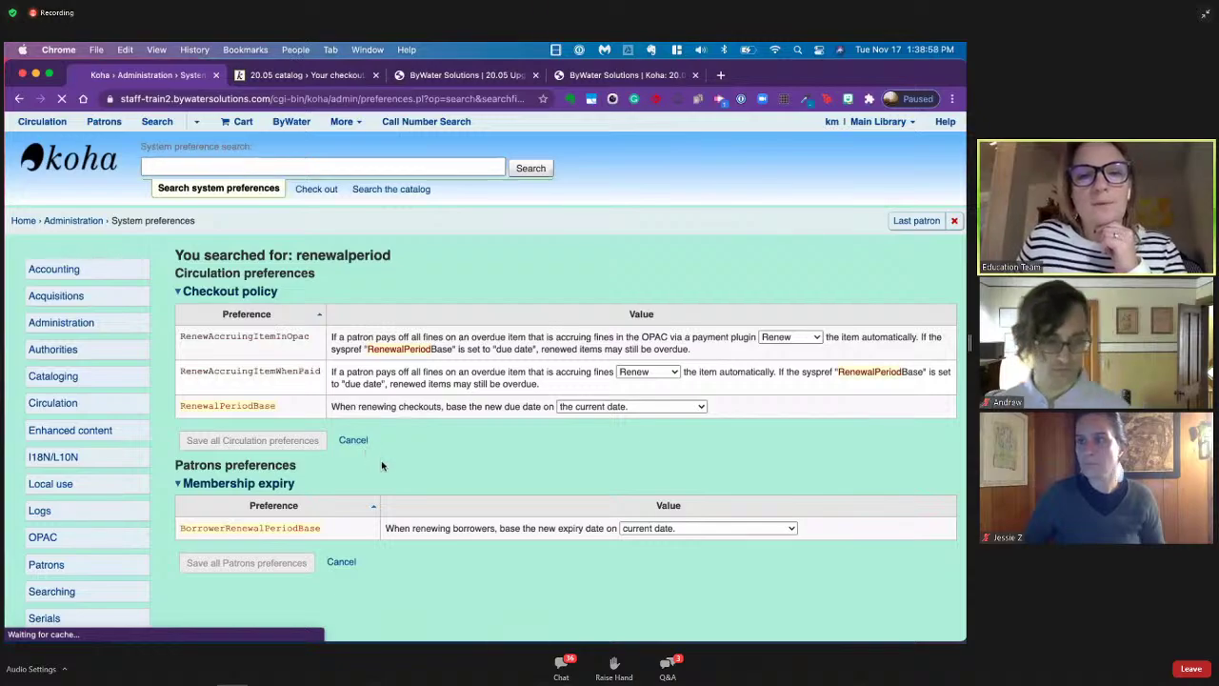
scroll(386, 415, "down", 2)
scroll(386, 416, "down", 1)
left_click_drag(385, 416, 585, 487)
left_click(585, 486)
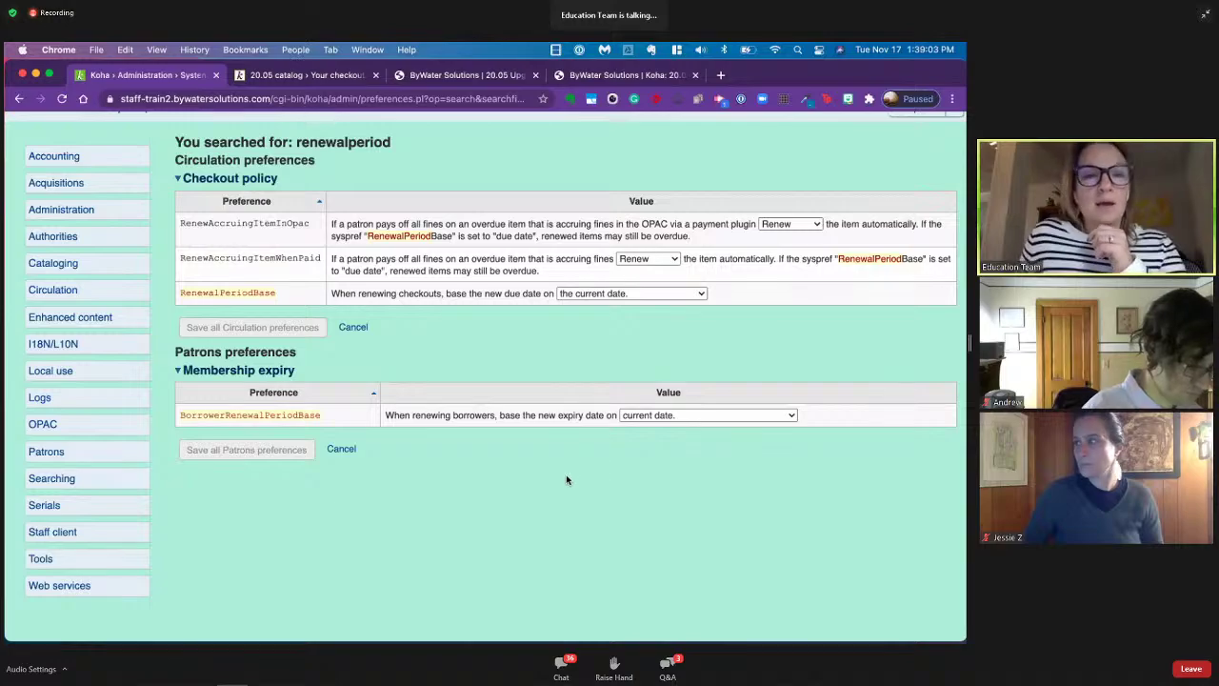
left_click_drag(335, 293, 501, 297)
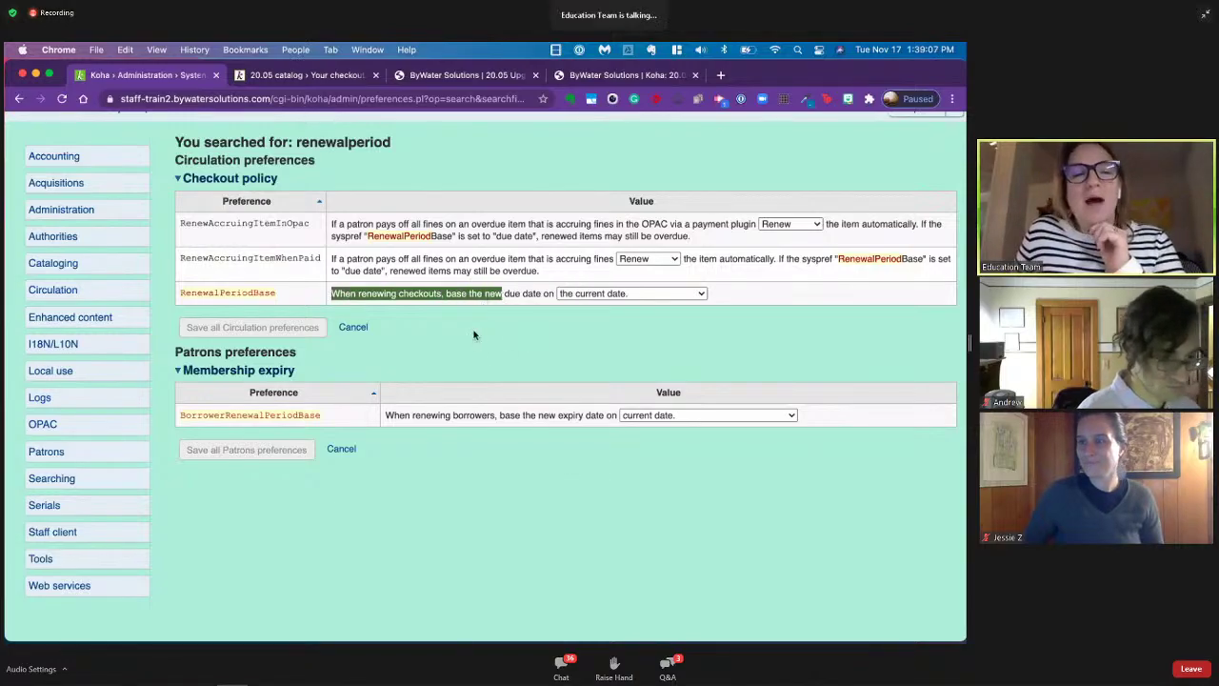
- Examine the due date options of the RenewalPeriodBase preference and keep "the current date" selected
left_click(667, 307)
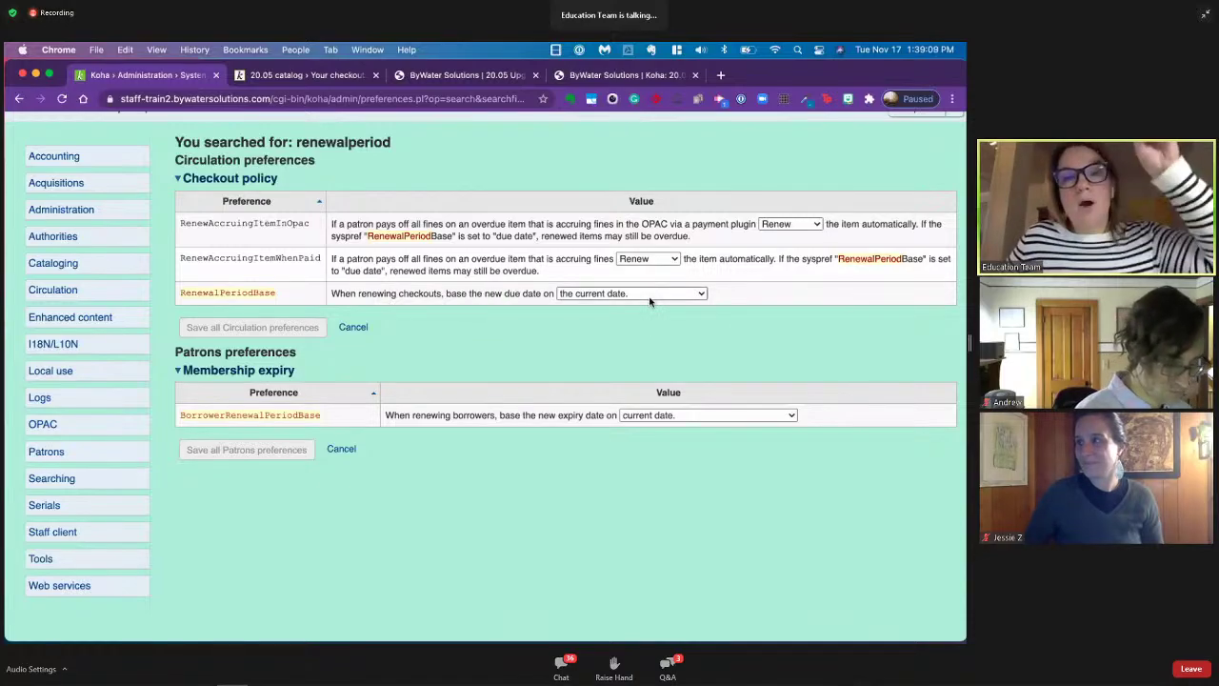
left_click(647, 297)
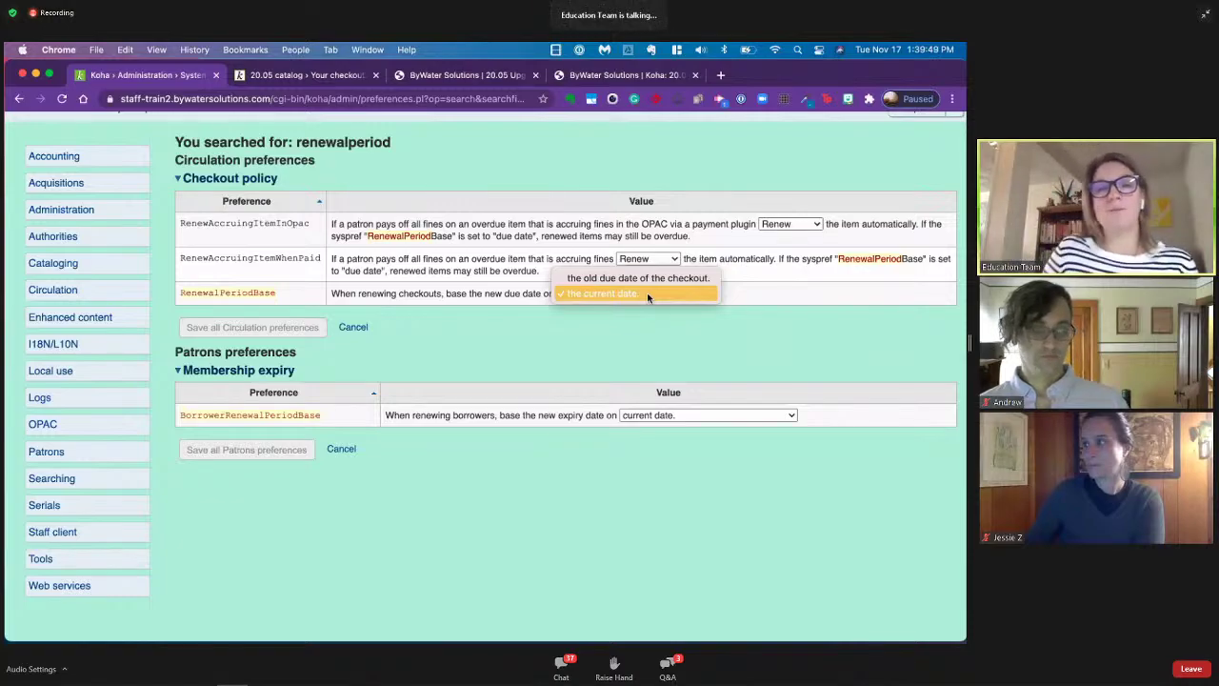
left_click(645, 295)
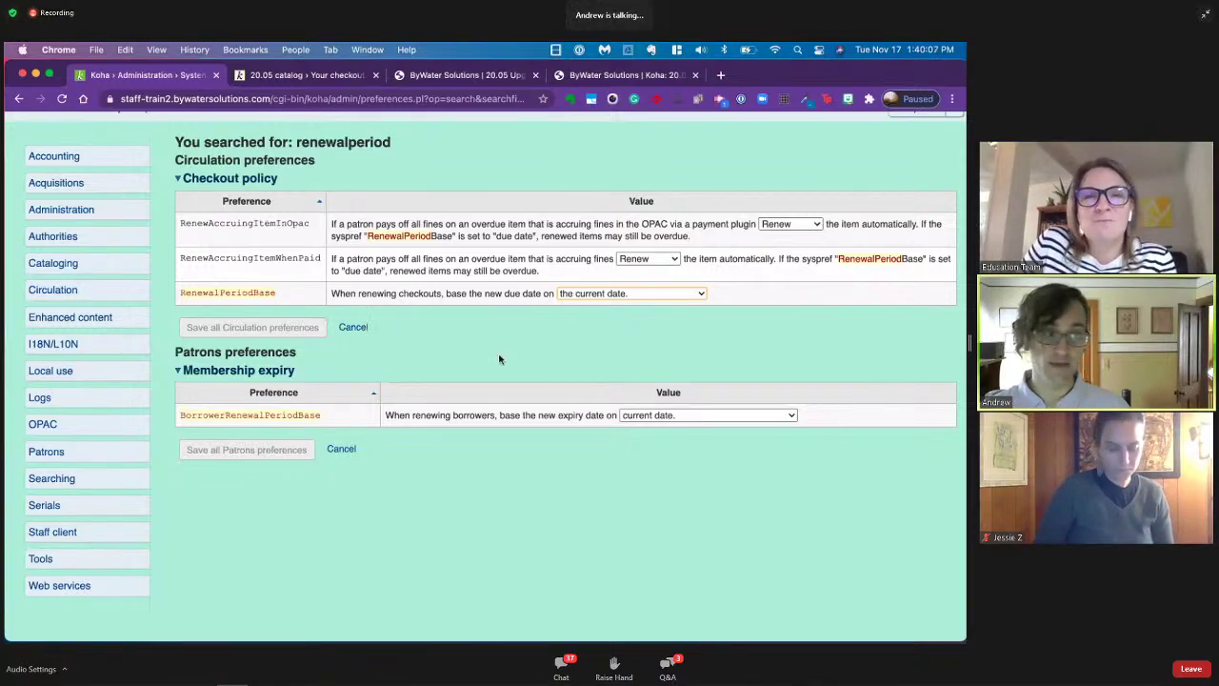
- Open the logged-in staff member's own patron account and review its current checkouts
scroll(501, 358, "up", 2)
scroll(501, 358, "up", 3)
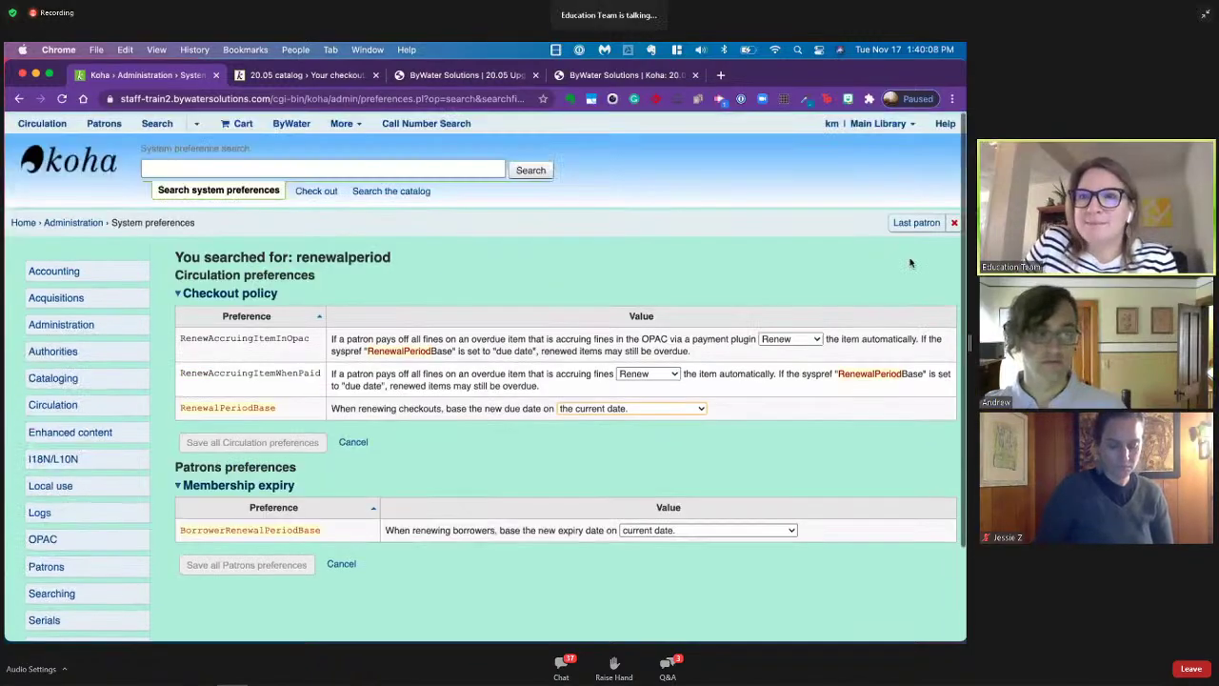
left_click_drag(865, 112, 880, 185)
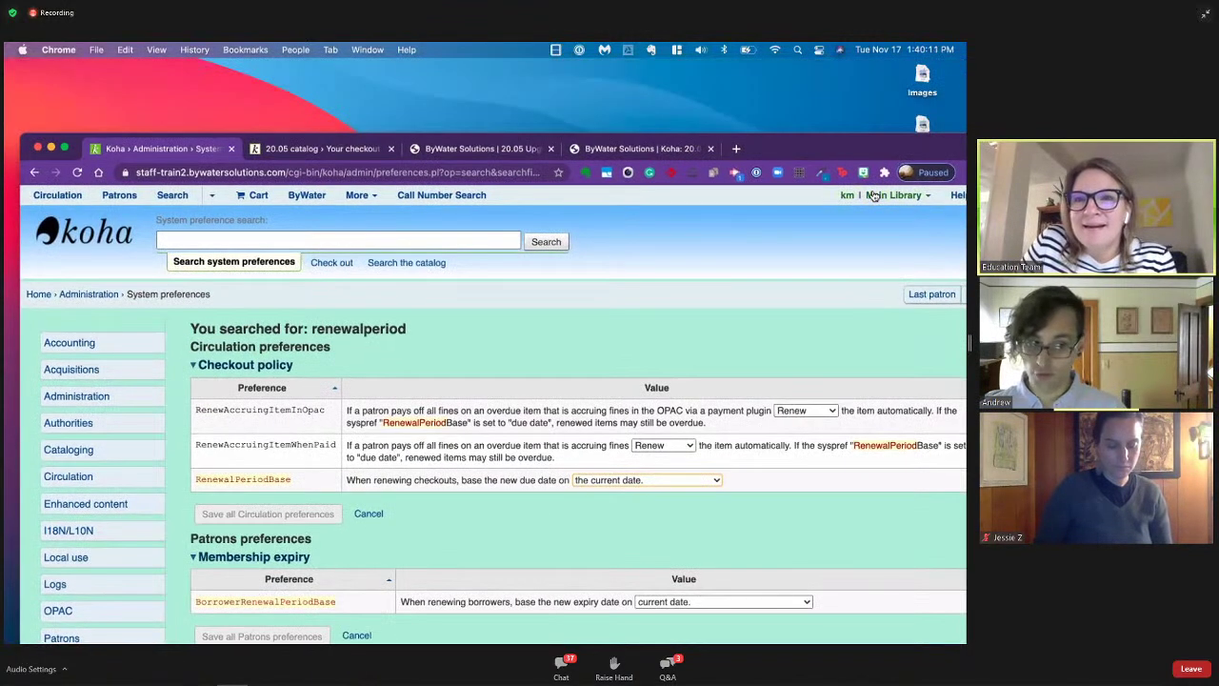
left_click(888, 194)
left_click(859, 253)
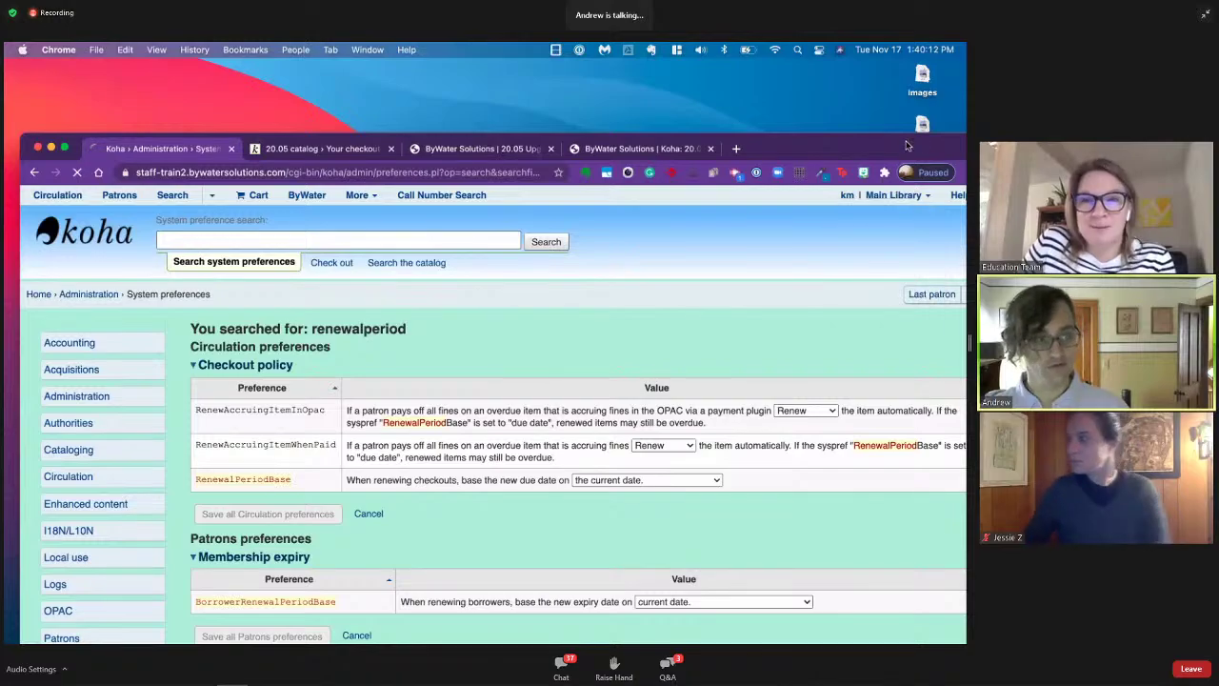
left_click_drag(910, 145, 896, 65)
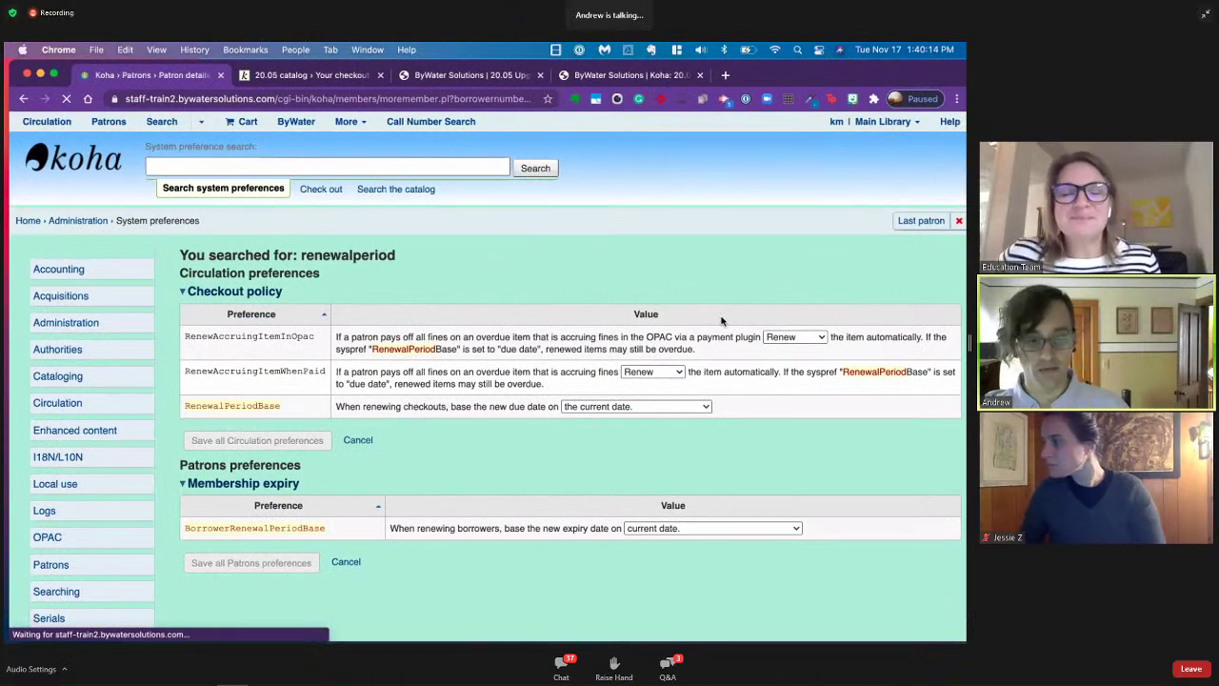
scroll(319, 456, "down", 3)
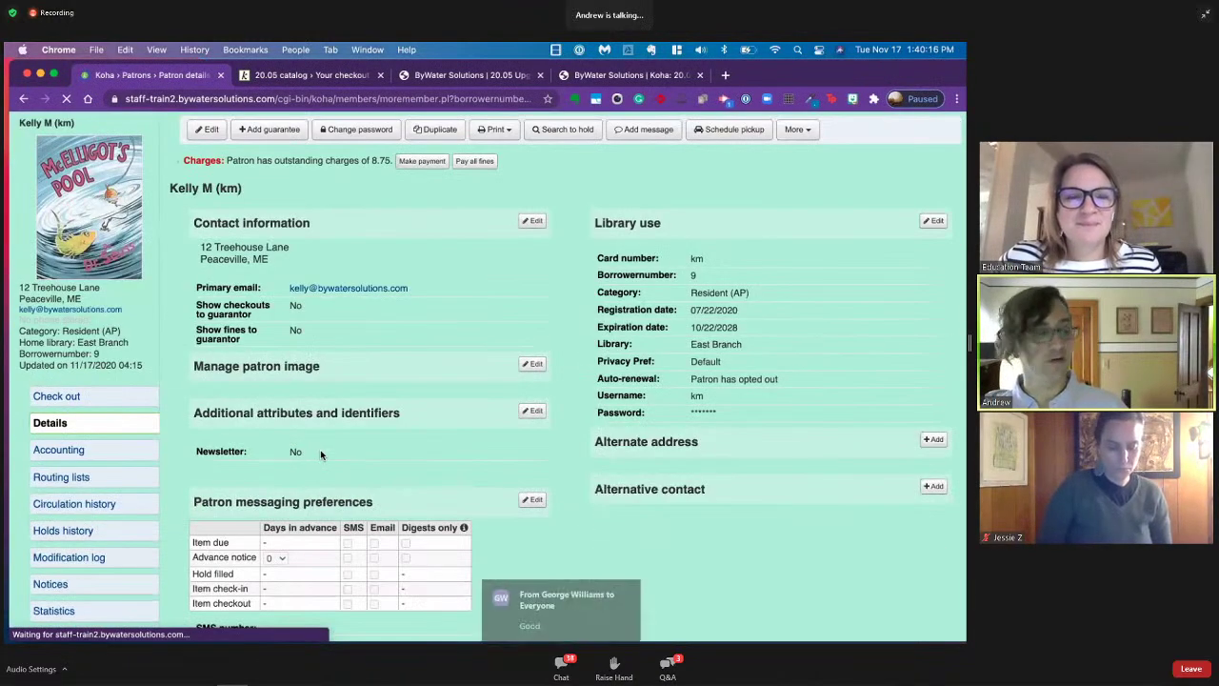
scroll(130, 461, "down", 7)
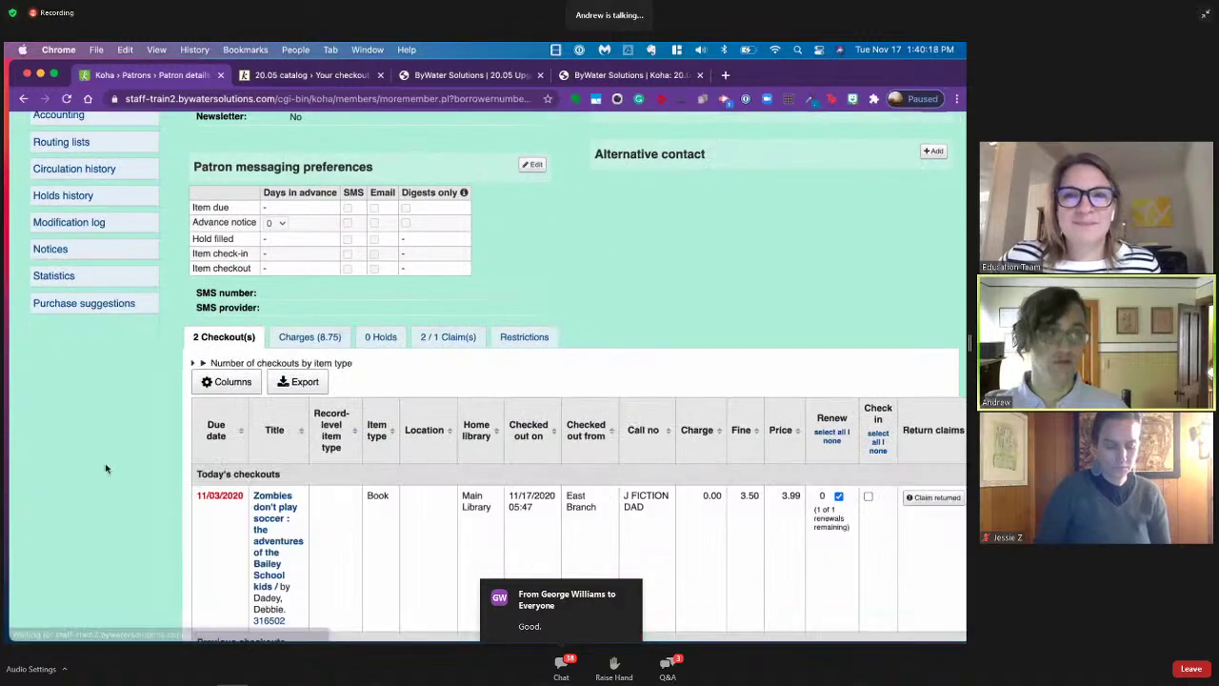
scroll(106, 468, "down", 4)
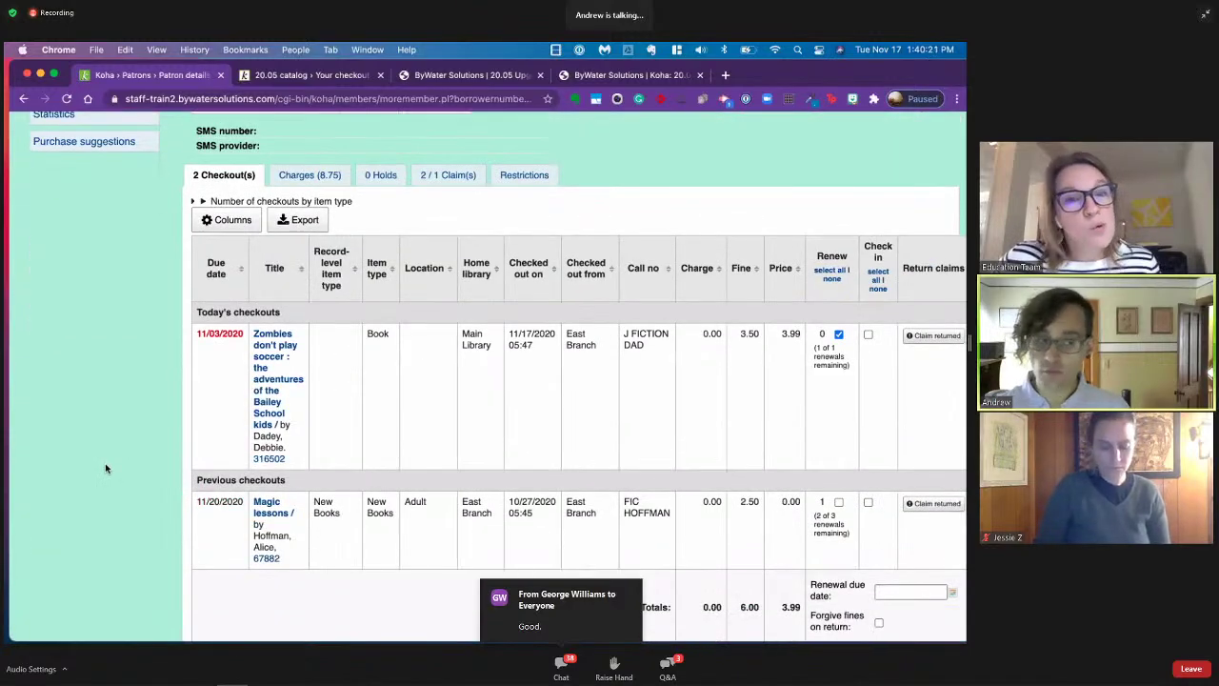
- Open the catalog record of the checked-out "Zombies don't play soccer" in a separate browser tab
right_click(291, 341)
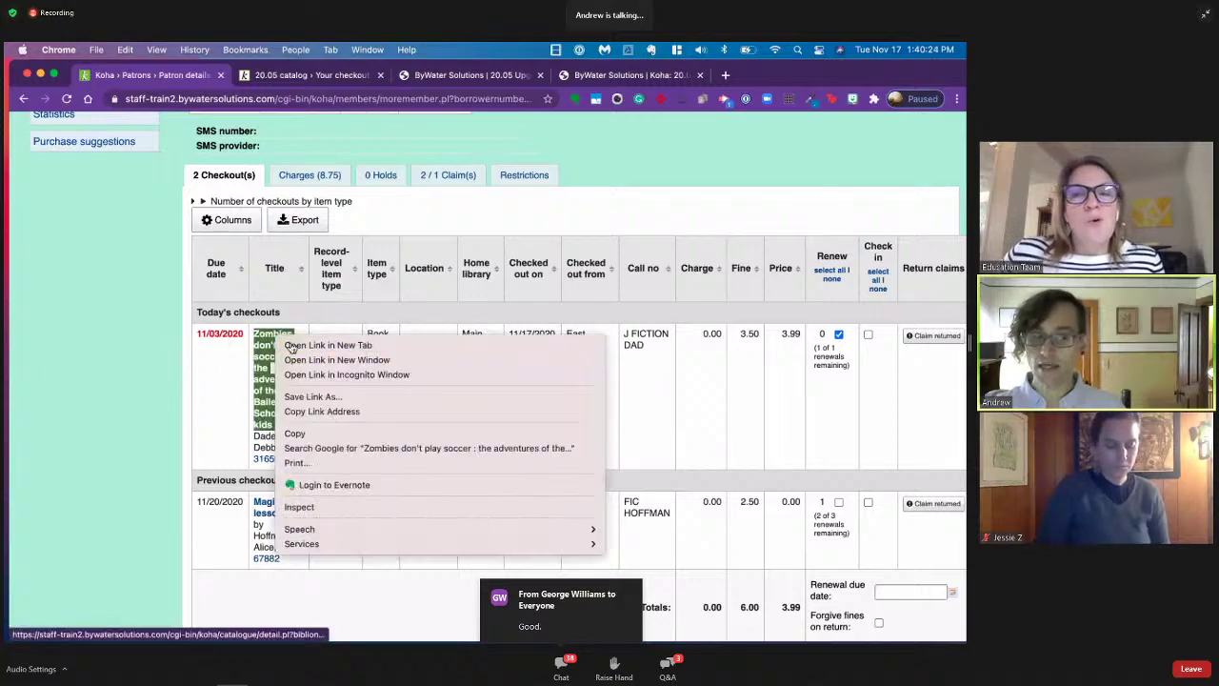
left_click(327, 345)
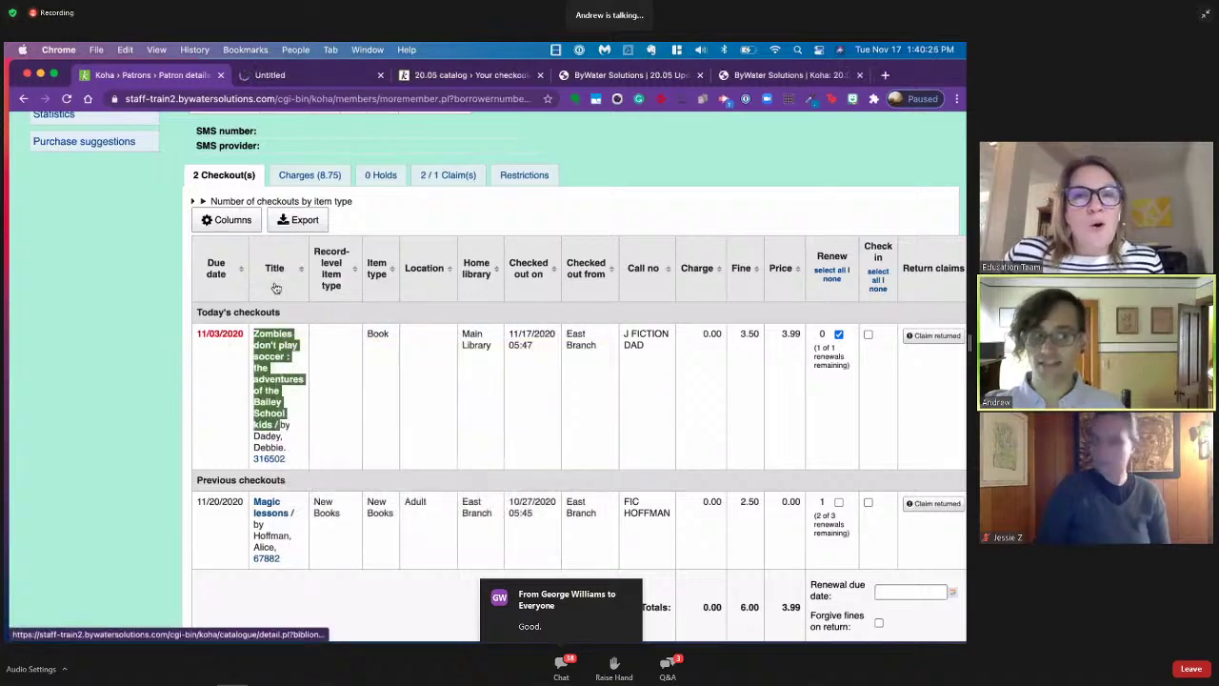
left_click(286, 76)
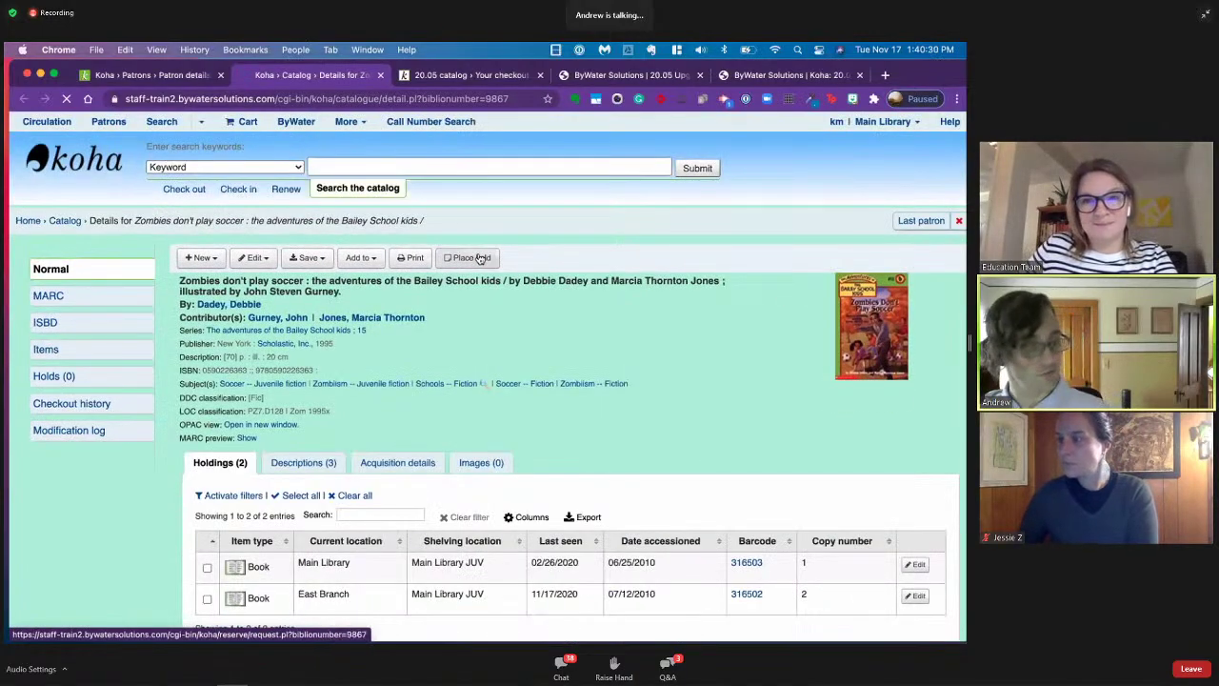
- Place a next-available hold on "Zombies don't play soccer" for another patron, found by first name, with pickup at Main Library
left_click(481, 258)
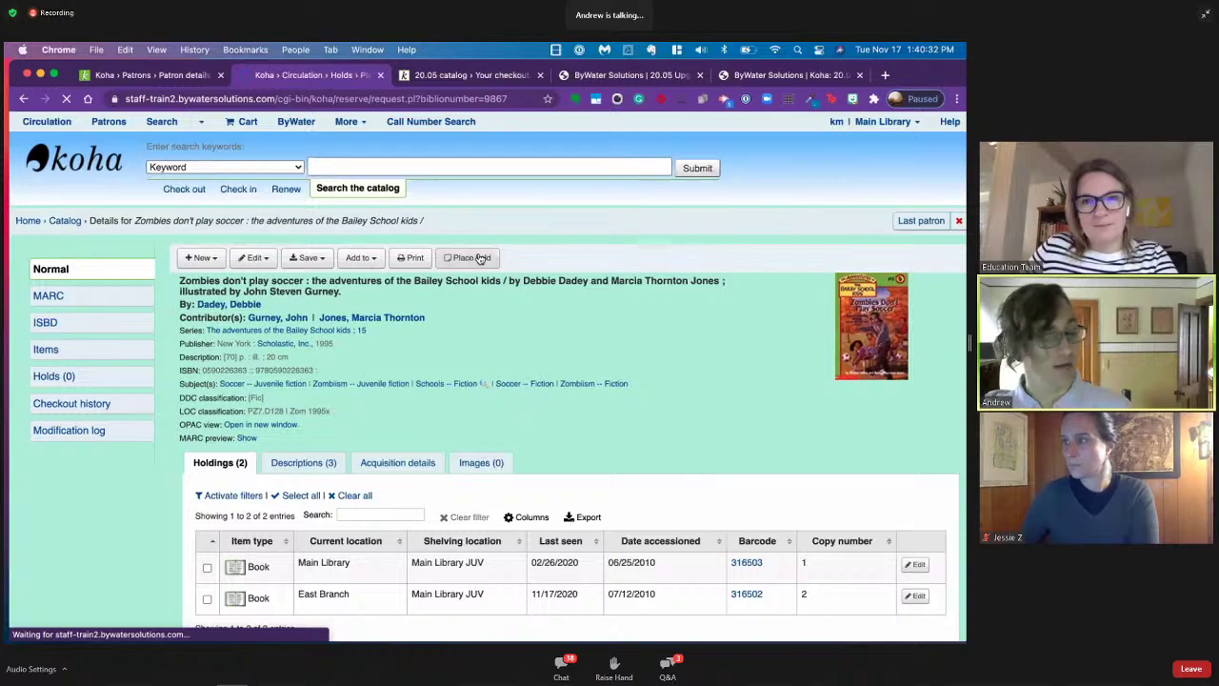
type("andrew")
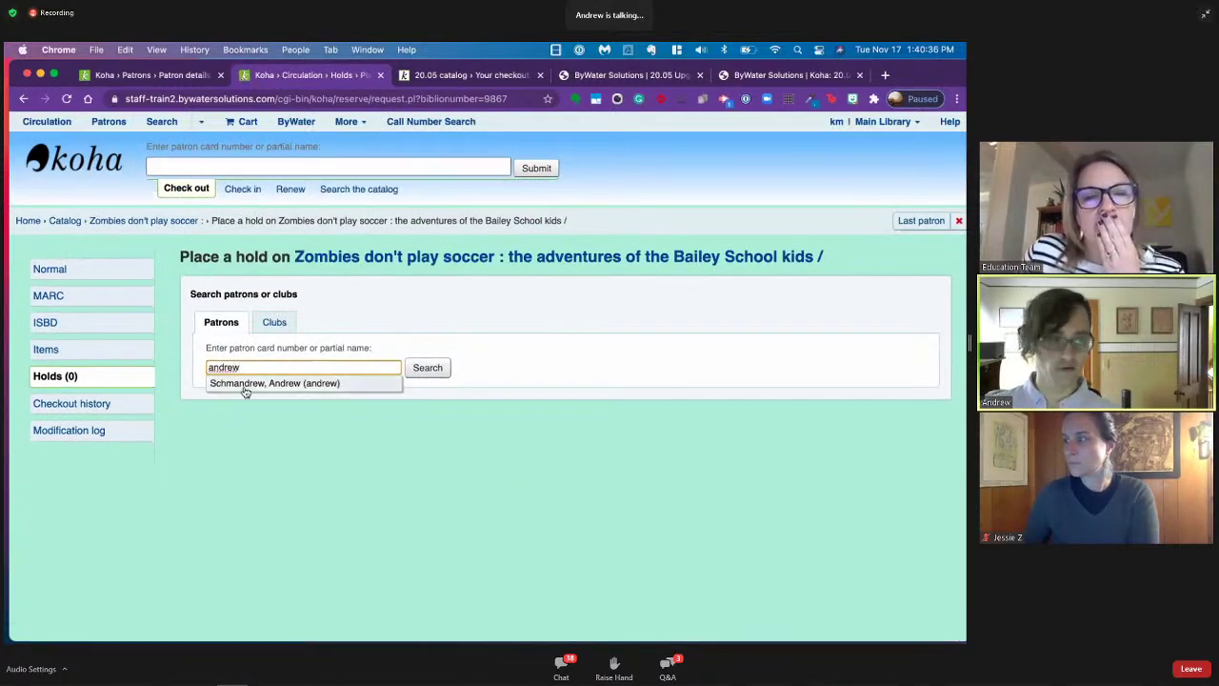
left_click(244, 385)
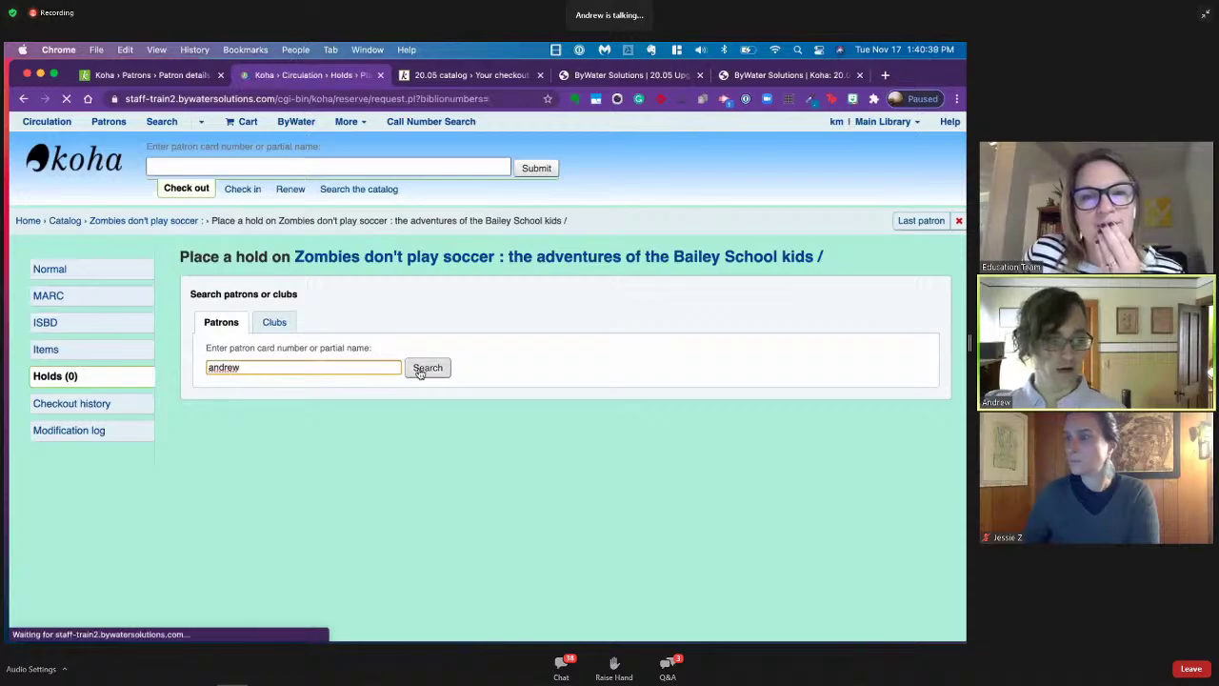
scroll(286, 464, "down", 2)
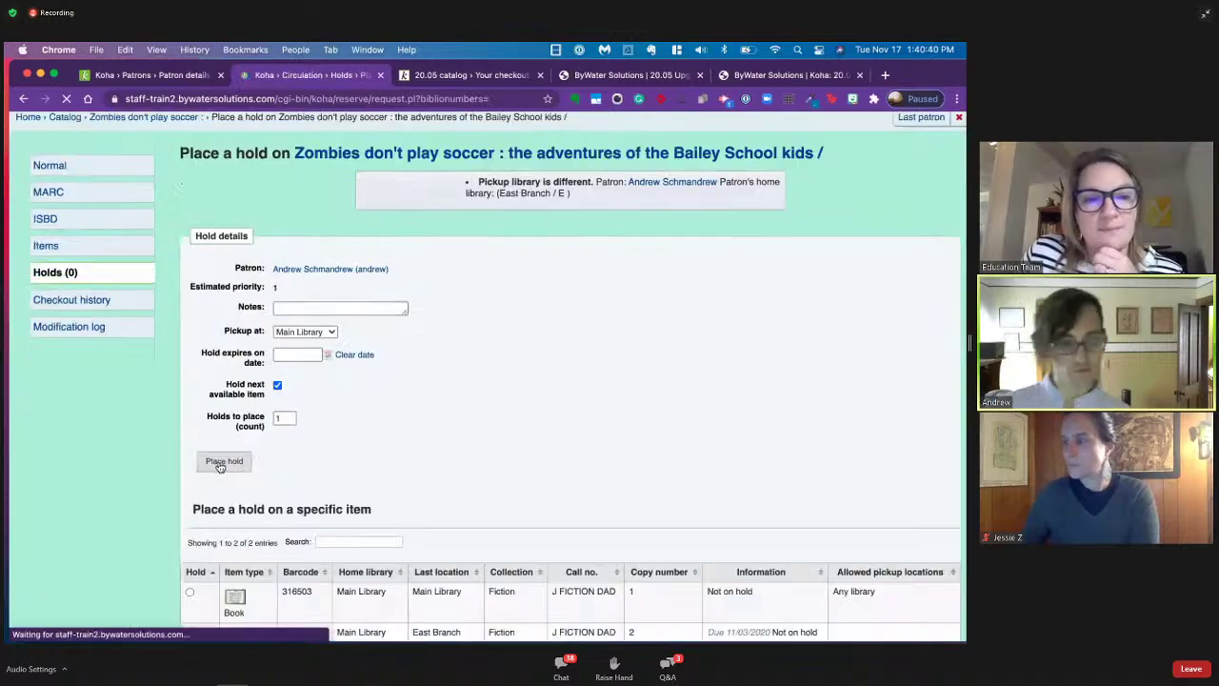
scroll(205, 481, "down", 3)
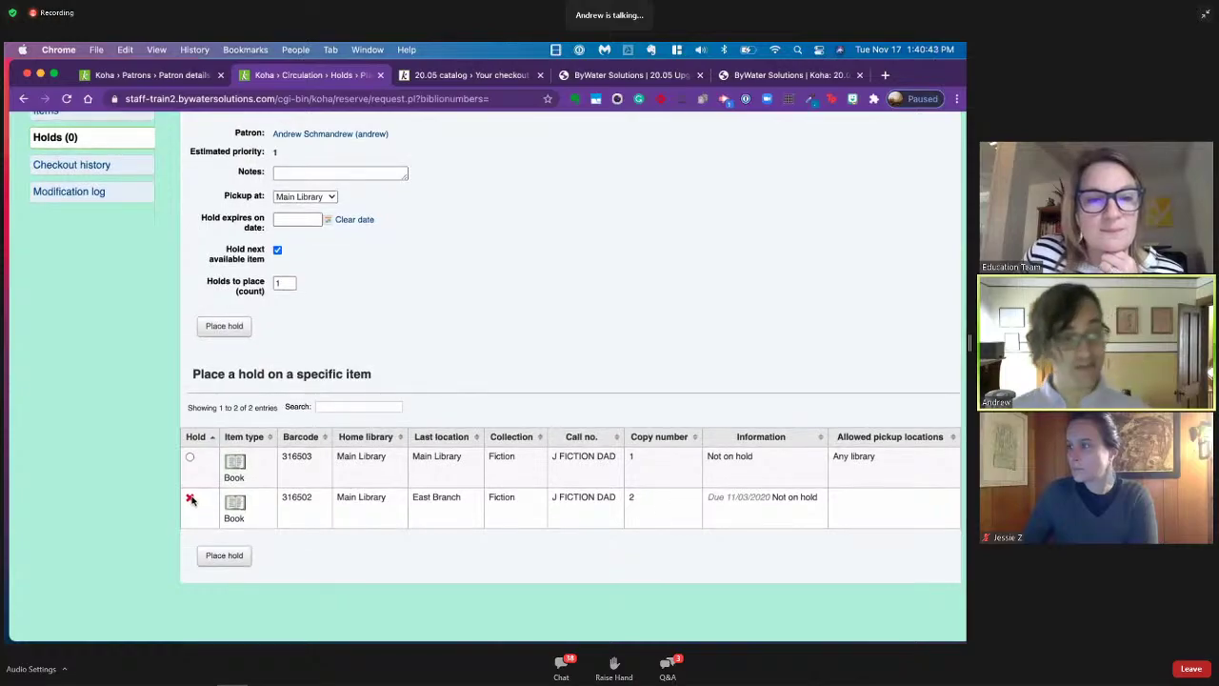
left_click(236, 326)
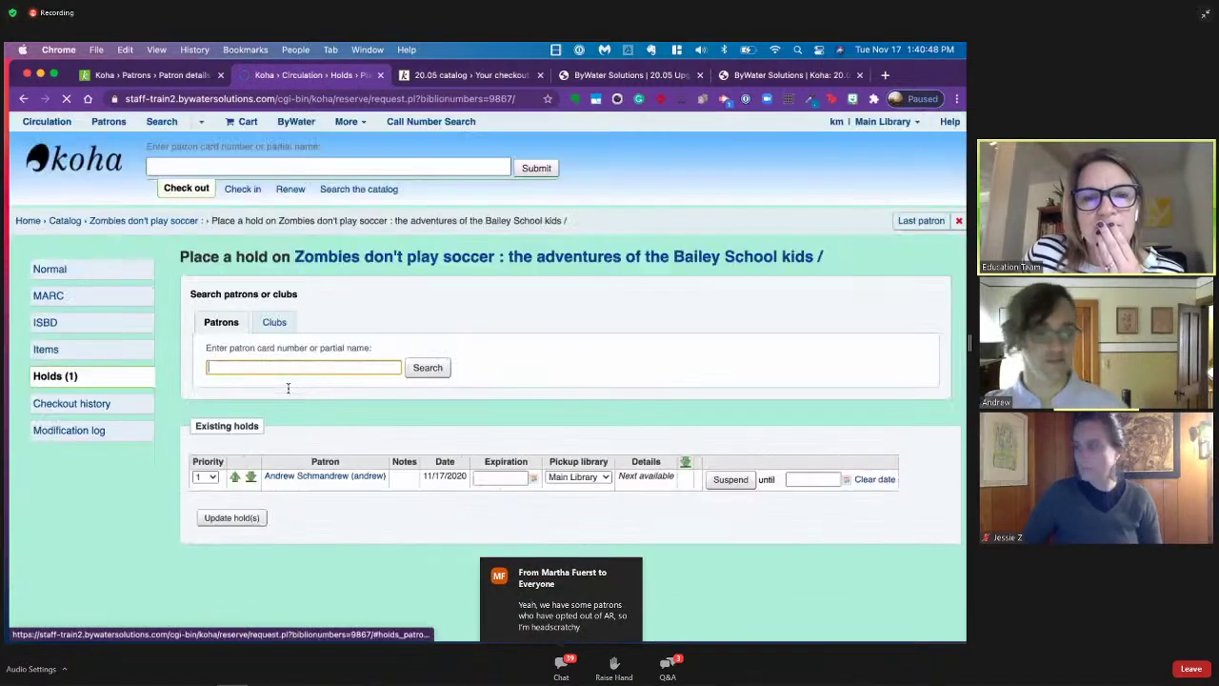
- Return to the title's record, reopen the logged-in account's patron details and check the renewal status of its checkouts
left_click(350, 258)
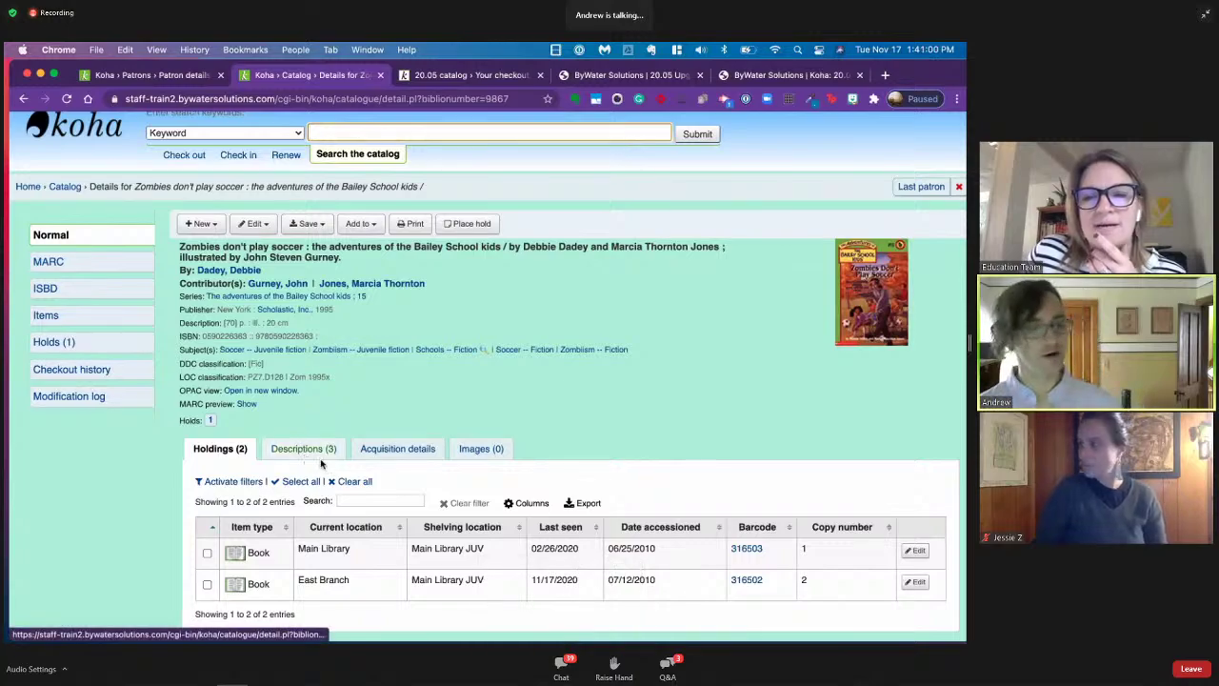
scroll(629, 296, "up", 1)
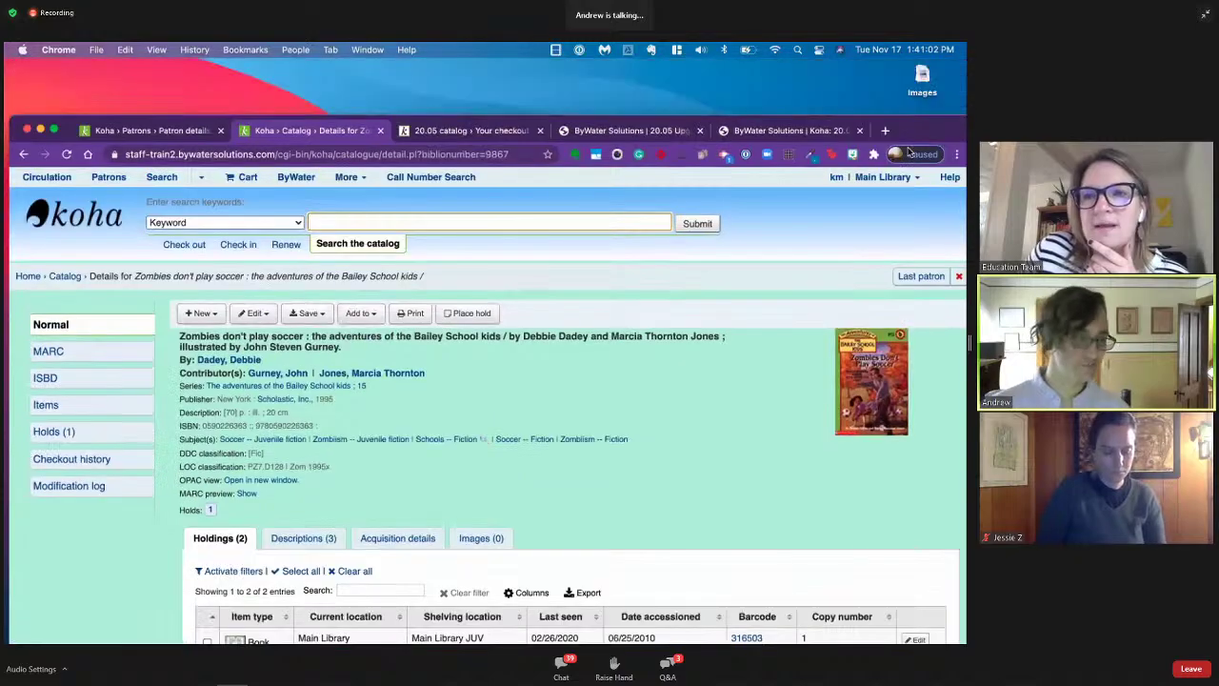
left_click(886, 177)
left_click(857, 233)
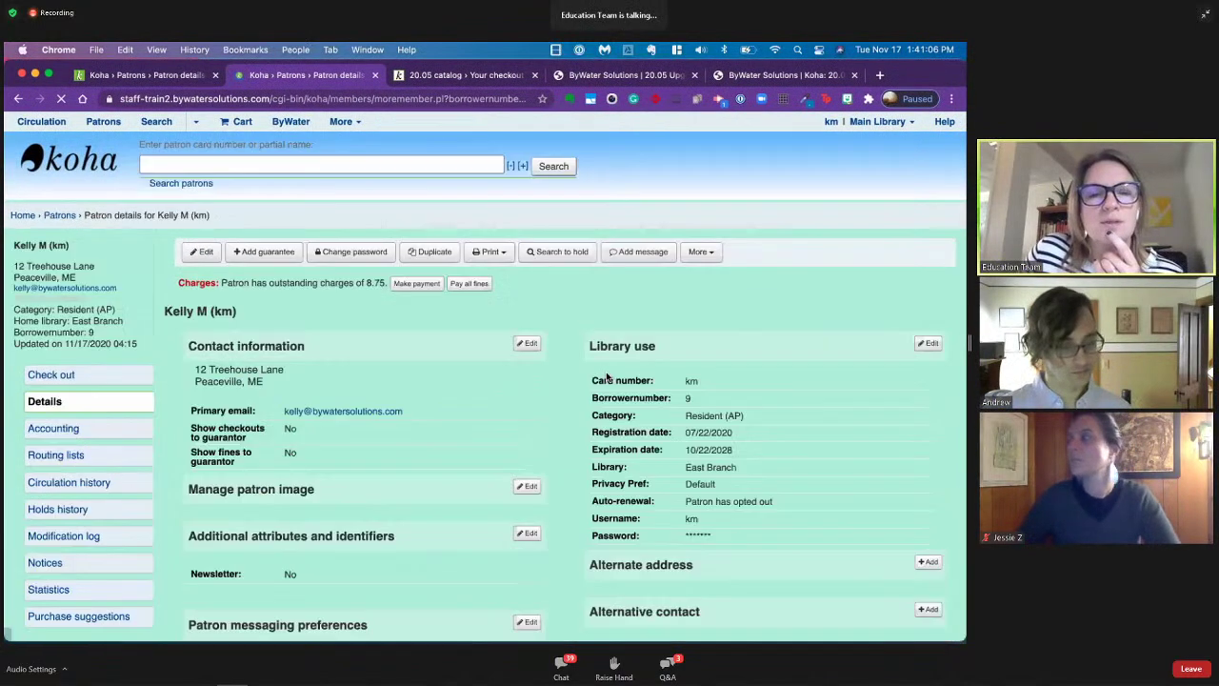
scroll(362, 466, "down", 5)
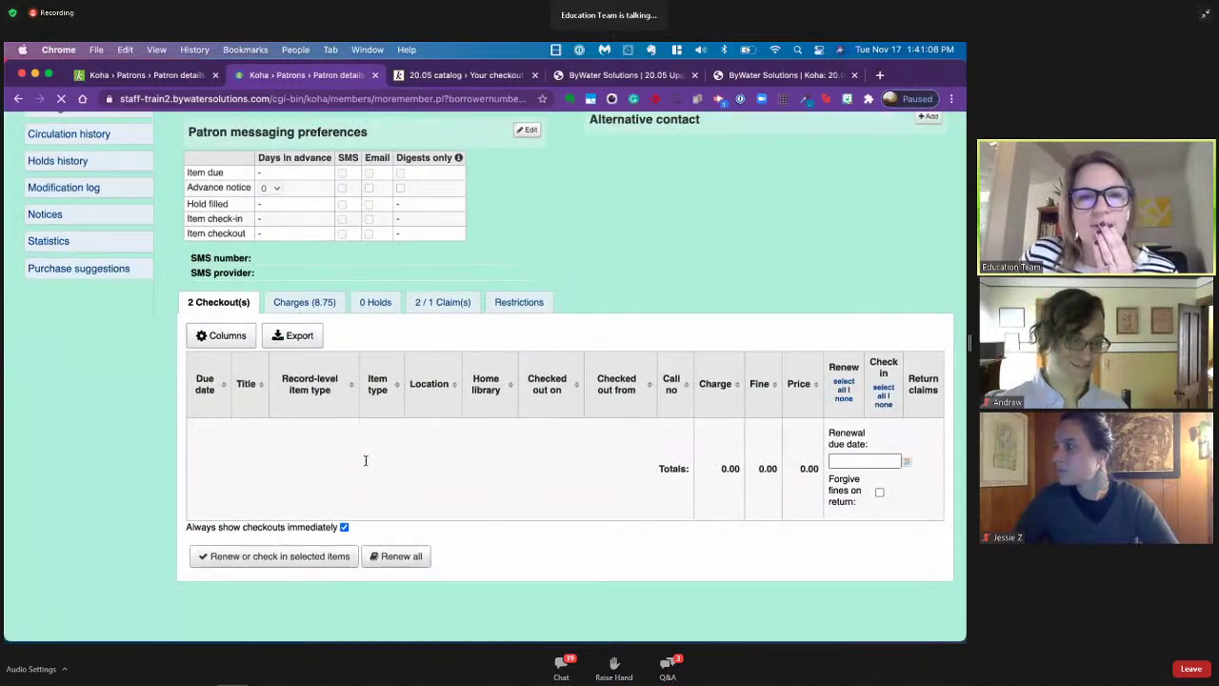
scroll(347, 483, "down", 3)
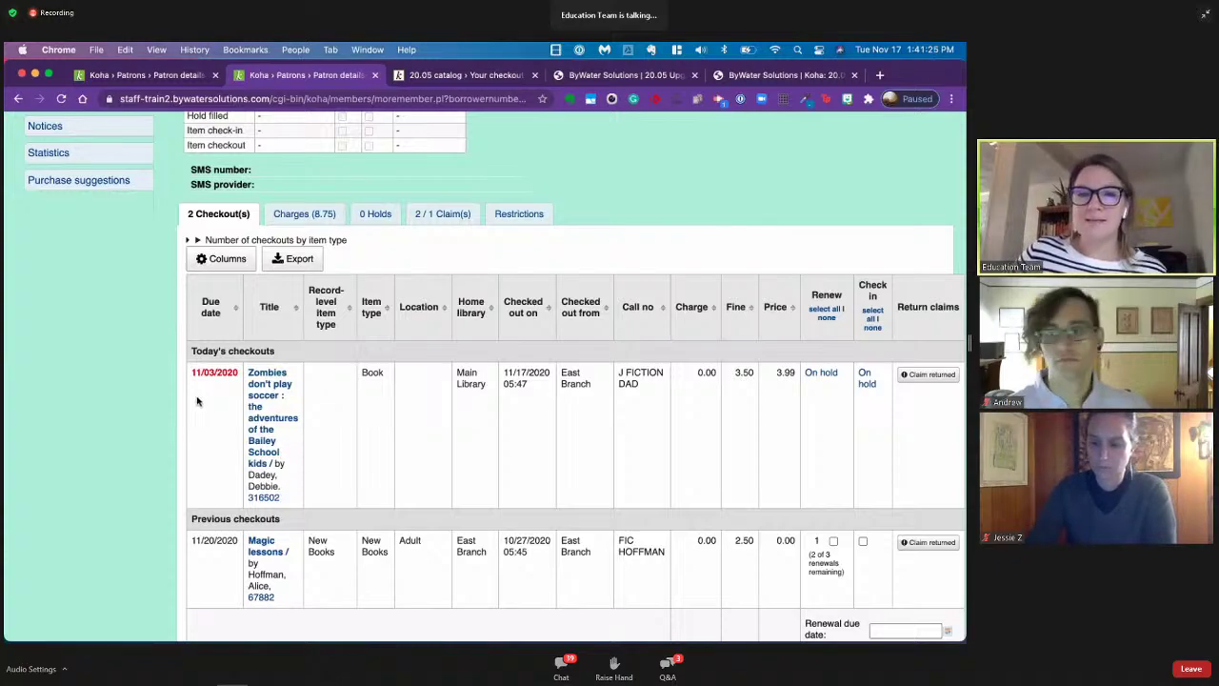
- Pay the 3.50 accruing fine on "Zombies don't play soccer" in Cash at Main Library Register 1
scroll(197, 401, "up", 1)
scroll(110, 224, "up", 5)
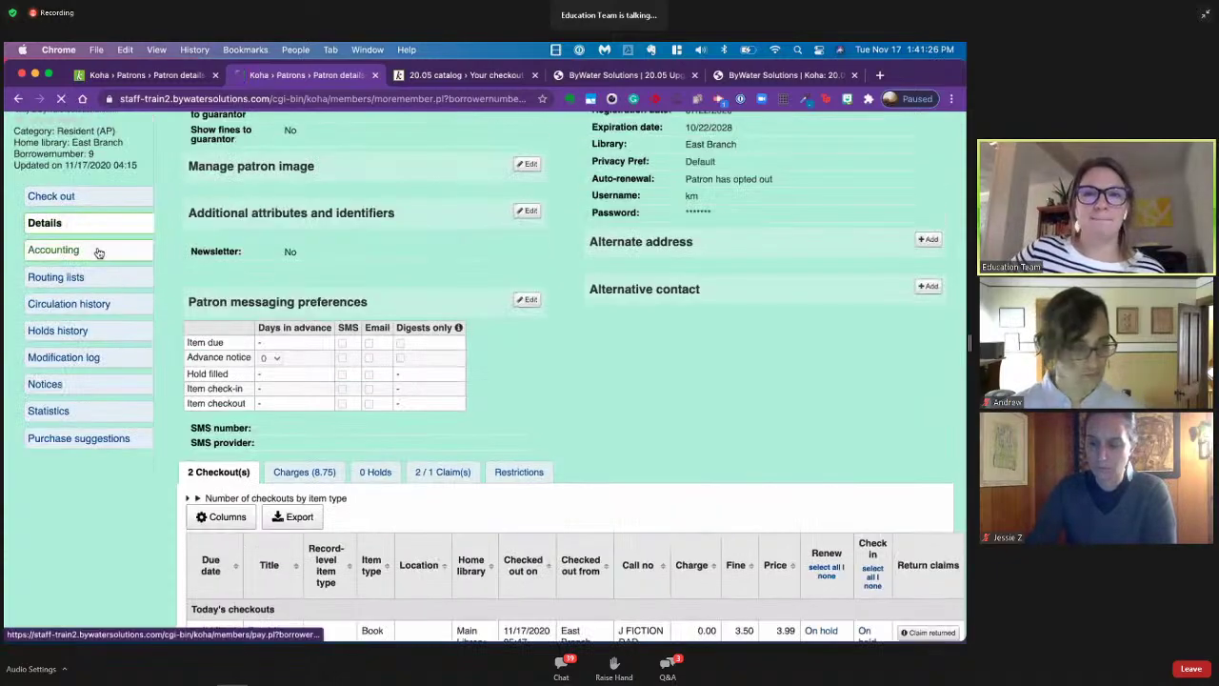
left_click(98, 250)
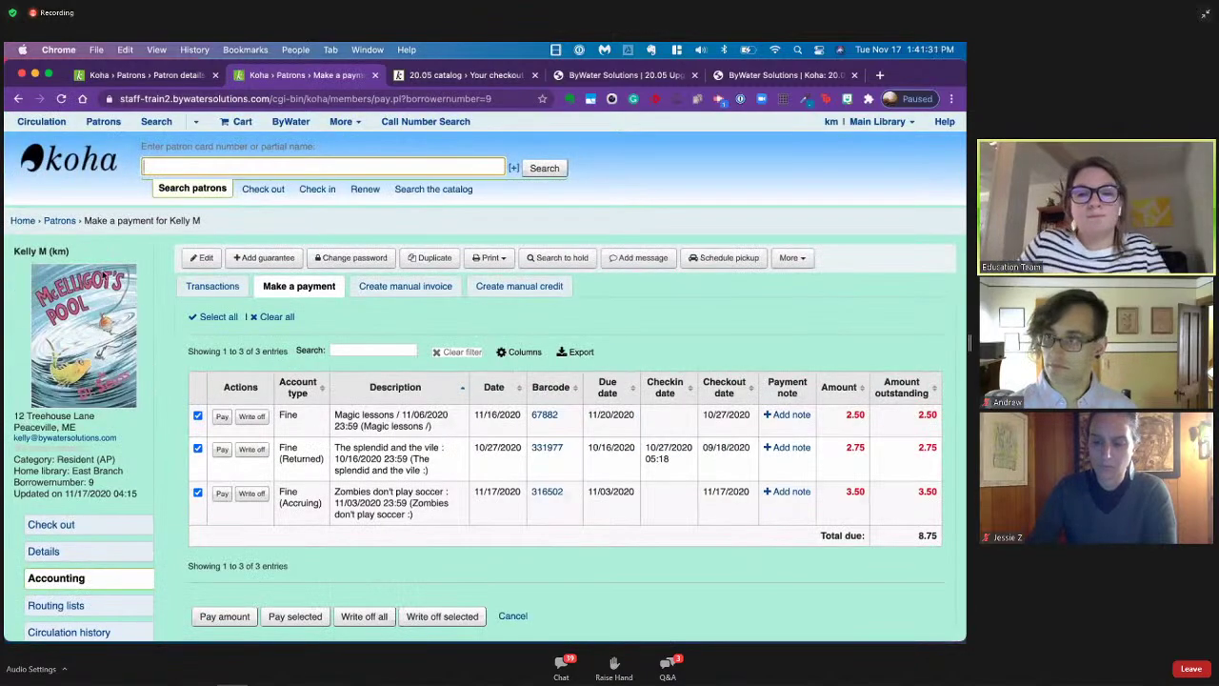
left_click(222, 495)
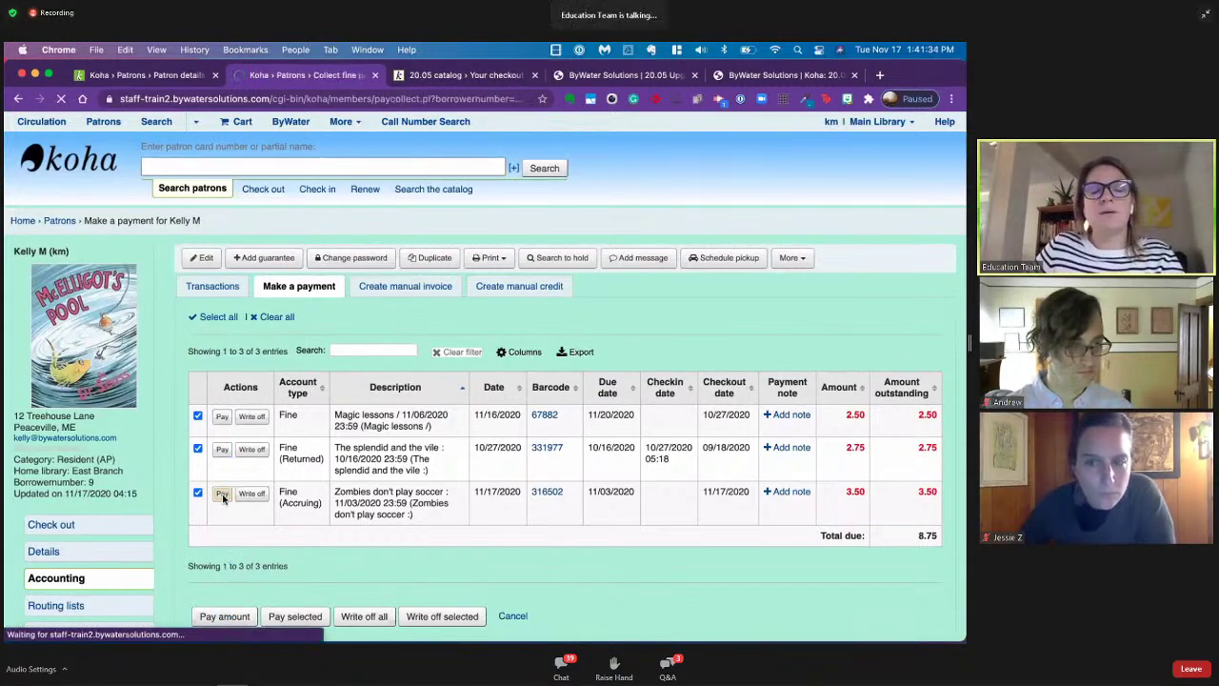
left_click(315, 494)
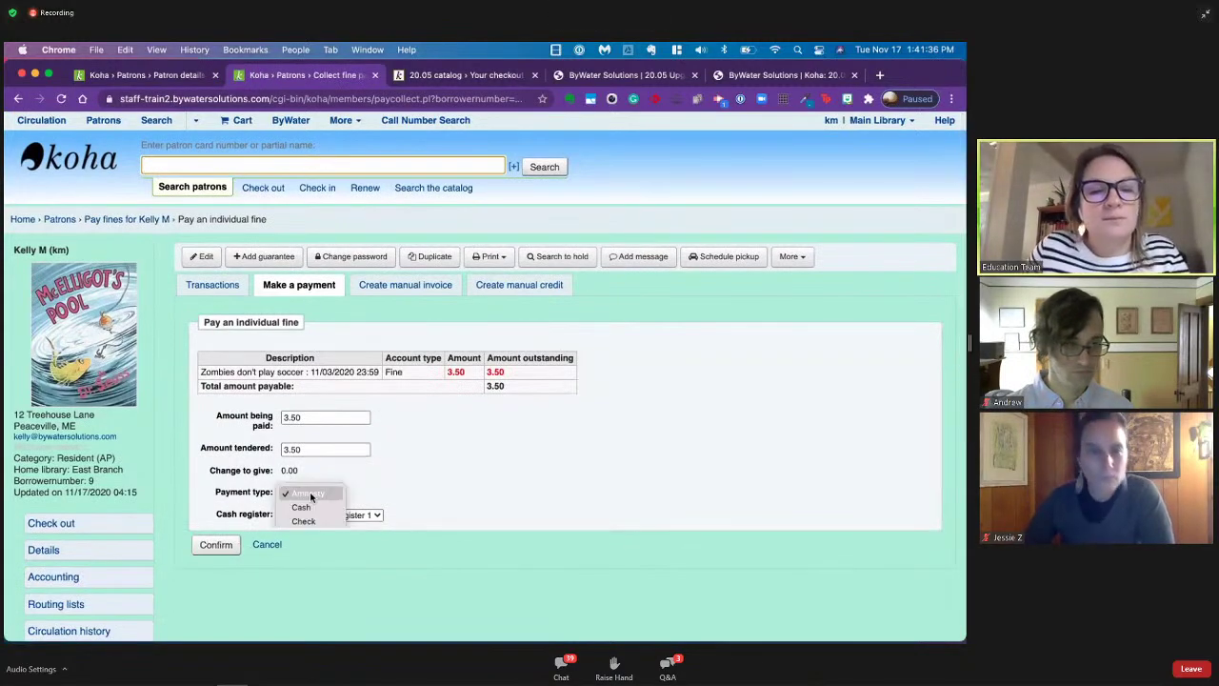
left_click(307, 507)
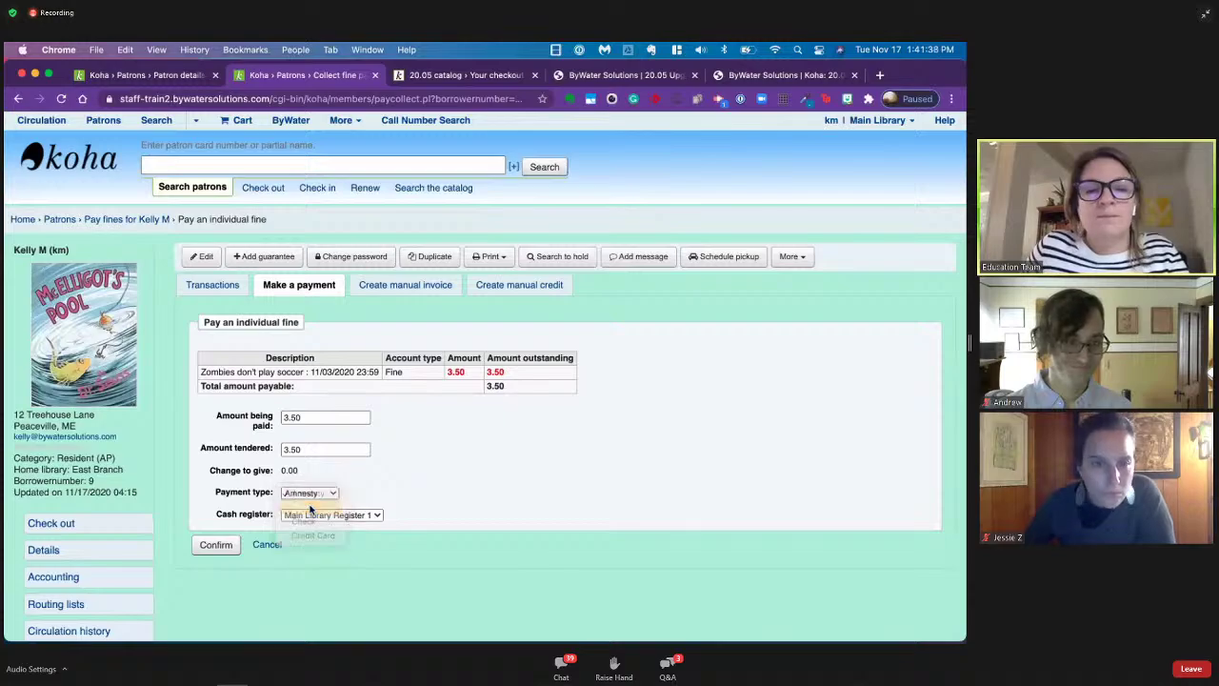
left_click(217, 545)
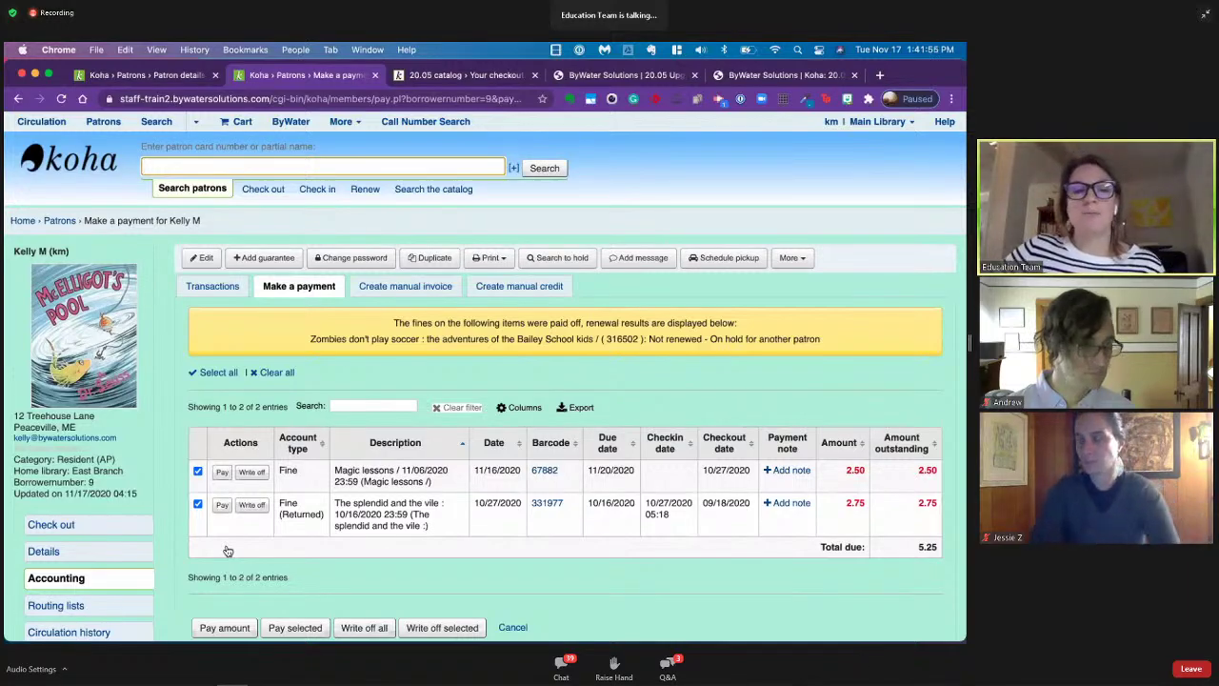
- Review the patron's account transactions and the checkout list after the fine payment
left_click(210, 297)
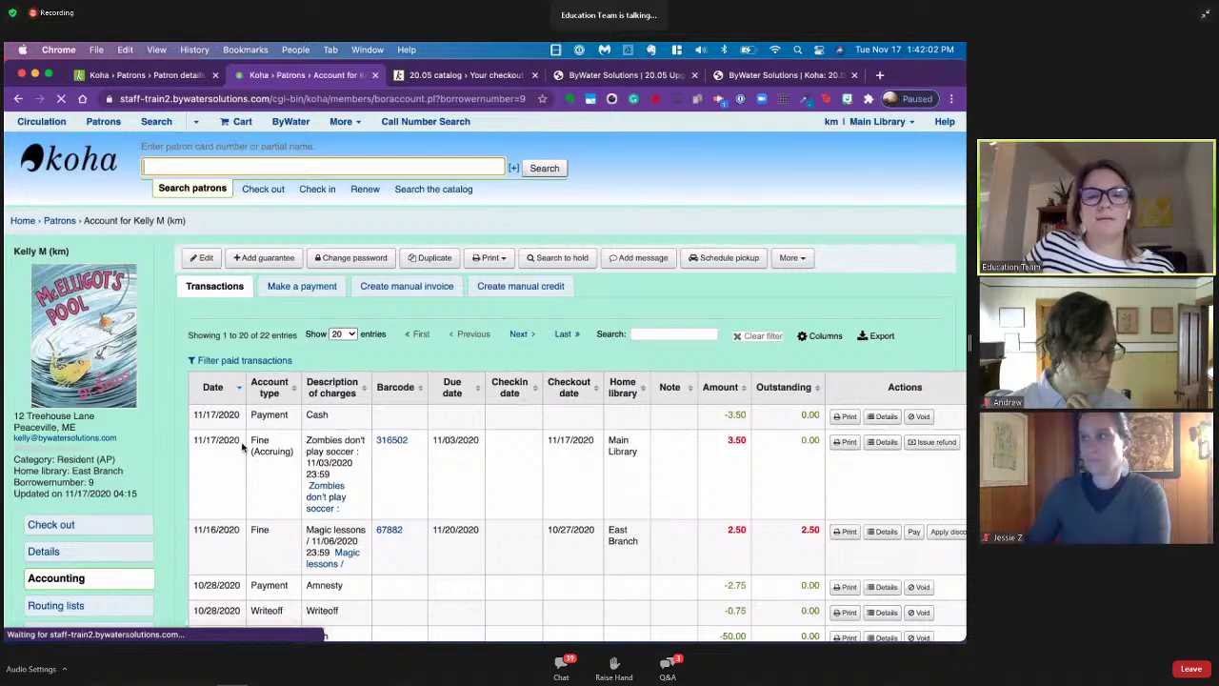
left_click(102, 532)
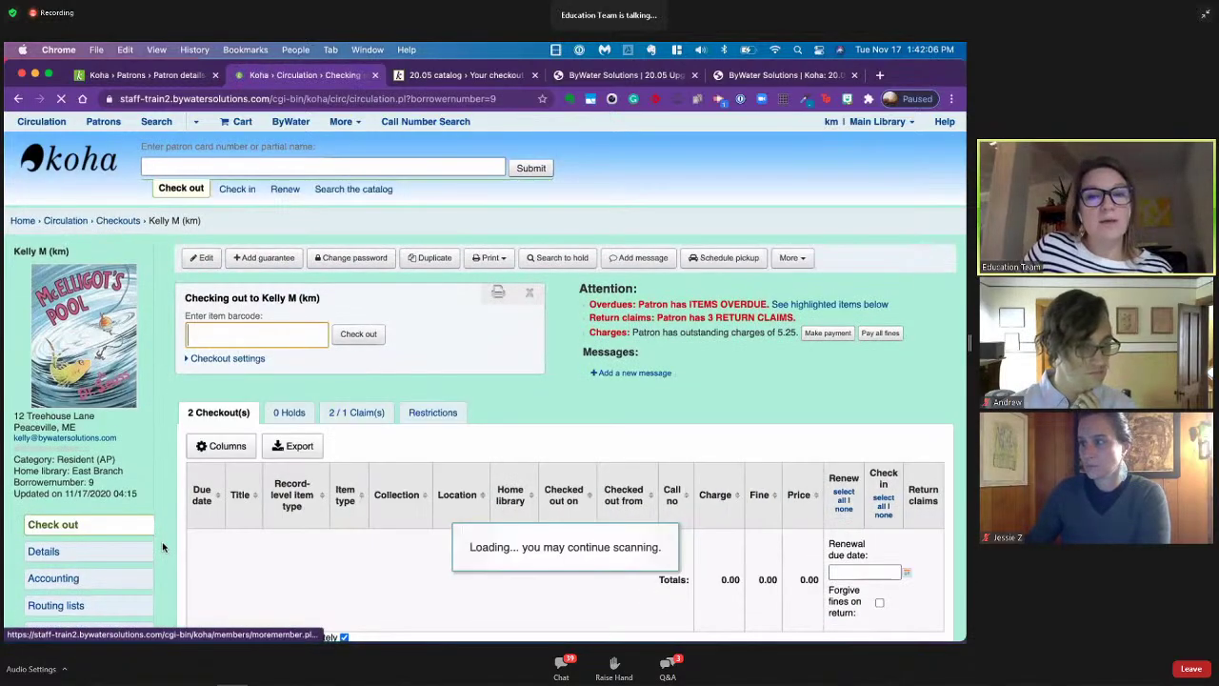
scroll(162, 541, "down", 2)
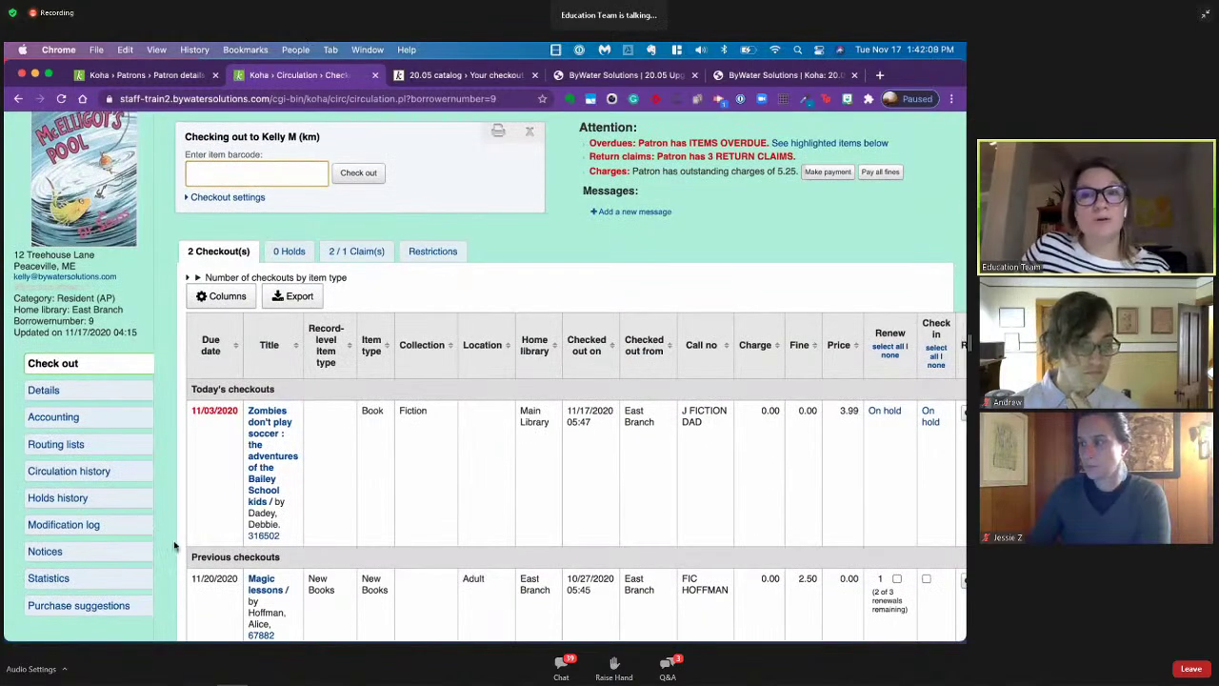
scroll(178, 542, "down", 1)
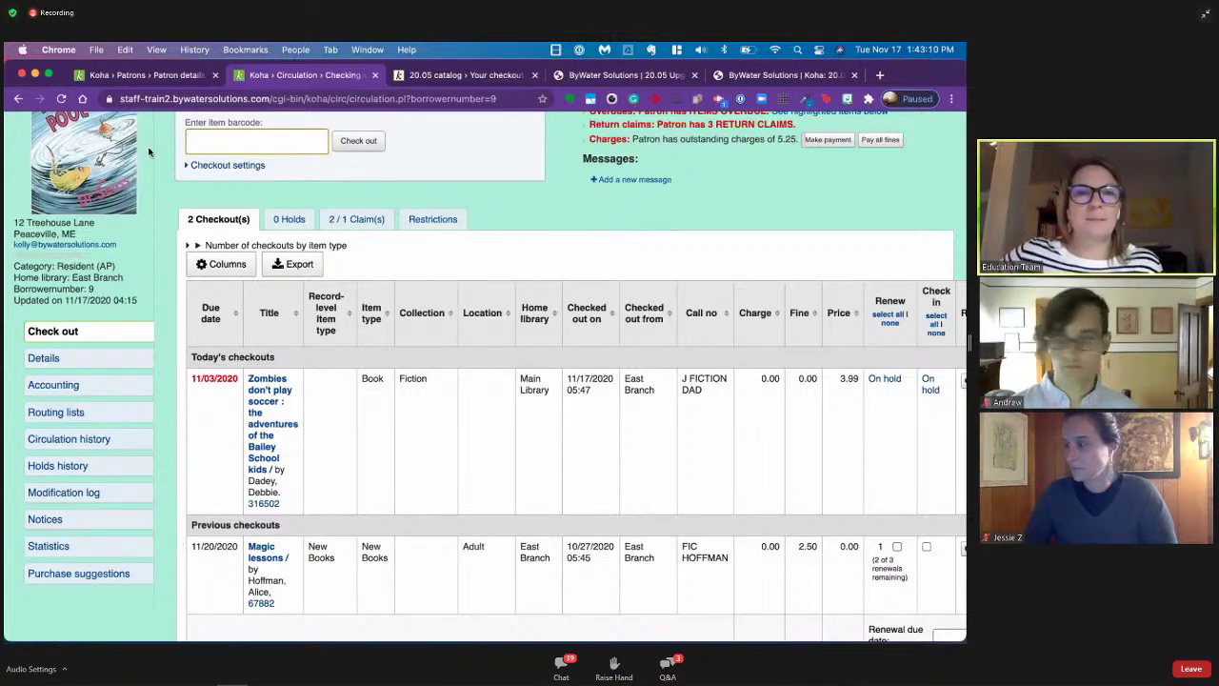
double_click(390, 77)
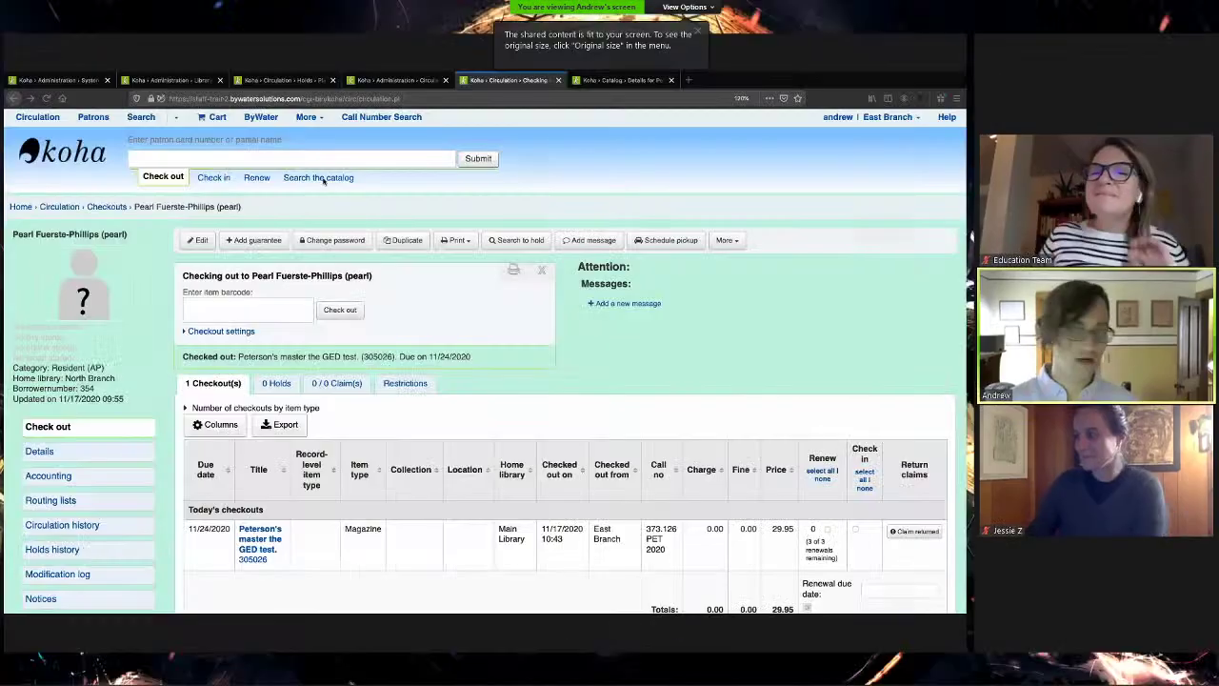
- Deselect "when receiving payment for the item" in the MarkLostItemsAsReturned preference and save the Circulation preferences
left_click(47, 80)
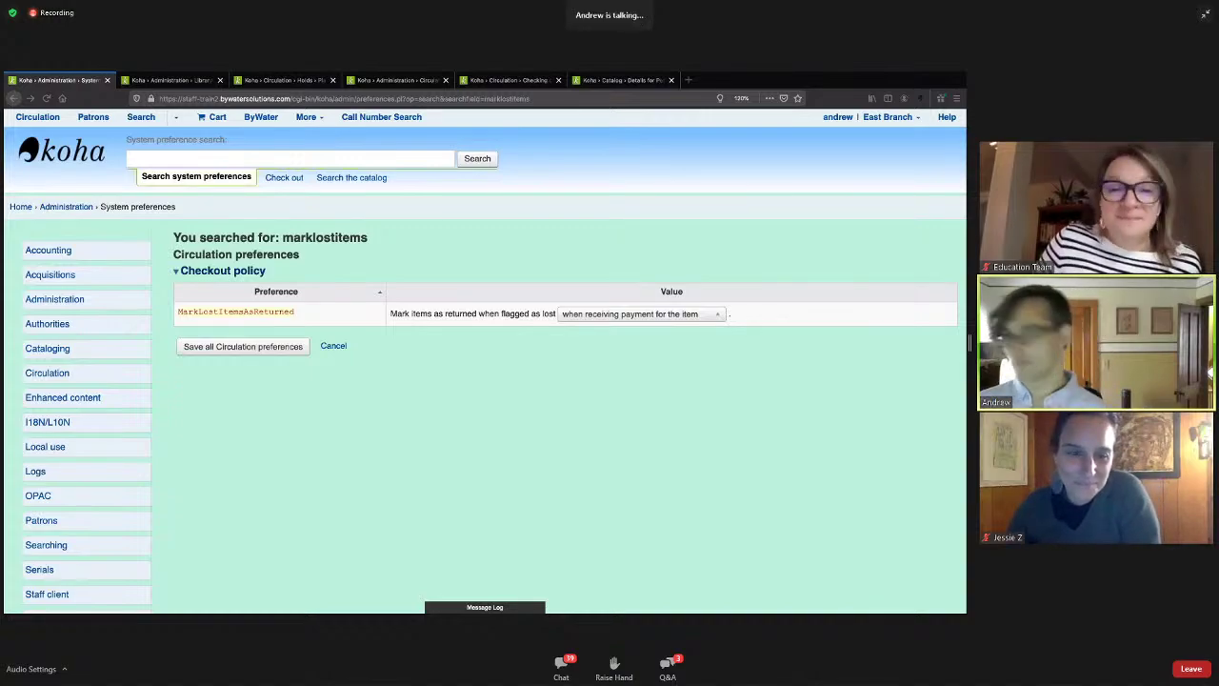
double_click(268, 311)
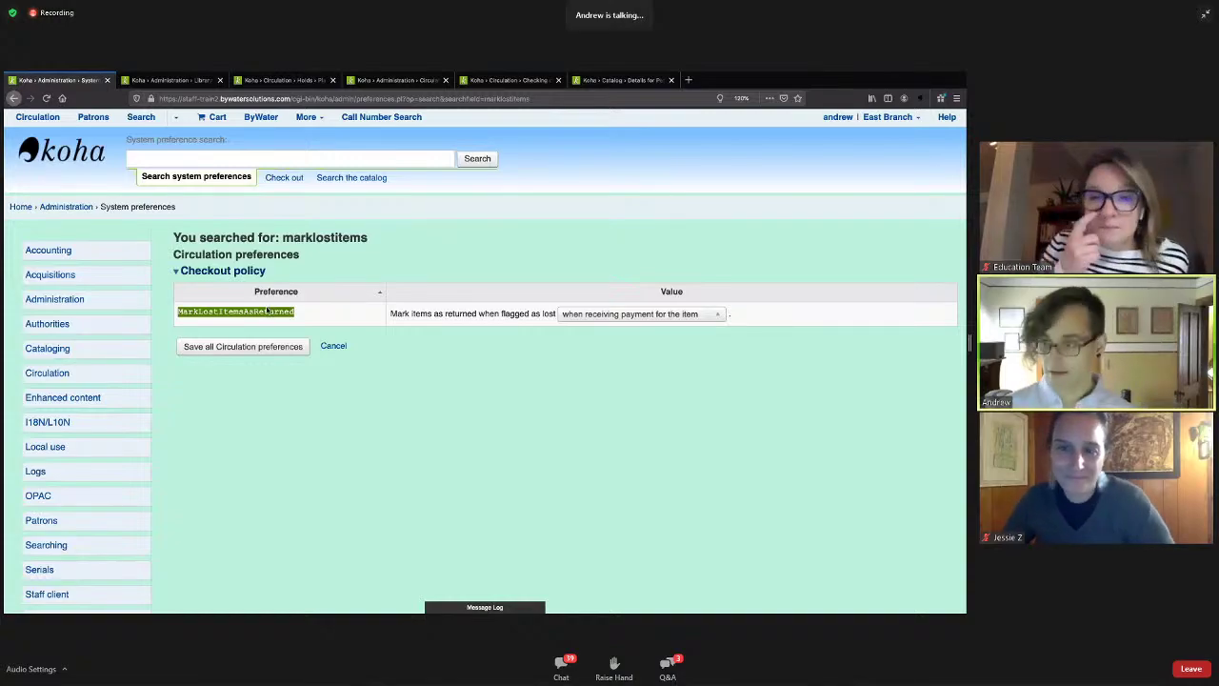
key("ctrl+plus")
left_click(345, 478)
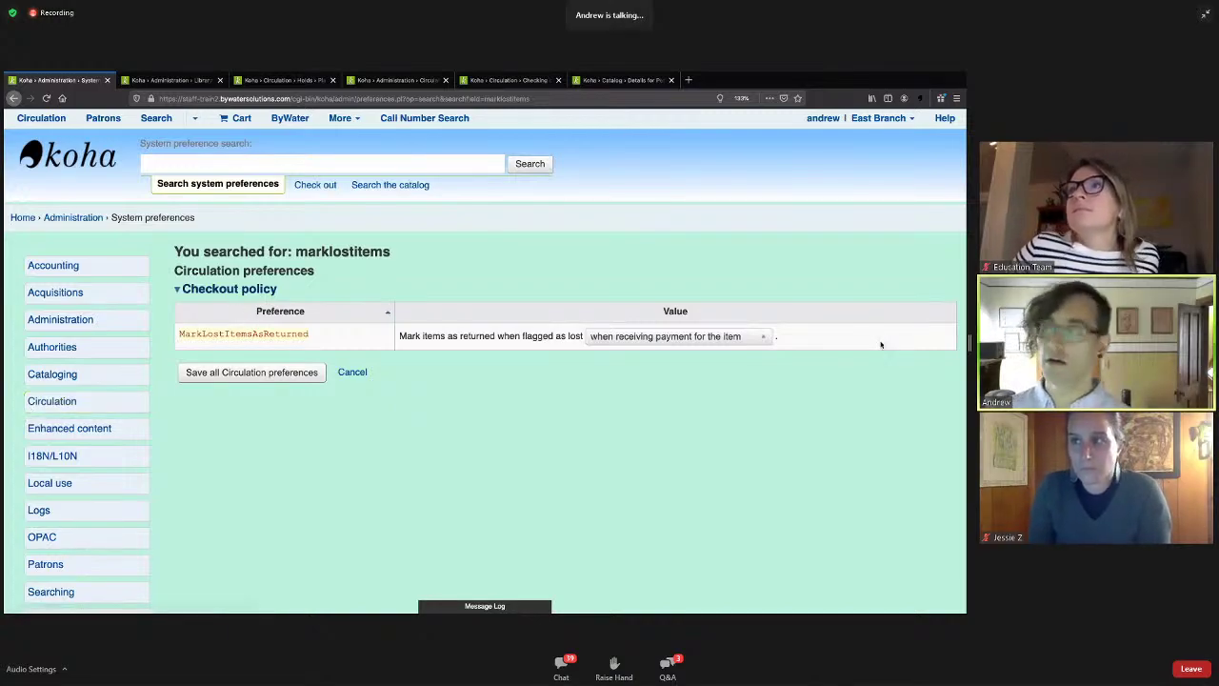
left_click(738, 336)
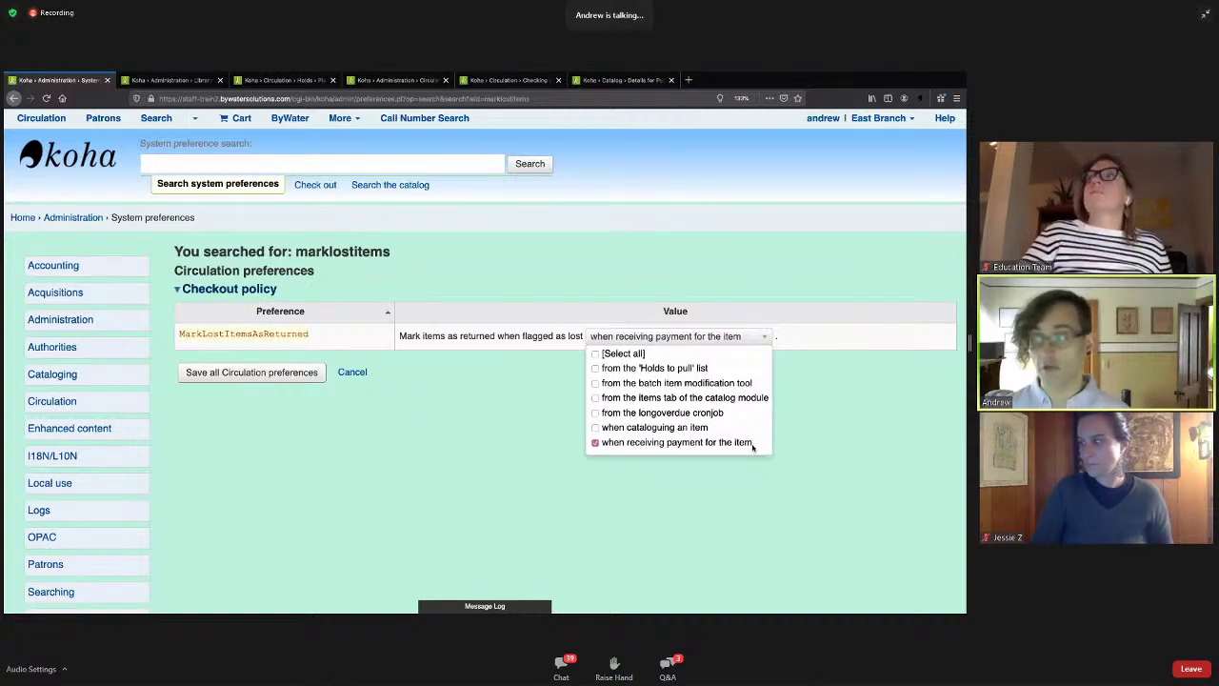
left_click(753, 444)
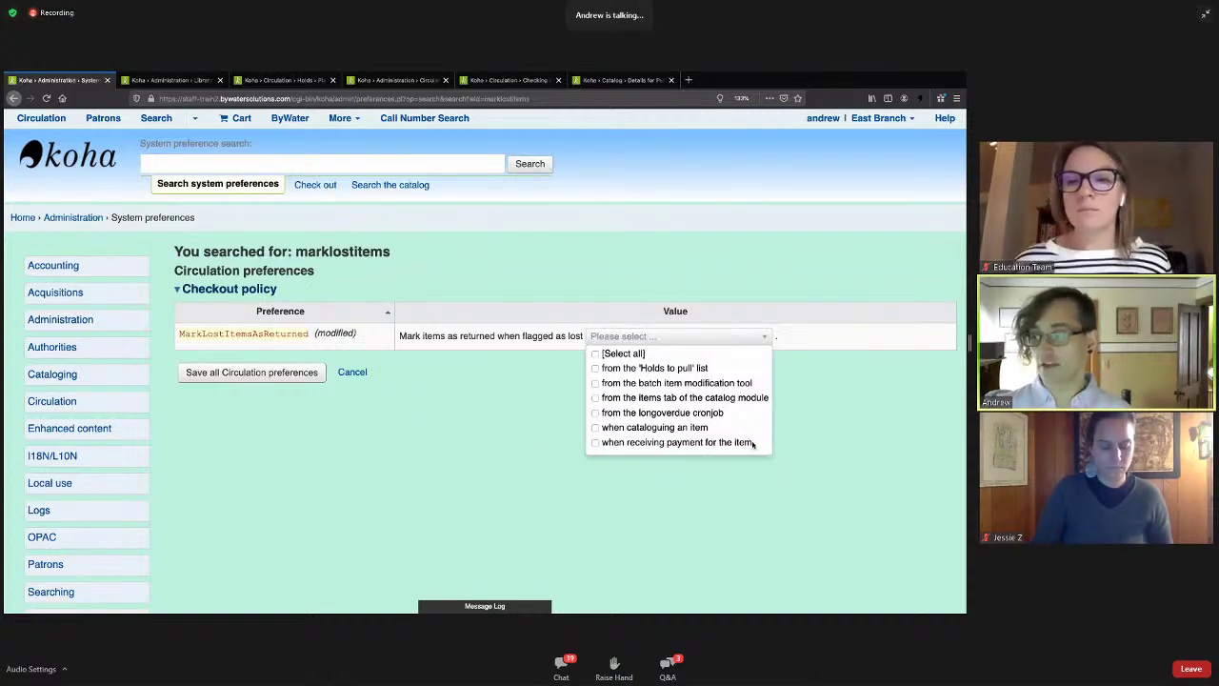
left_click(593, 445)
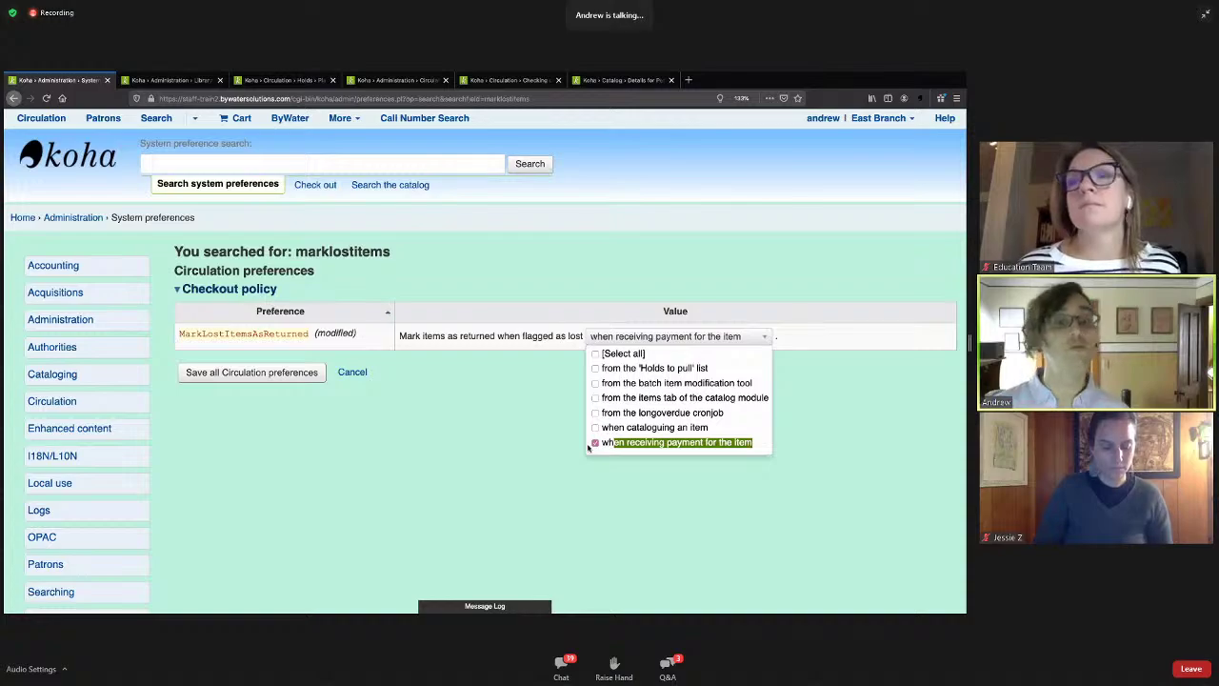
left_click(592, 445)
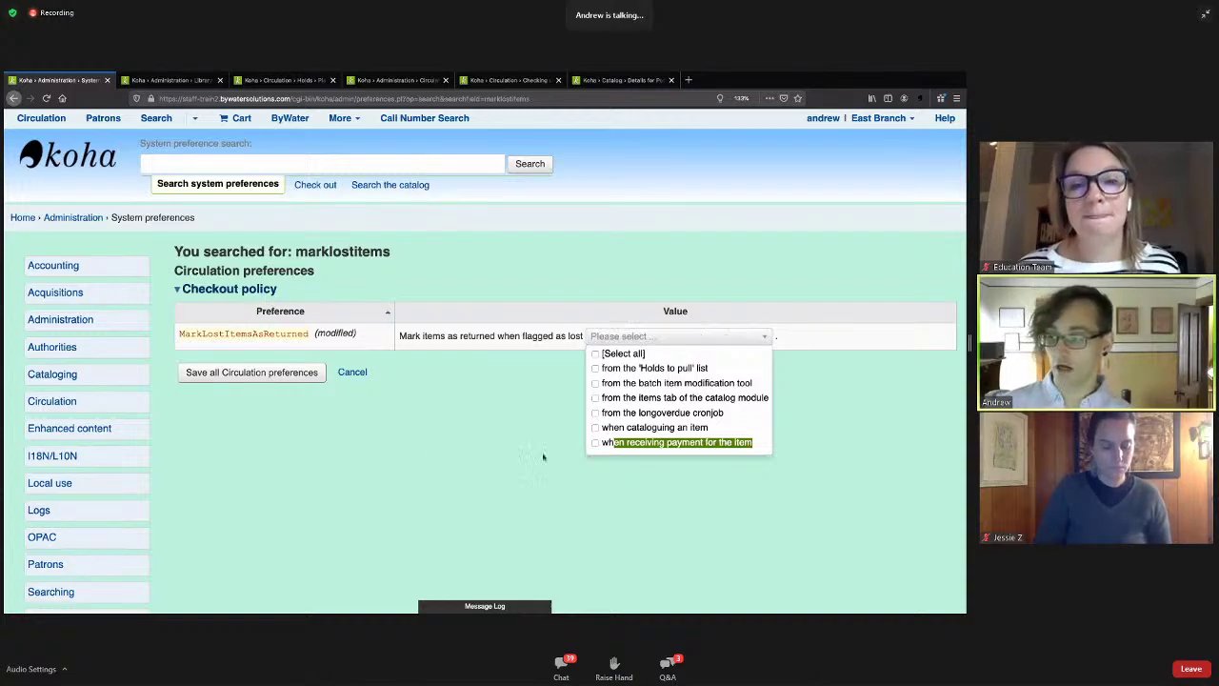
left_click(357, 462)
left_click(267, 373)
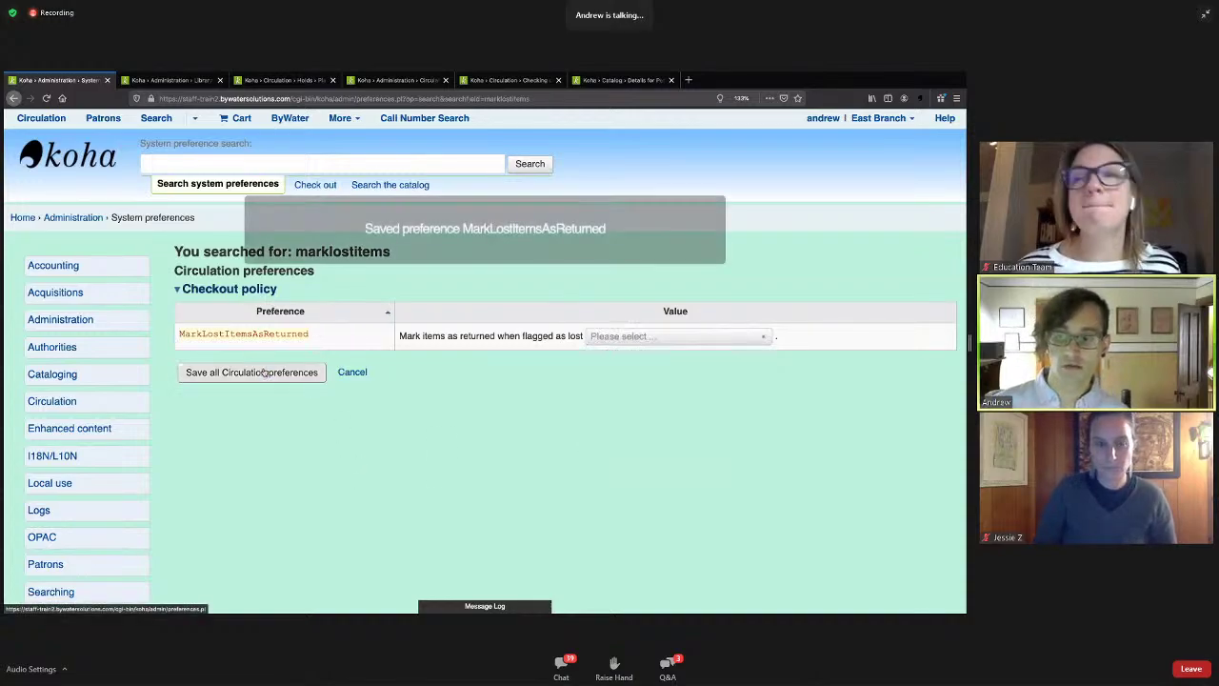
- Open the item details of barcode 305026 from the patron's checkout list in a separate tab and go to its statuses
left_click(615, 81)
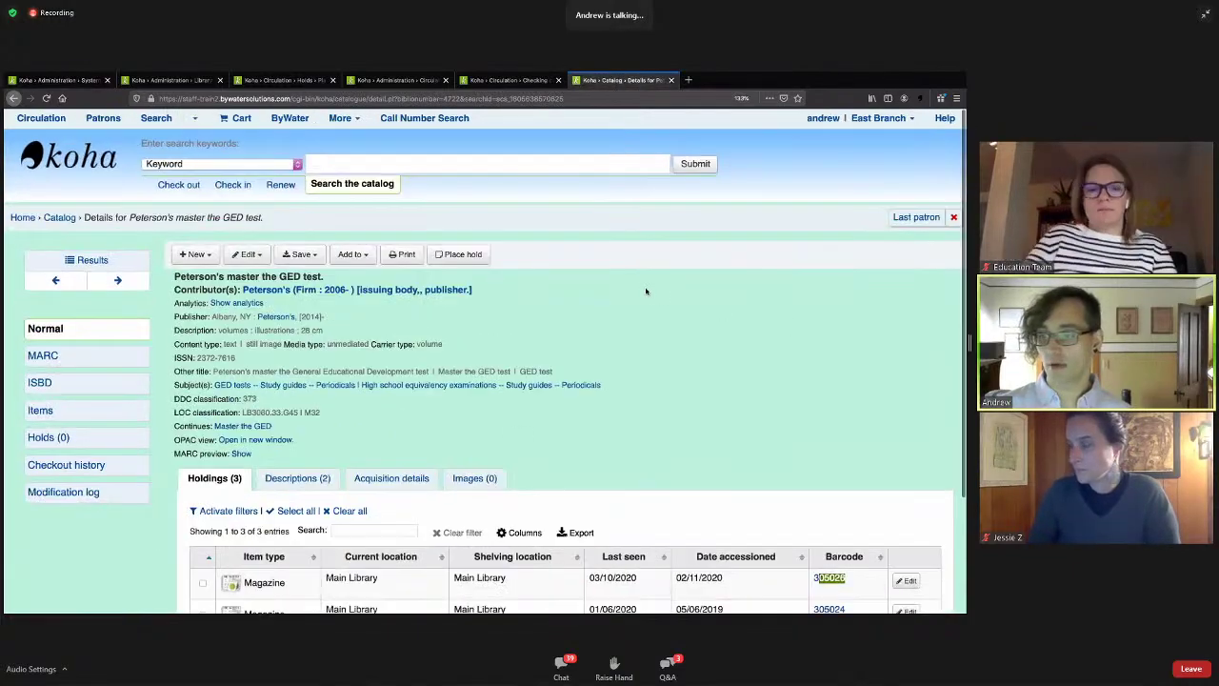
left_click(513, 81)
scroll(684, 393, "down", 3)
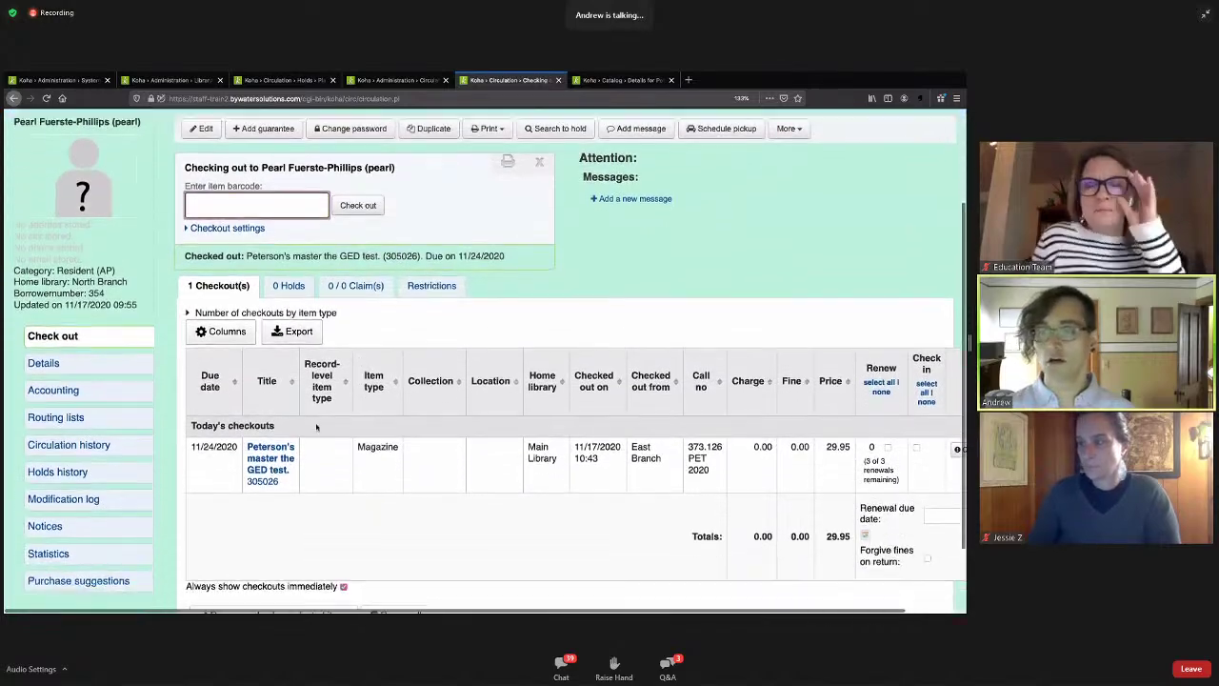
right_click(259, 463)
left_click(305, 470)
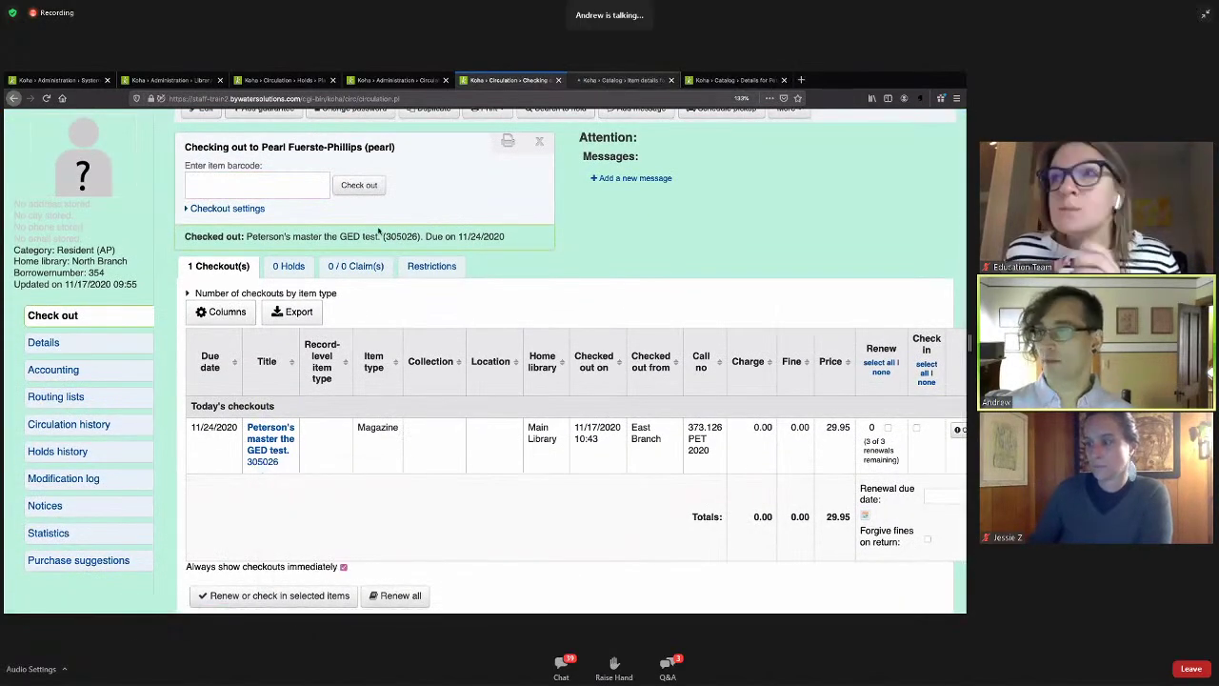
left_click(616, 82)
scroll(226, 385, "down", 2)
scroll(227, 385, "down", 5)
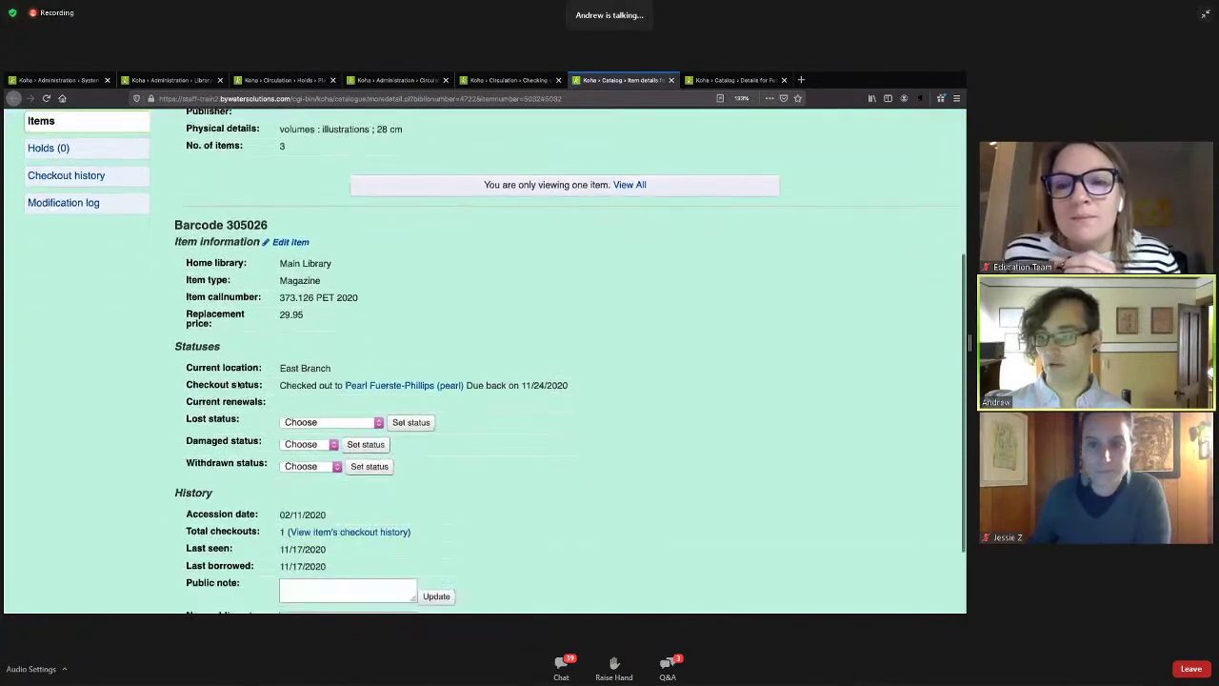
- Set the lost status of item 305026 to Lost
left_click(323, 328)
left_click(323, 328)
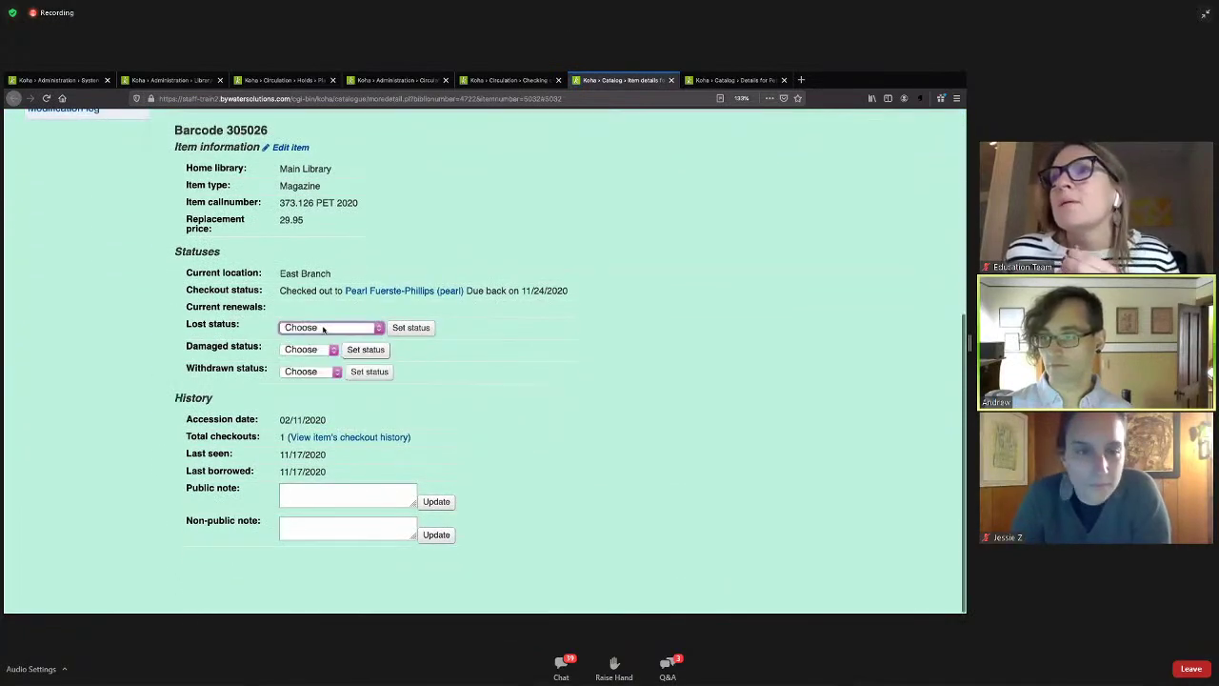
left_click(323, 328)
left_click(321, 370)
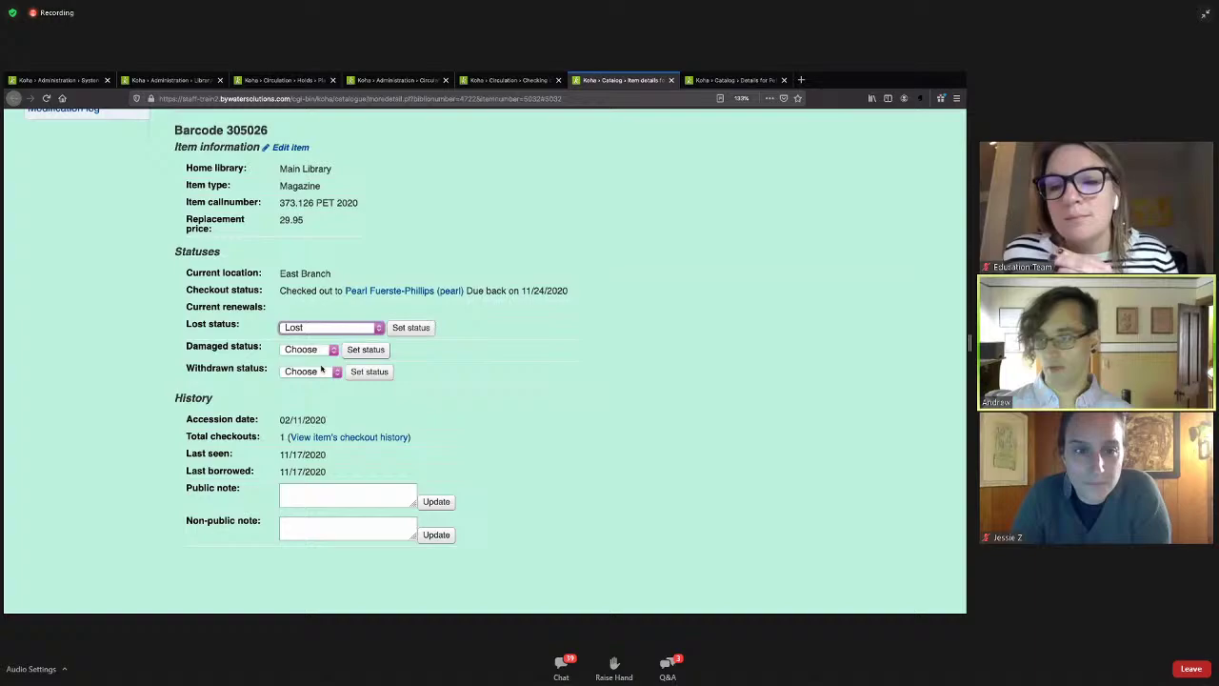
left_click(411, 325)
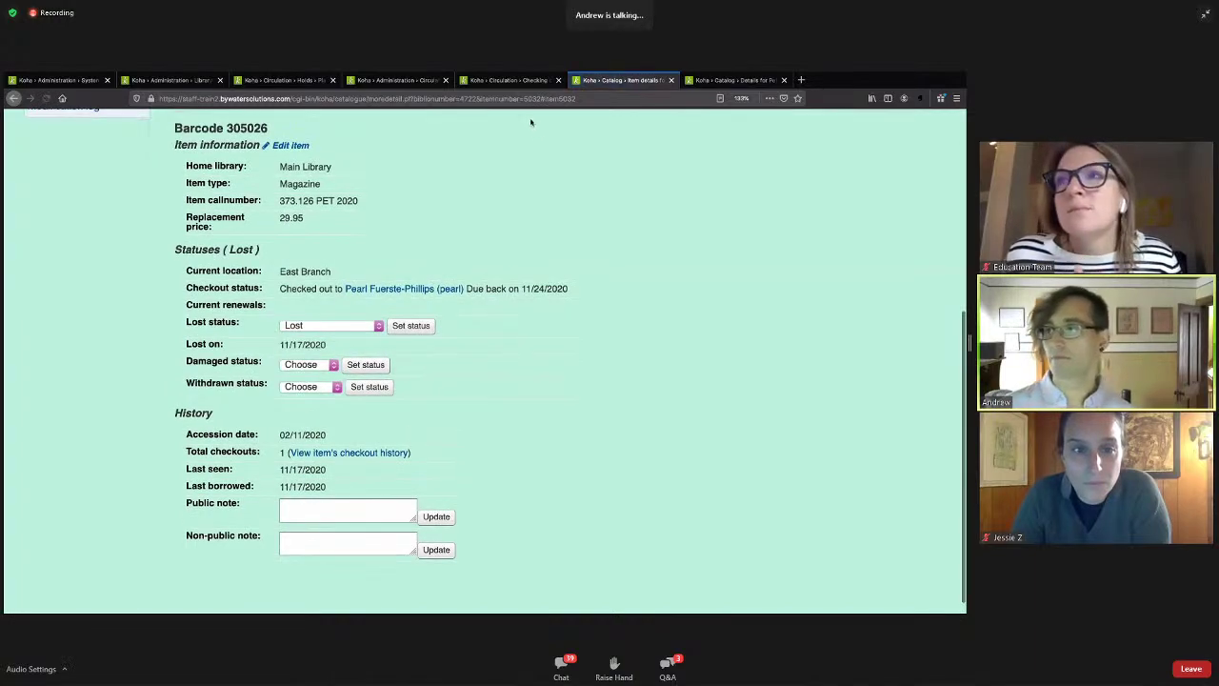
- Reload the patron's checkout page and check the charges and the checkout entry for the lost item
left_click(510, 80)
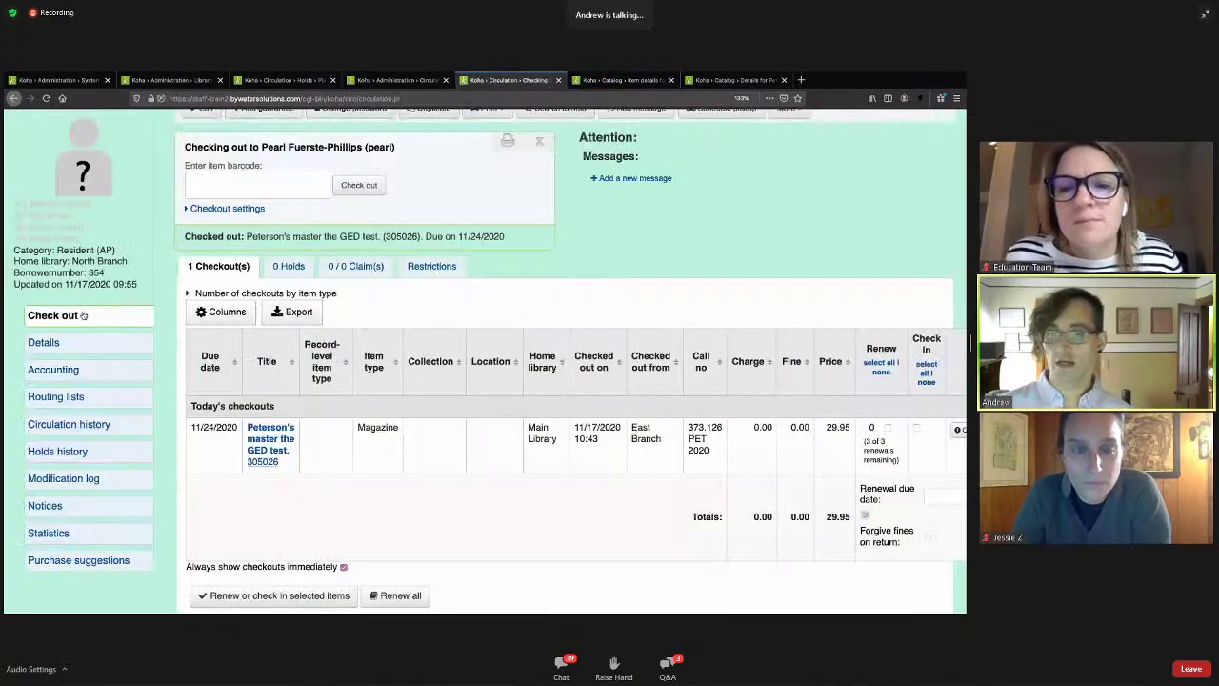
left_click(83, 316)
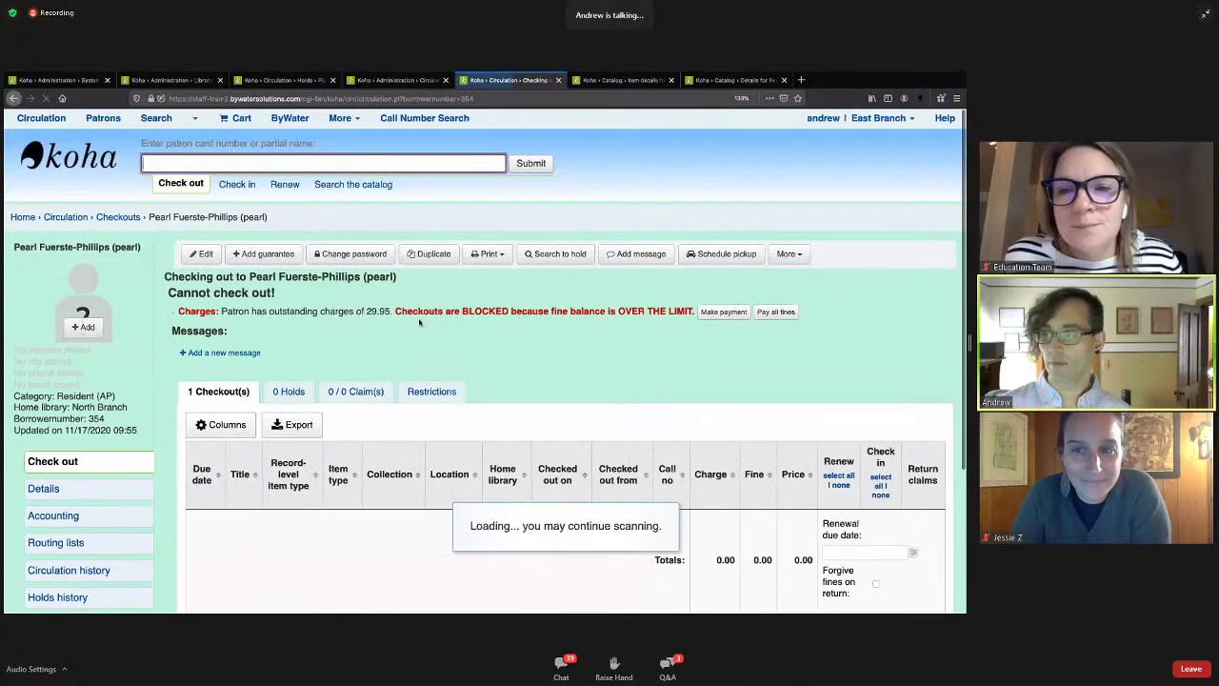
scroll(305, 410, "down", 1)
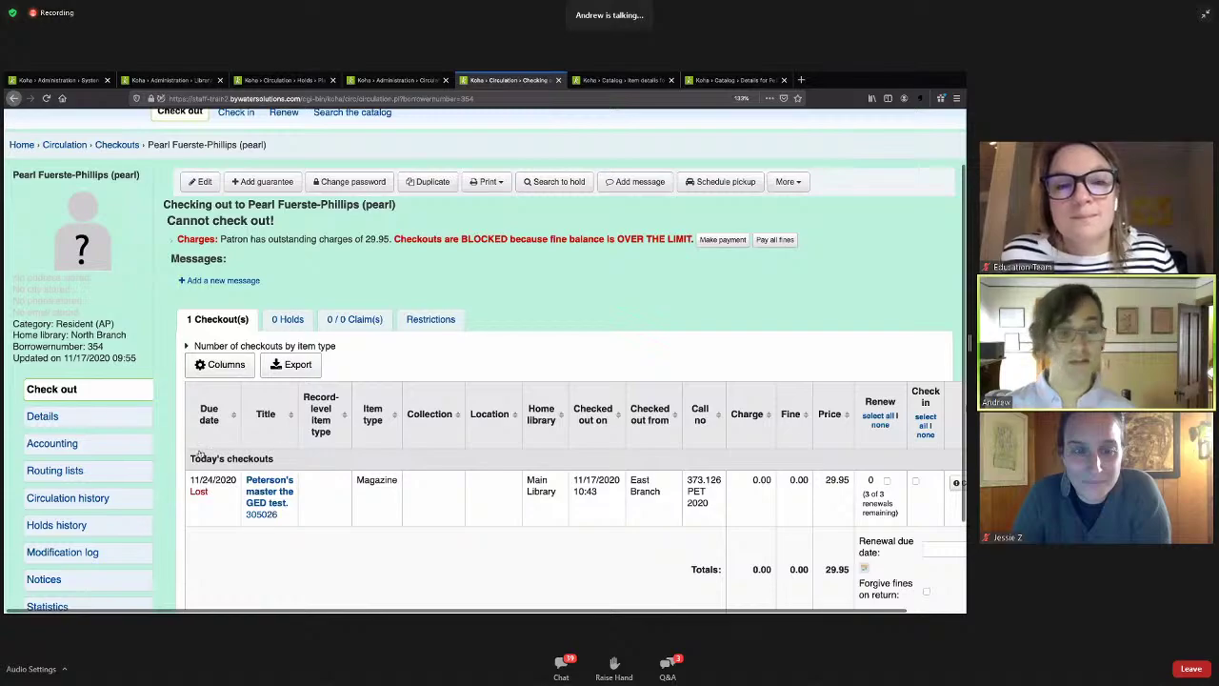
- Write off the patron's 29.95 lost item charge for "Peterson's master the GED test"
left_click(45, 445)
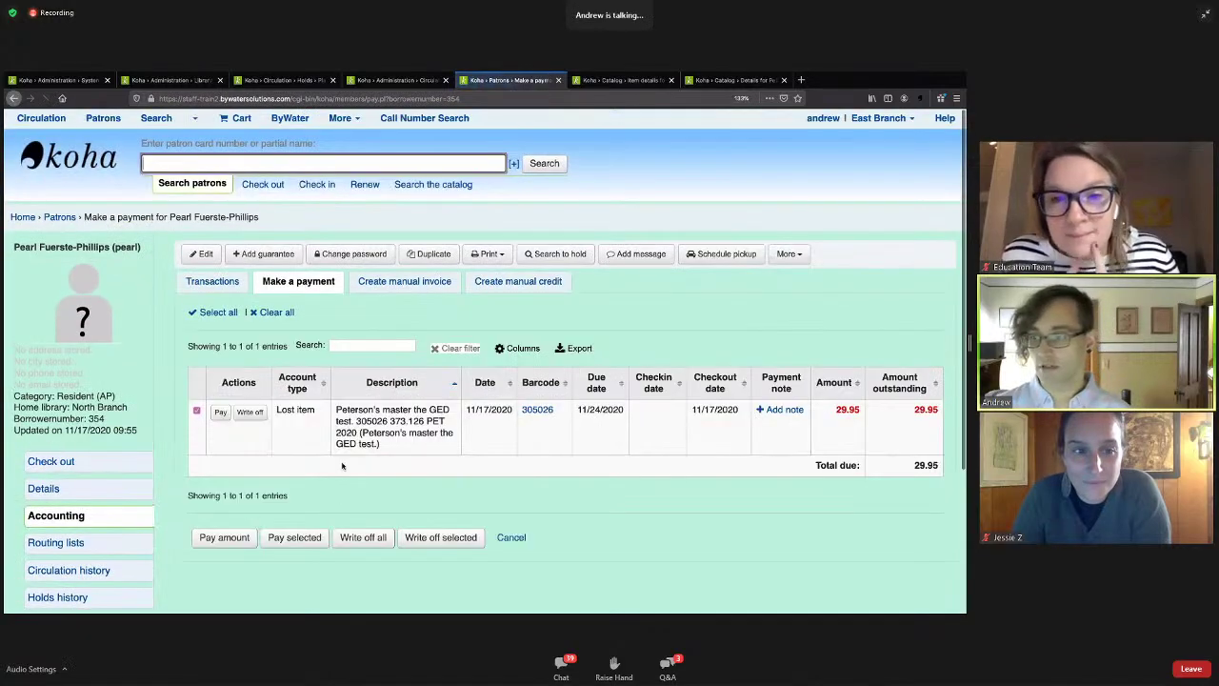
left_click(251, 413)
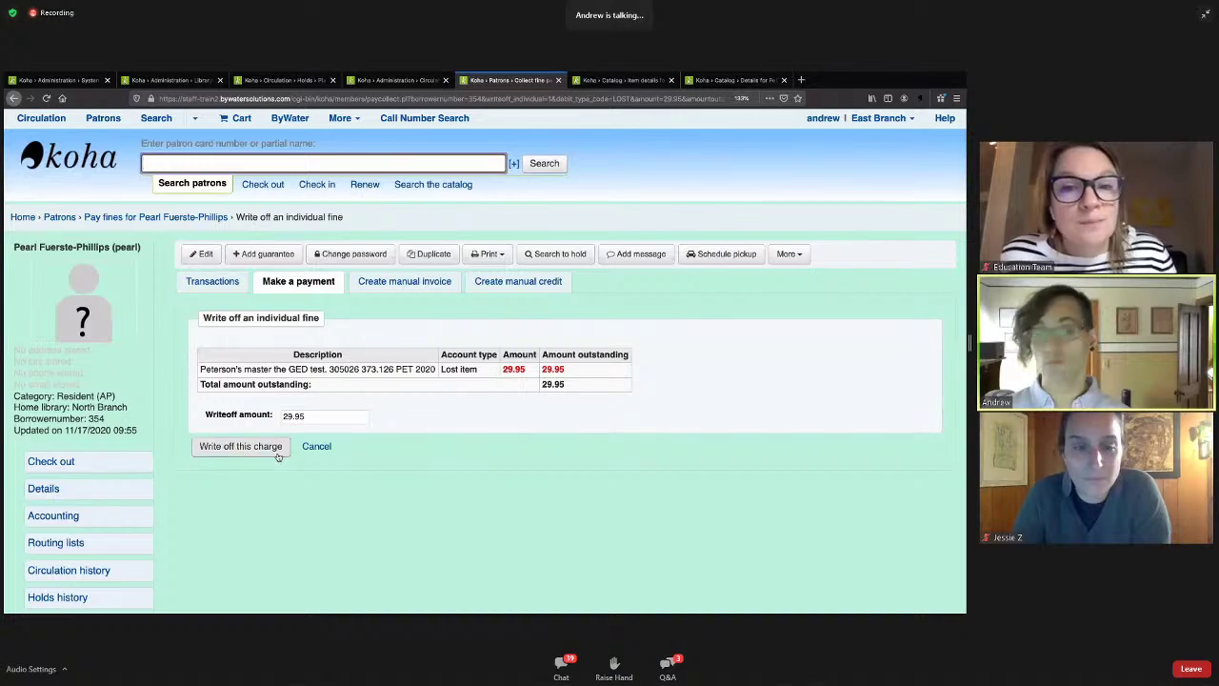
left_click(278, 454)
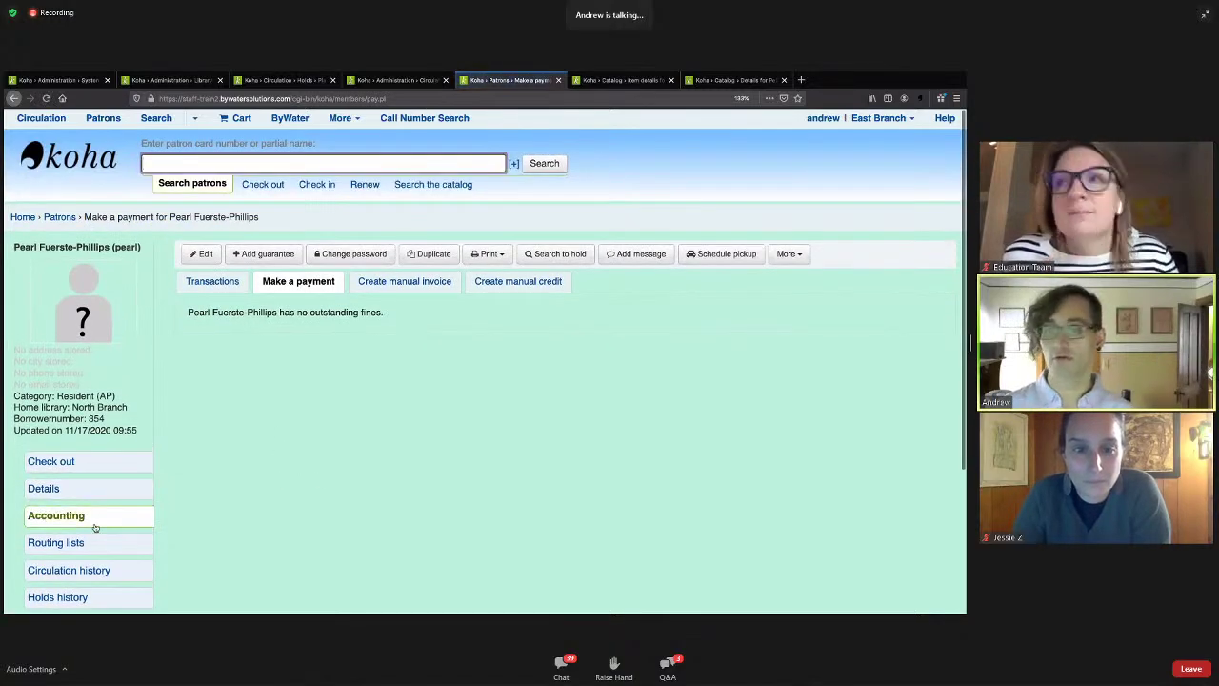
- Return to the patron's checkouts and check the status of the lost item after the write-off
left_click(99, 465)
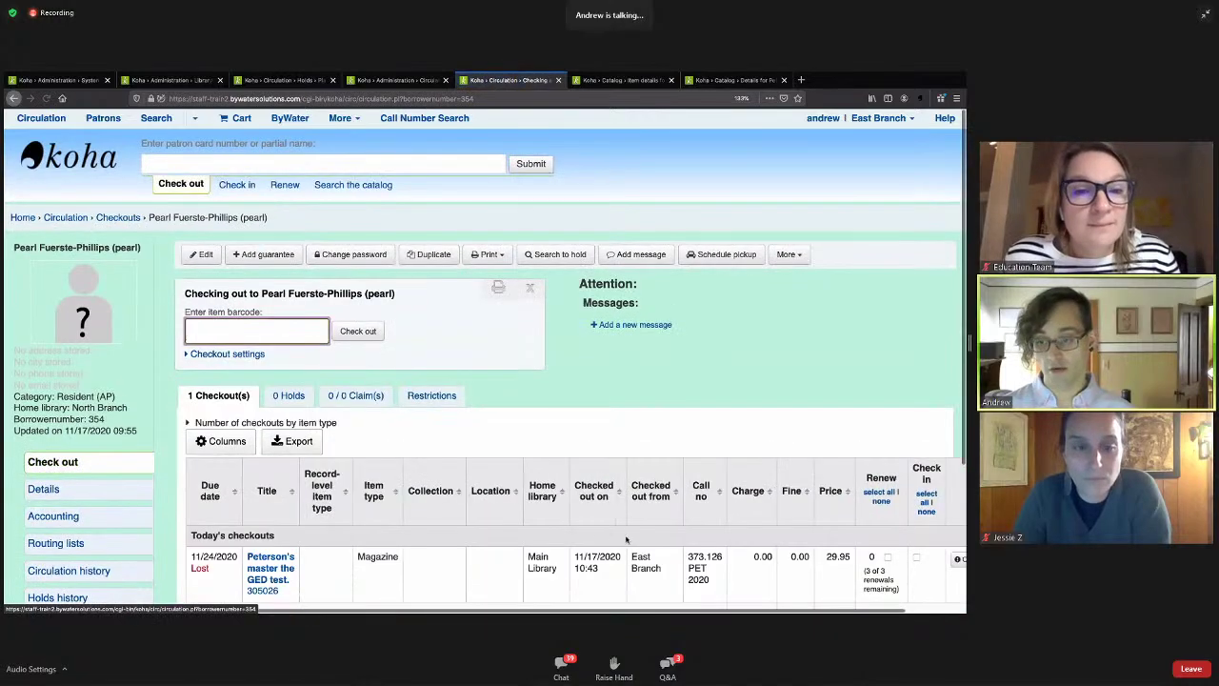
scroll(673, 499, "down", 2)
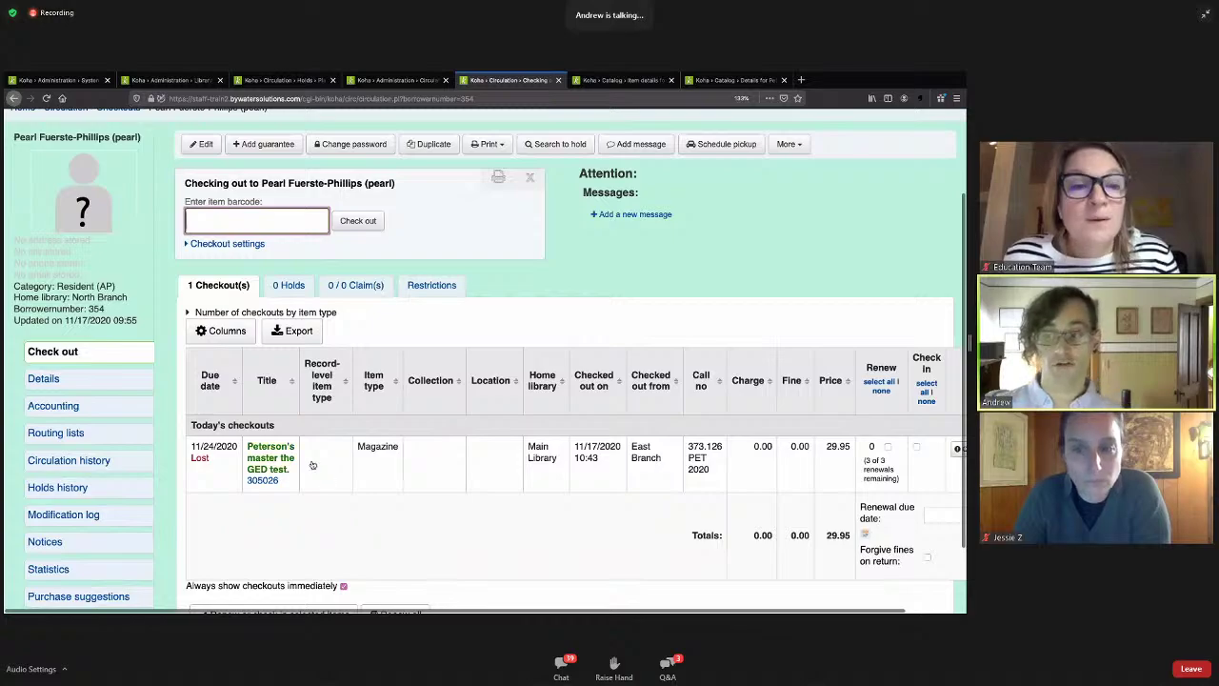
left_click_drag(219, 463, 189, 460)
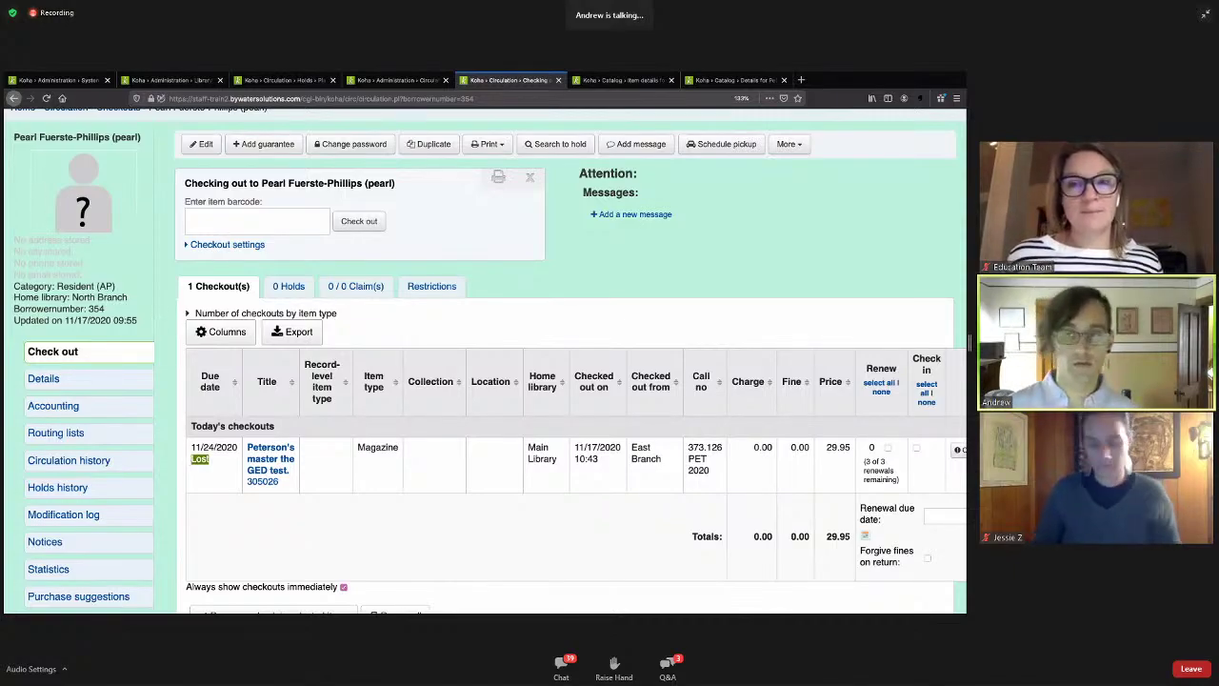
triple_click(63, 136)
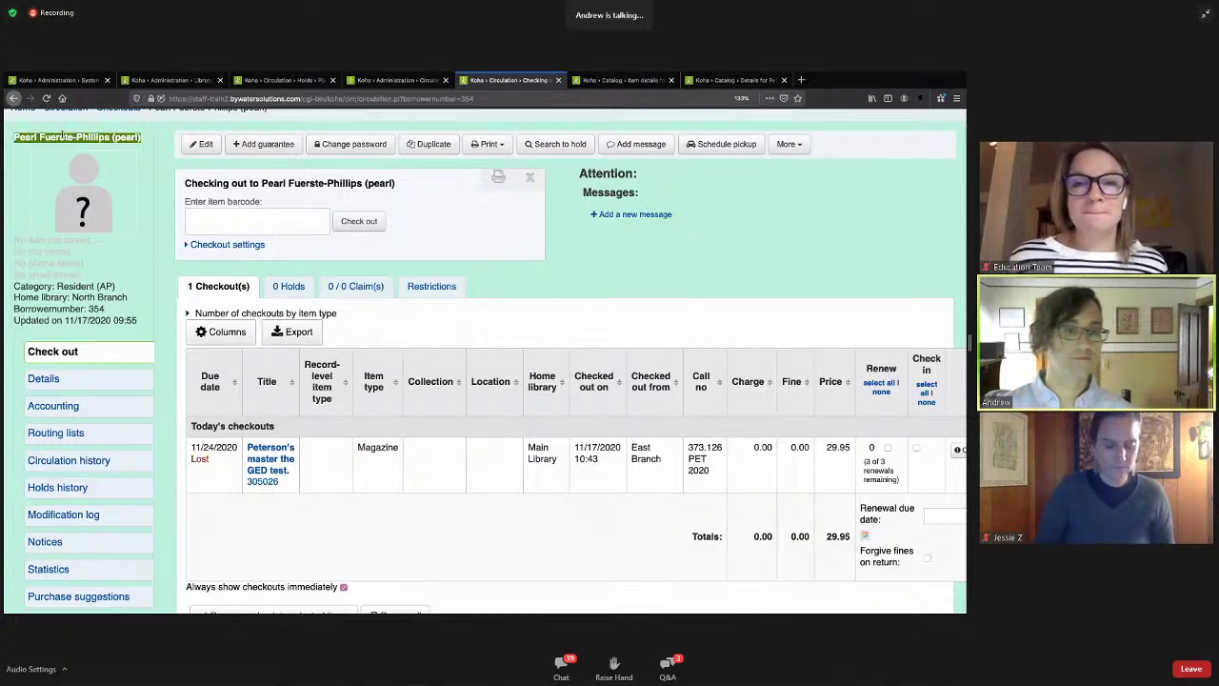
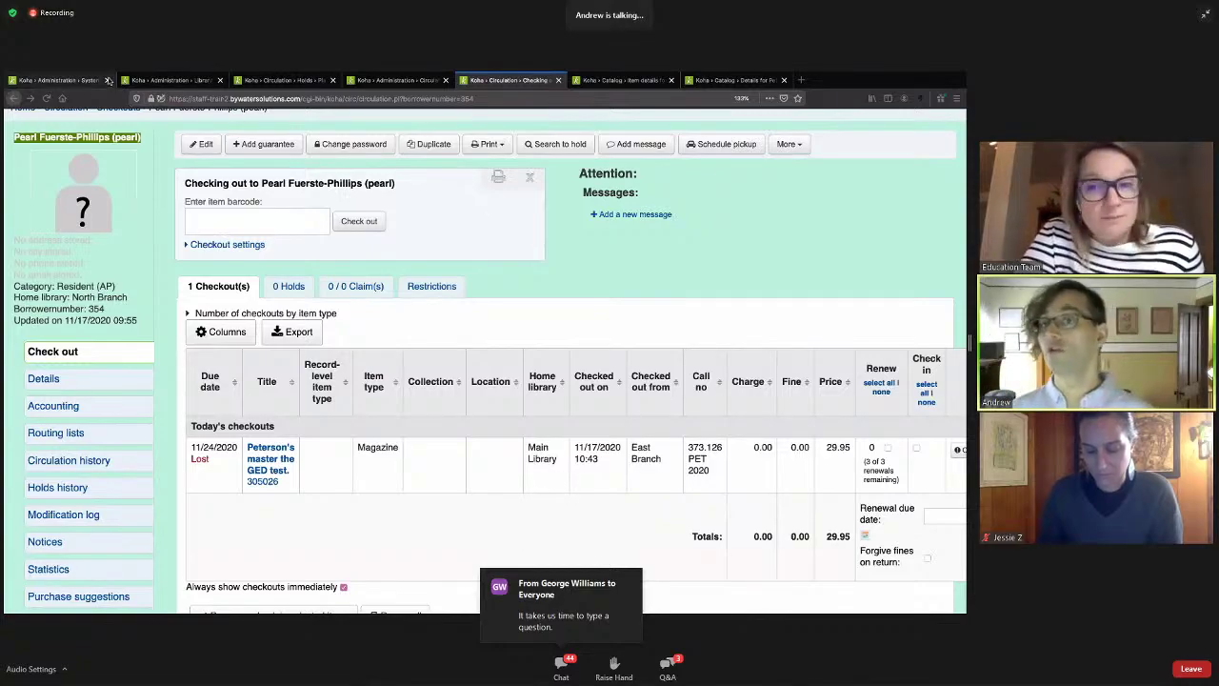
- Select "from the longoverdue cronjob" for MarkLostItemsAsReturned, and close the preferences page without saving the change
left_click(76, 78)
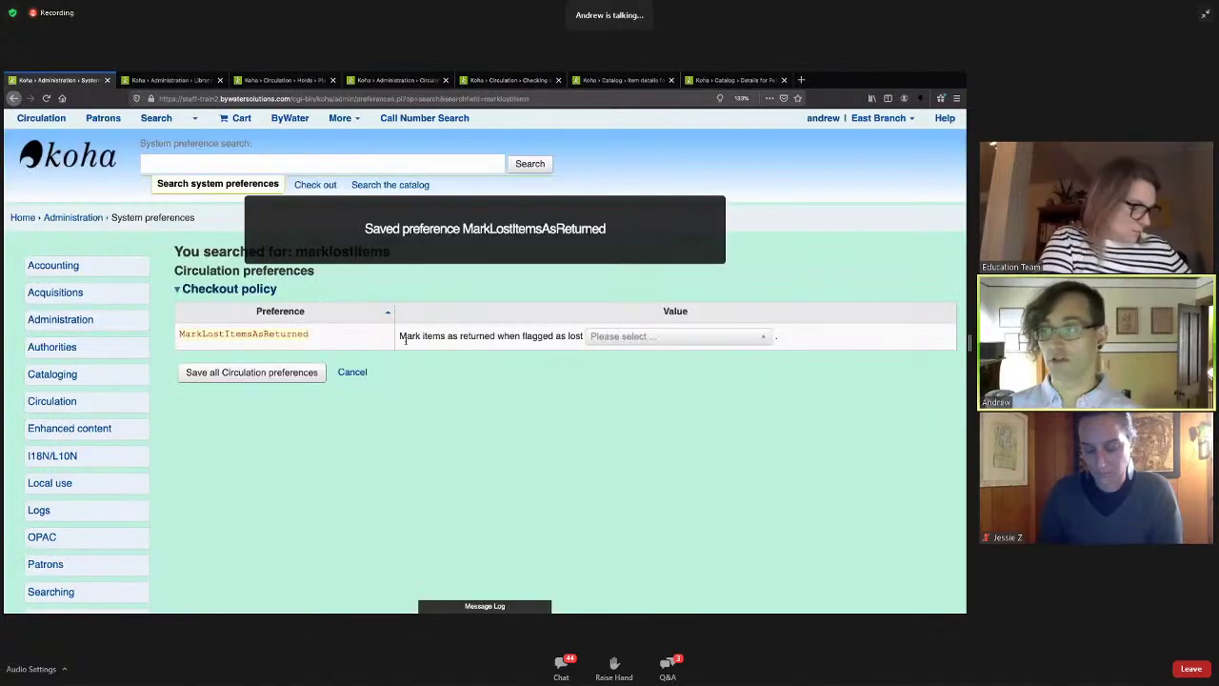
left_click(688, 336)
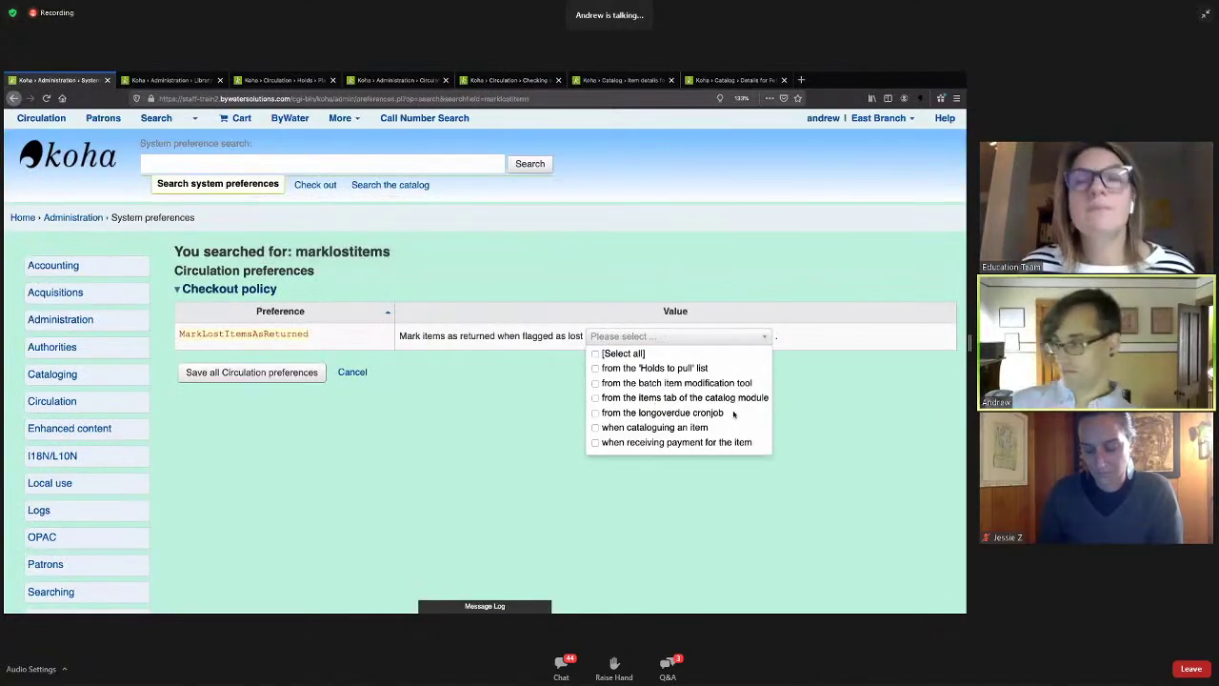
left_click(666, 413)
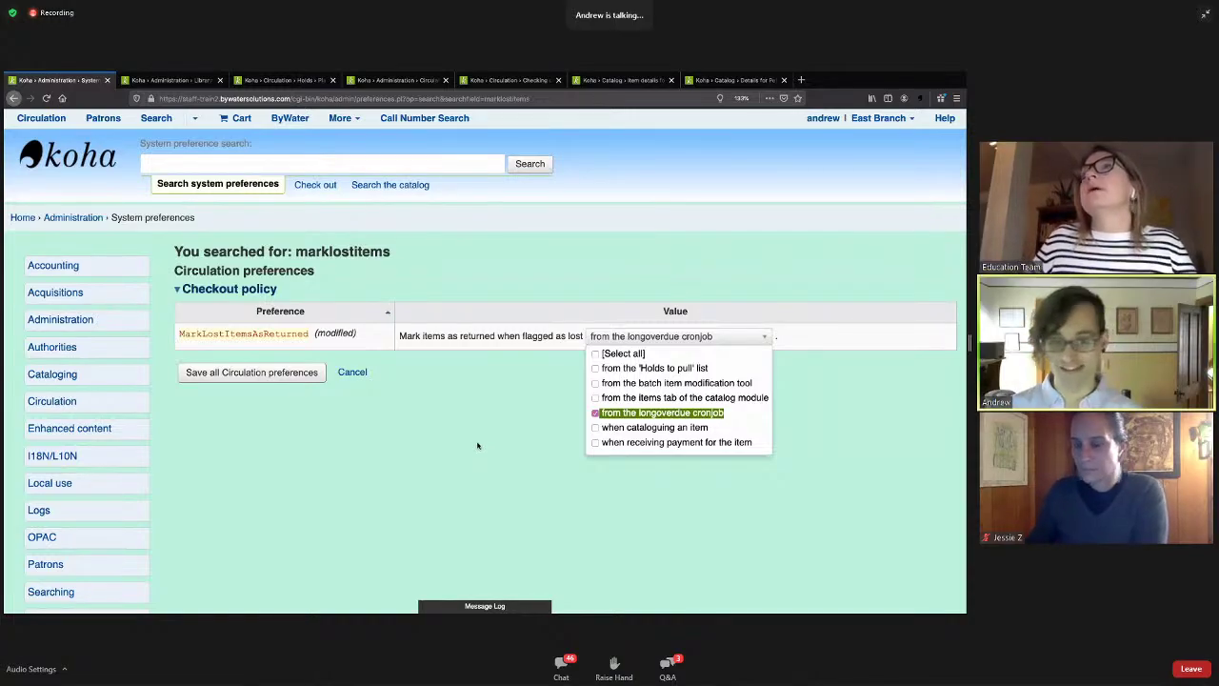
left_click(105, 80)
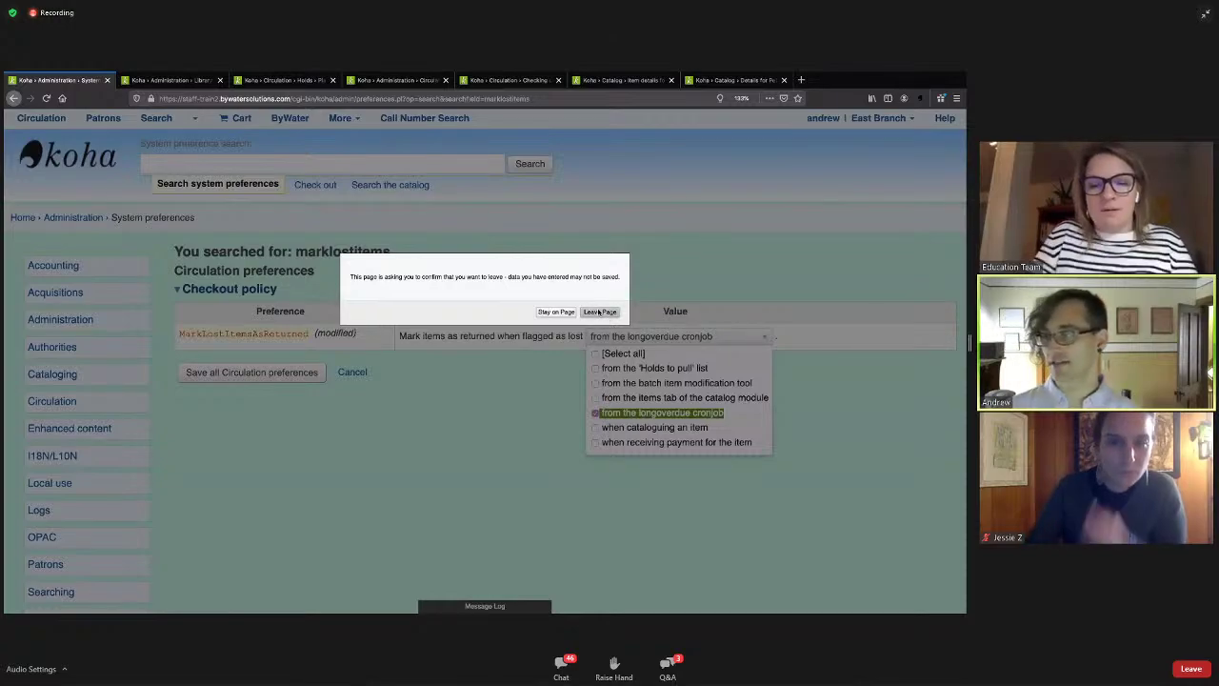
left_click(599, 312)
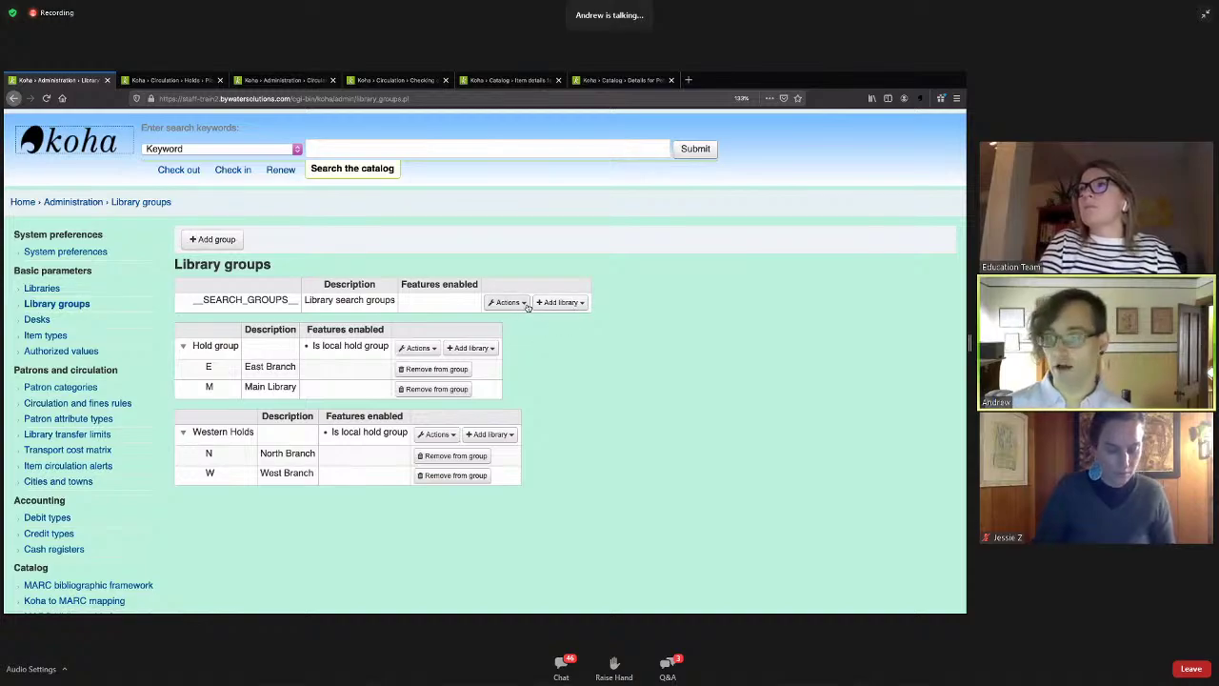
- Open the form for a new library group and examine its feature options, including "Is local hold group"
scroll(418, 351, "up", 1)
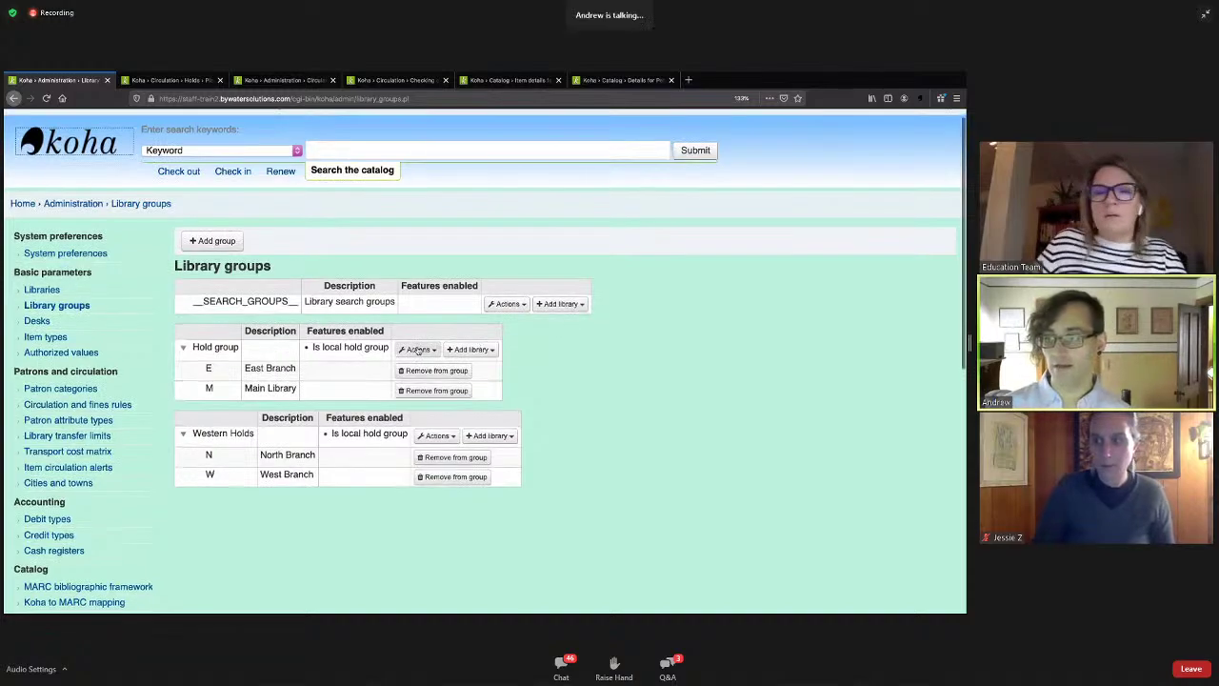
left_click(211, 240)
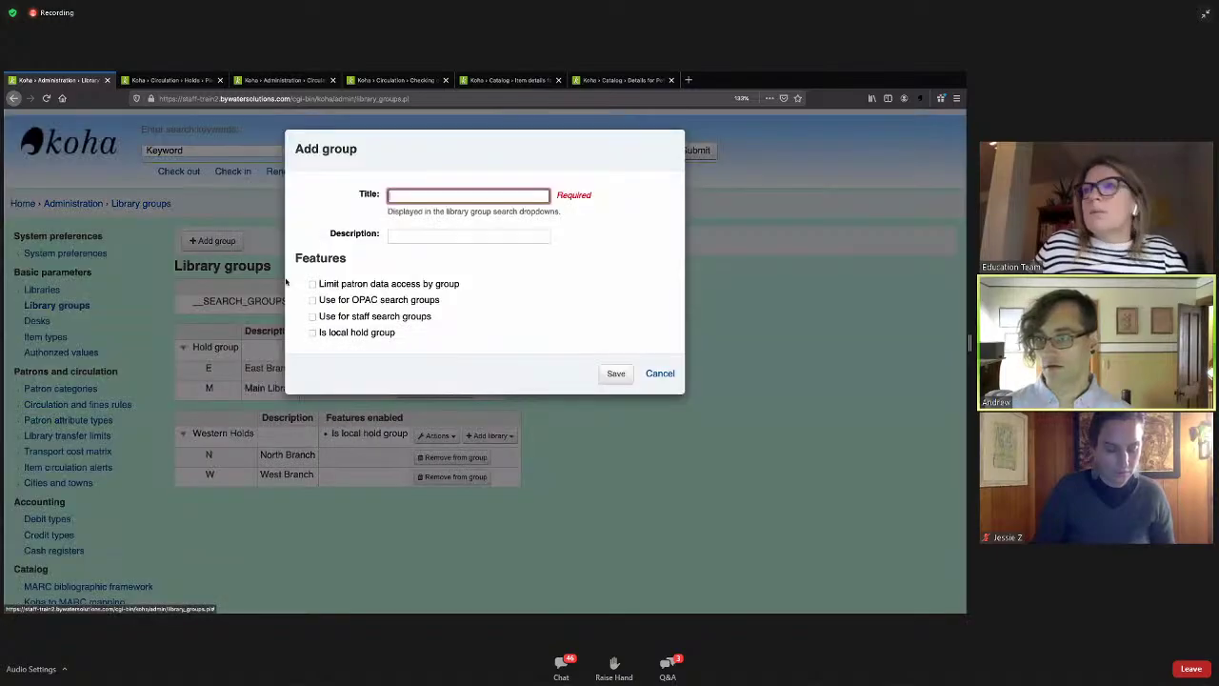
left_click_drag(458, 284, 372, 302)
left_click(442, 308)
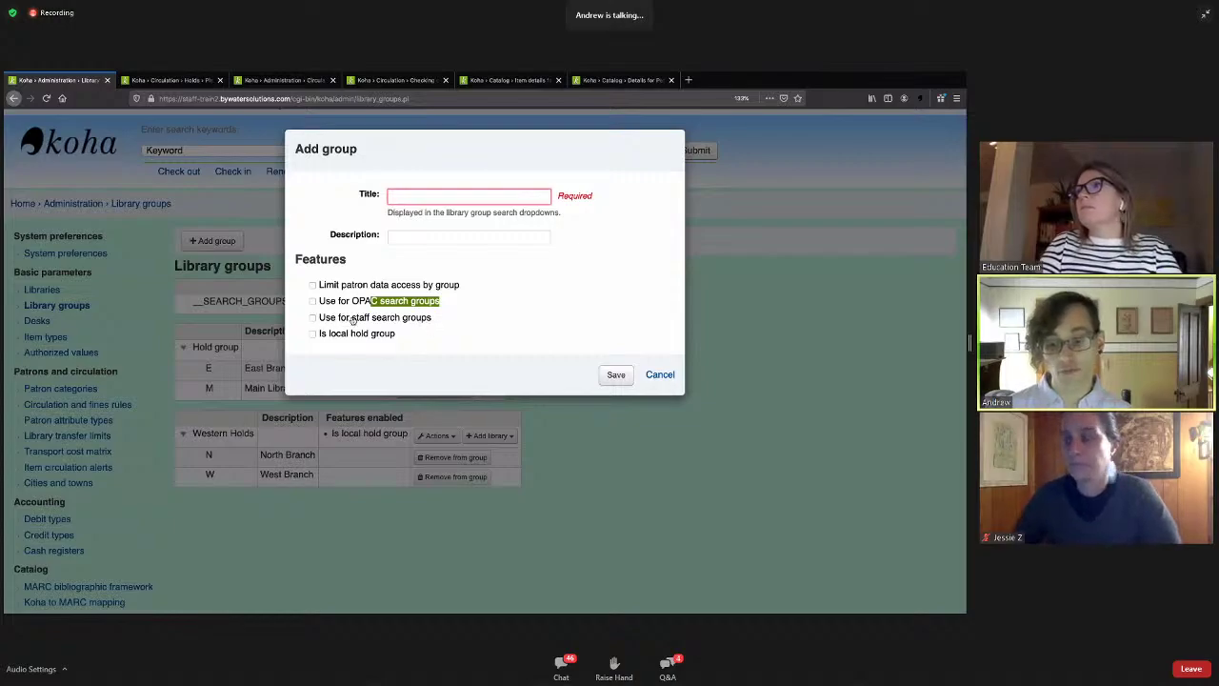
left_click_drag(396, 334, 288, 334)
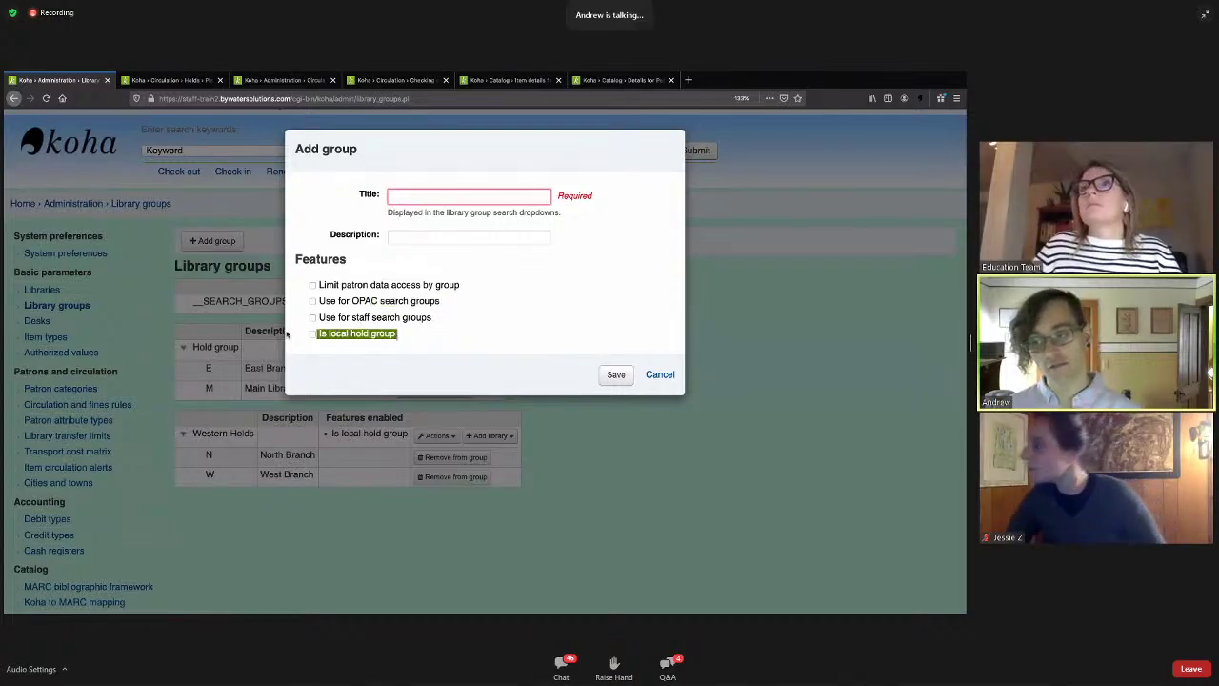
- Cancel the new library group, review the existing groups, and switch to the circulation and fine rules
left_click(658, 374)
scroll(213, 255, "down", 2)
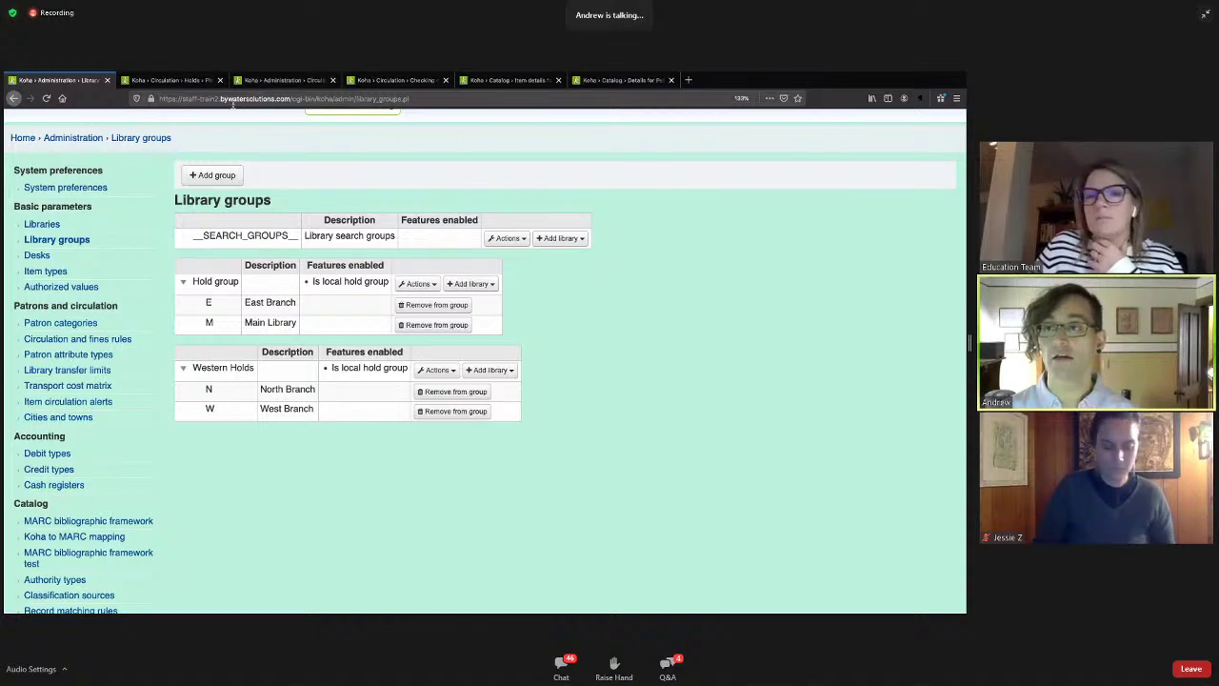
left_click_drag(243, 80, 134, 82)
scroll(274, 400, "down", 1)
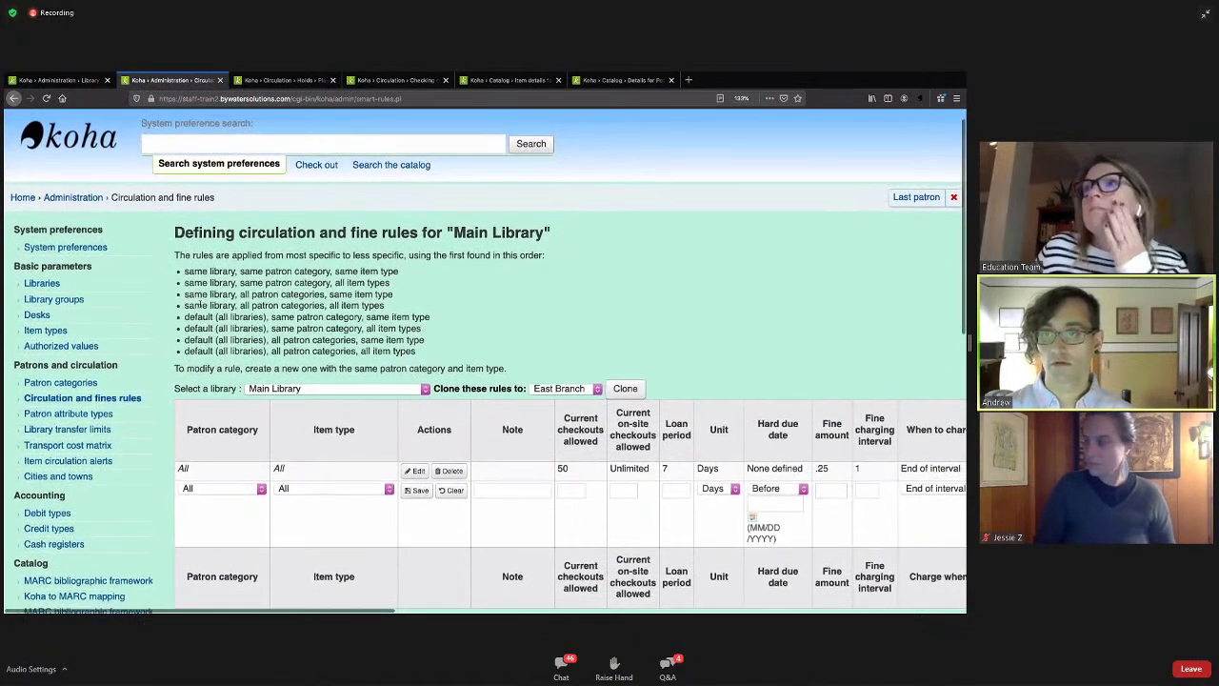
- Display the circulation and fine rules under "Standard rules for all libraries"
left_click(293, 391)
left_click(293, 389)
left_click(293, 386)
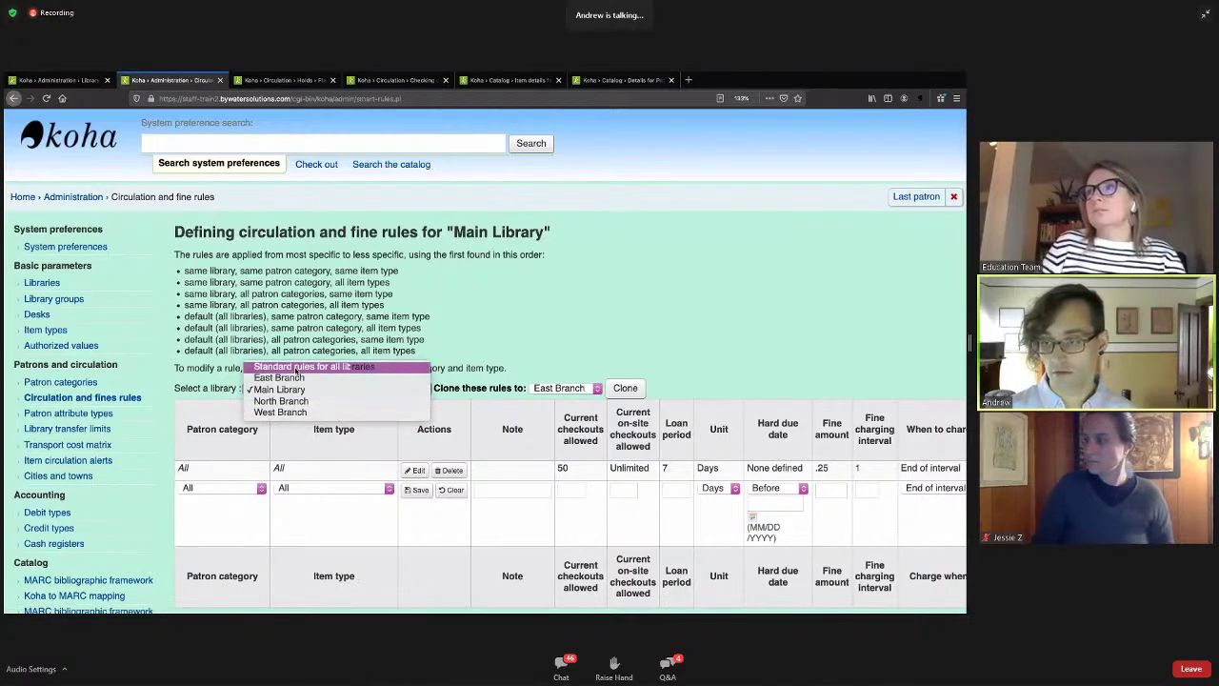
left_click(295, 367)
- Examine the hold policy options in the default checkout, hold and return policy, keeping "From local hold group"
scroll(398, 358, "down", 5)
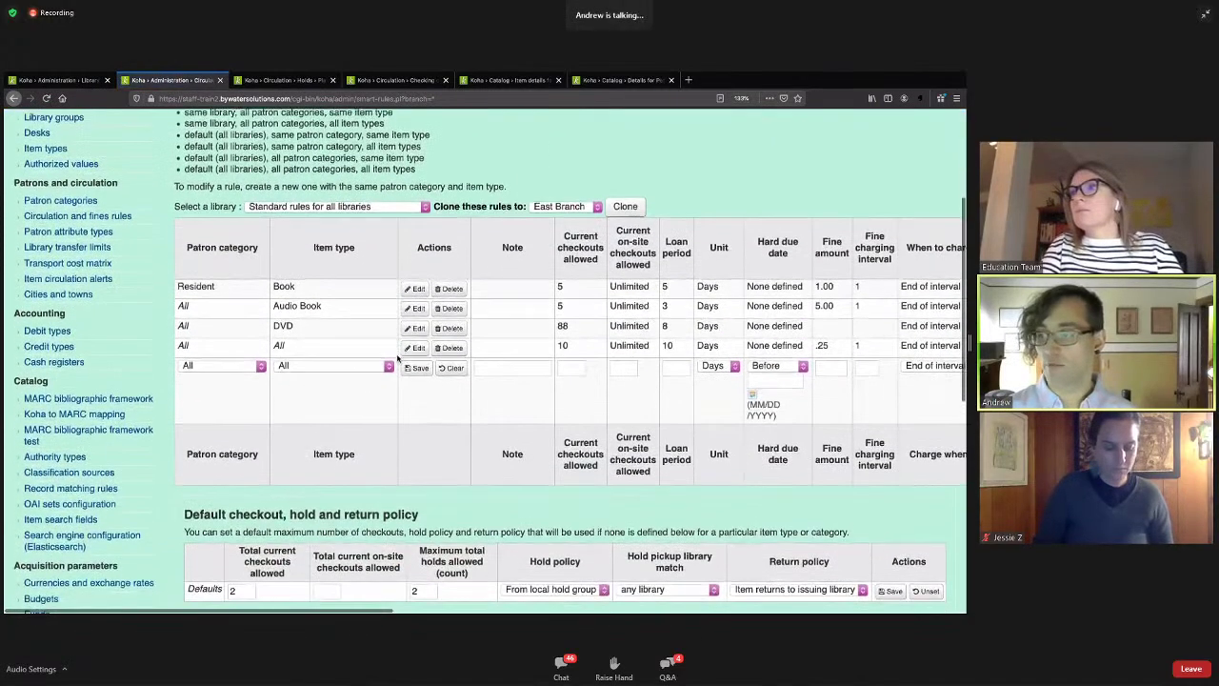
scroll(398, 357, "down", 5)
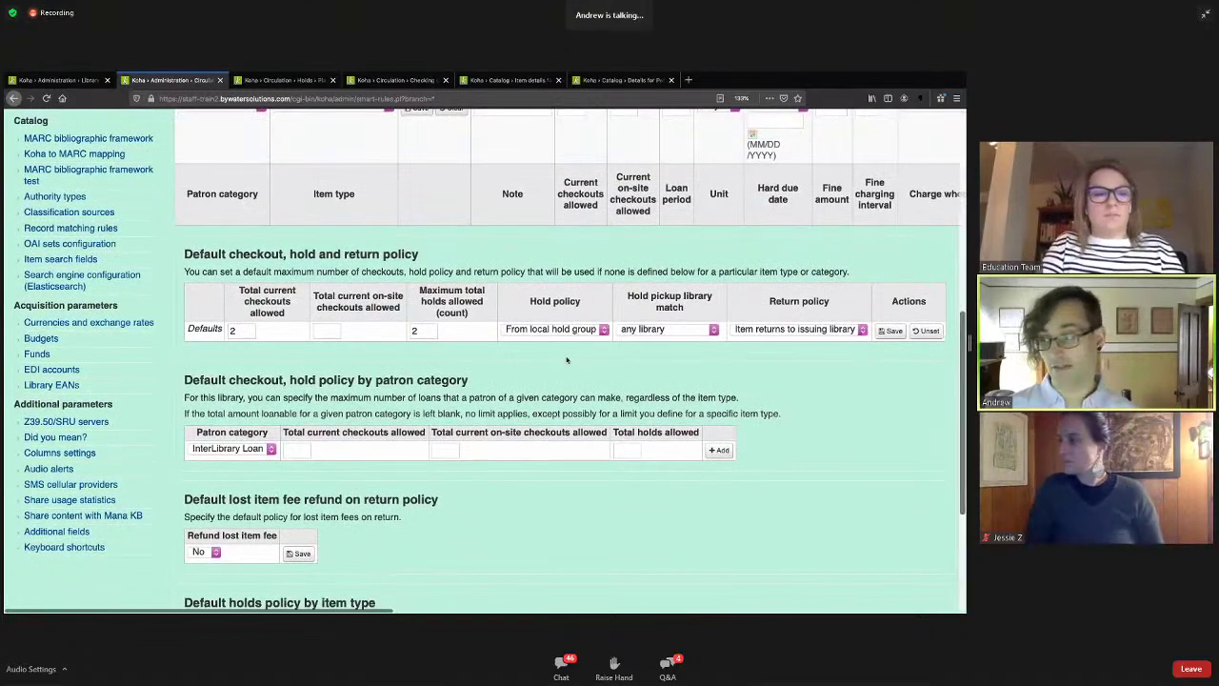
left_click(548, 330)
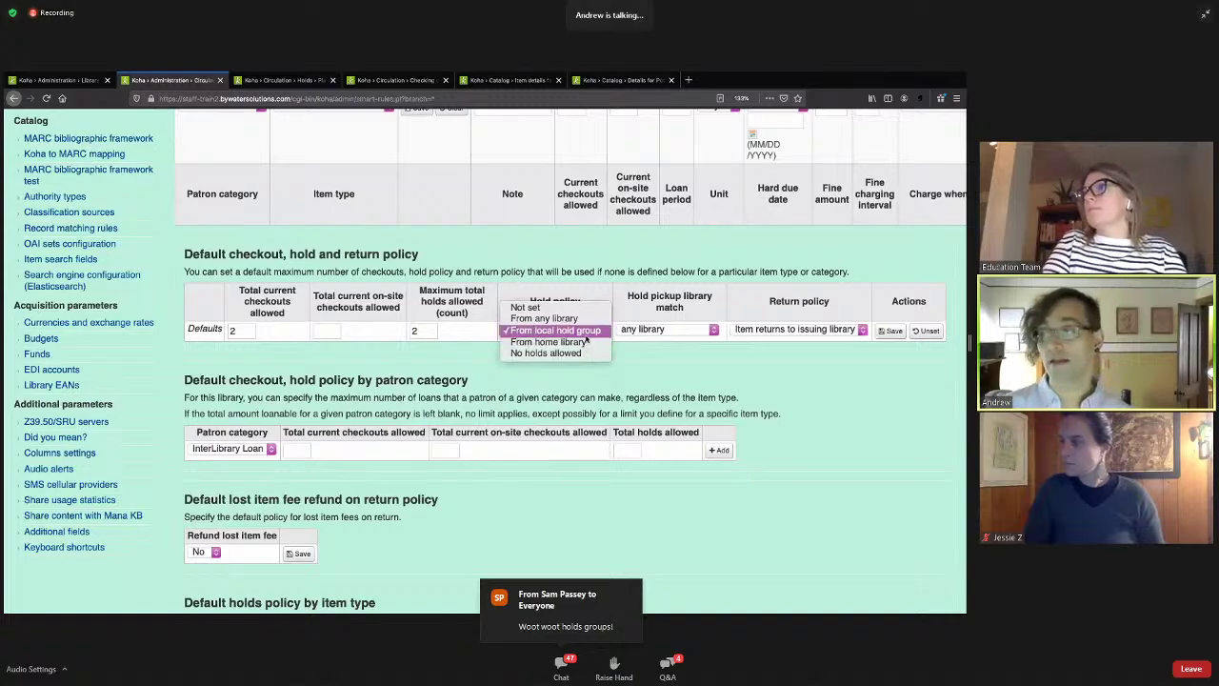
left_click(588, 331)
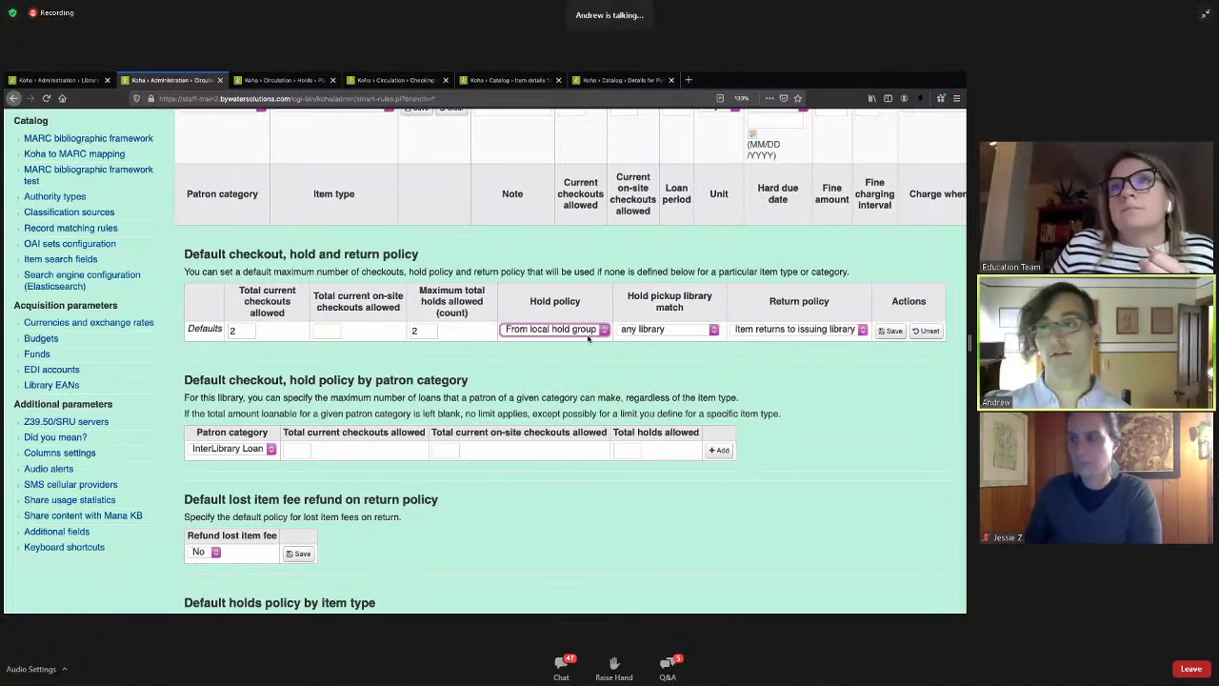
- Open the catalog record for "A wizard alone" and inspect its East Branch holdings and other holdings
left_click(254, 80)
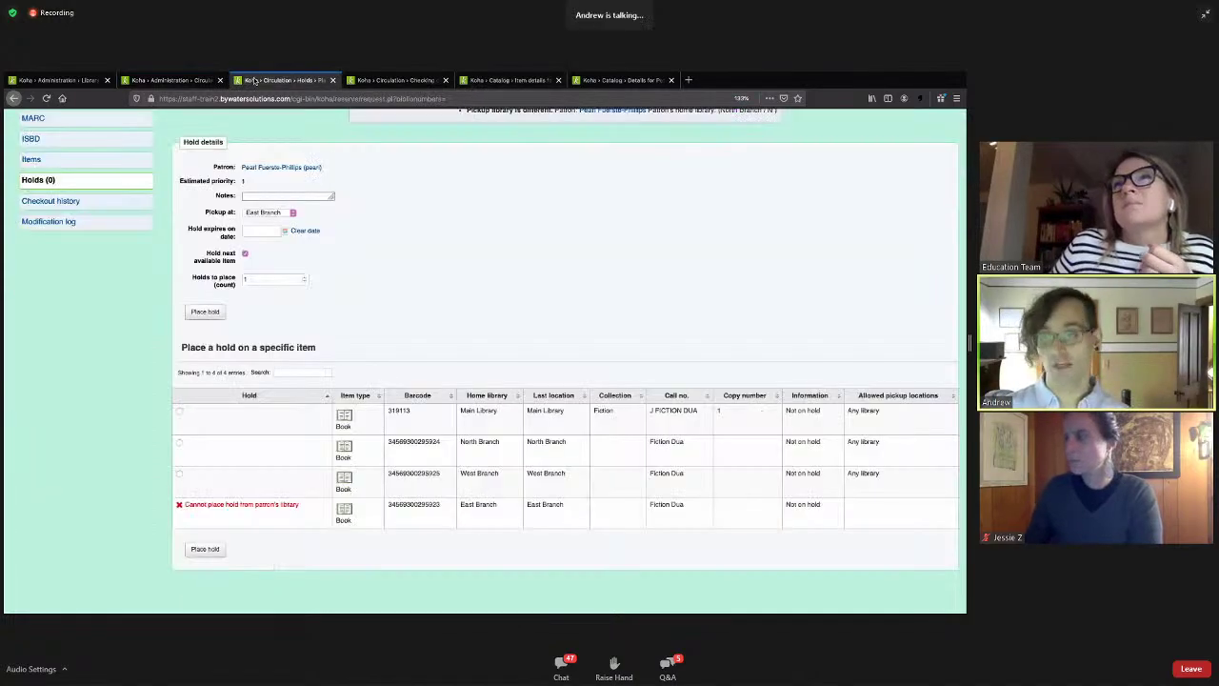
scroll(143, 286, "up", 4)
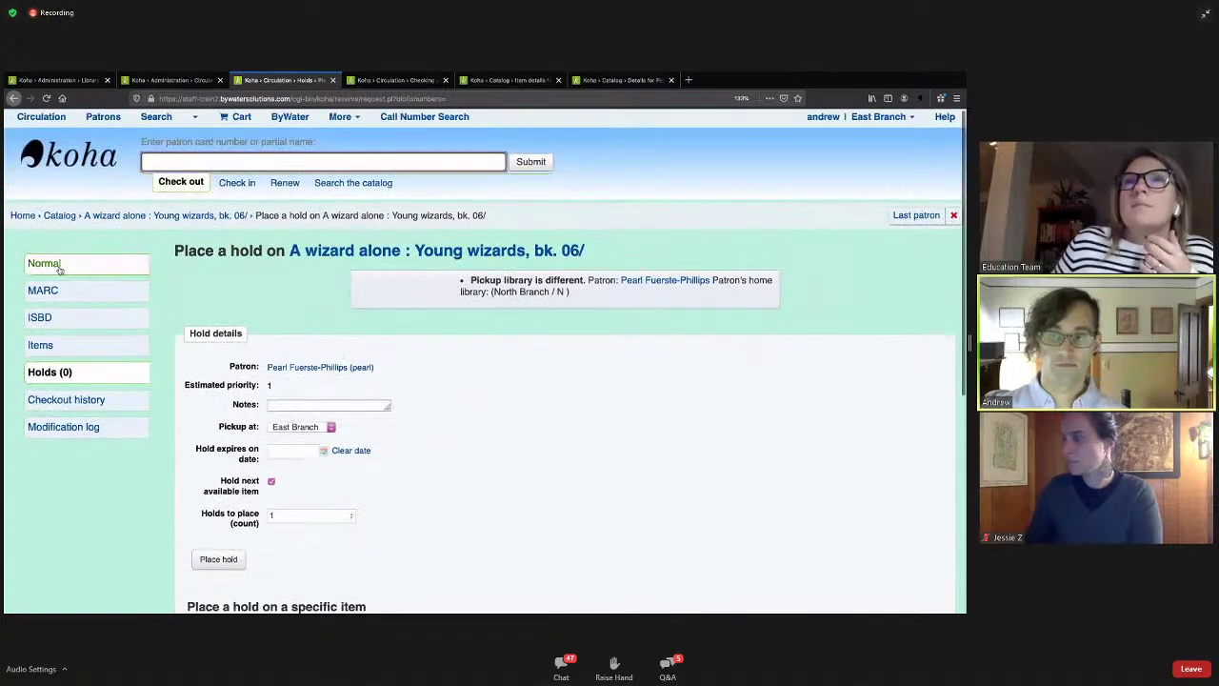
left_click(59, 268)
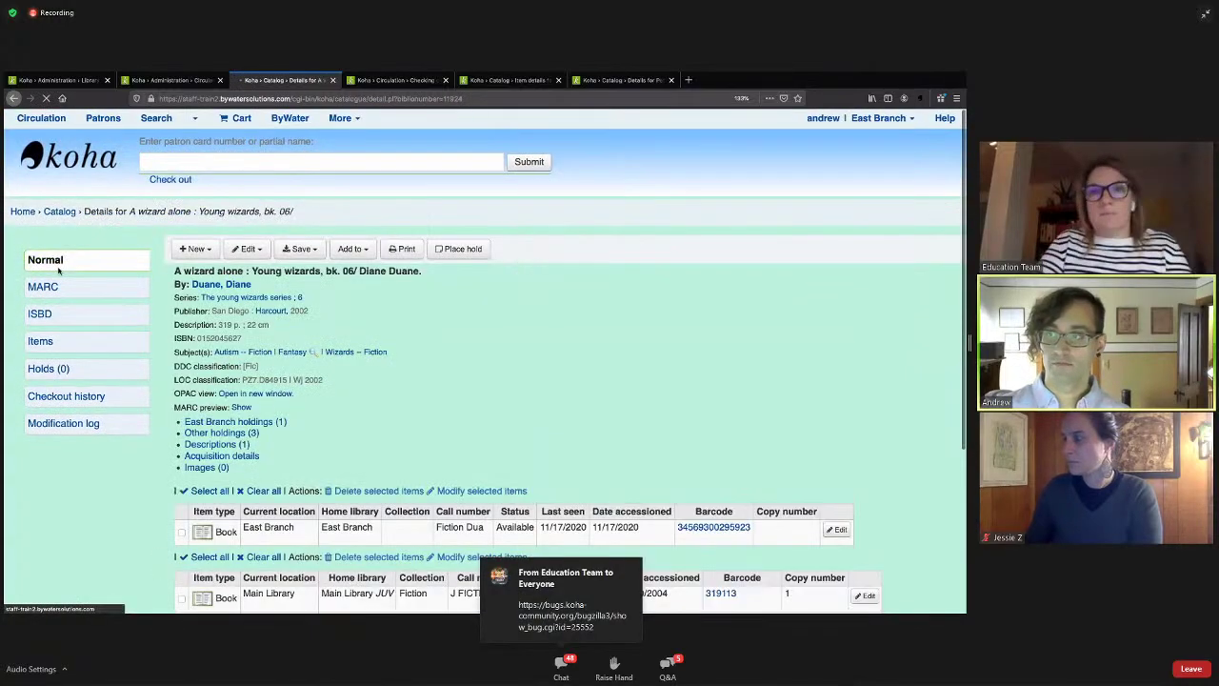
scroll(536, 320, "down", 1)
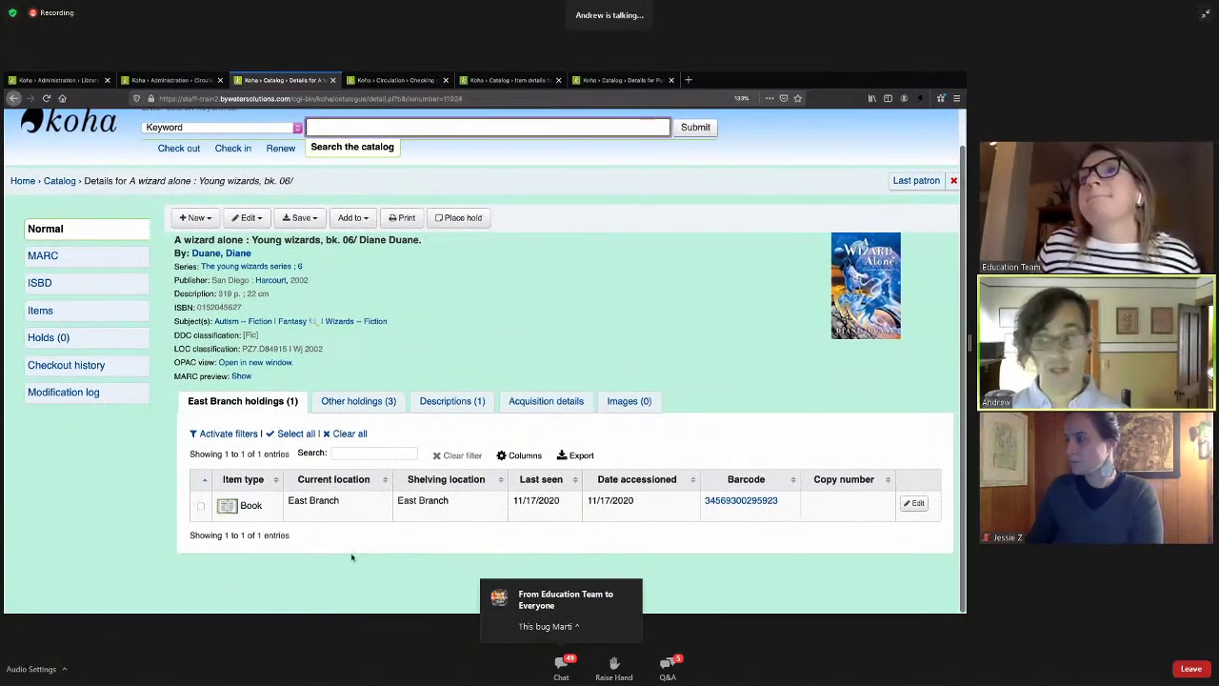
double_click(407, 501)
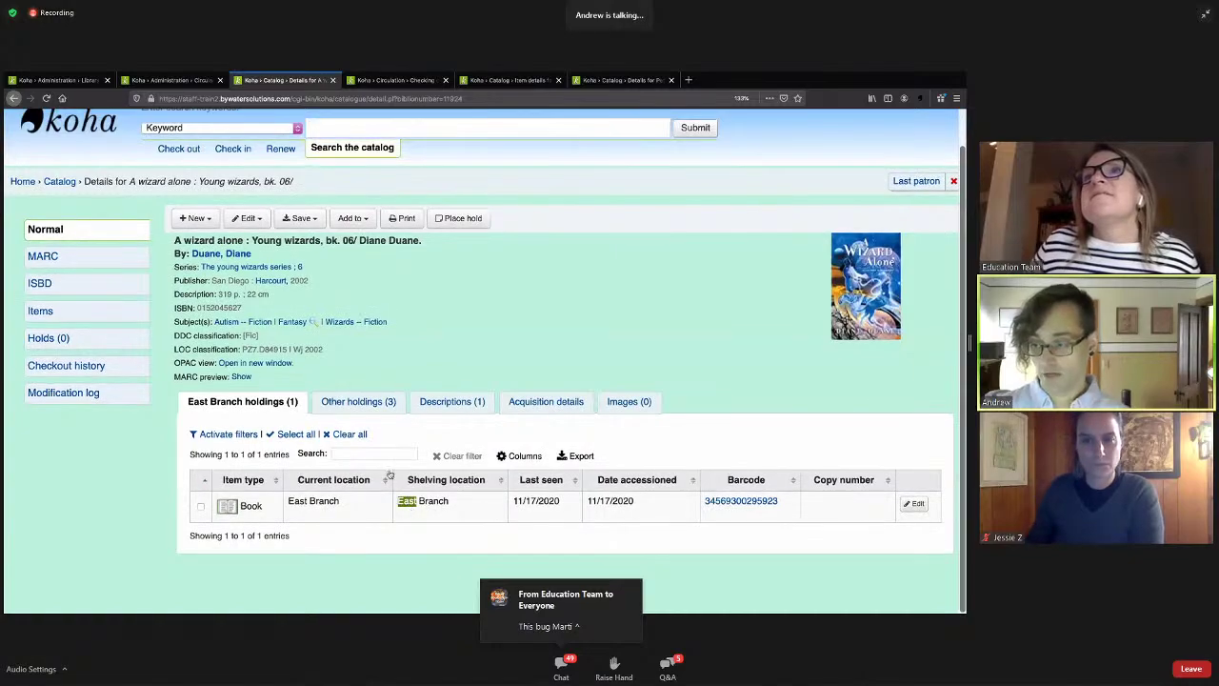
left_click(365, 403)
scroll(495, 409, "down", 1)
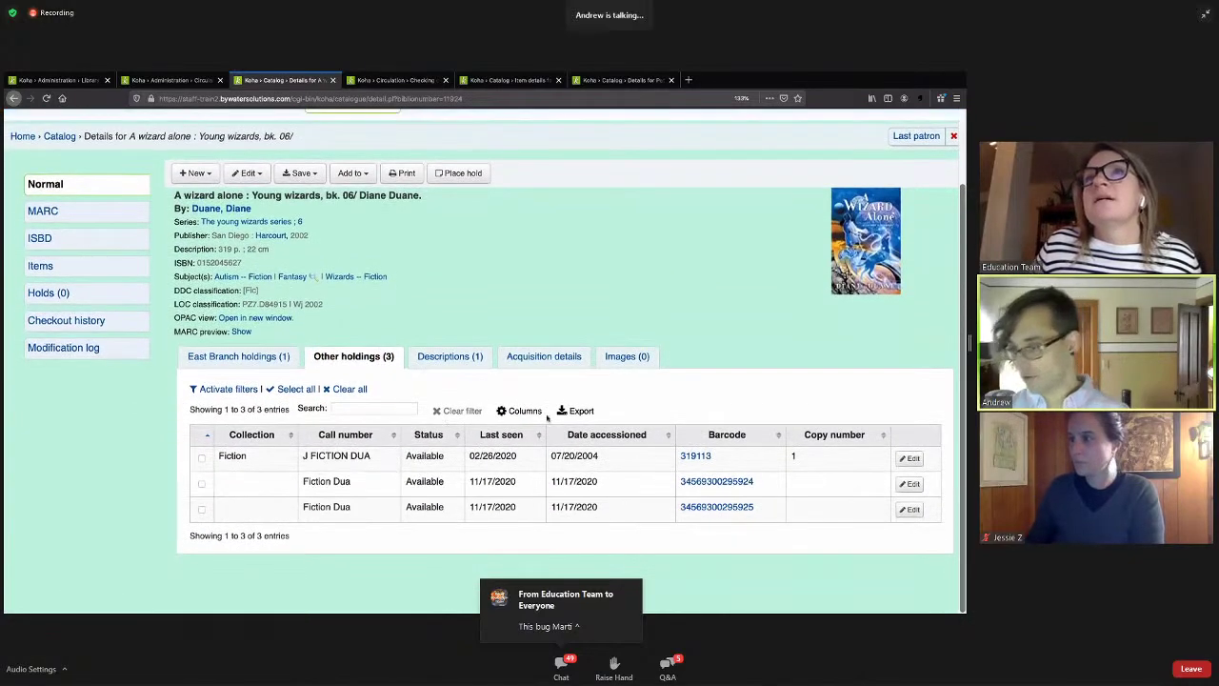
- Show the Home library column in the other holdings table of "A wizard alone"
left_click(524, 411)
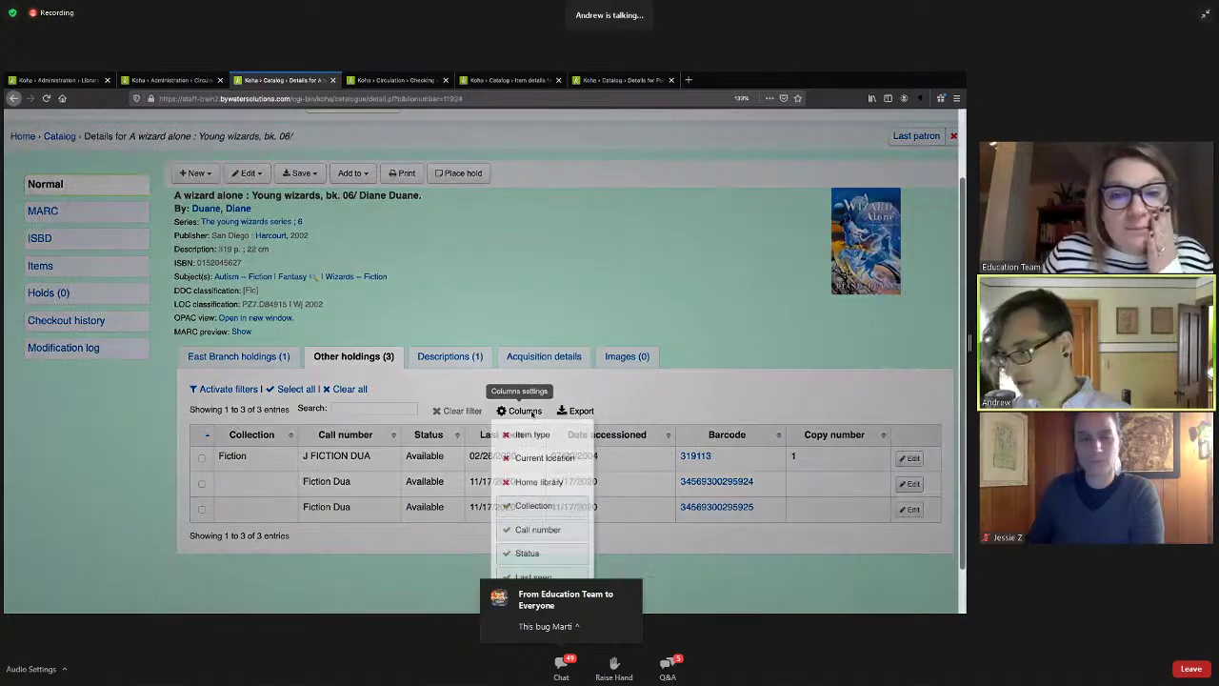
left_click(541, 483)
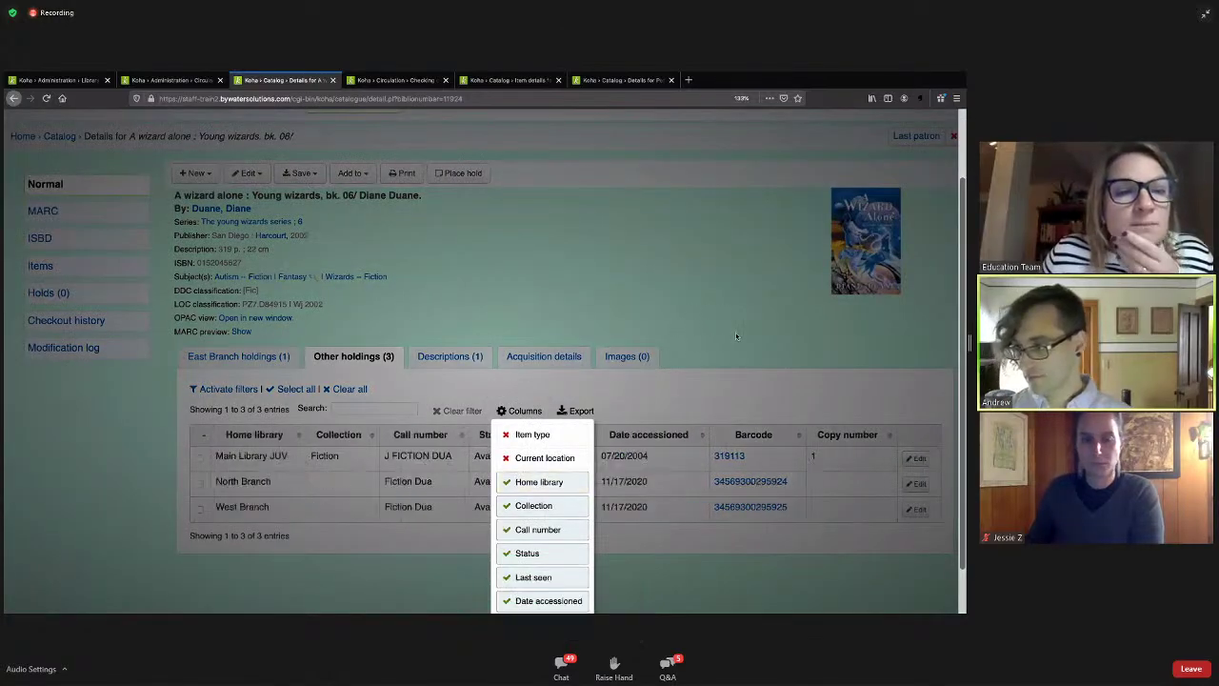
left_click(736, 332)
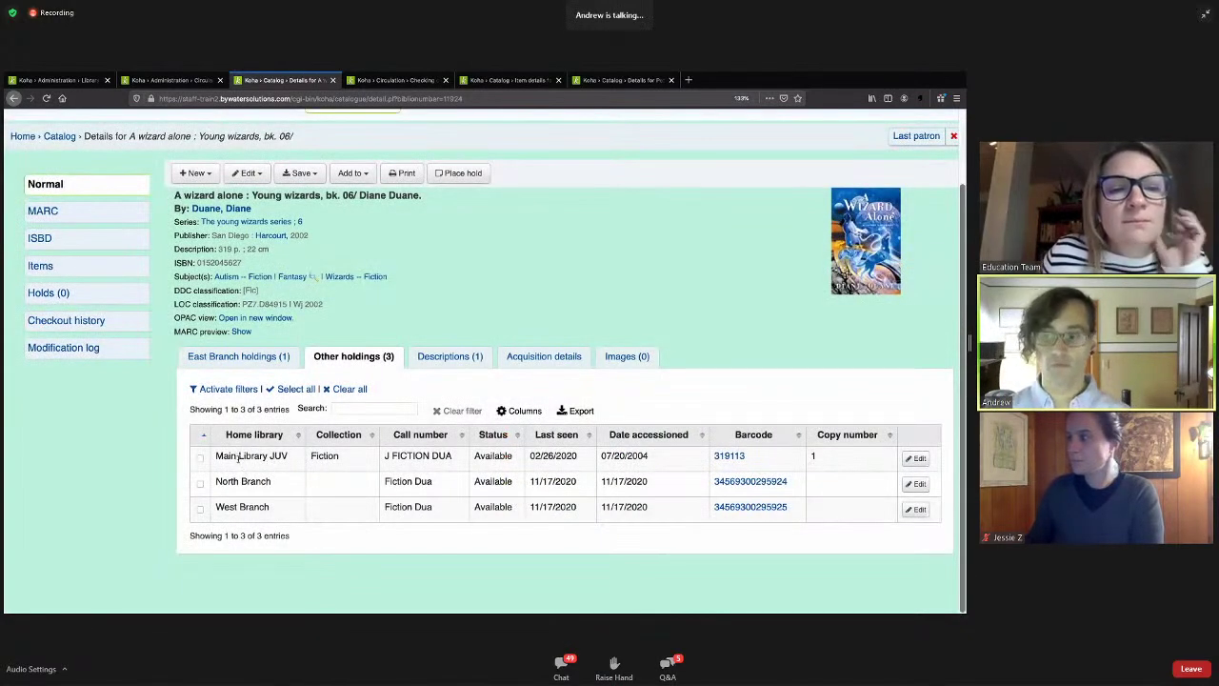
- Bring up the hold form for "A wizard alone" by searching for the North Branch patron by first name
left_click(118, 292)
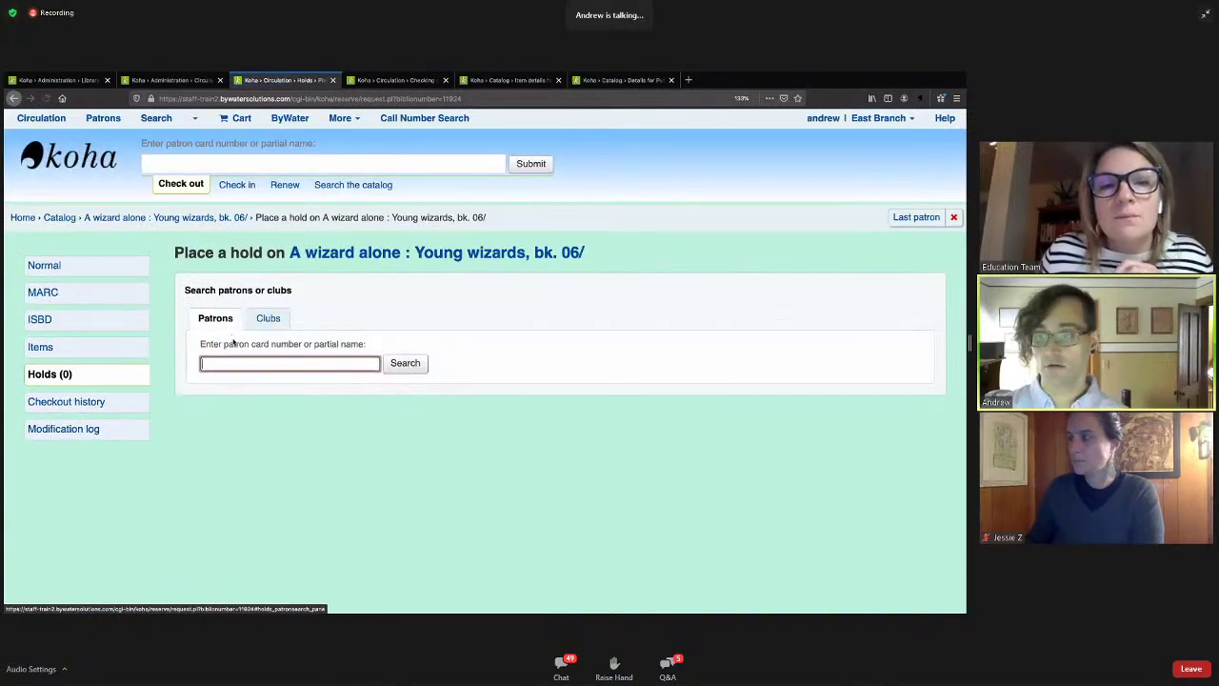
type("pearl")
key("Return")
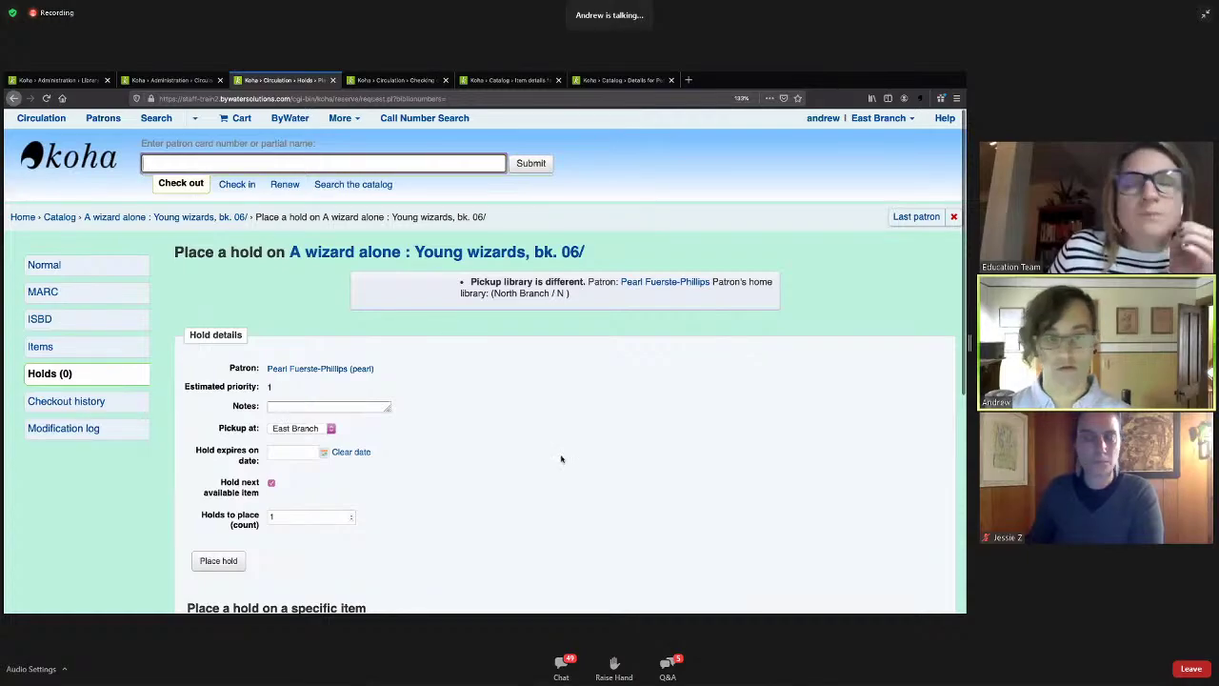
- Compare the home libraries of the specific items to see which ones the patron can place a hold on
scroll(558, 457, "down", 5)
scroll(559, 457, "down", 2)
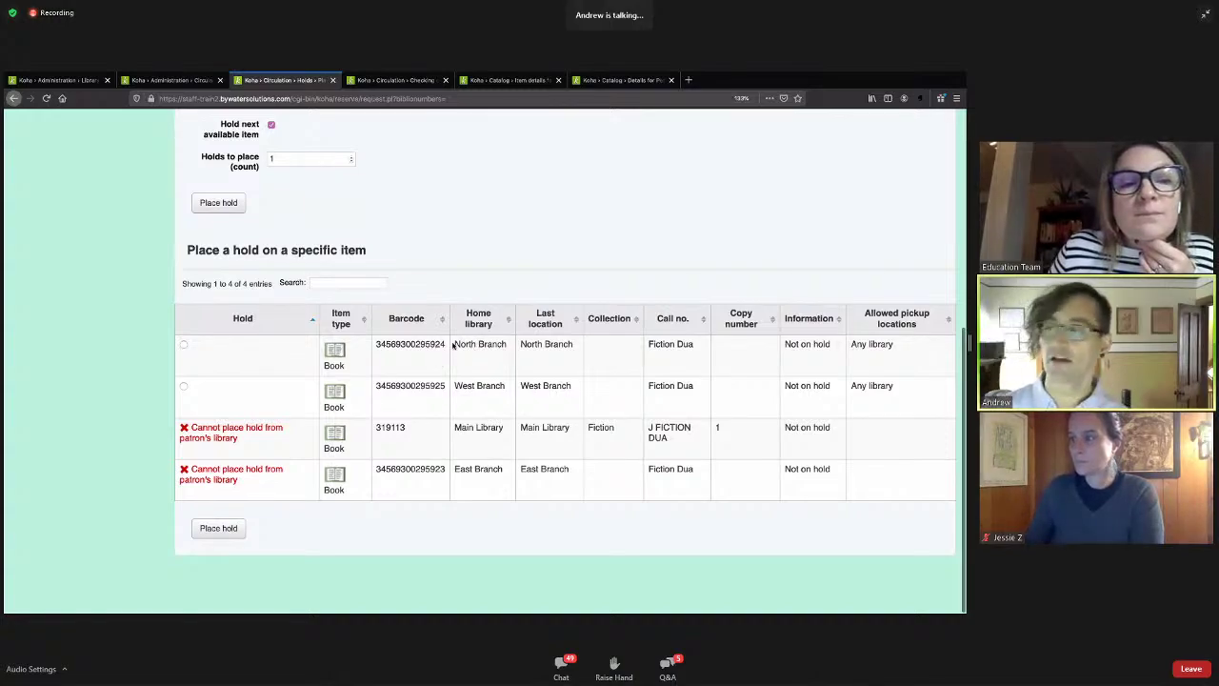
left_click_drag(454, 345, 508, 348)
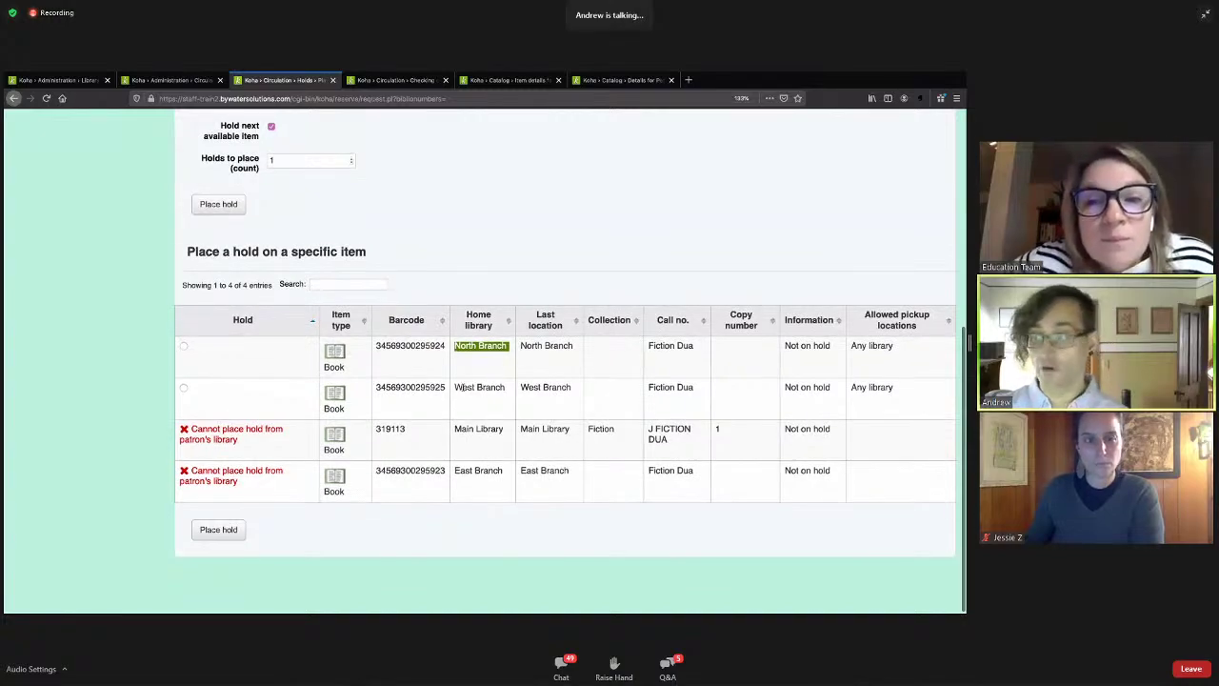
left_click_drag(455, 388, 529, 398)
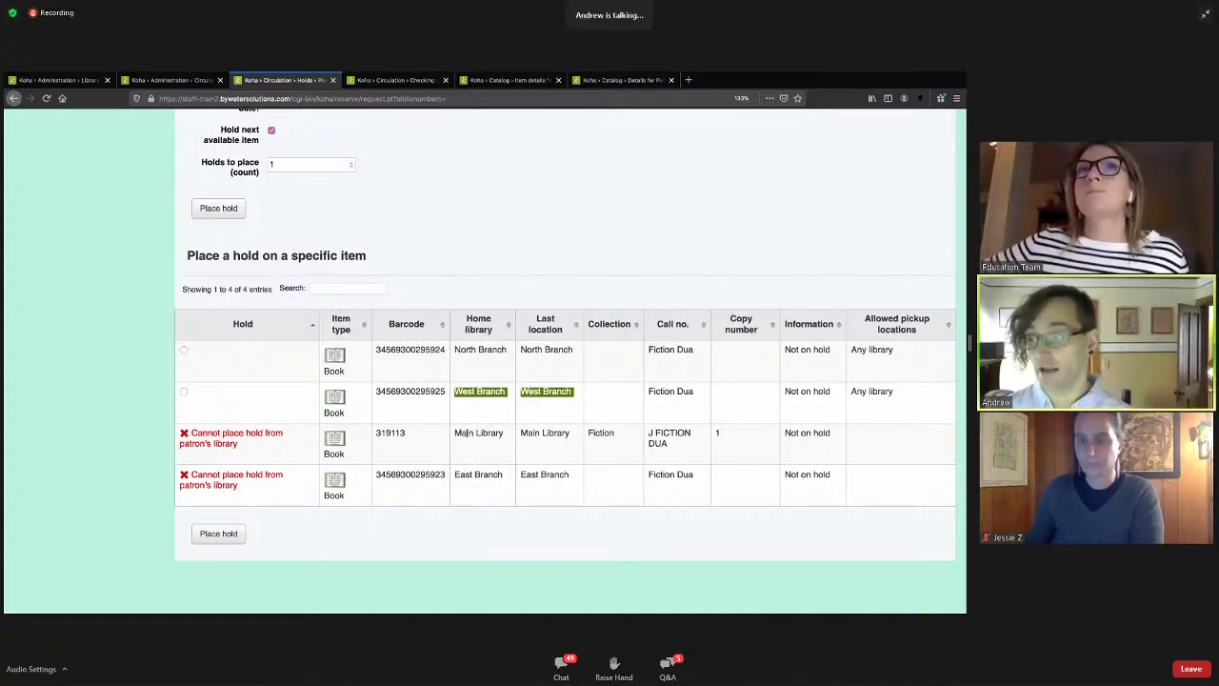
left_click_drag(466, 433, 502, 434)
left_click_drag(470, 479, 519, 480)
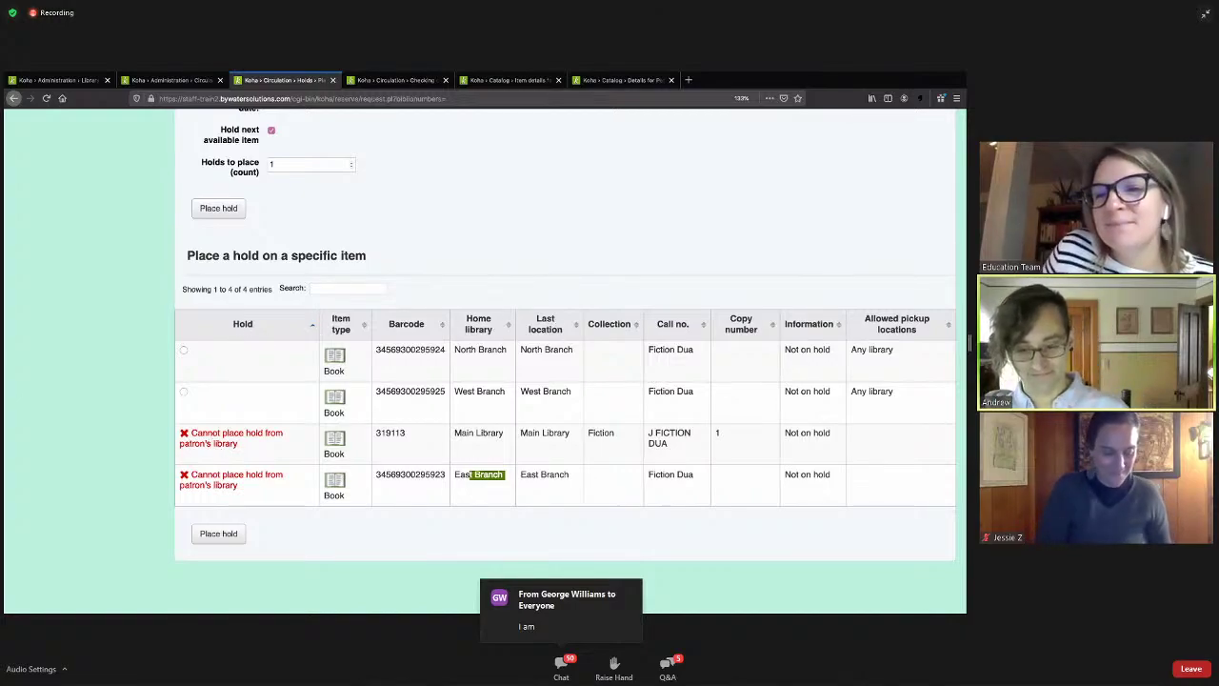
scroll(332, 481, "up", 4)
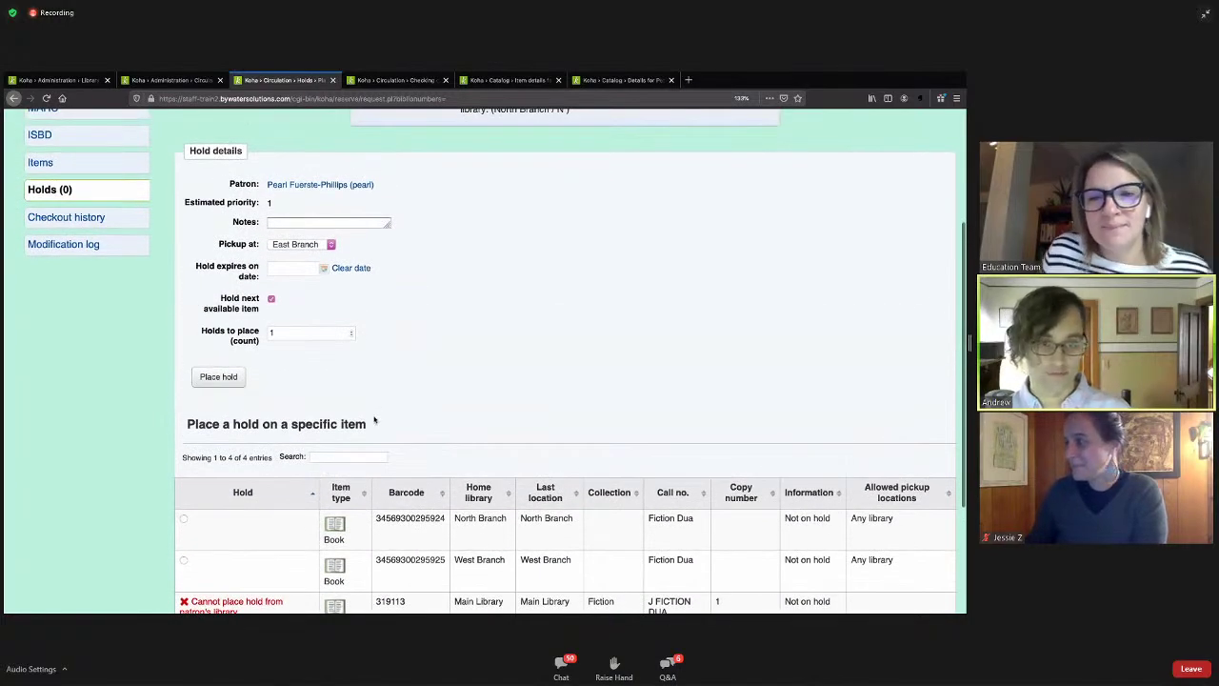
scroll(375, 410, "down", 2)
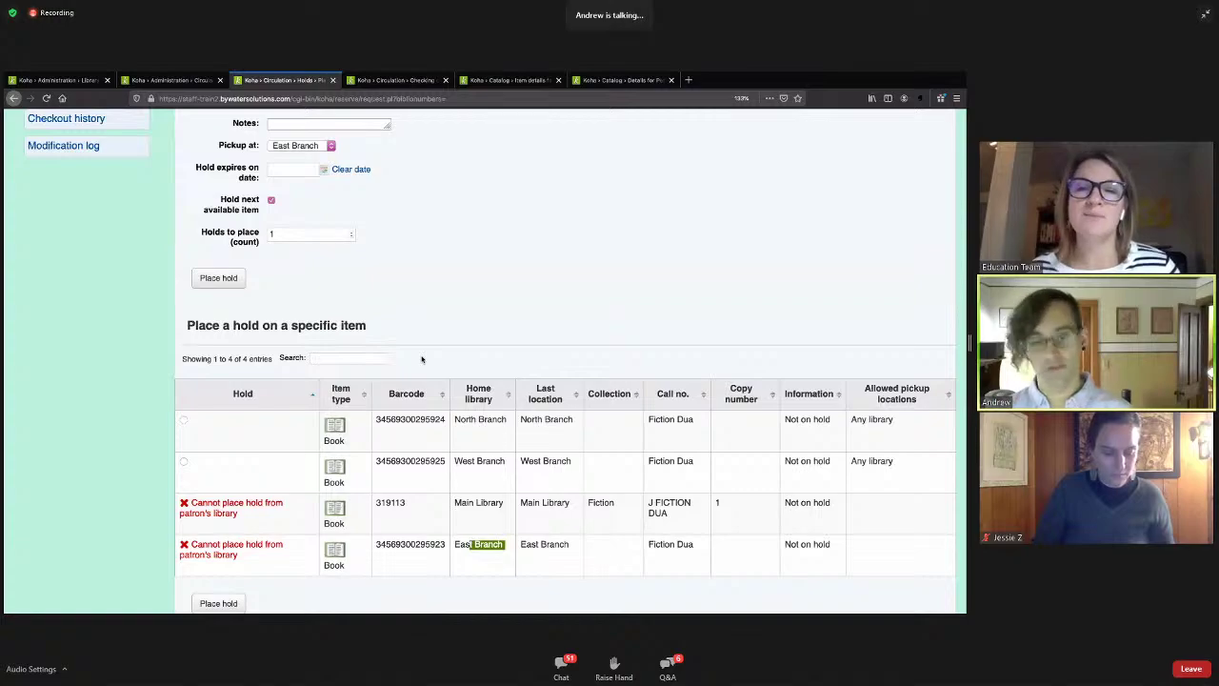
scroll(422, 359, "up", 5)
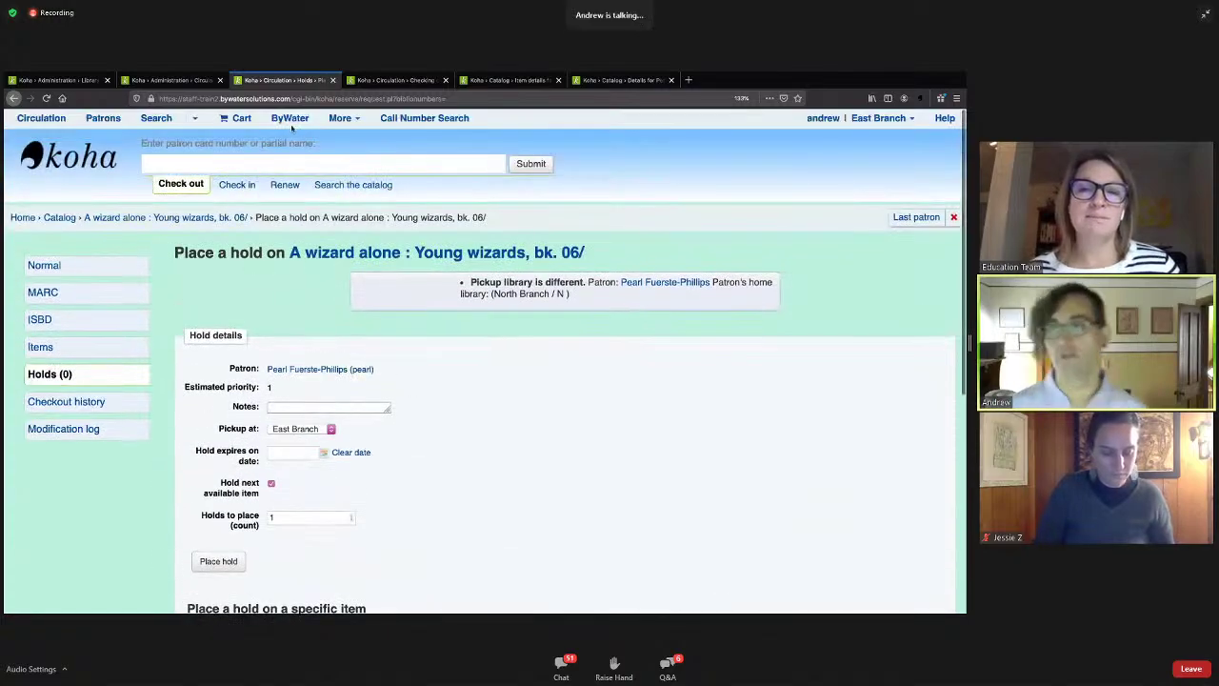
- Return to the circulation rules page and search the system preferences for "localhold"
left_click(158, 81)
scroll(155, 132, "up", 10)
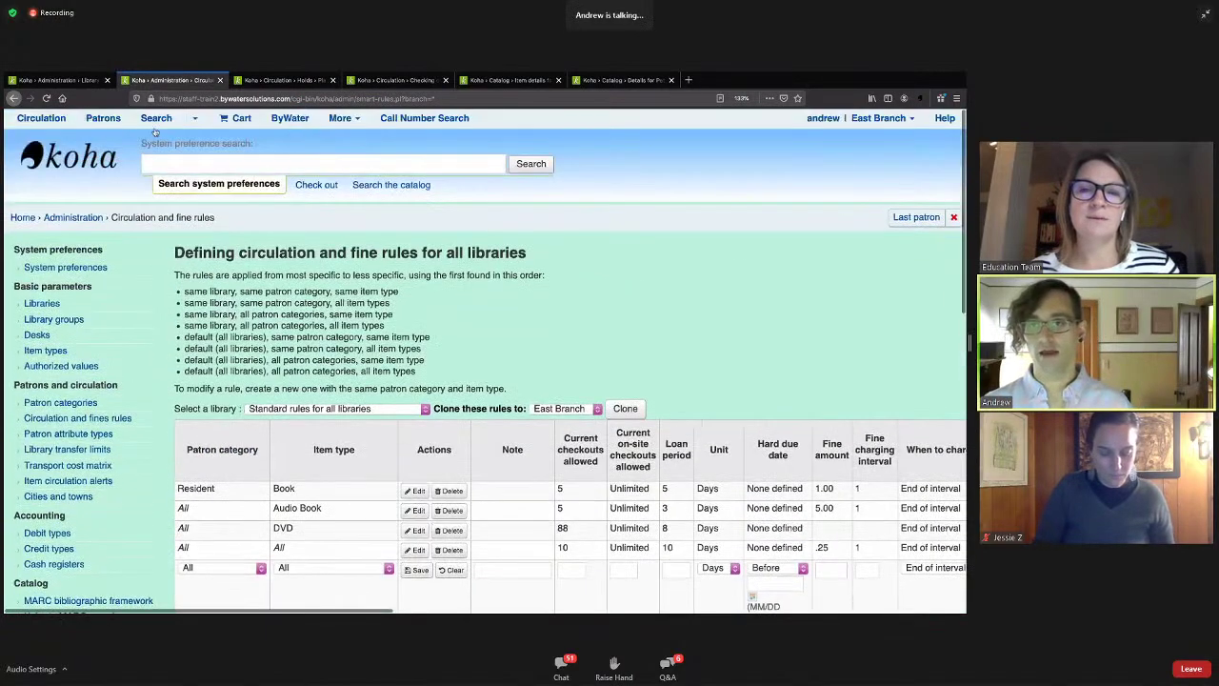
left_click(157, 163)
type("localh")
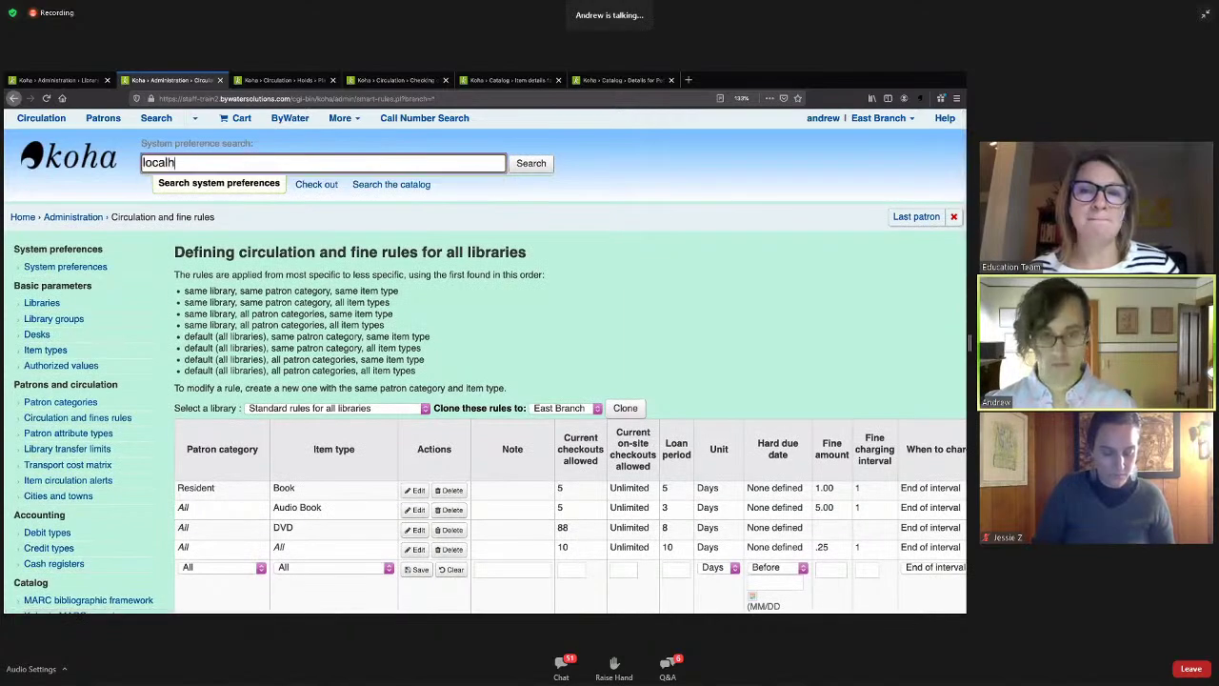
type("old")
key("Return")
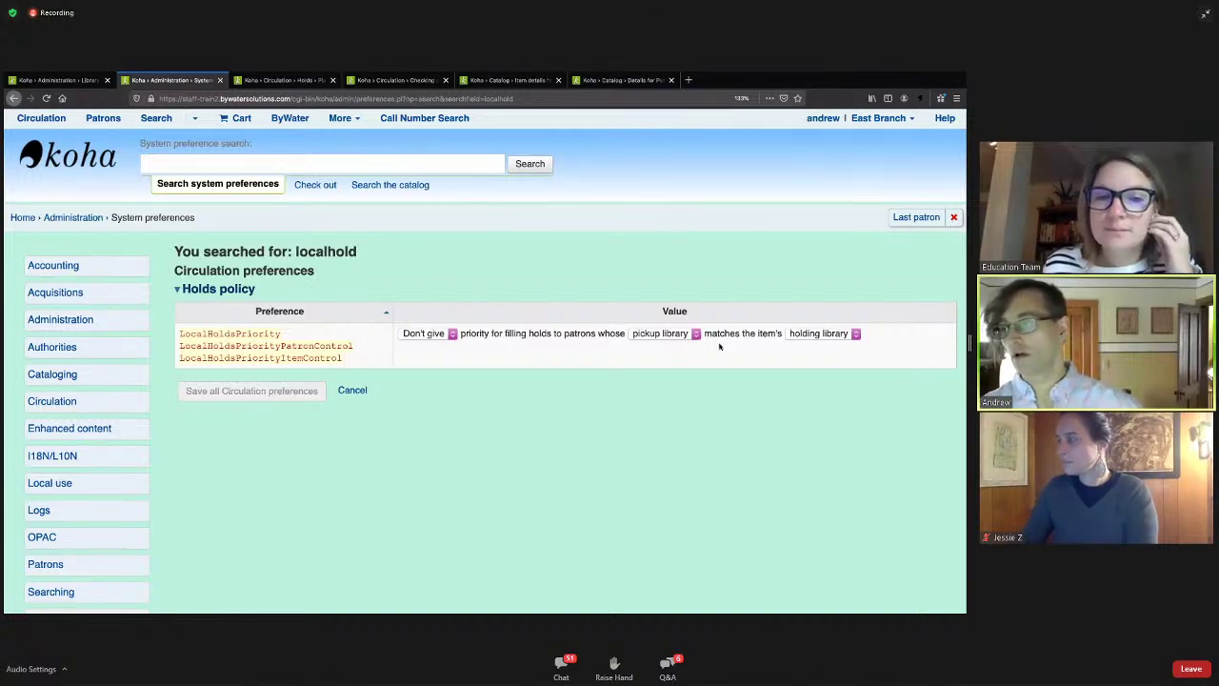
- Examine the item library options of the LocalHoldsPriority preference, keeping "holding library"
left_click(821, 335)
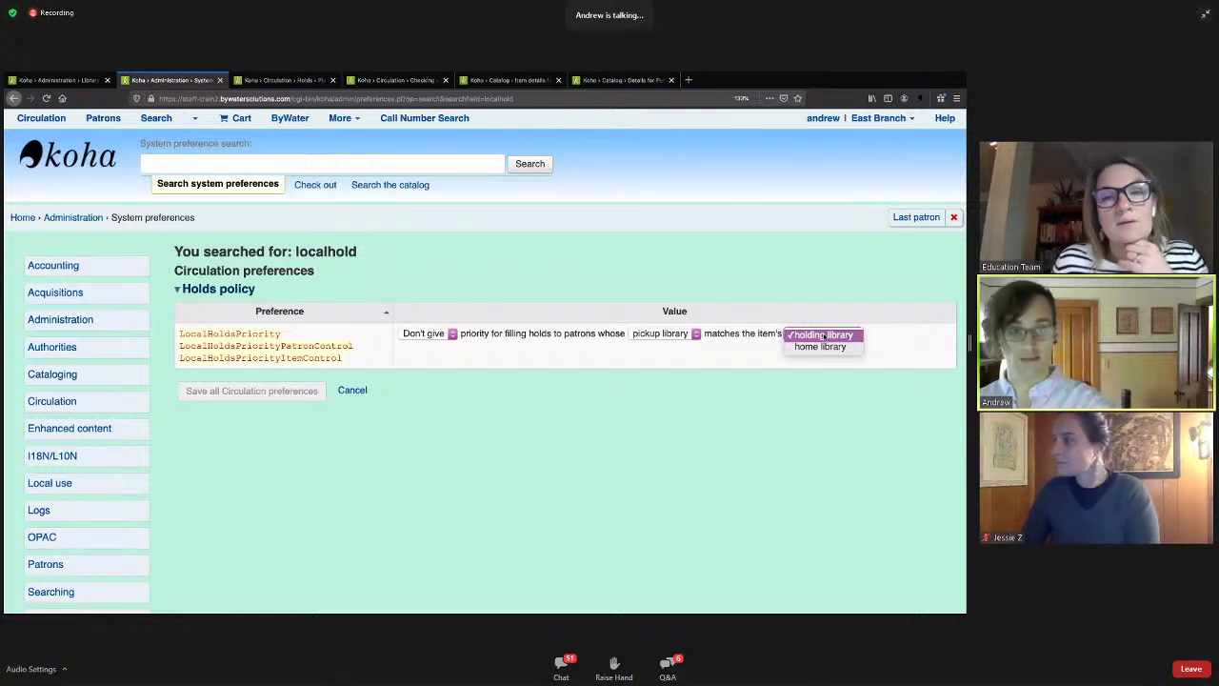
left_click(823, 335)
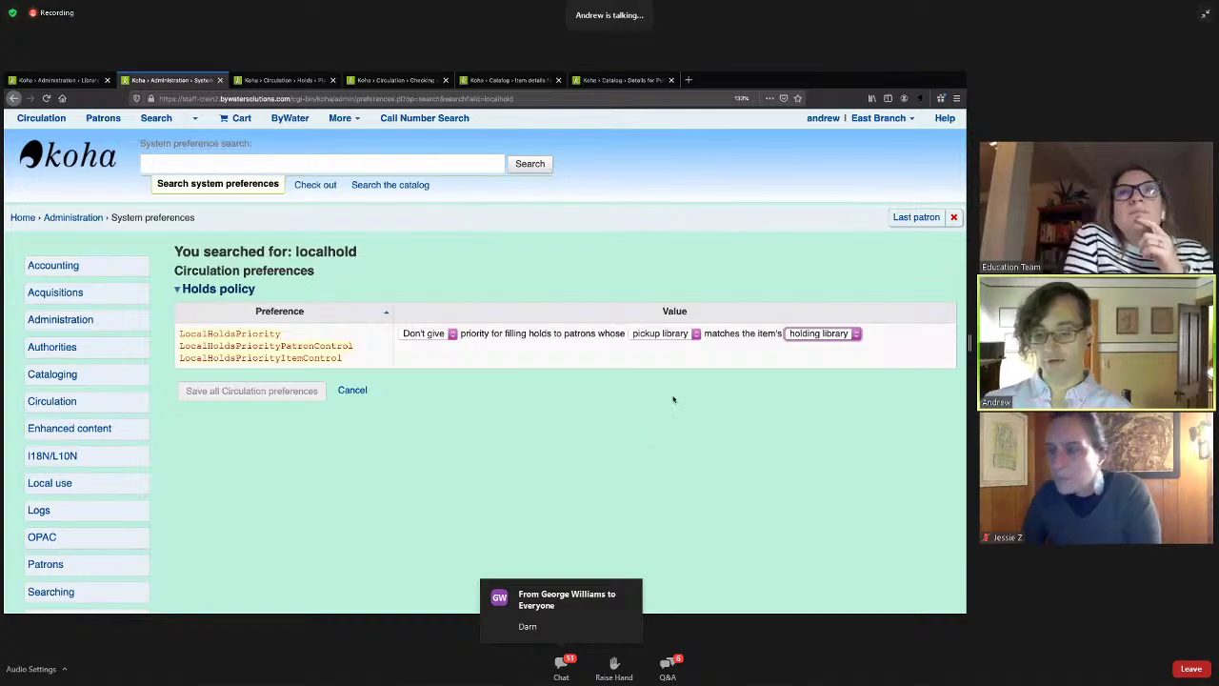
left_click(842, 333)
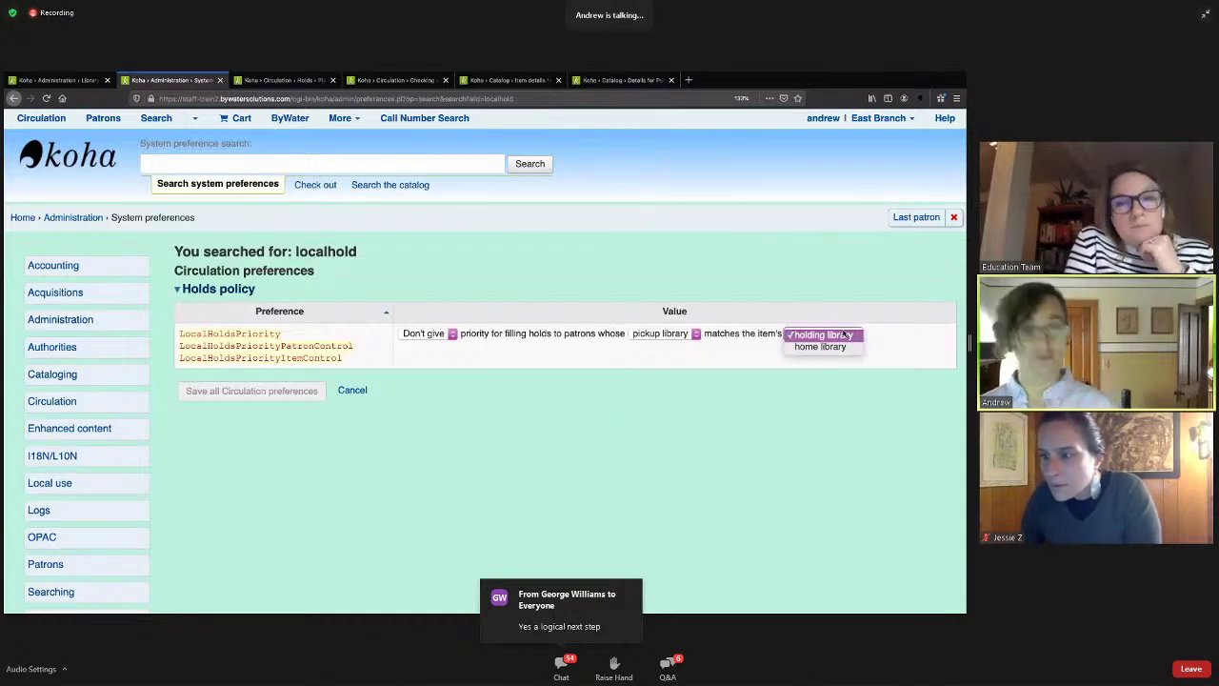
left_click(844, 334)
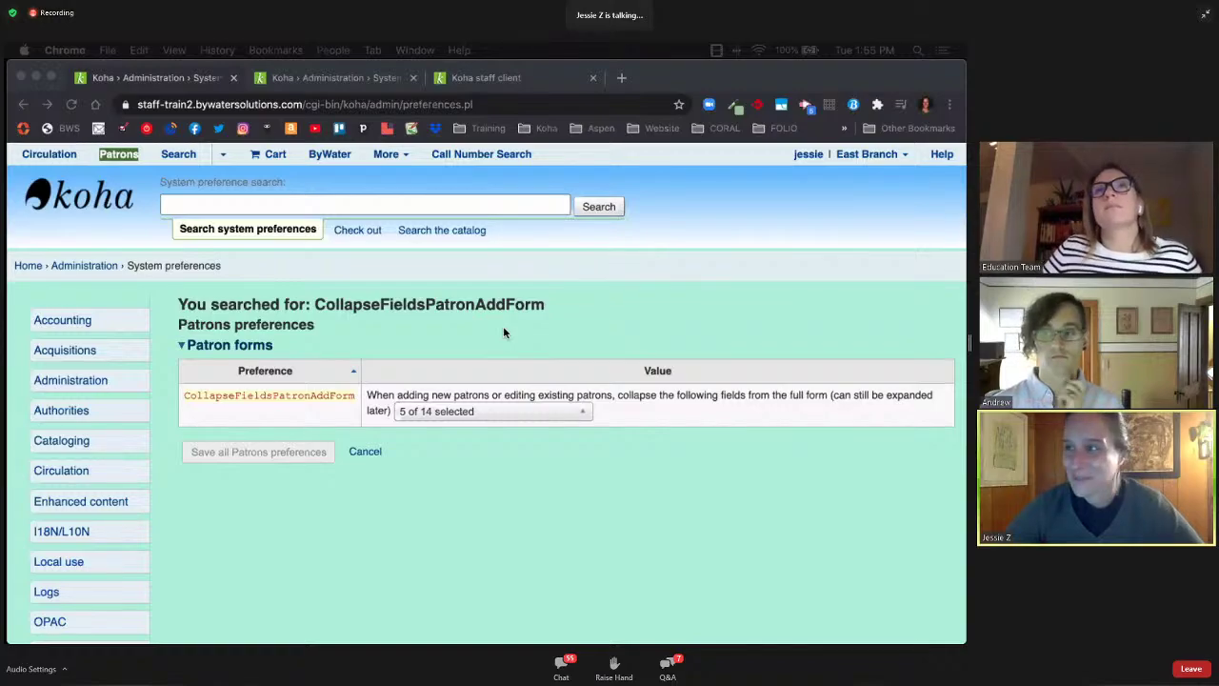
- Examine the list of patron form sections that the CollapseFieldsPatronAddForm preference can collapse
left_click(507, 412)
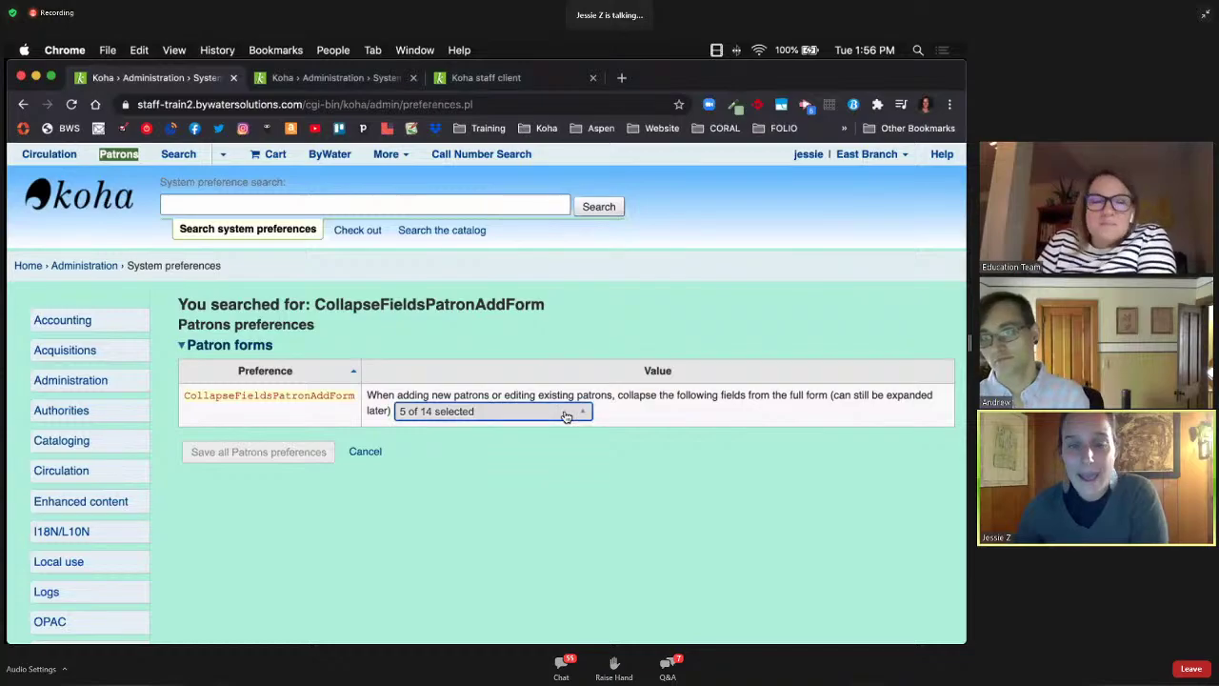
left_click(564, 413)
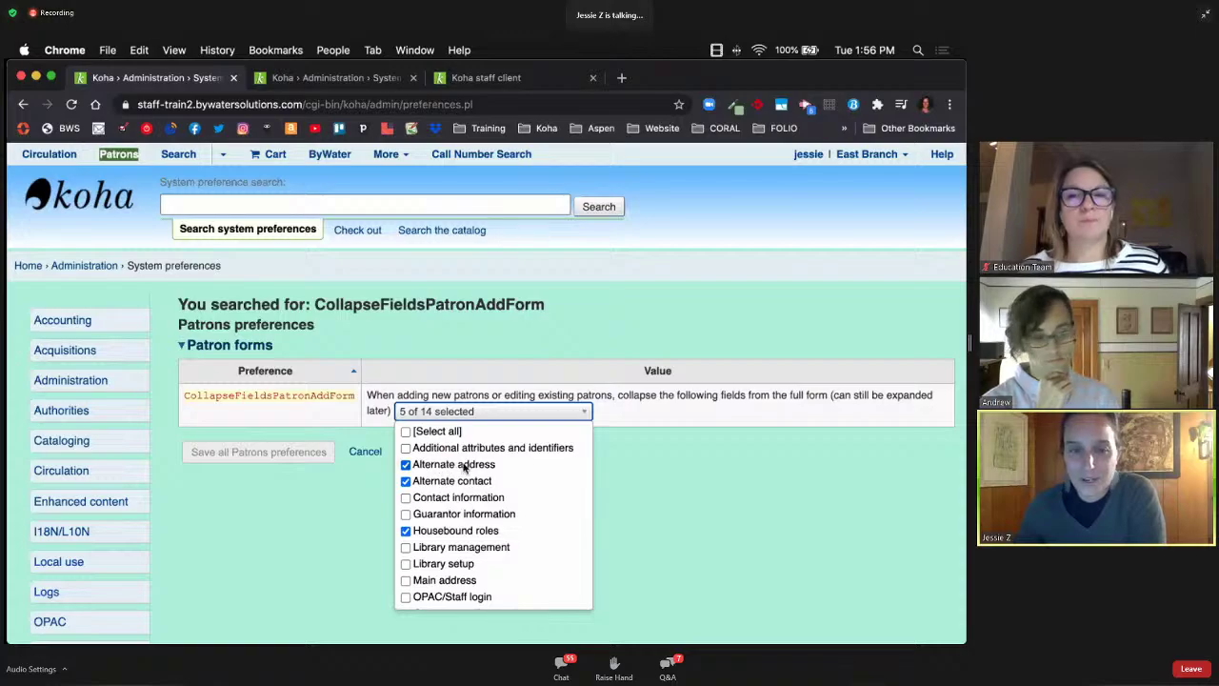
scroll(489, 486, "down", 2)
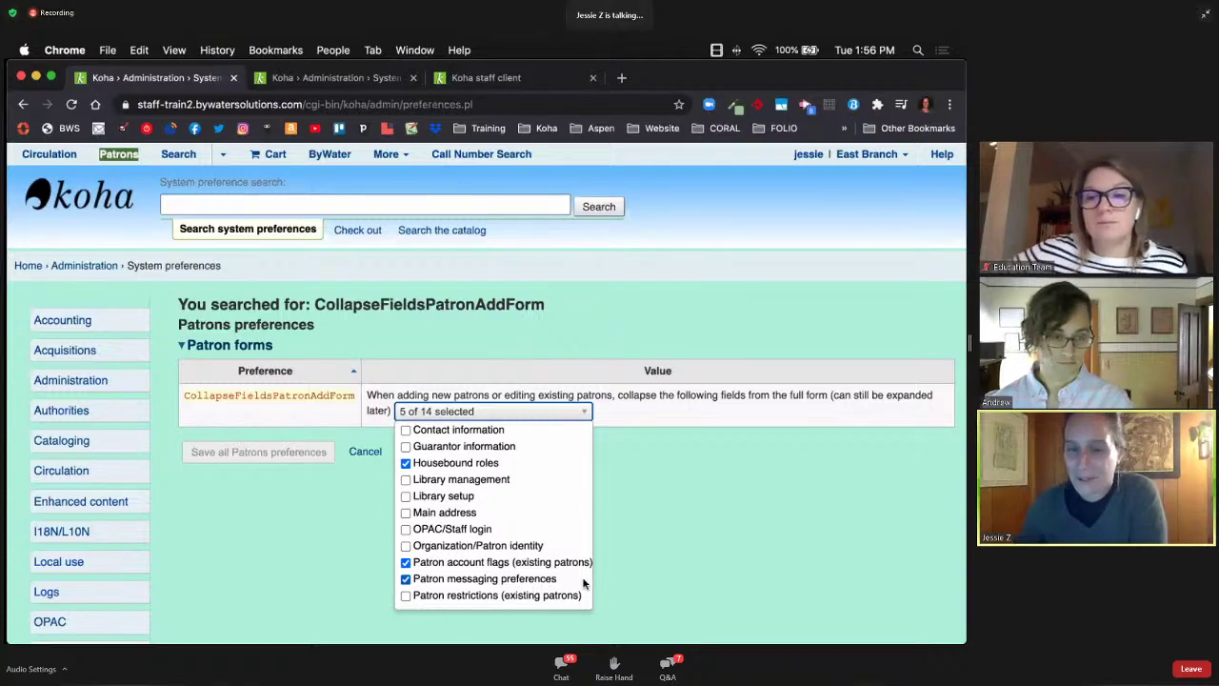
- Leave the collapsible section list unchanged and start adding a new patron in the Resident category
left_click(395, 409)
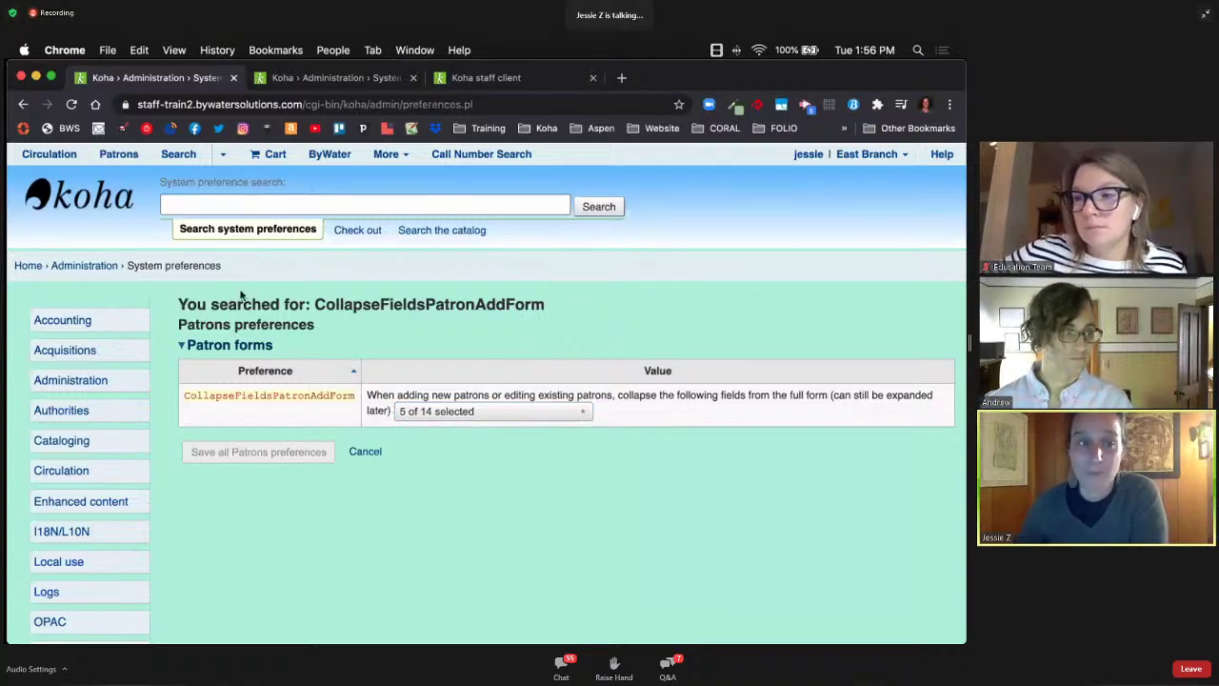
left_click(120, 157)
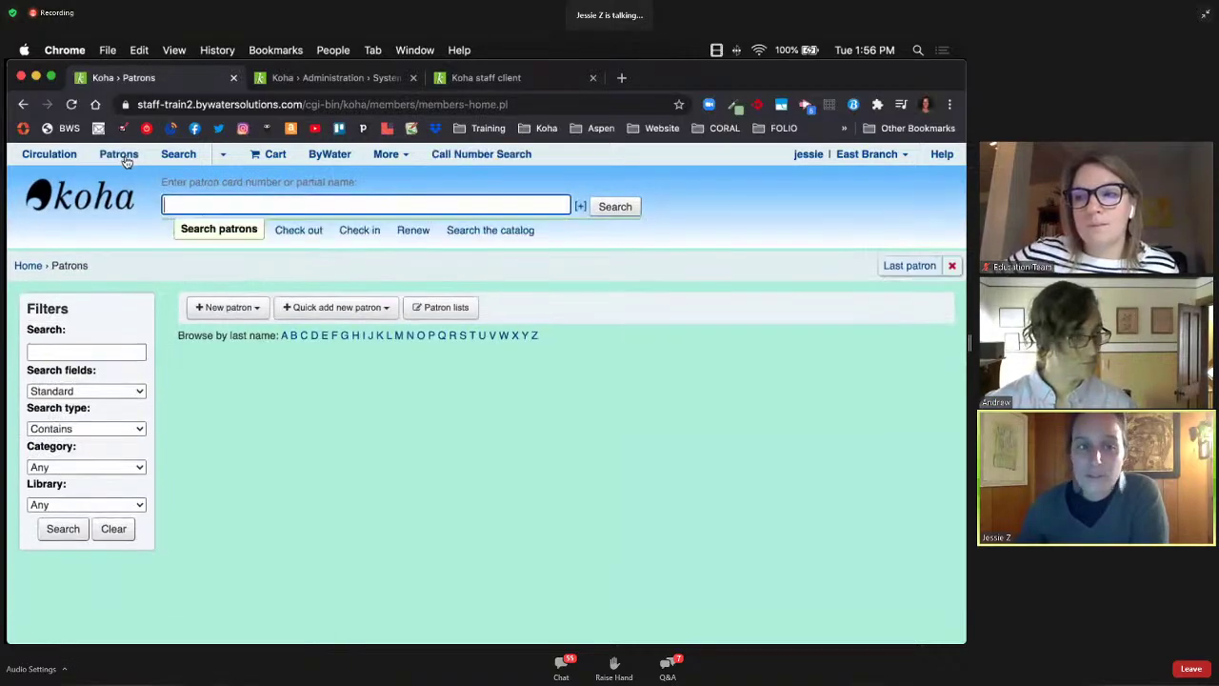
left_click(250, 311)
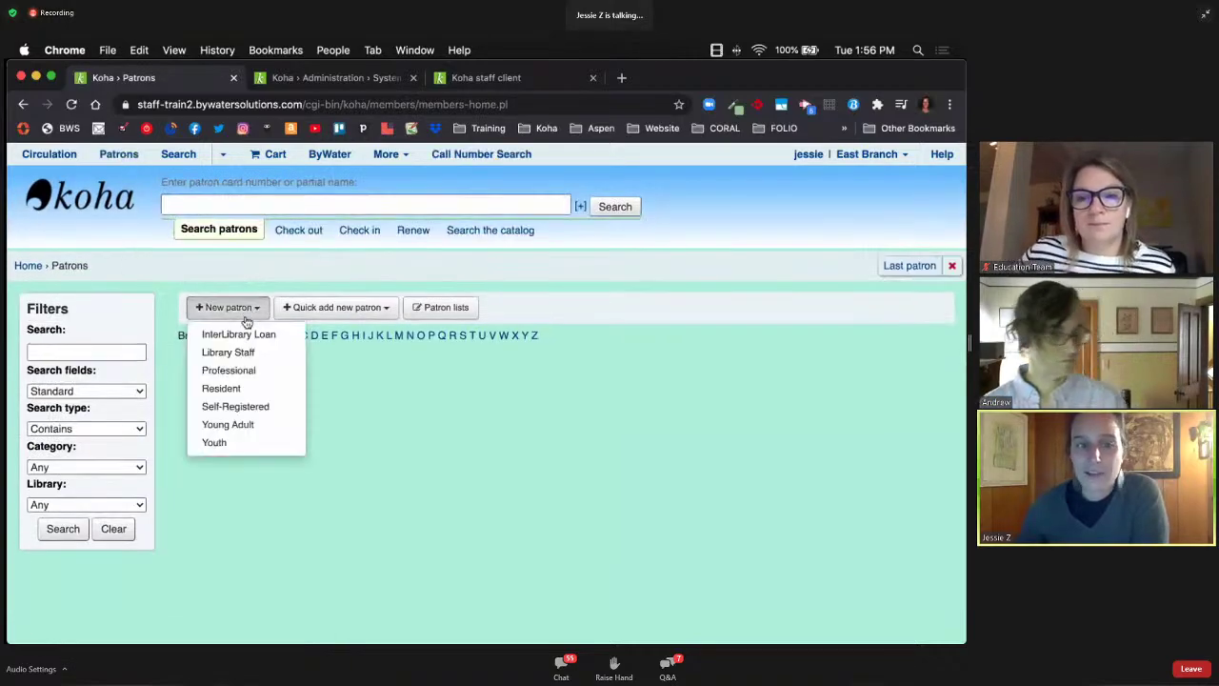
left_click(233, 390)
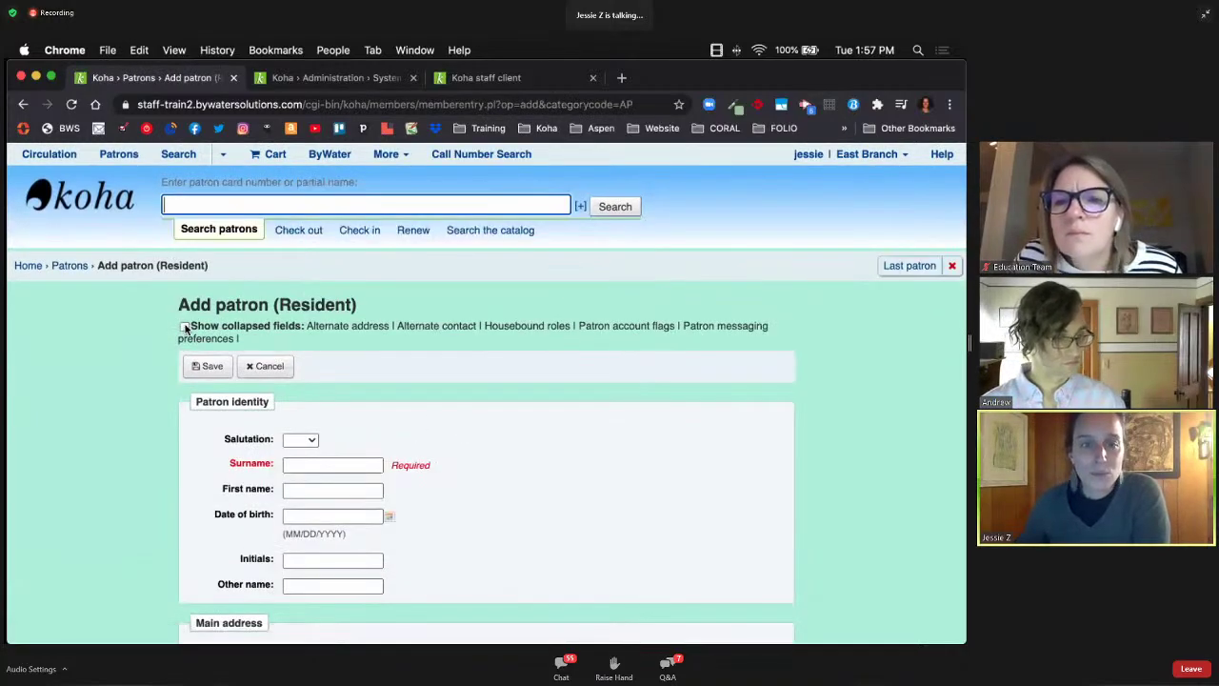
- Expand the collapsed Alternate address section of the new patron form to view its fields, and collapse it again
left_click_drag(191, 326, 307, 326)
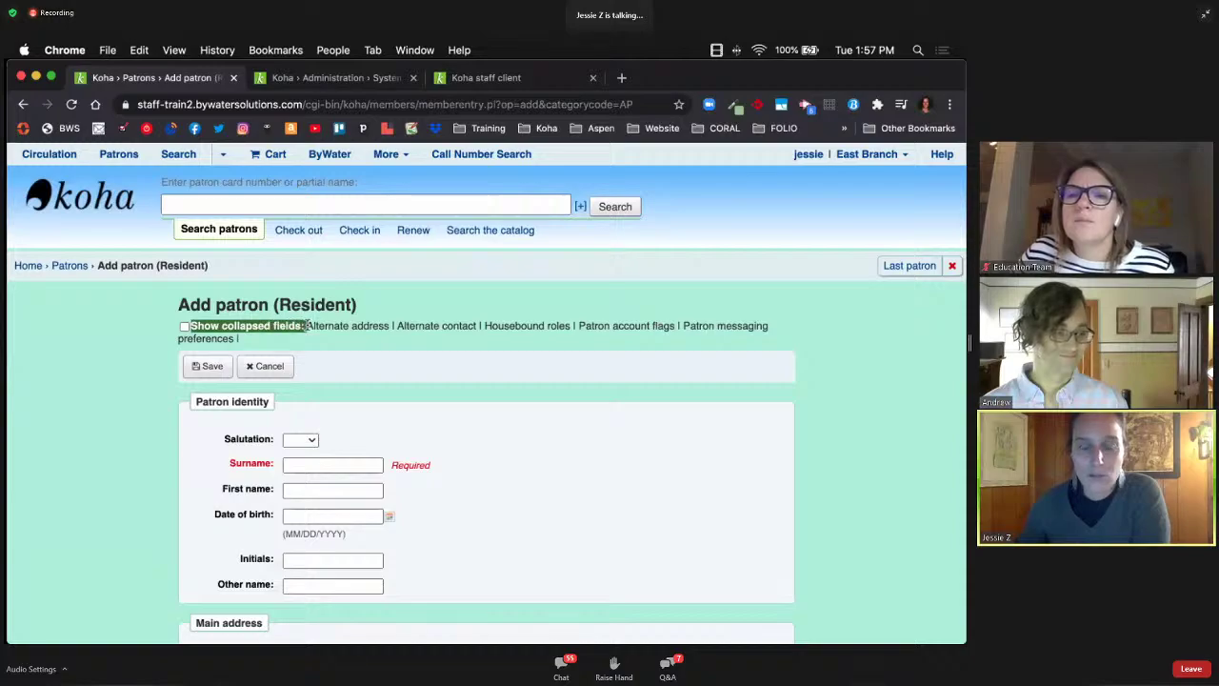
scroll(470, 396, "down", 5)
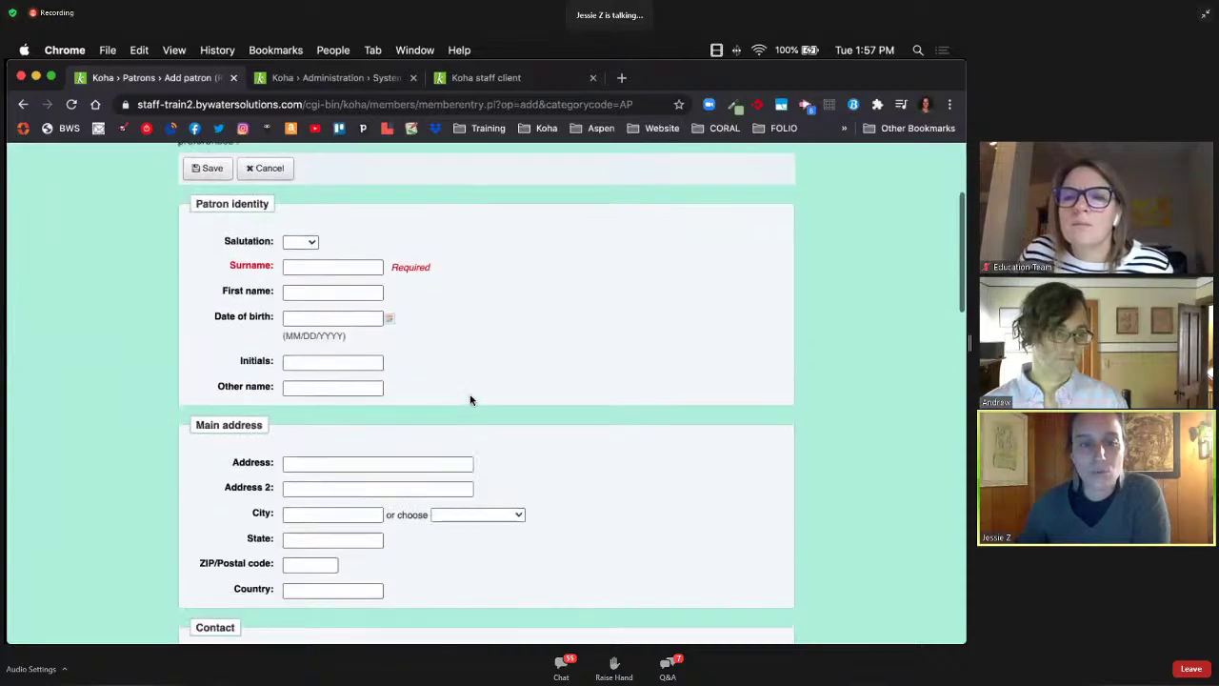
scroll(468, 398, "down", 4)
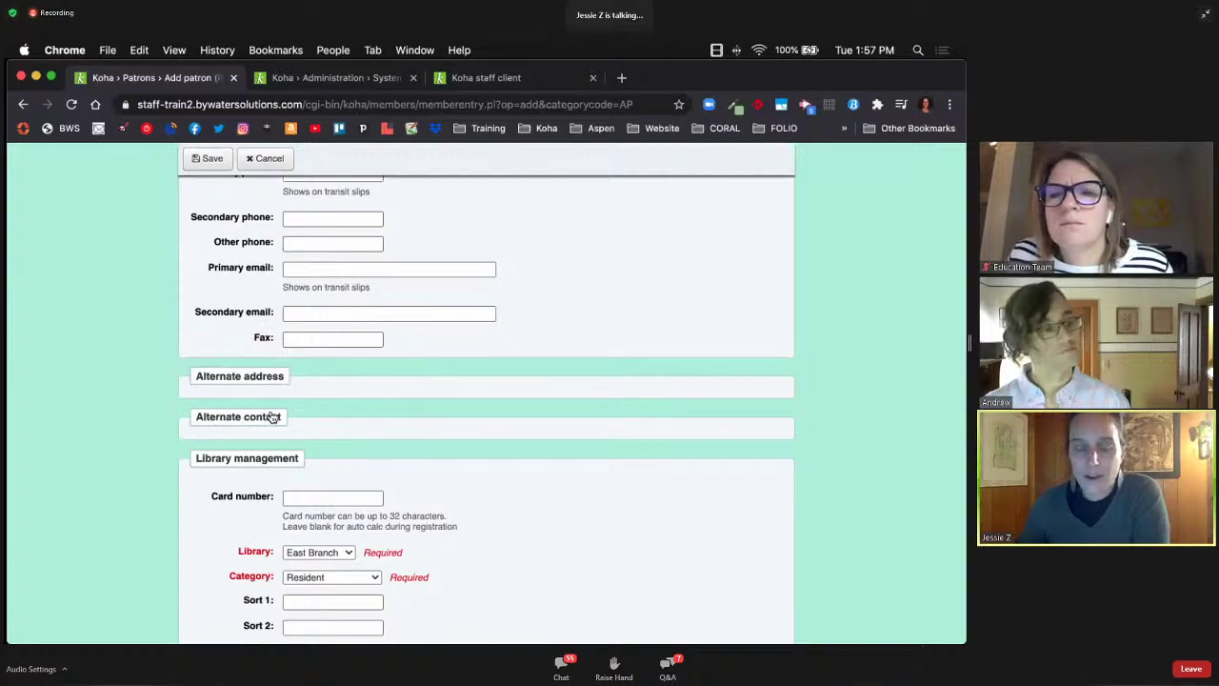
left_click(252, 380)
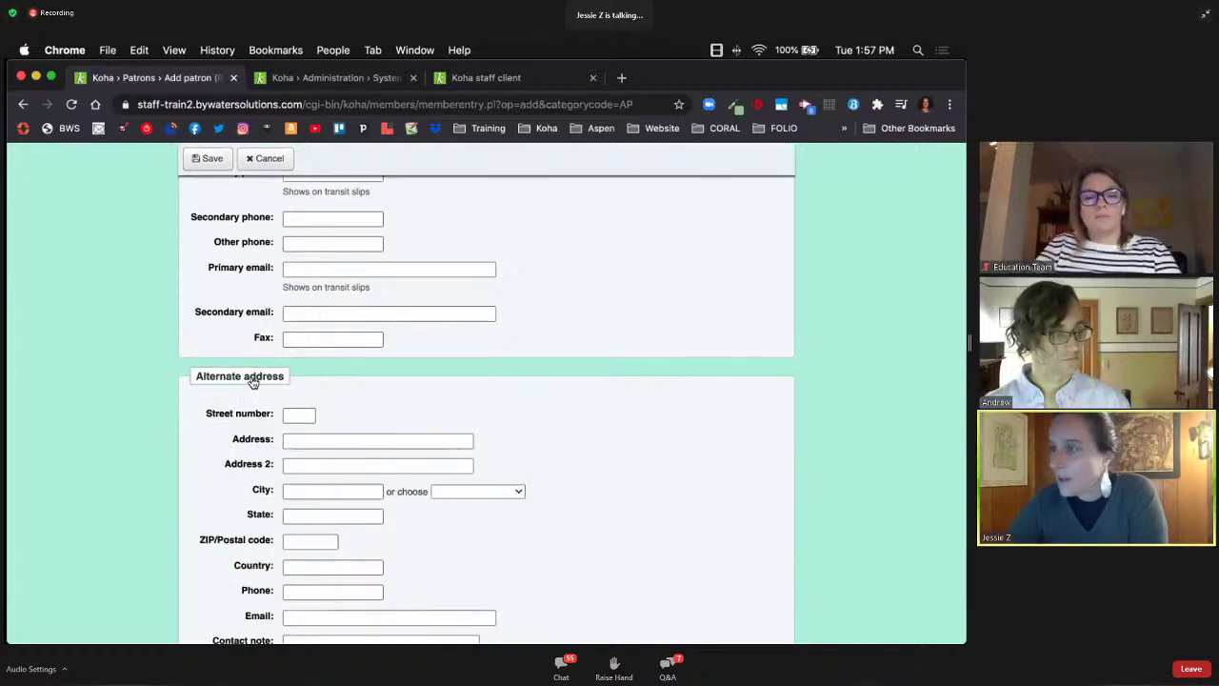
left_click(253, 380)
- Show all collapsed fields of the patron form at once, look through the expanded sections, and hide them again
scroll(252, 381, "up", 5)
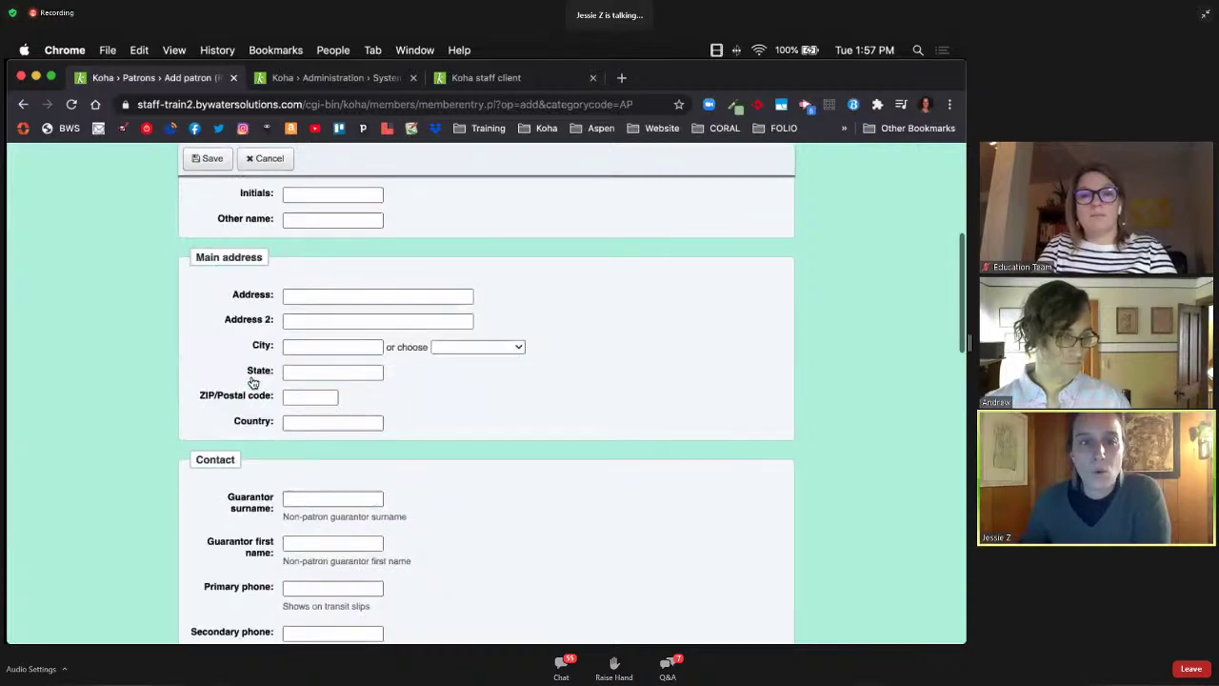
scroll(253, 380, "up", 2)
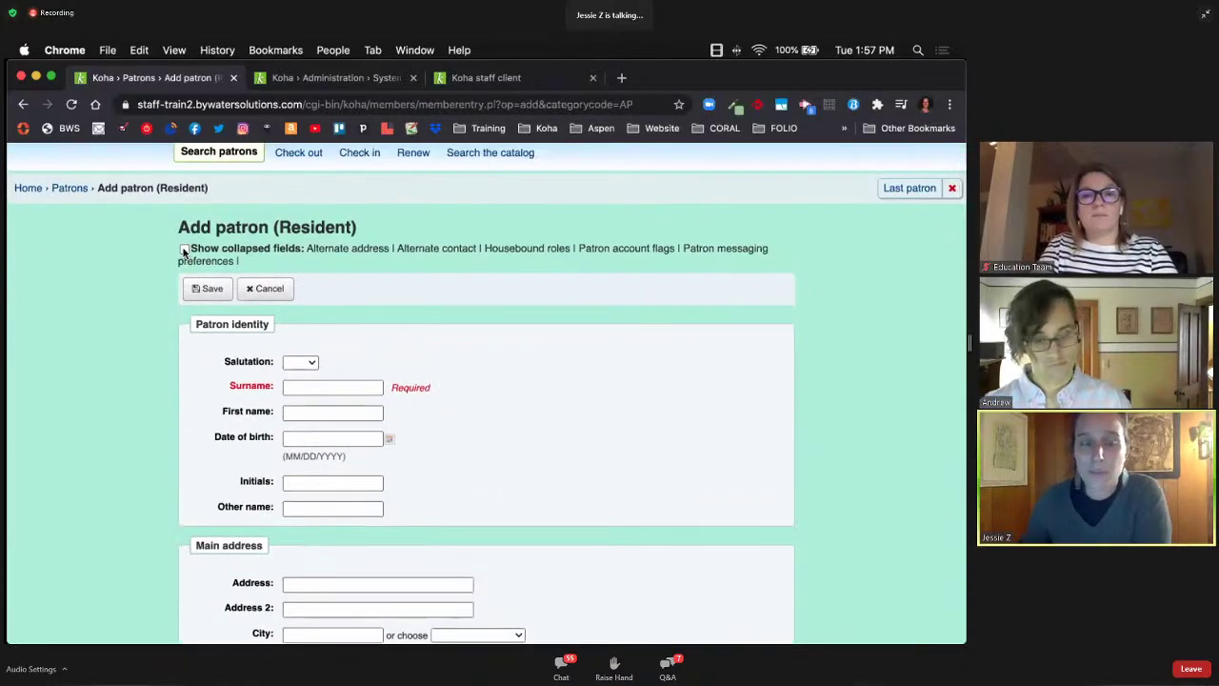
left_click(184, 249)
scroll(385, 265, "down", 10)
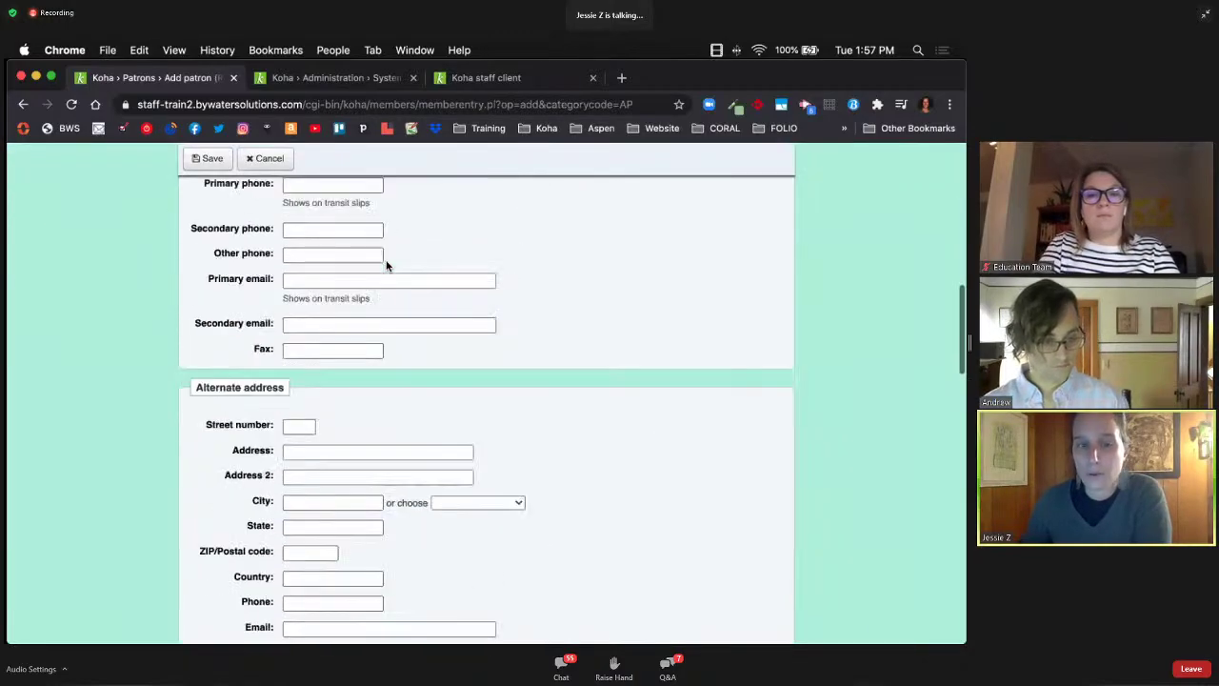
scroll(386, 265, "up", 5)
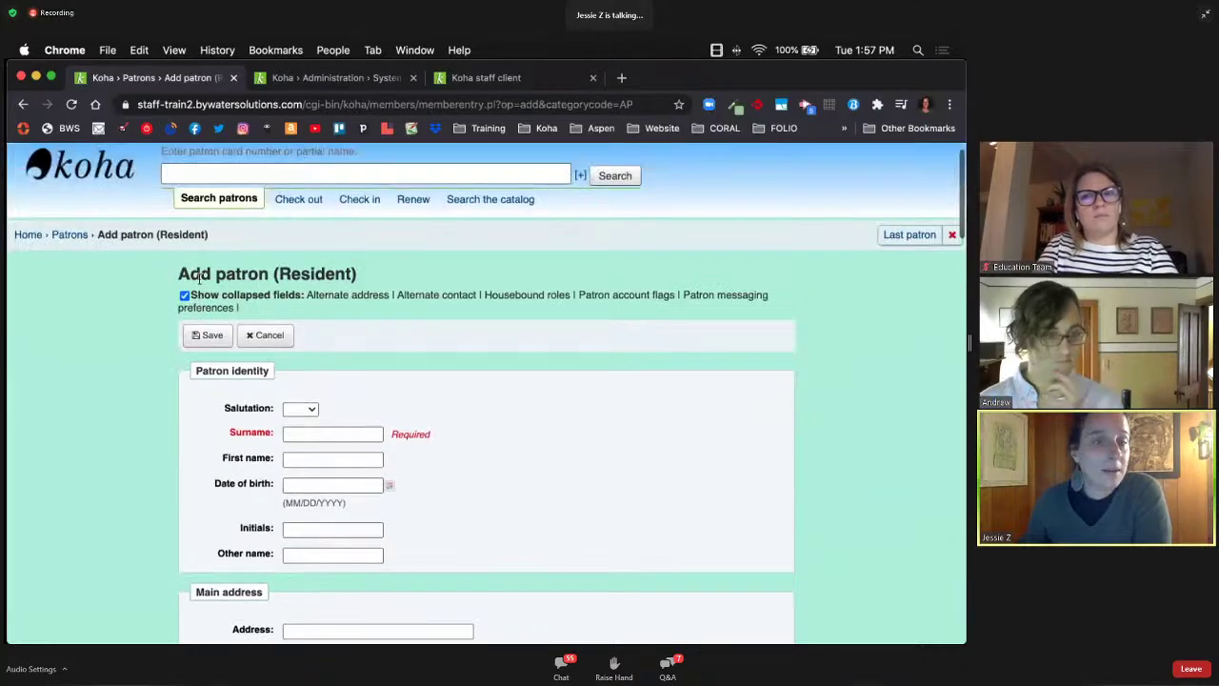
left_click(184, 297)
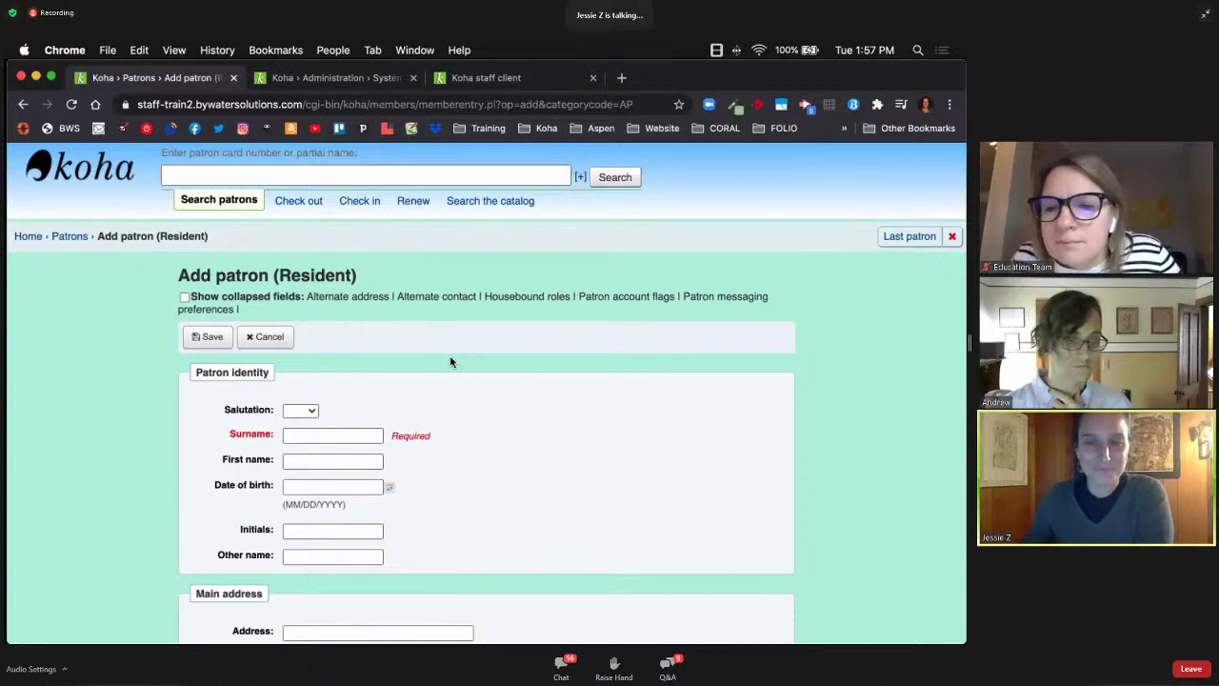
- Examine which guarantor fields the PrefillGuaranteeField preference can copy into a guarantee's entry form, from alternate address to main address
left_click(358, 79)
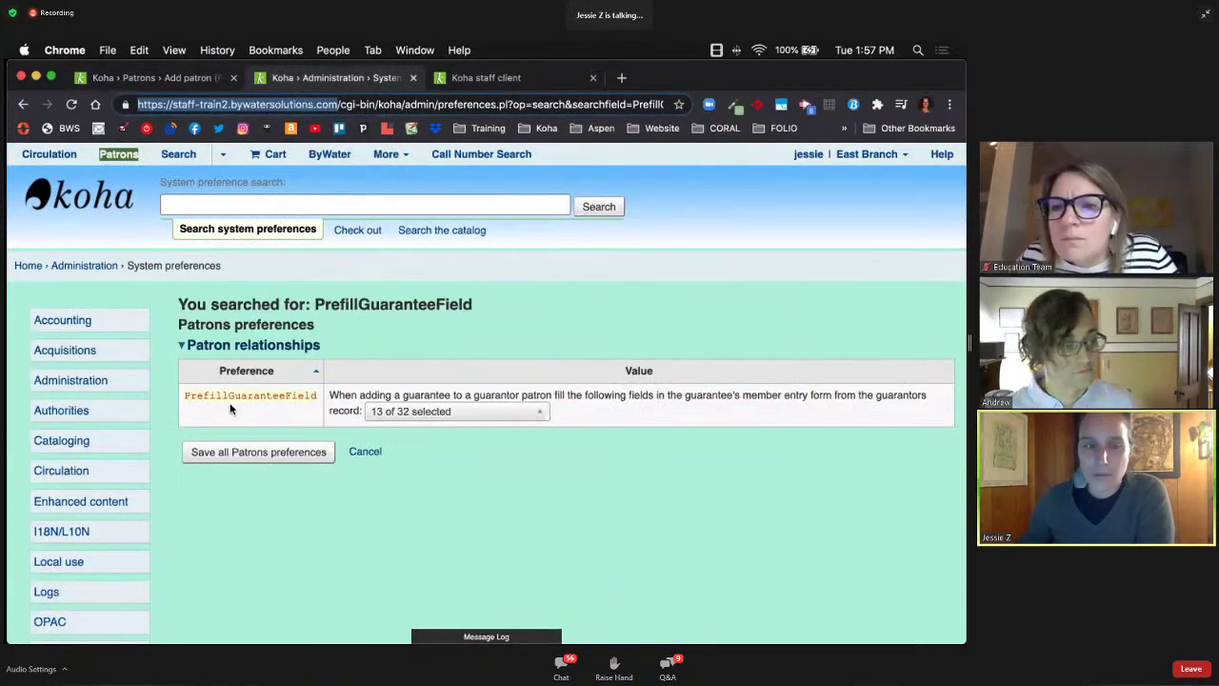
left_click_drag(185, 398, 318, 401)
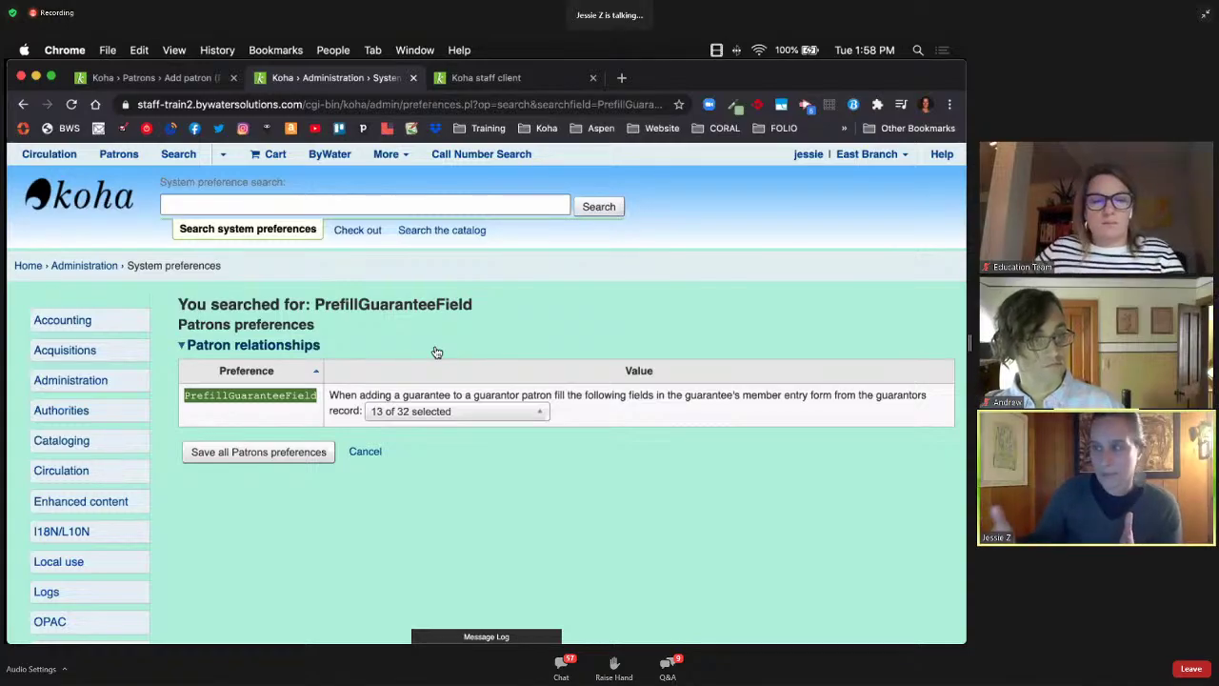
left_click(474, 411)
scroll(475, 419, "down", 1)
scroll(473, 416, "down", 3)
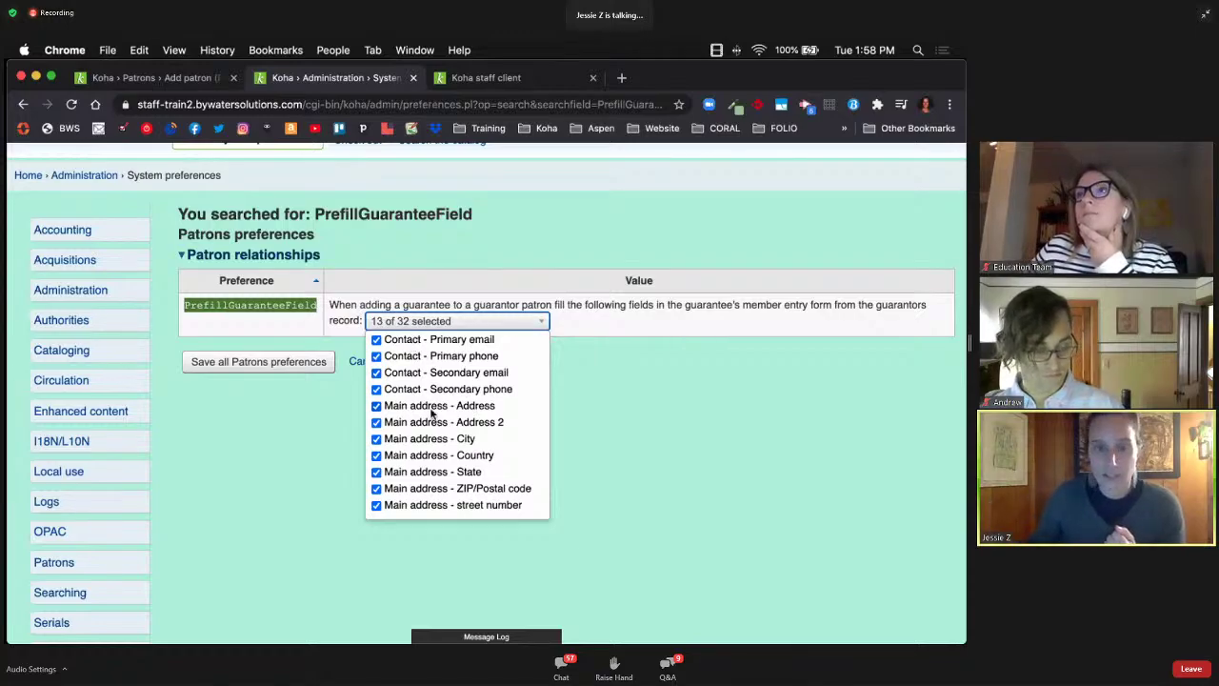
scroll(431, 412, "down", 4)
scroll(451, 362, "up", 10)
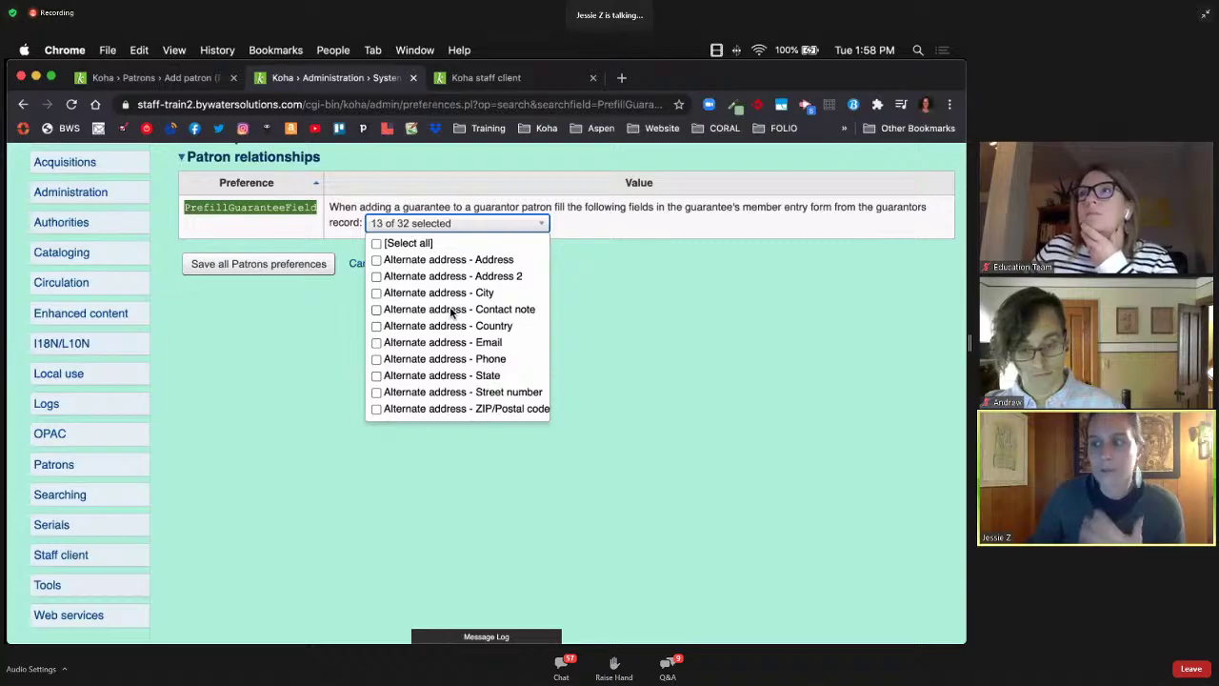
scroll(452, 312, "down", 6)
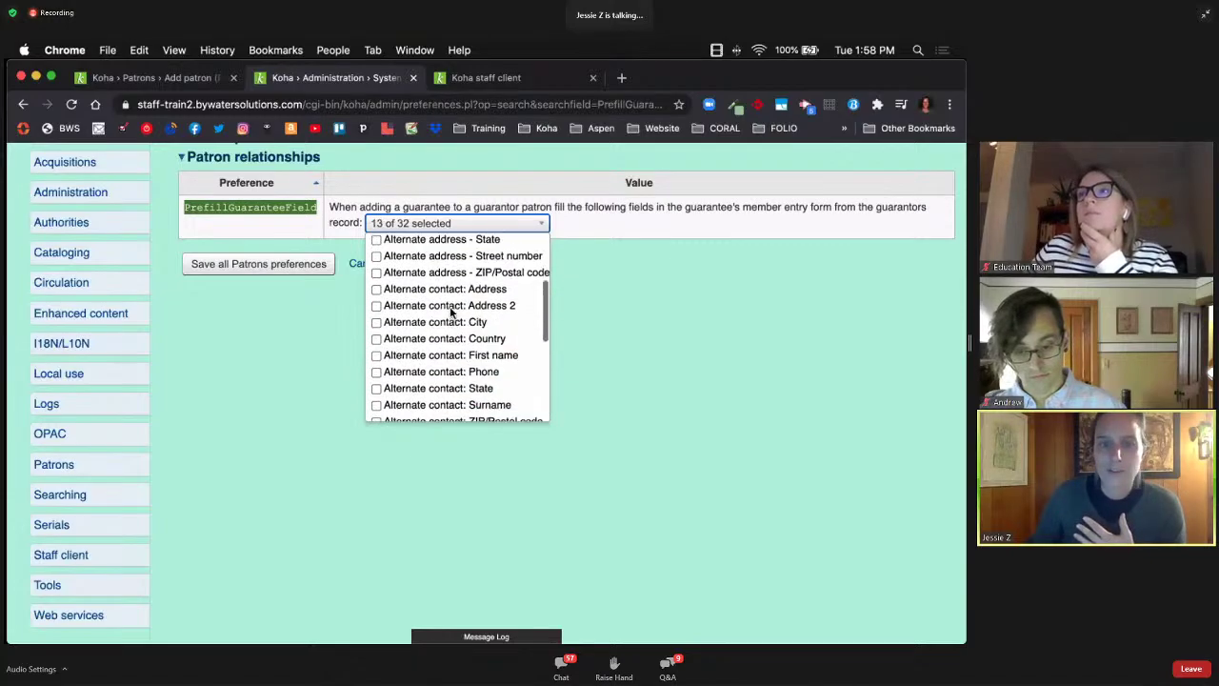
scroll(452, 312, "down", 3)
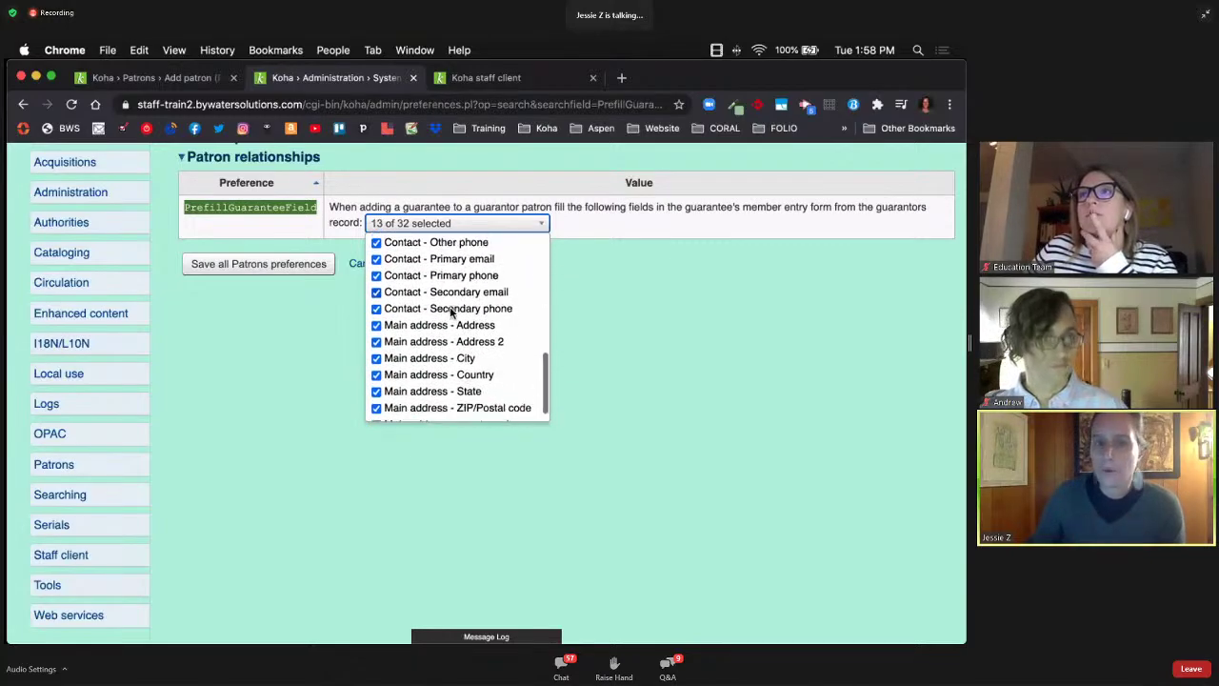
scroll(452, 313, "down", 1)
scroll(451, 313, "up", 4)
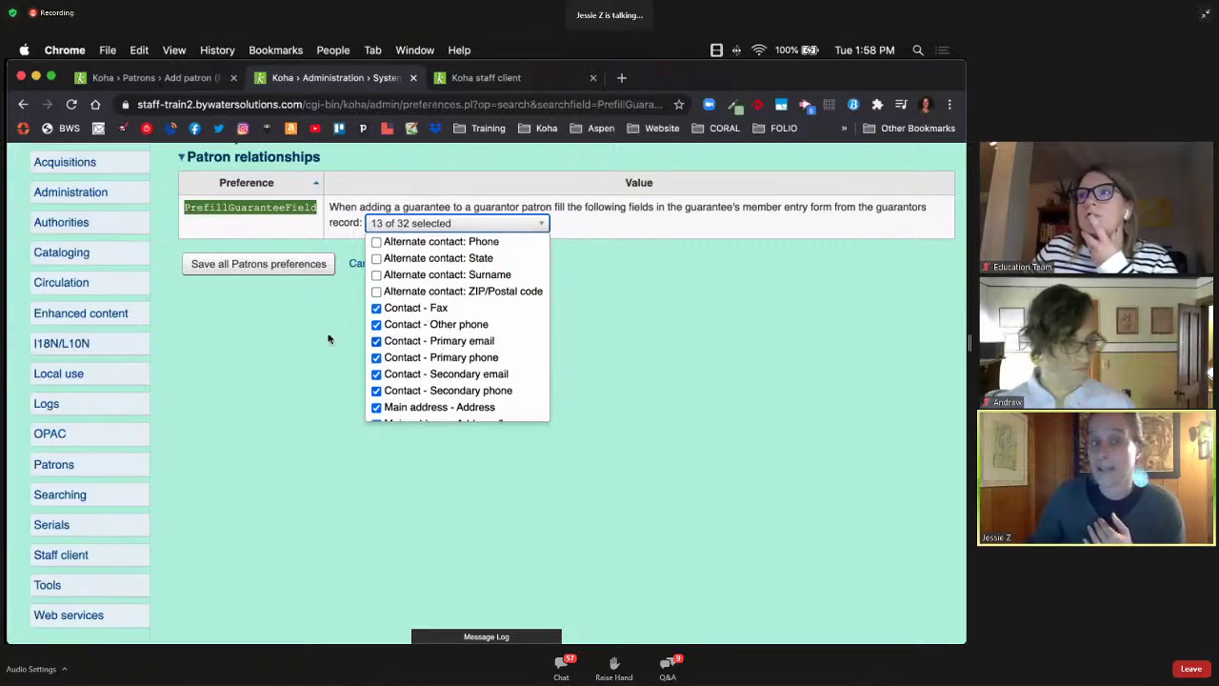
left_click(287, 337)
scroll(287, 337, "up", 4)
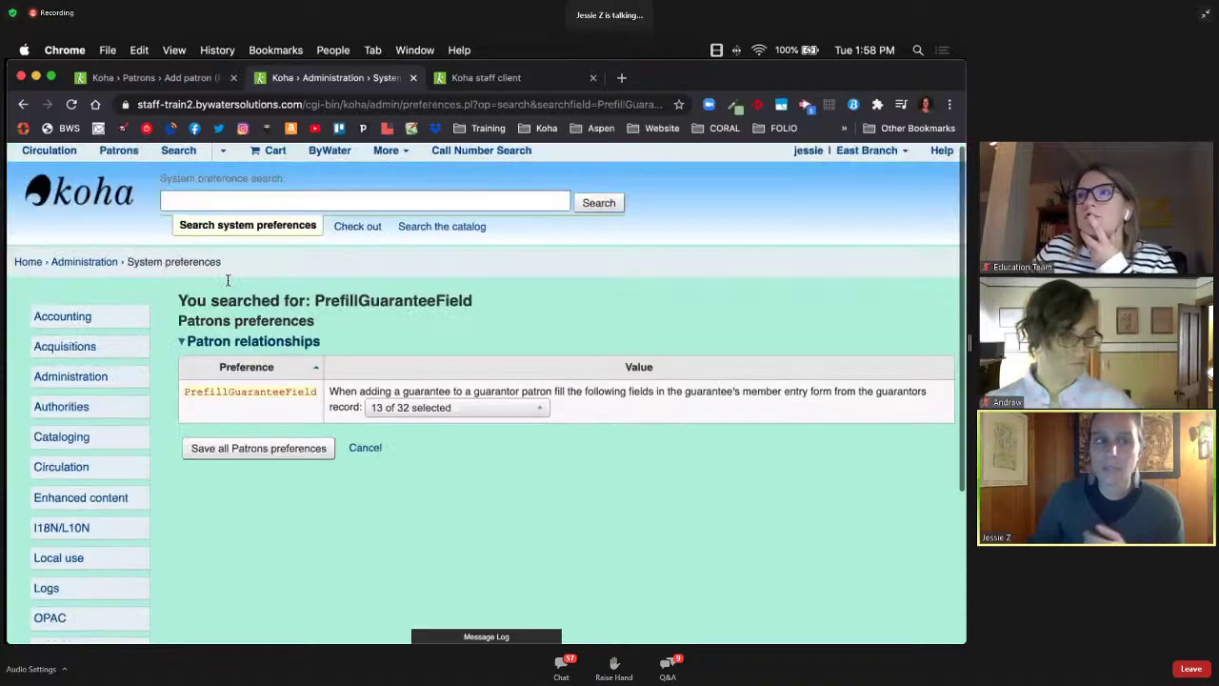
- Start adding a guarantee to the patron filed under last name I and review the new form's guarantor, address and contact fields
left_click(120, 153)
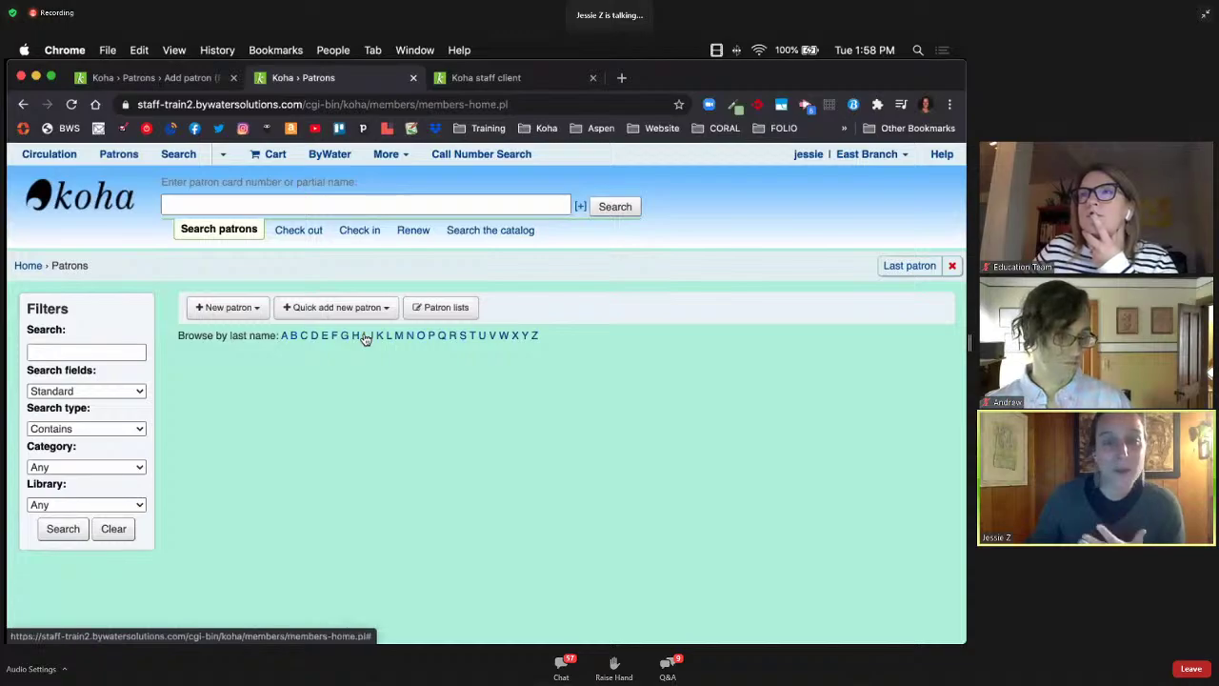
left_click(364, 337)
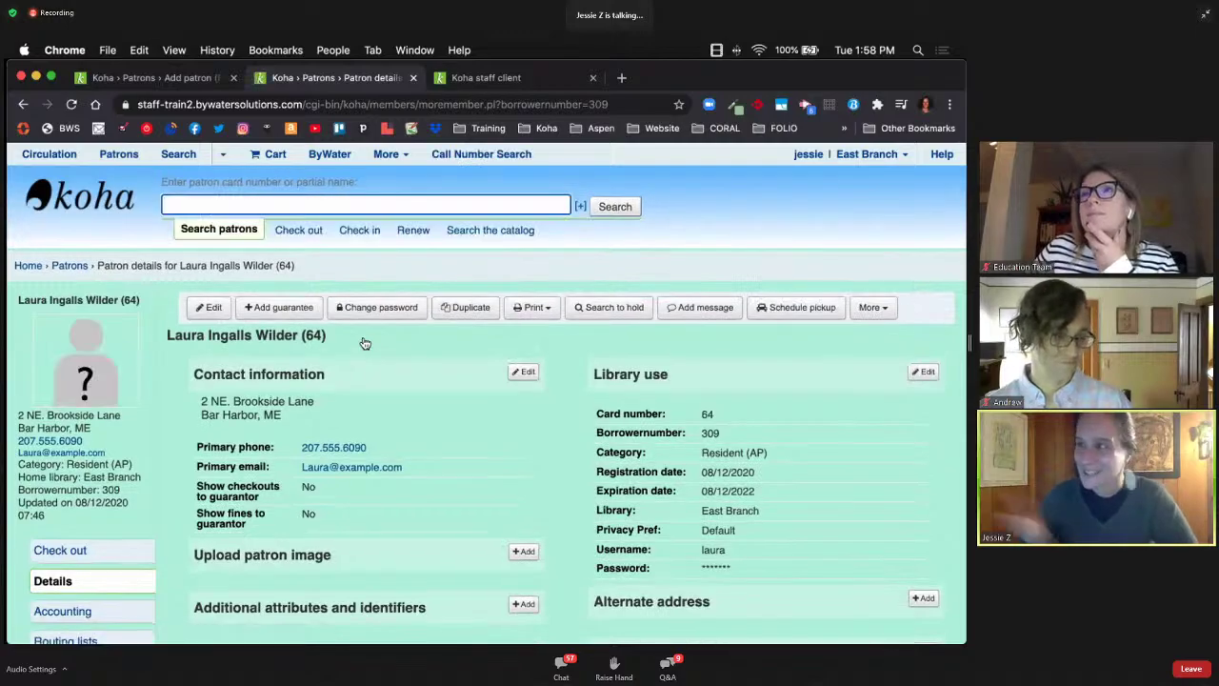
left_click(278, 307)
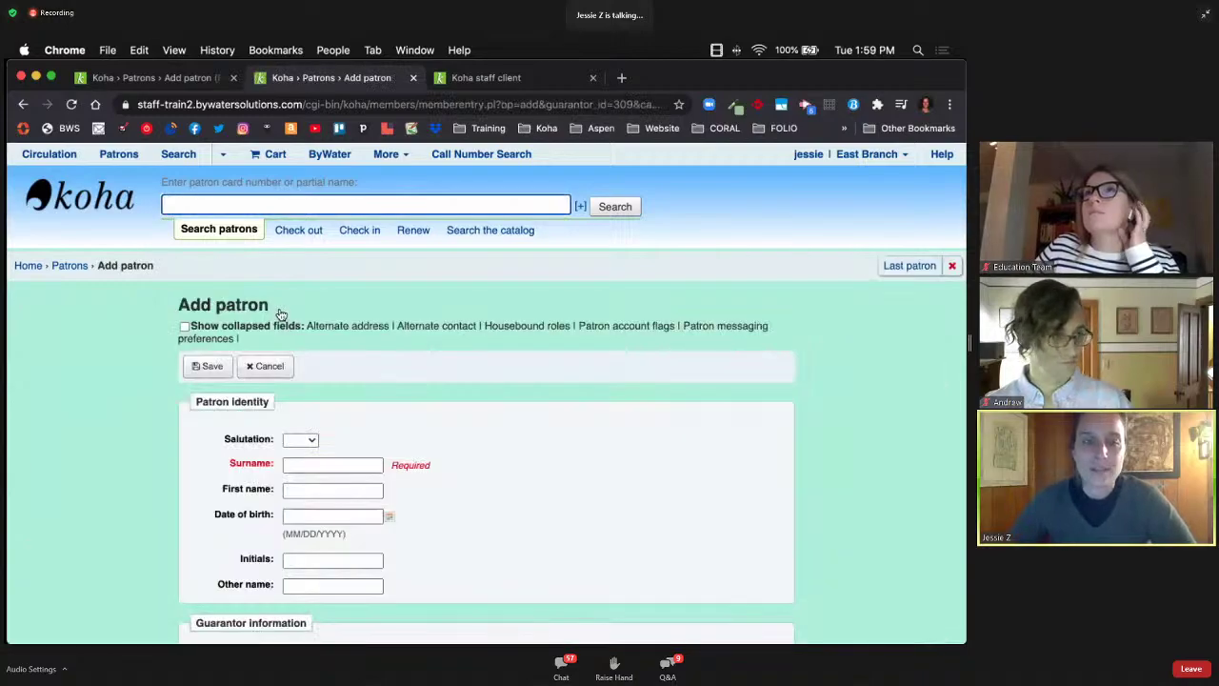
scroll(281, 314, "down", 10)
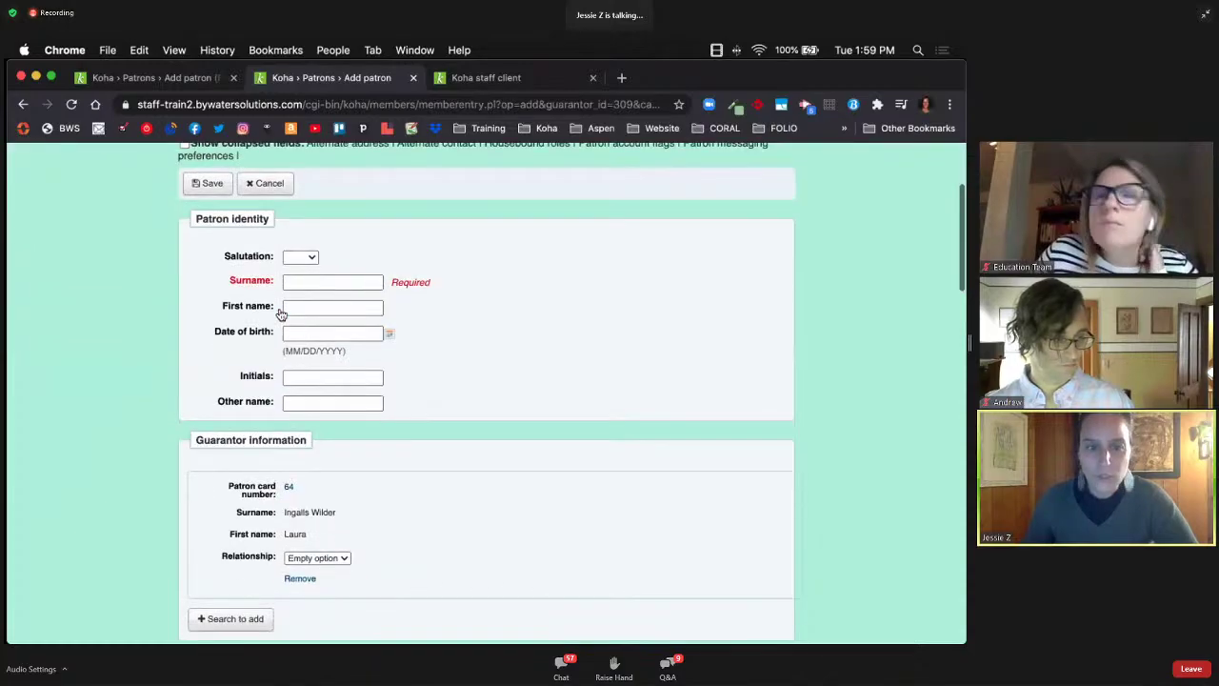
scroll(281, 314, "down", 2)
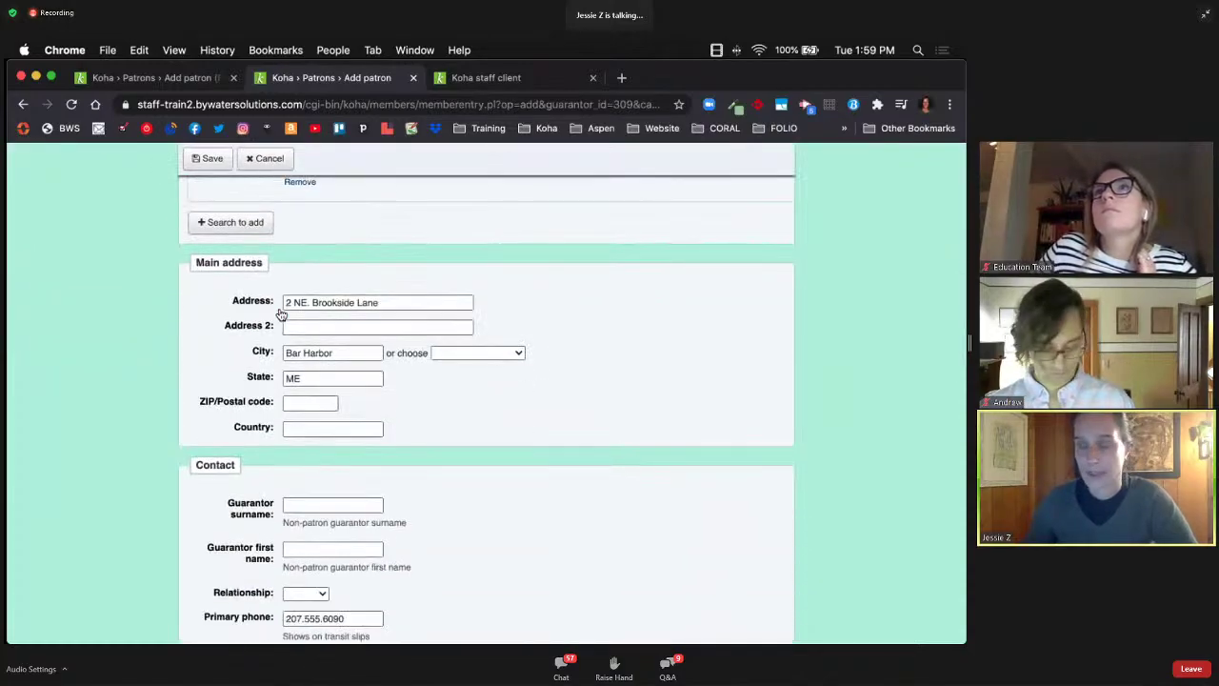
scroll(281, 314, "down", 7)
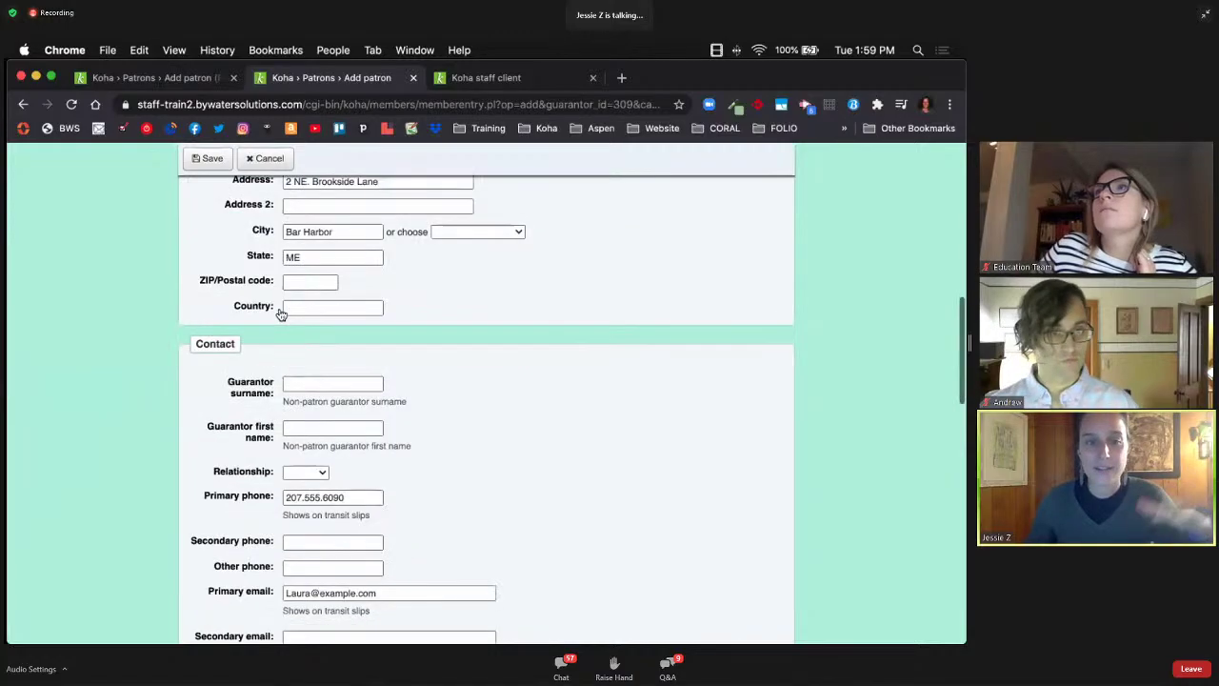
scroll(281, 314, "down", 1)
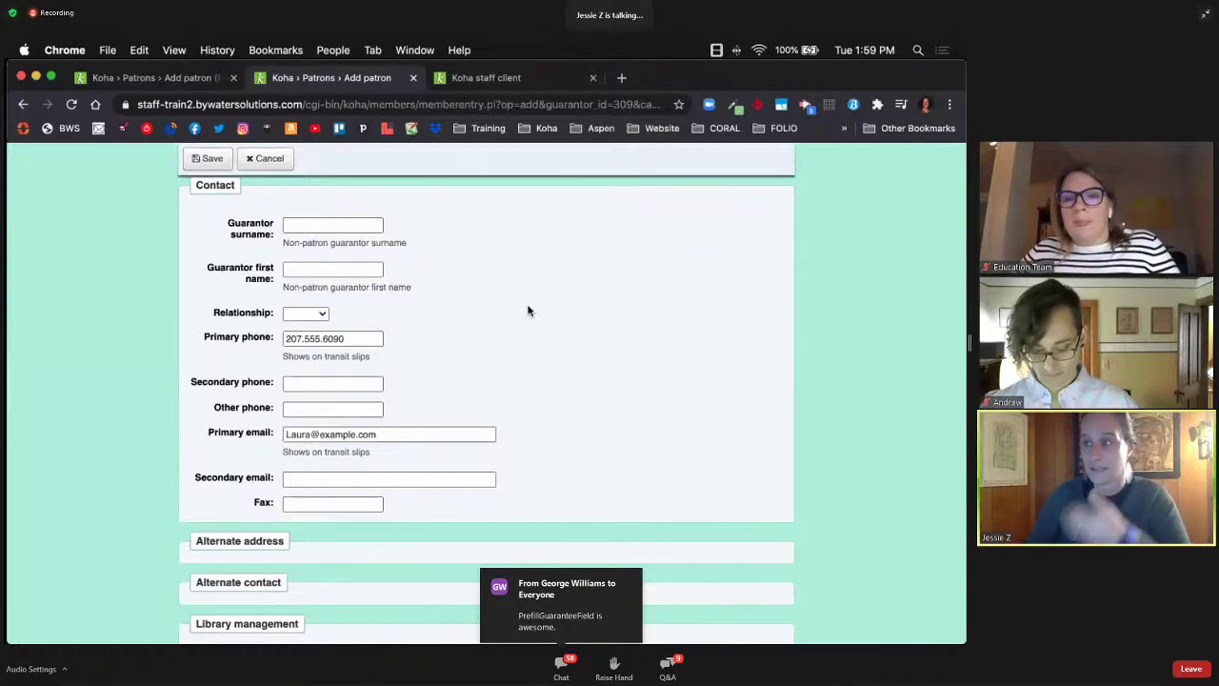
scroll(529, 311, "up", 10)
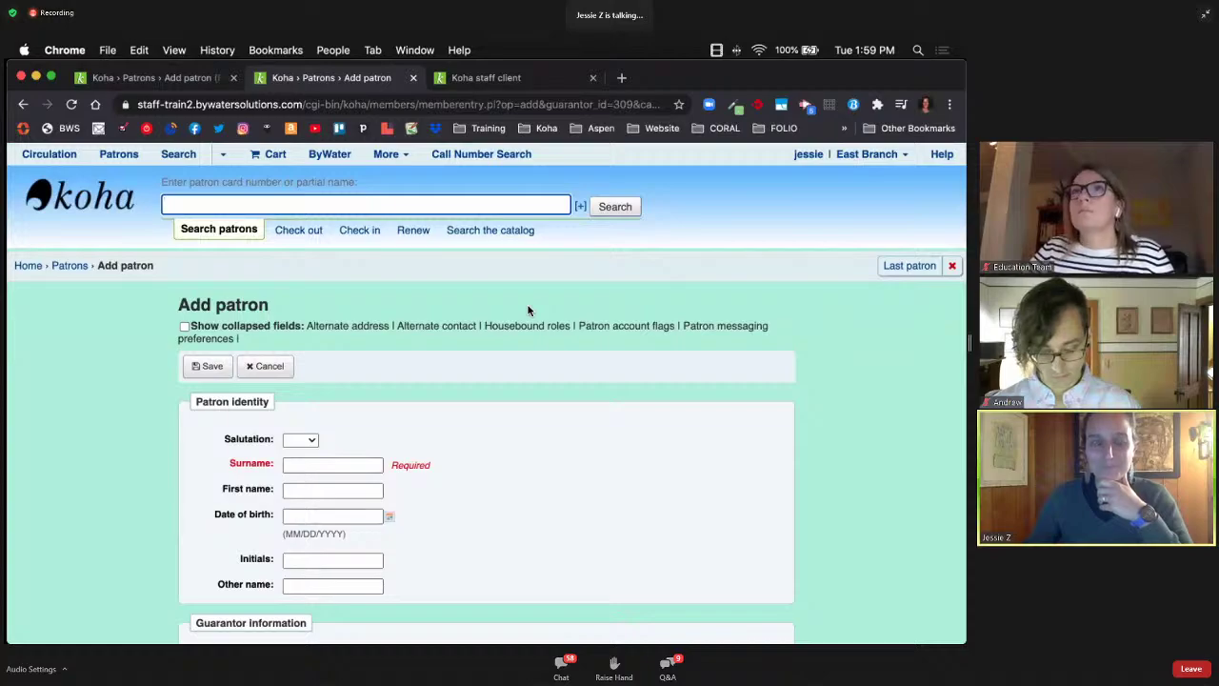
- Open the catalog's item search form and examine its library, location, item type, collection and status filters
left_click(512, 80)
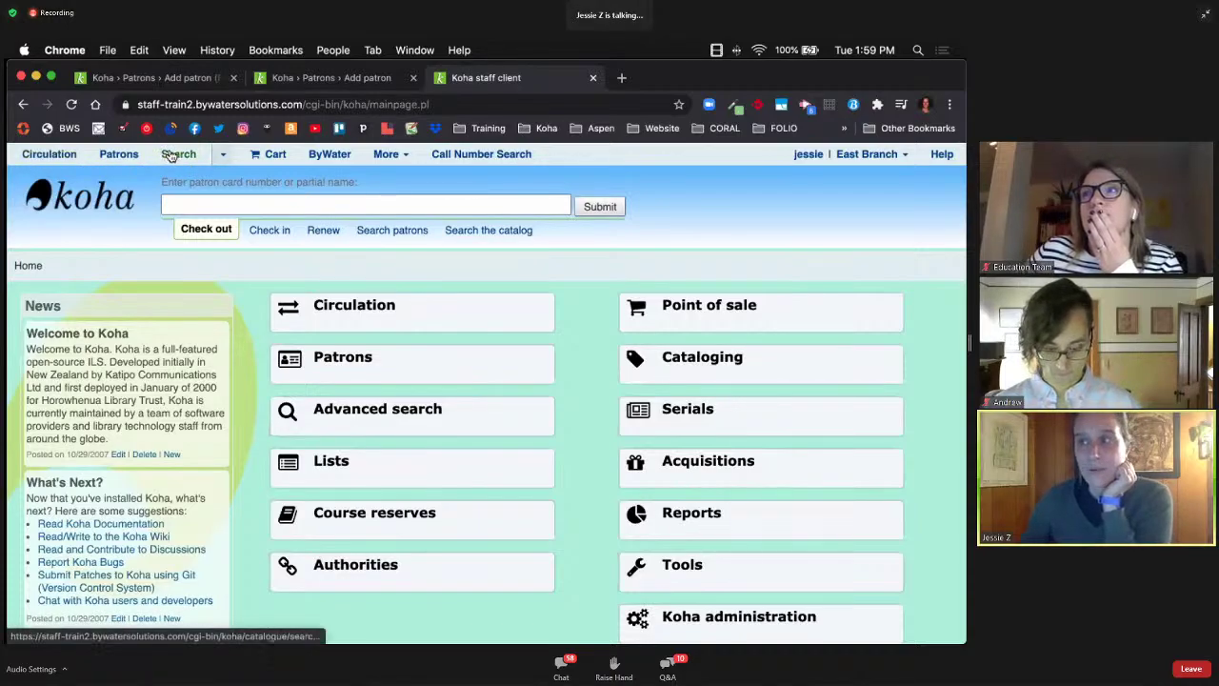
left_click(226, 157)
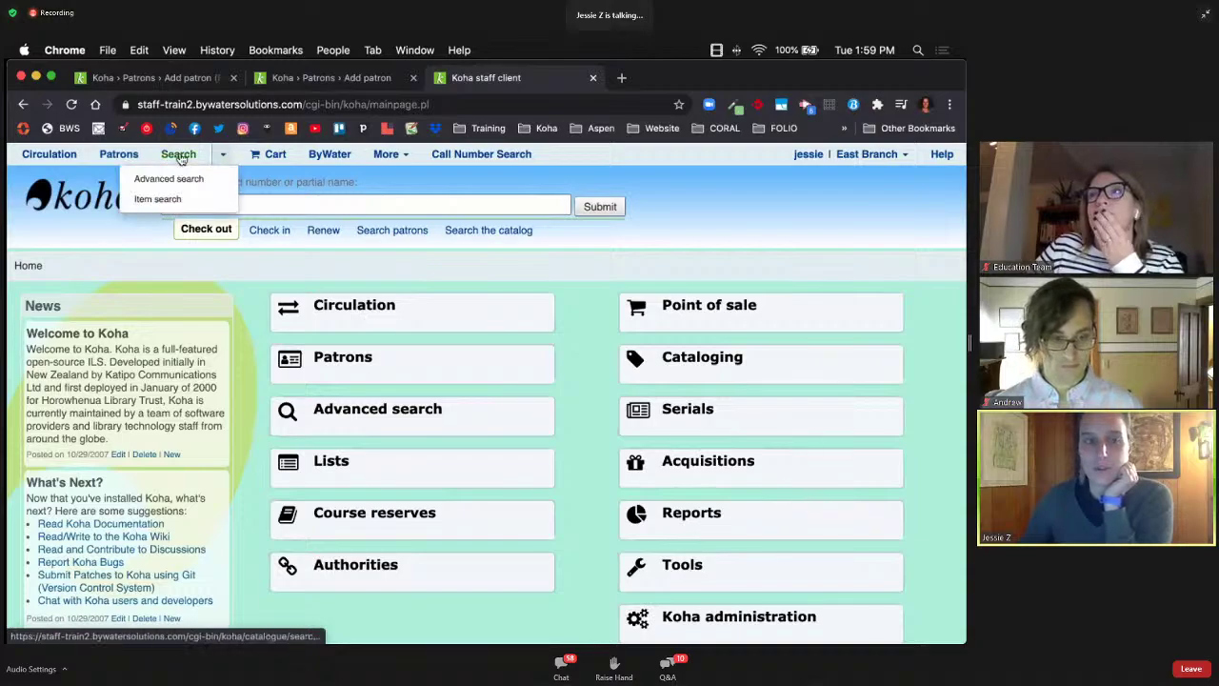
left_click(194, 202)
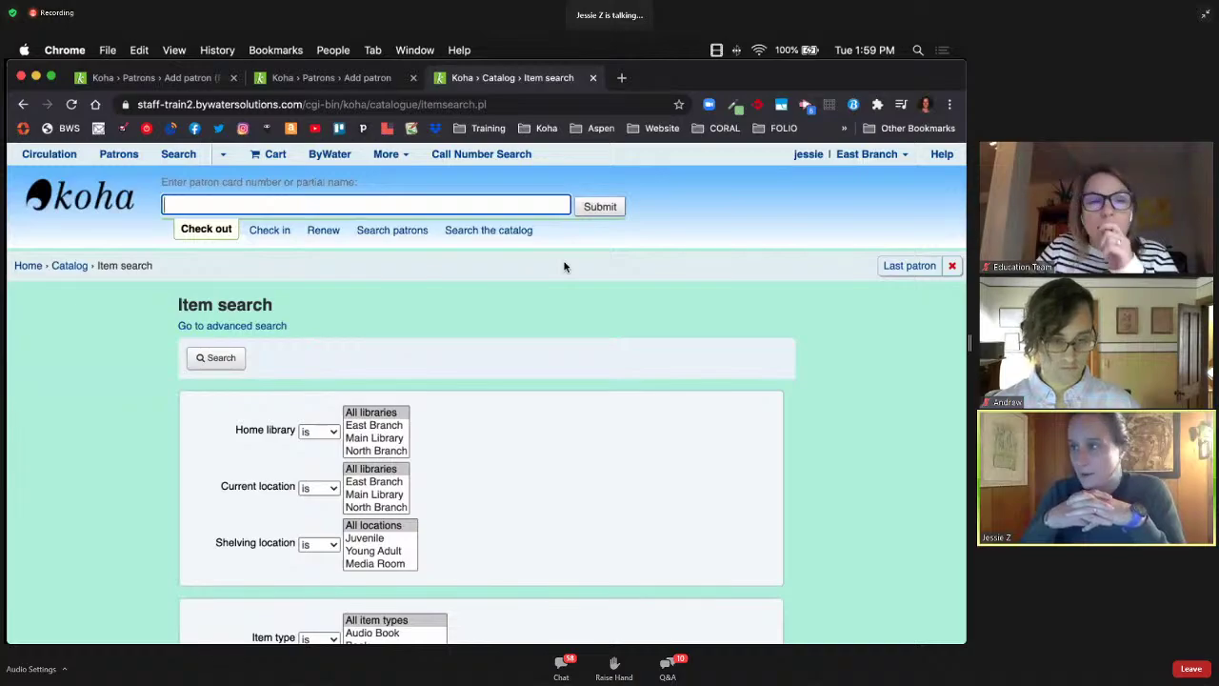
scroll(564, 267, "down", 2)
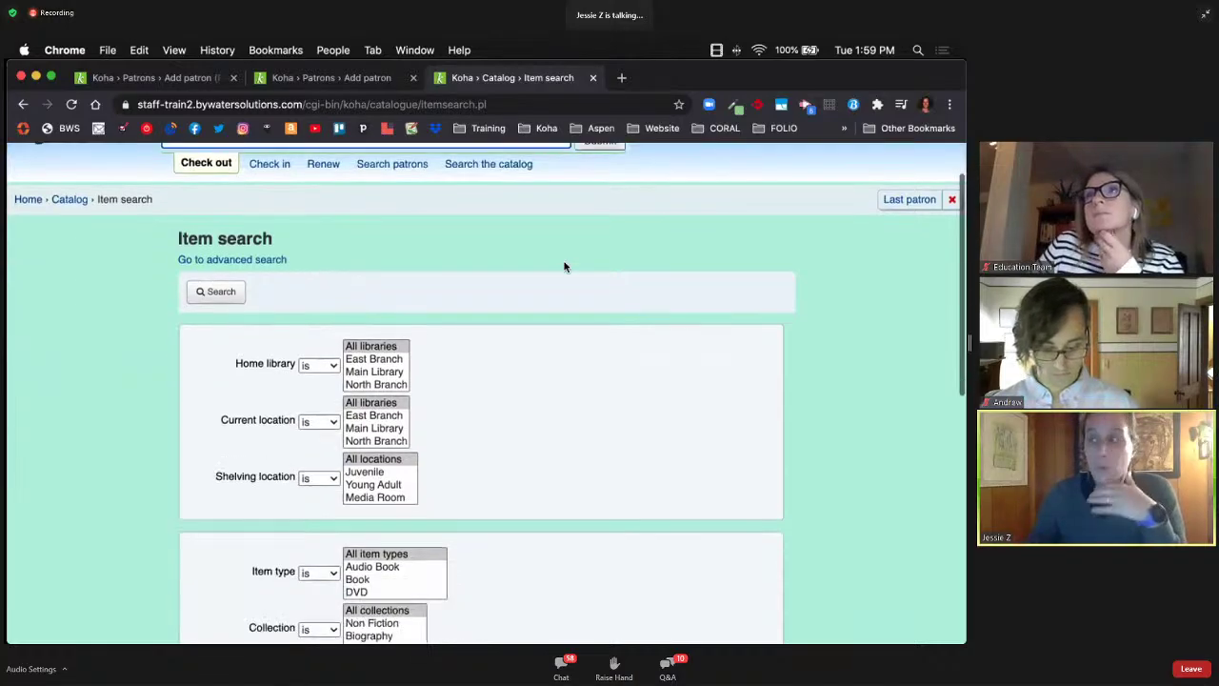
scroll(564, 267, "down", 1)
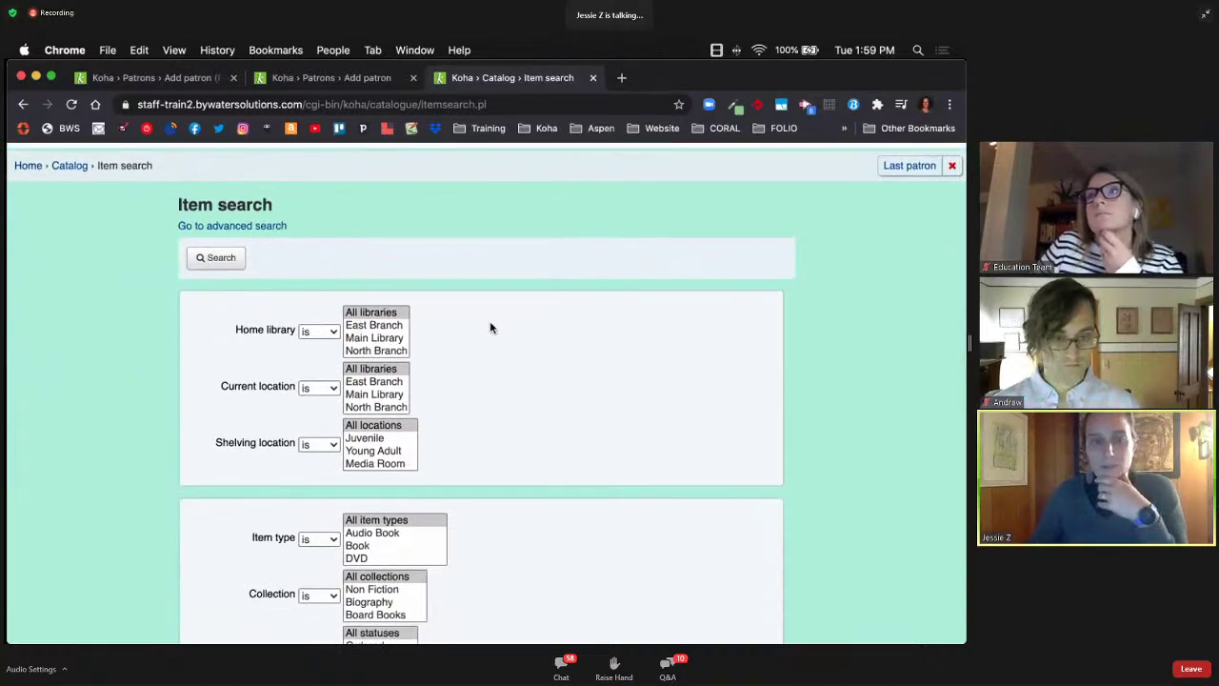
scroll(510, 324, "down", 3)
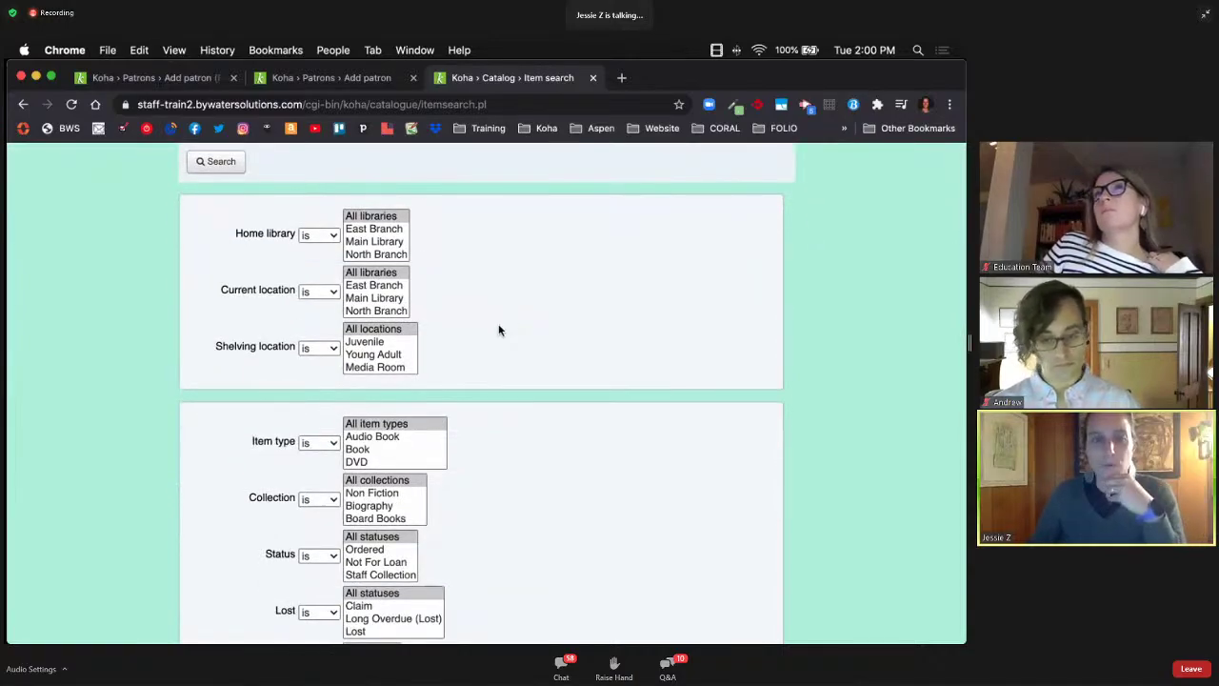
- Look through the shelving location options and limit the item search to the Young Adult shelving location
scroll(498, 330, "down", 1)
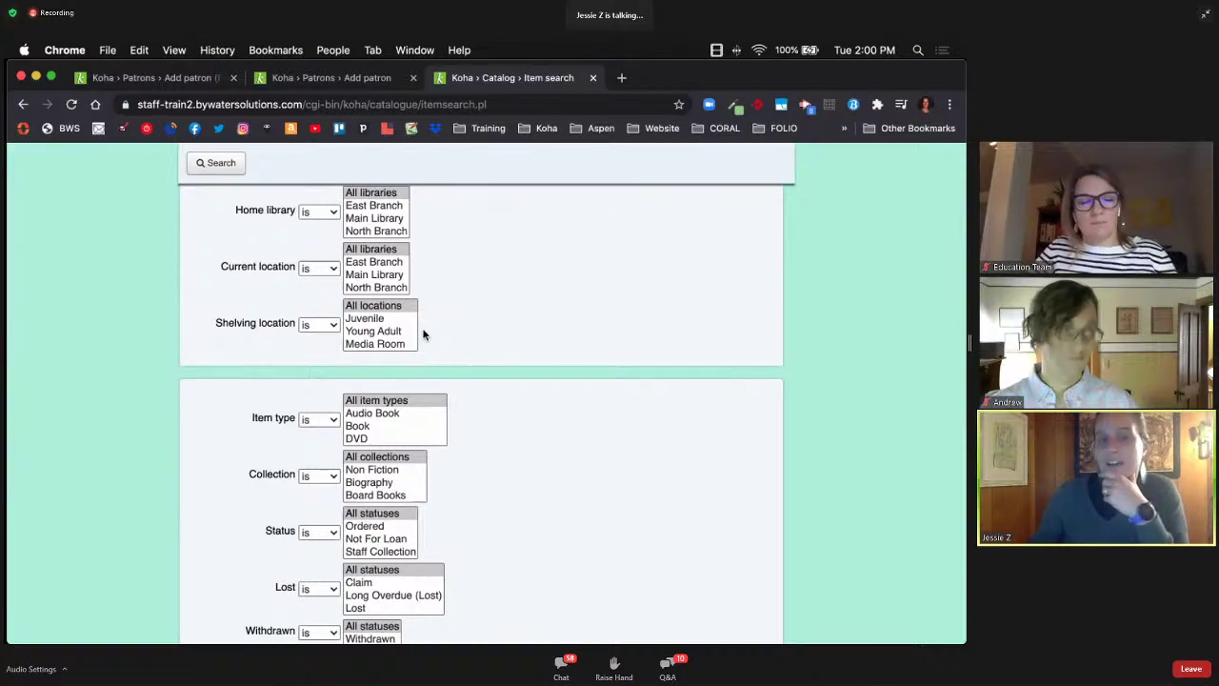
scroll(400, 333, "down", 2)
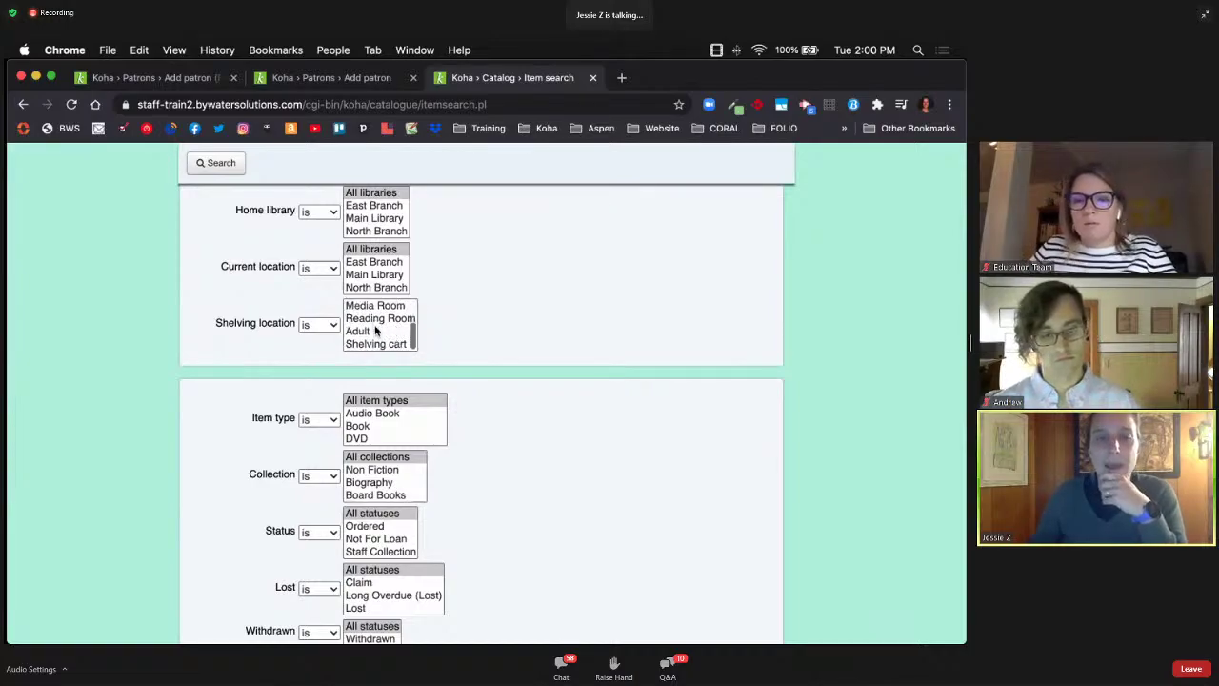
scroll(376, 334, "down", 1)
scroll(378, 302, "up", 2)
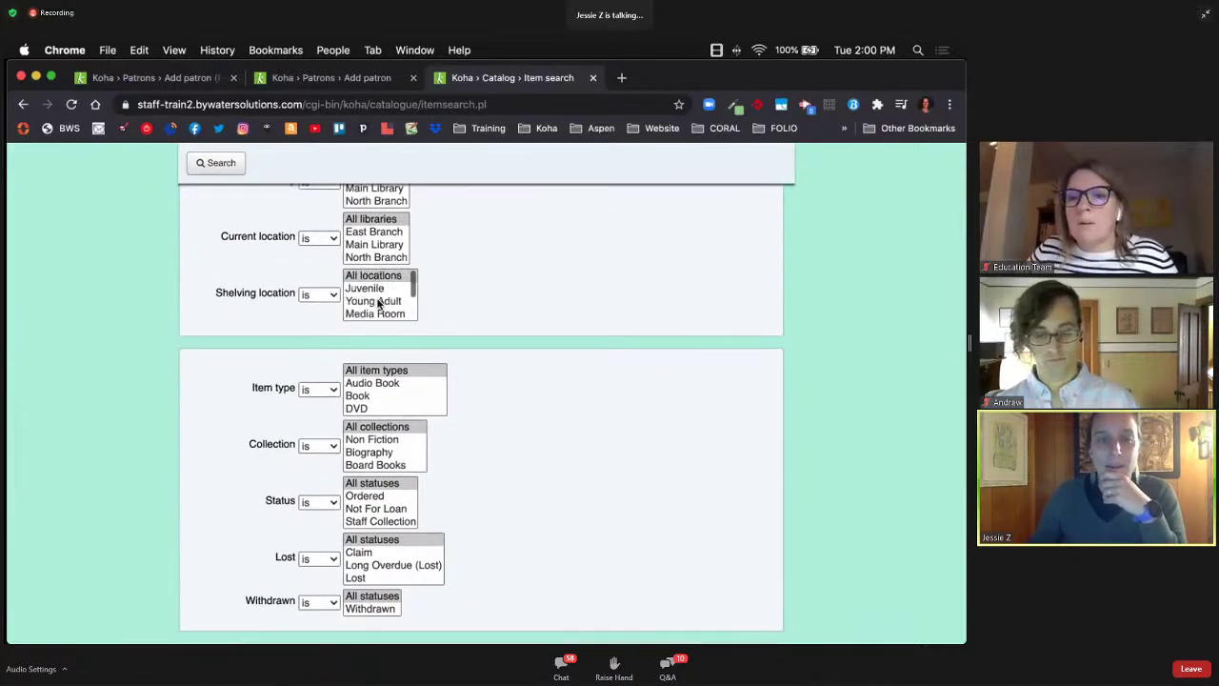
left_click(383, 301)
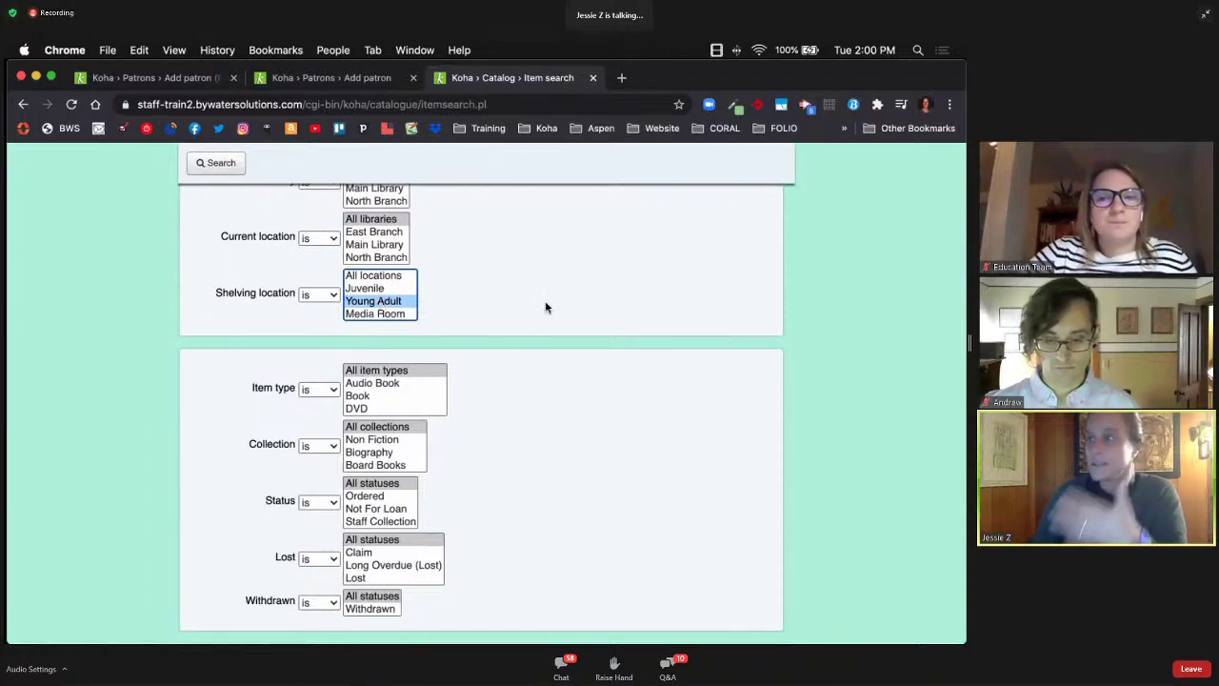
- Examine the remaining item search filters, from item type and lost status to barcode, call number range, damaged status, checkout criteria and output format
scroll(545, 305, "down", 1)
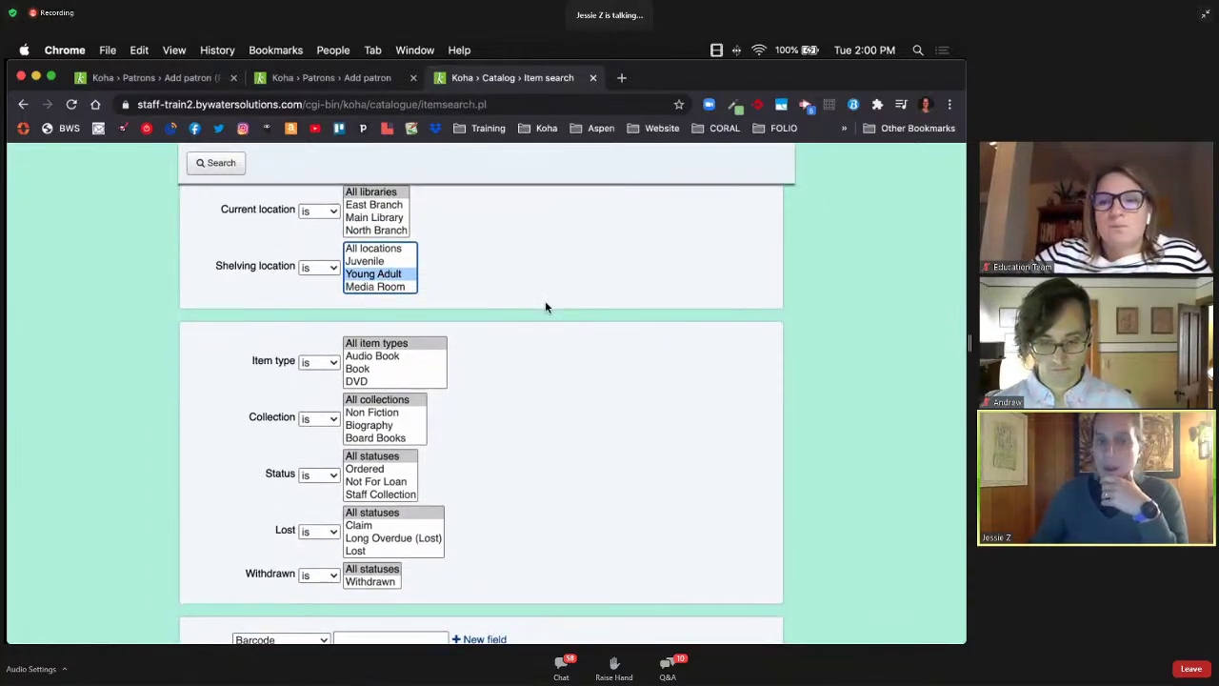
scroll(572, 285, "down", 3)
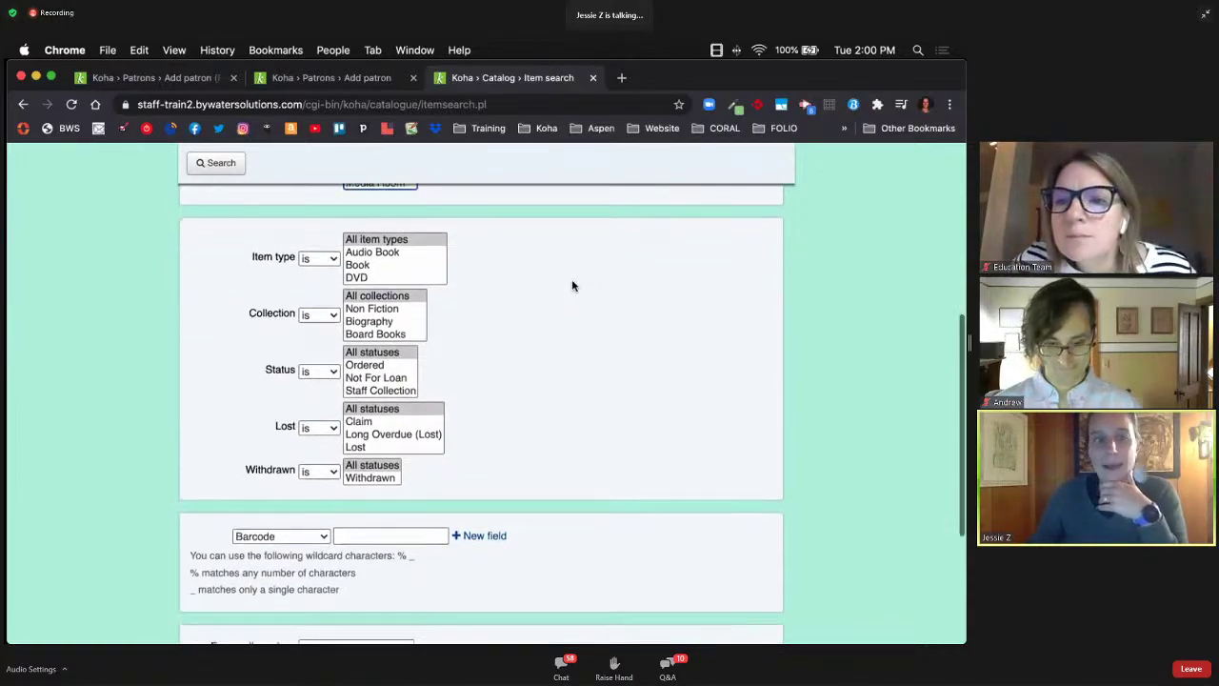
scroll(573, 285, "down", 2)
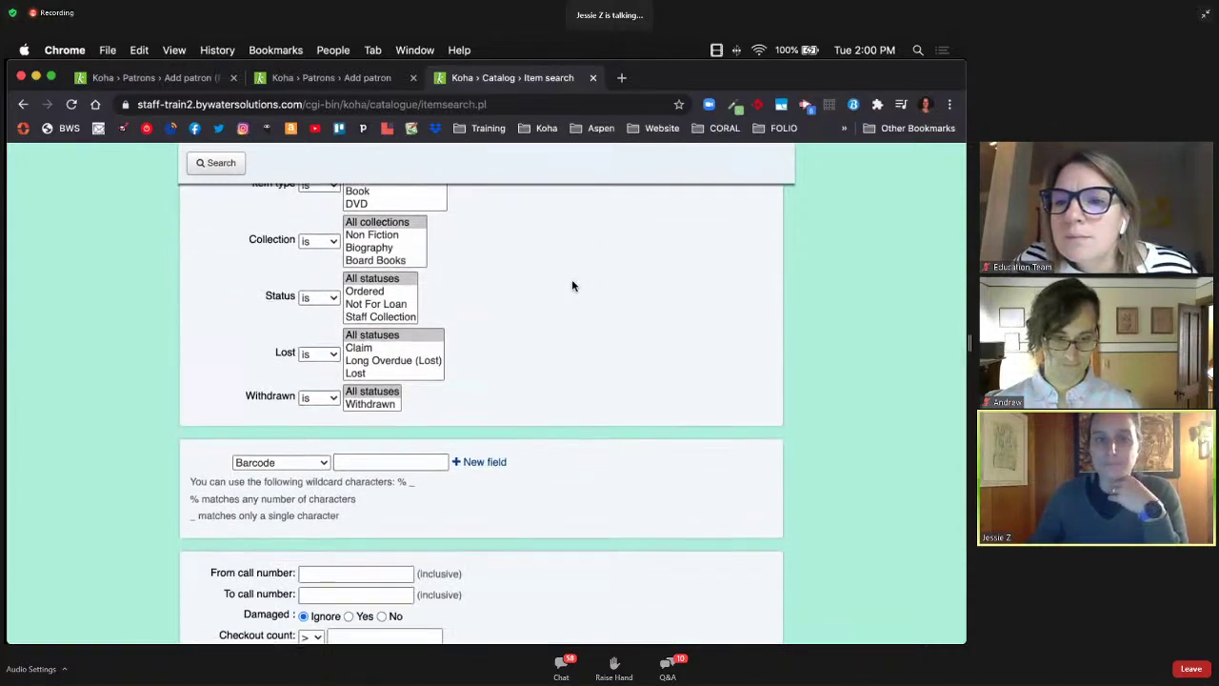
scroll(572, 285, "down", 2)
scroll(572, 285, "down", 2)
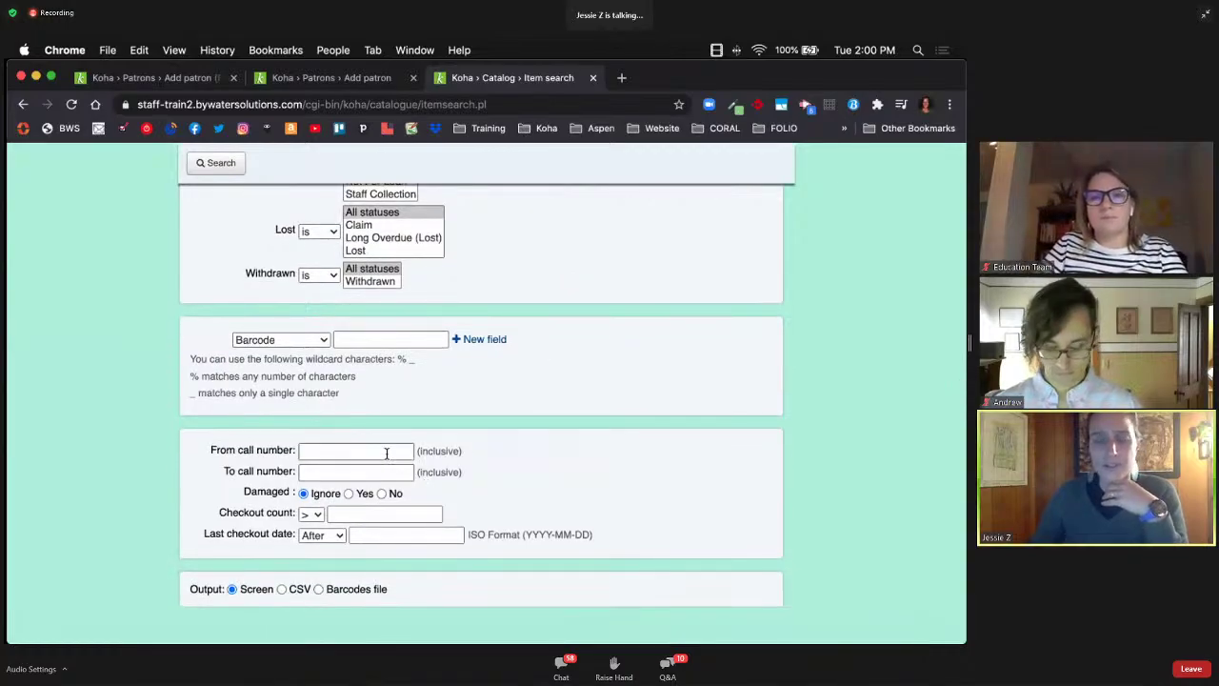
- Run the item search with the call number range left blank and the output set to Screen
left_click(386, 452)
left_click(381, 470)
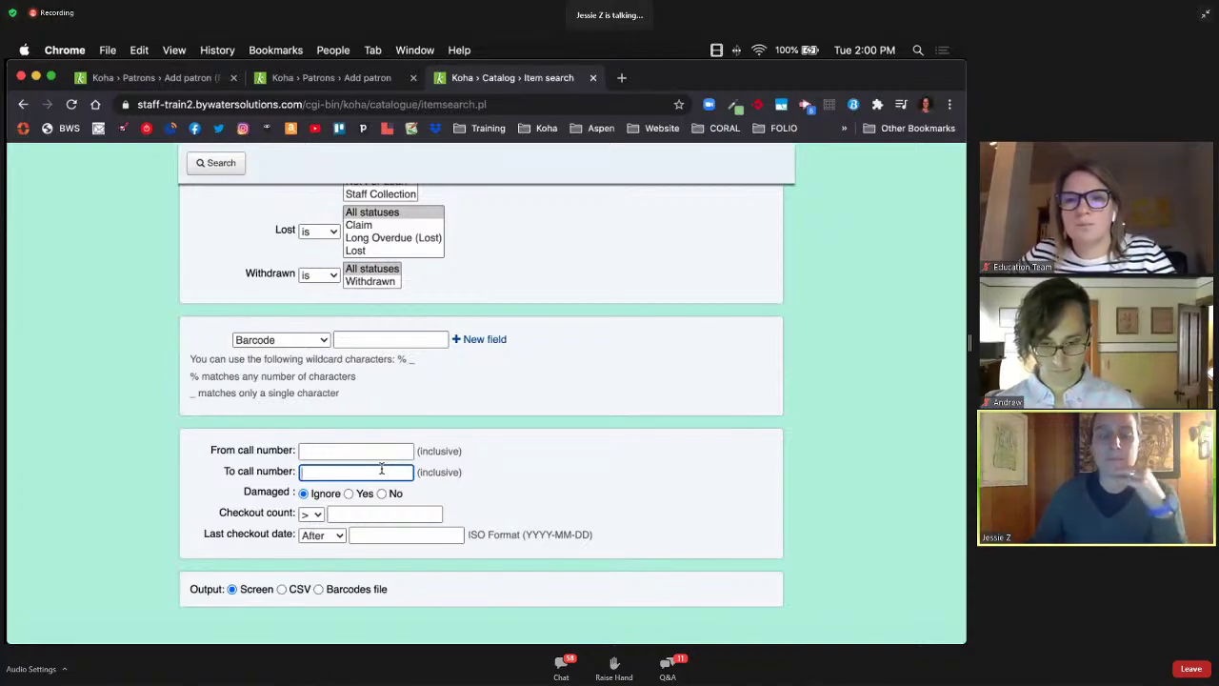
scroll(381, 469, "down", 2)
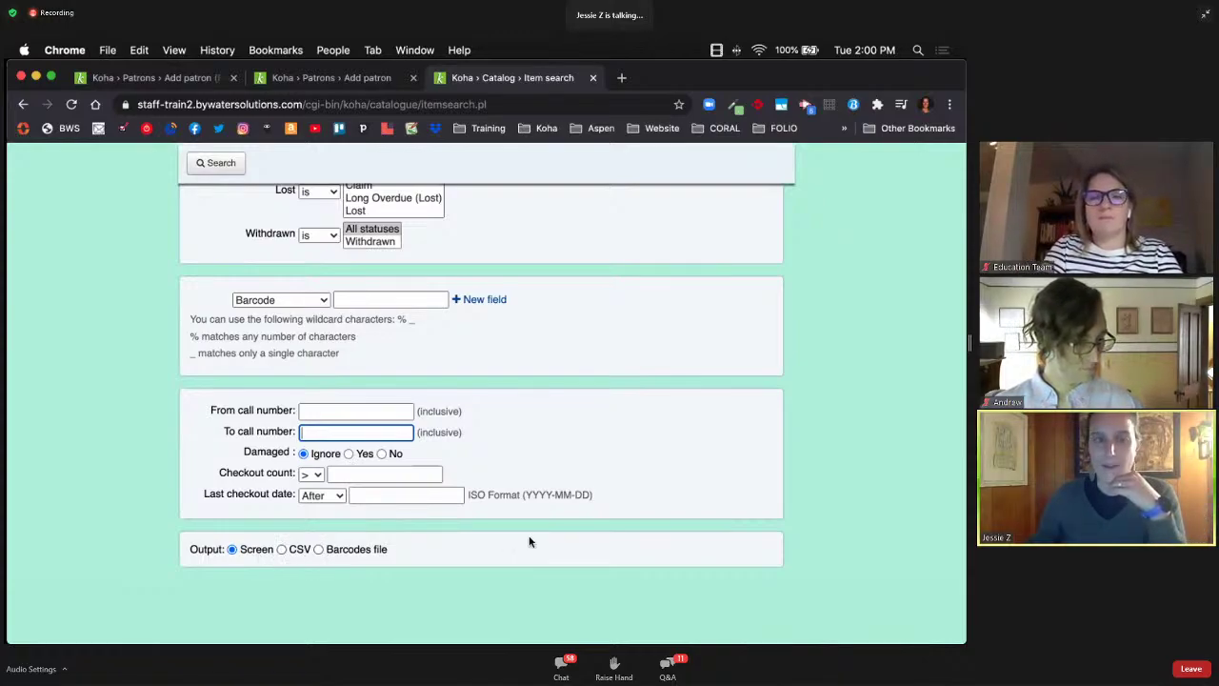
left_click(219, 163)
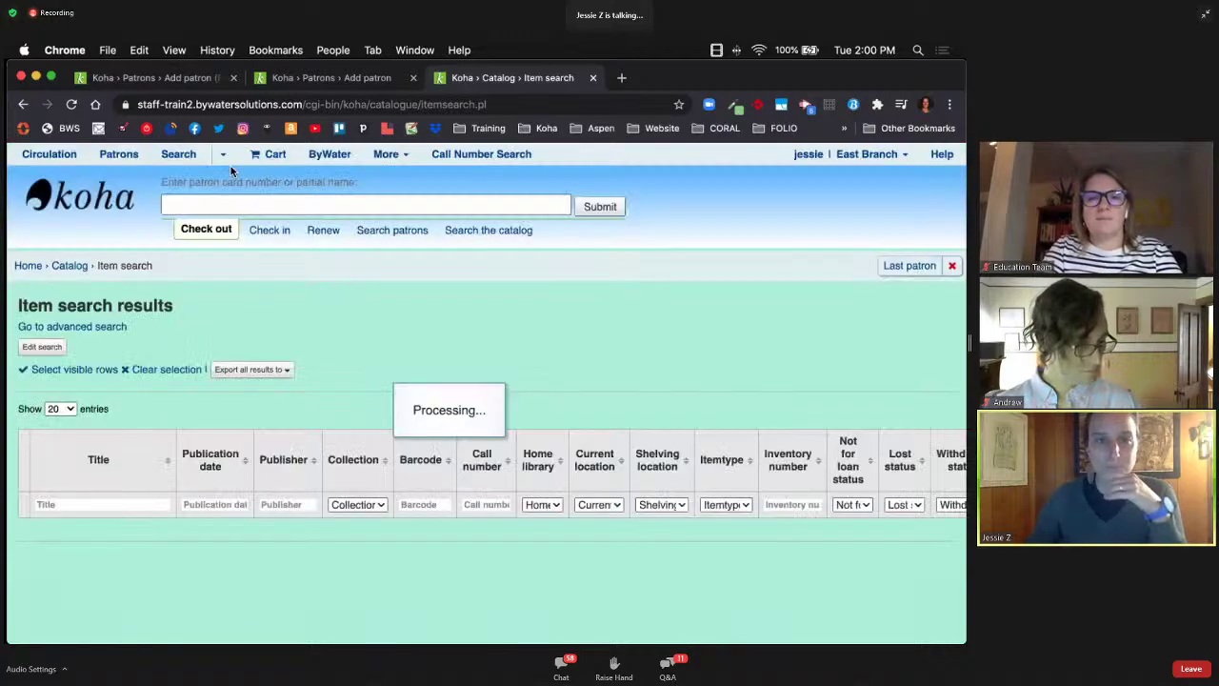
- Select the four "A court of frost and starlight" items, barcodes 332268 to 332271, in the item search results
scroll(643, 267, "down", 3)
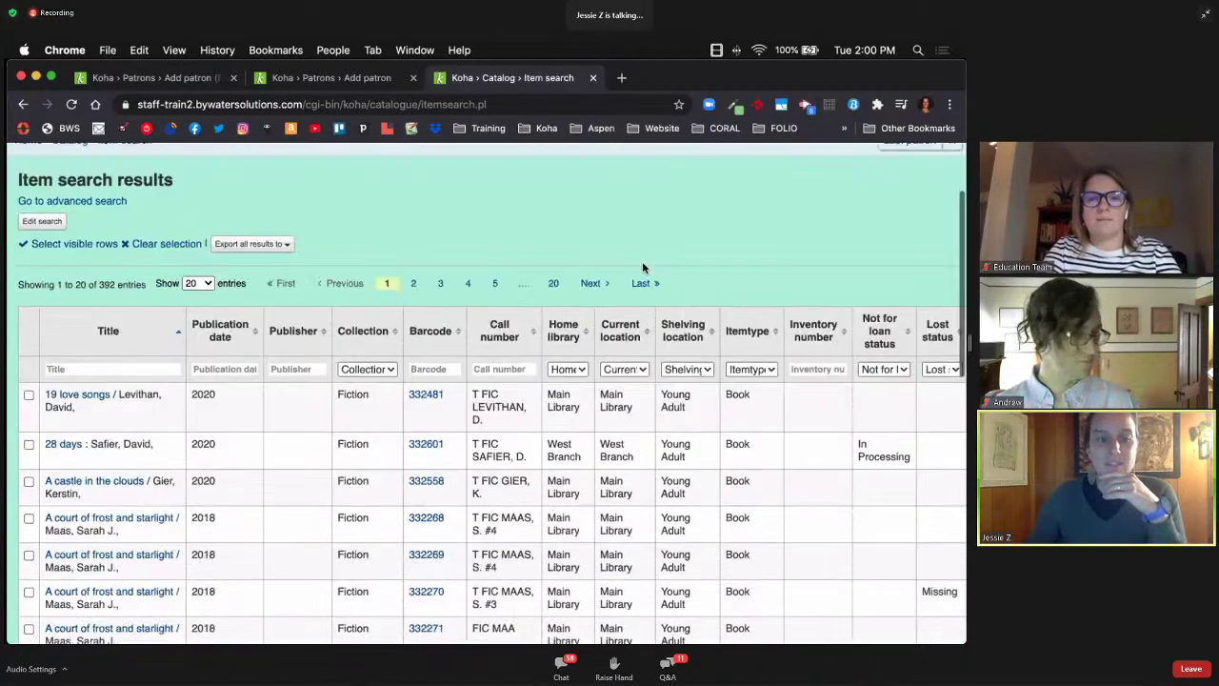
scroll(642, 268, "down", 2)
scroll(642, 267, "up", 2)
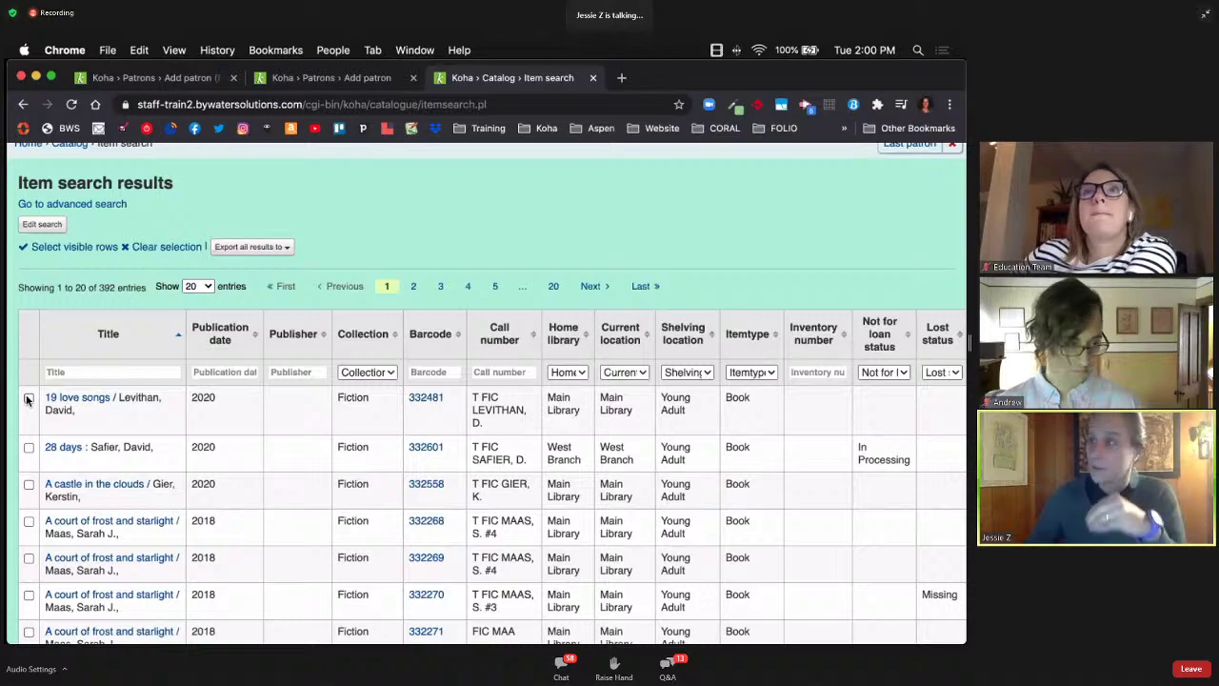
scroll(27, 400, "down", 3)
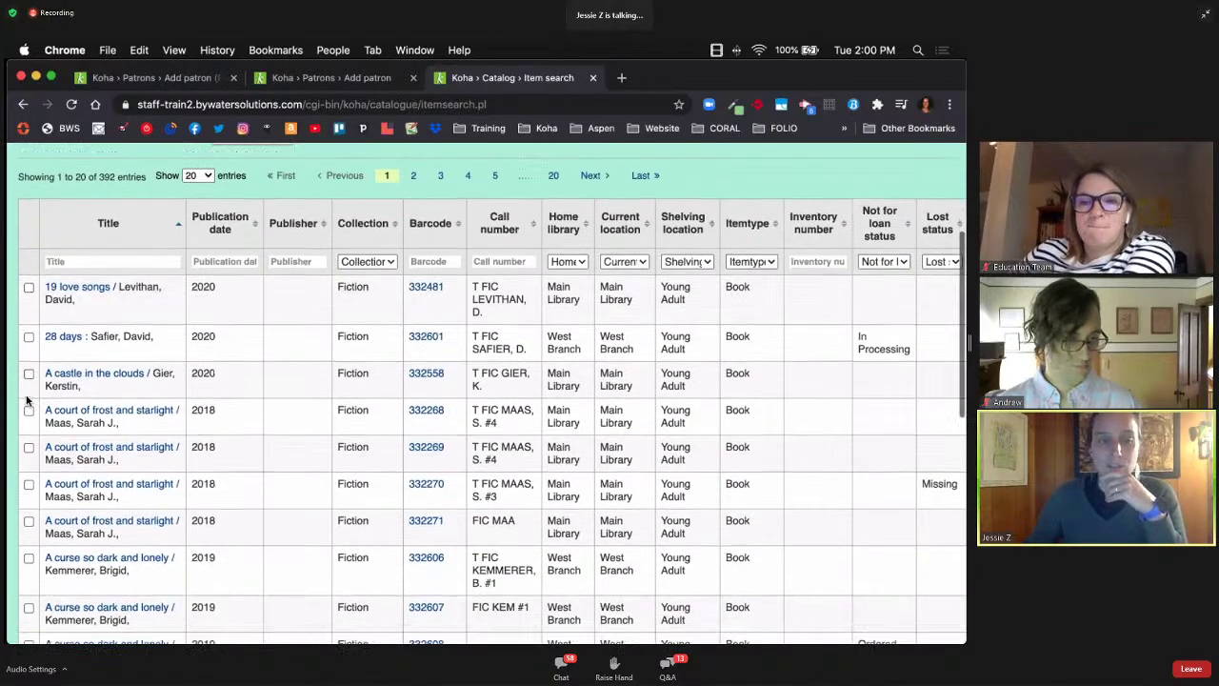
scroll(28, 392, "right", 2)
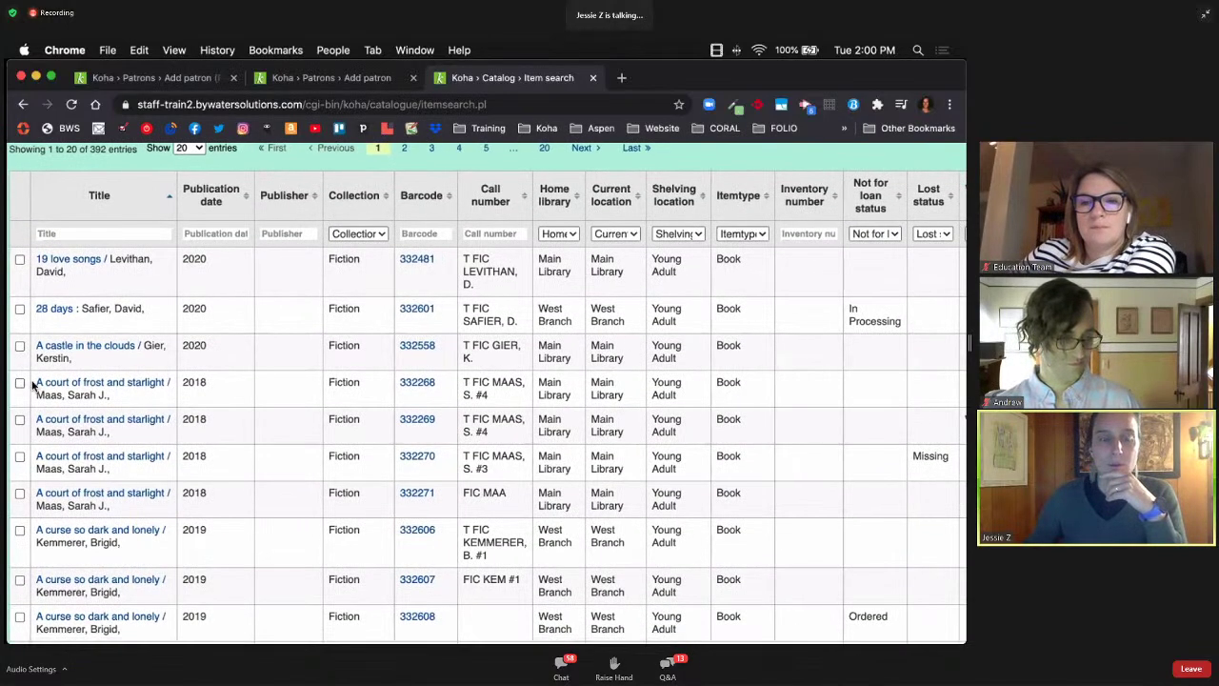
scroll(75, 419, "left", 2)
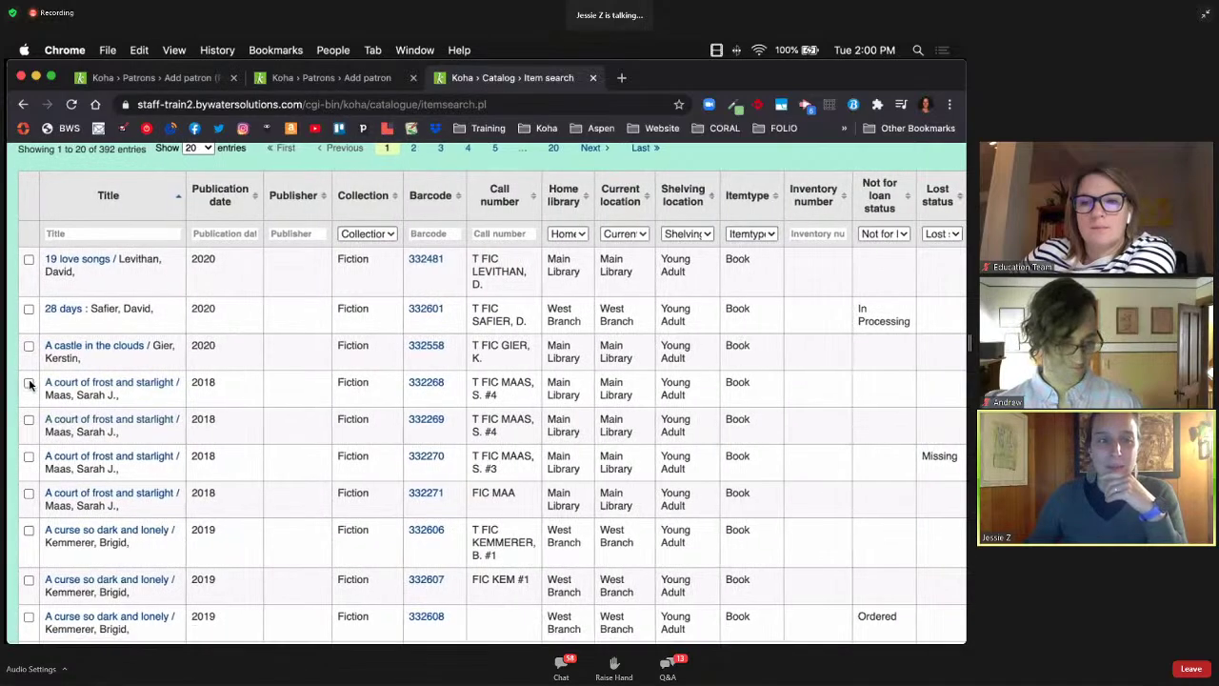
left_click(29, 383)
left_click(29, 420)
left_click(29, 457)
left_click(29, 493)
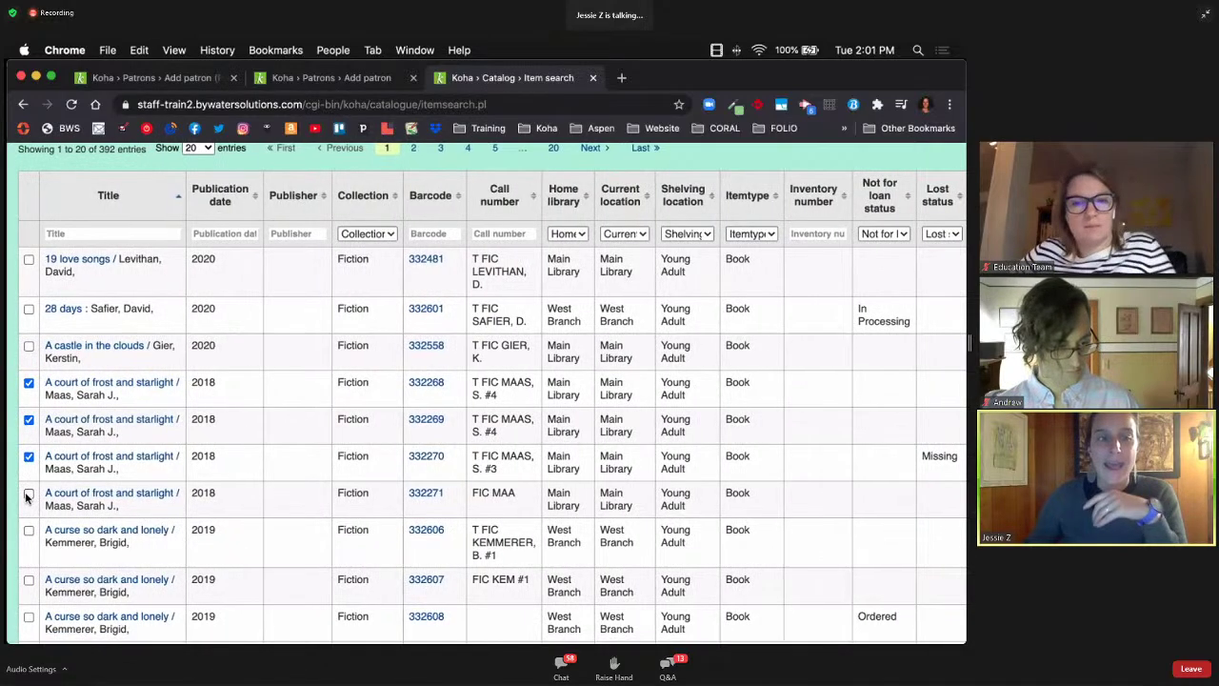
- Export the selected items as a barcodes file, and view the downloaded text file before closing it
scroll(152, 472, "up", 1)
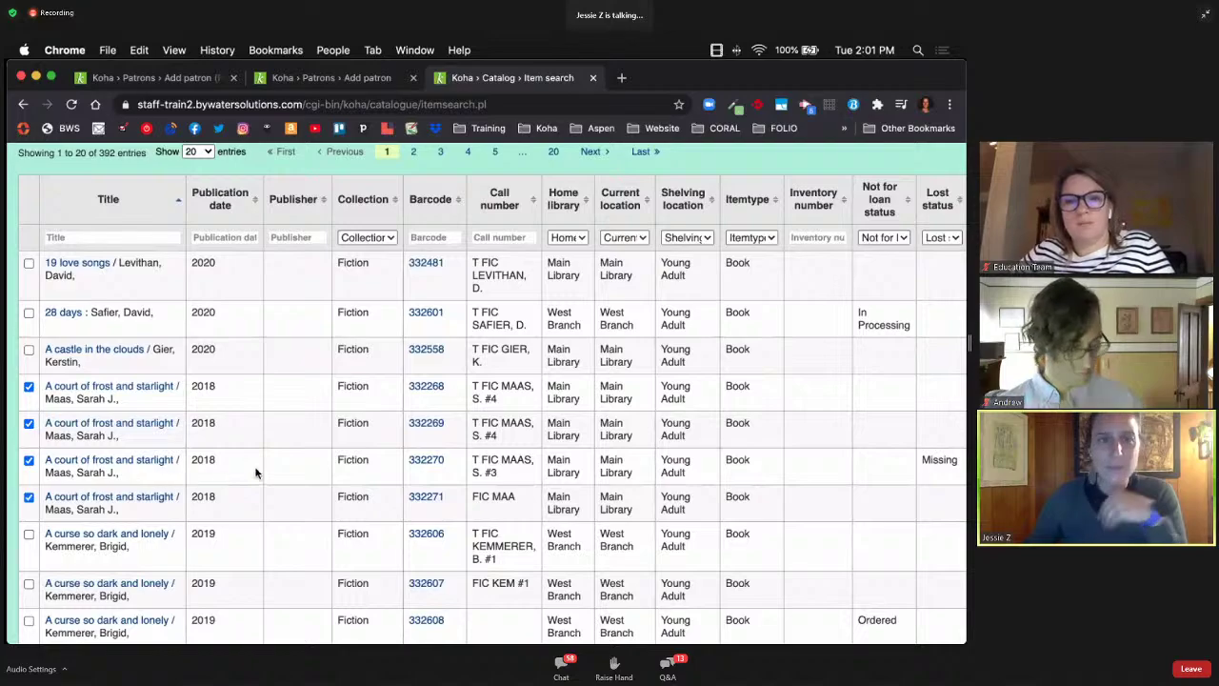
scroll(255, 473, "up", 2)
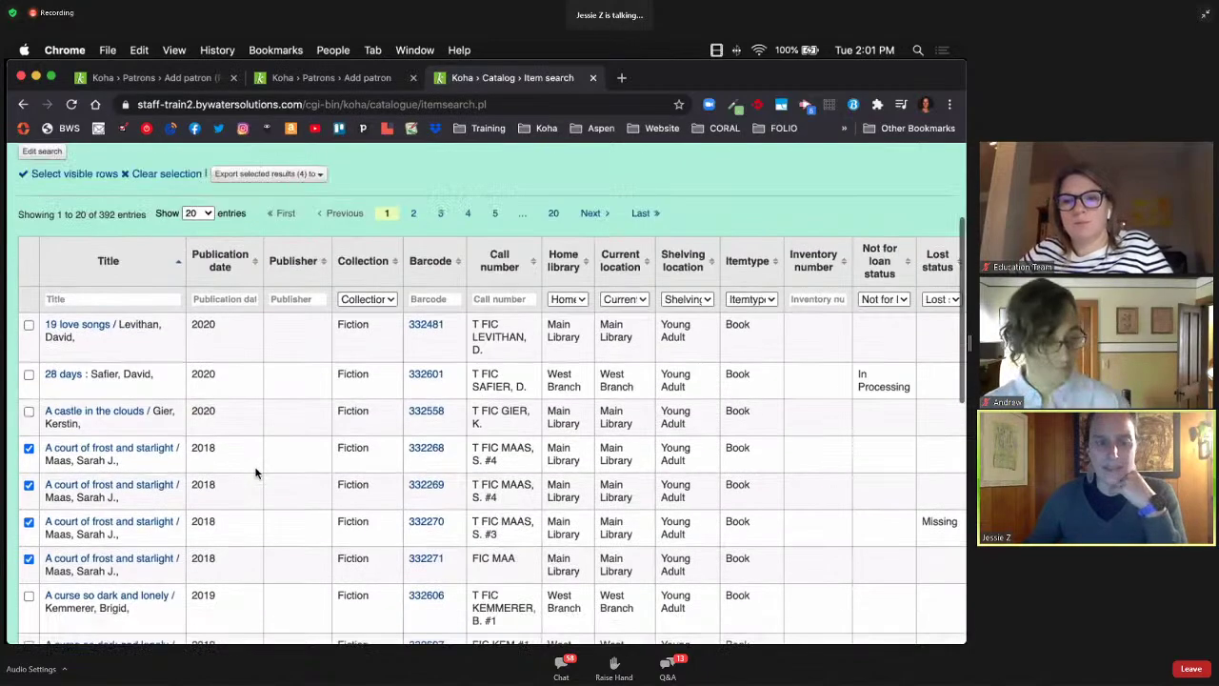
left_click(294, 176)
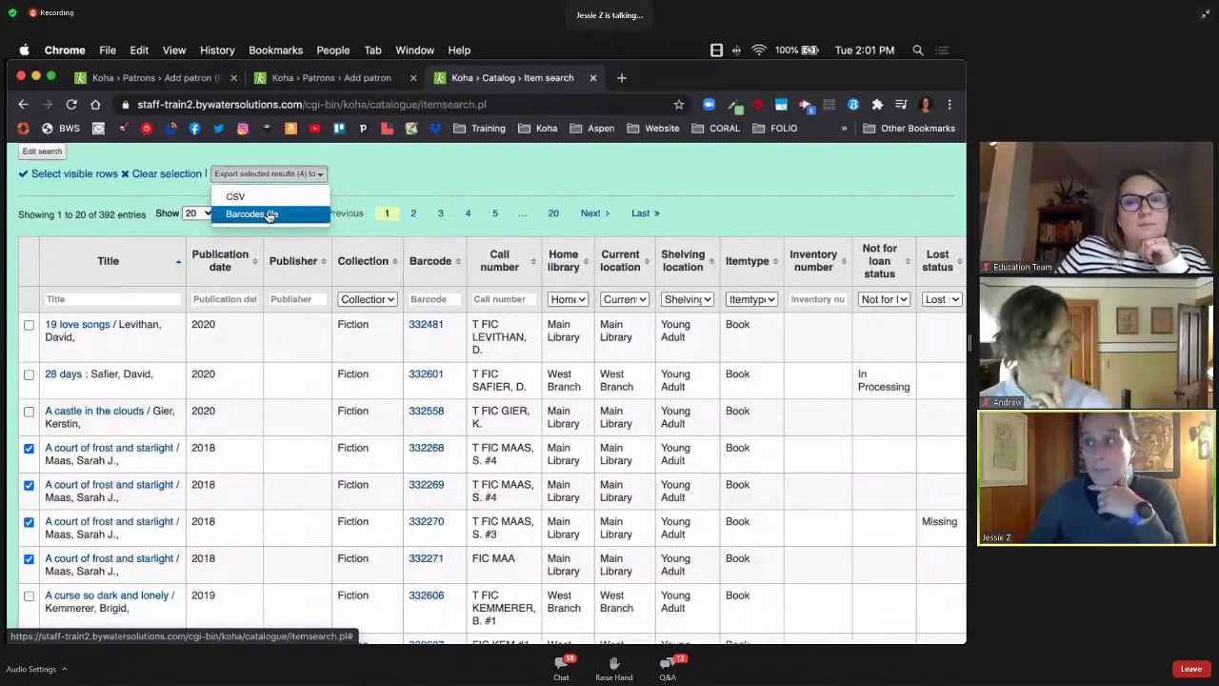
left_click(269, 216)
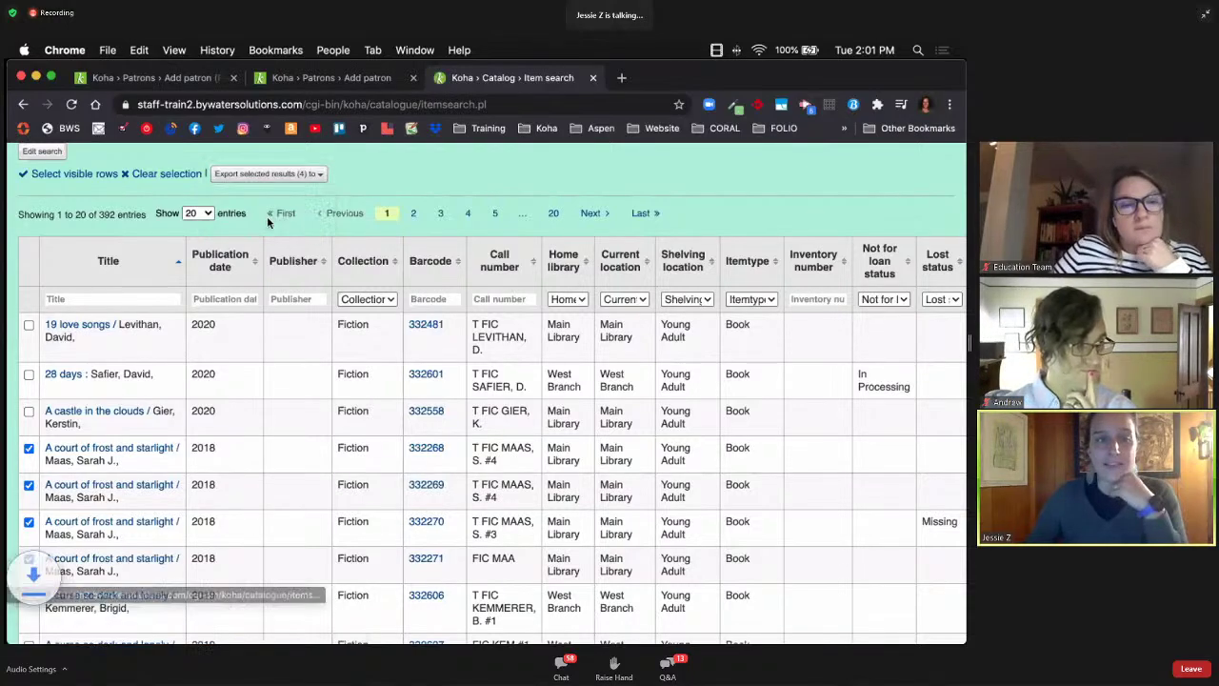
left_click(138, 609)
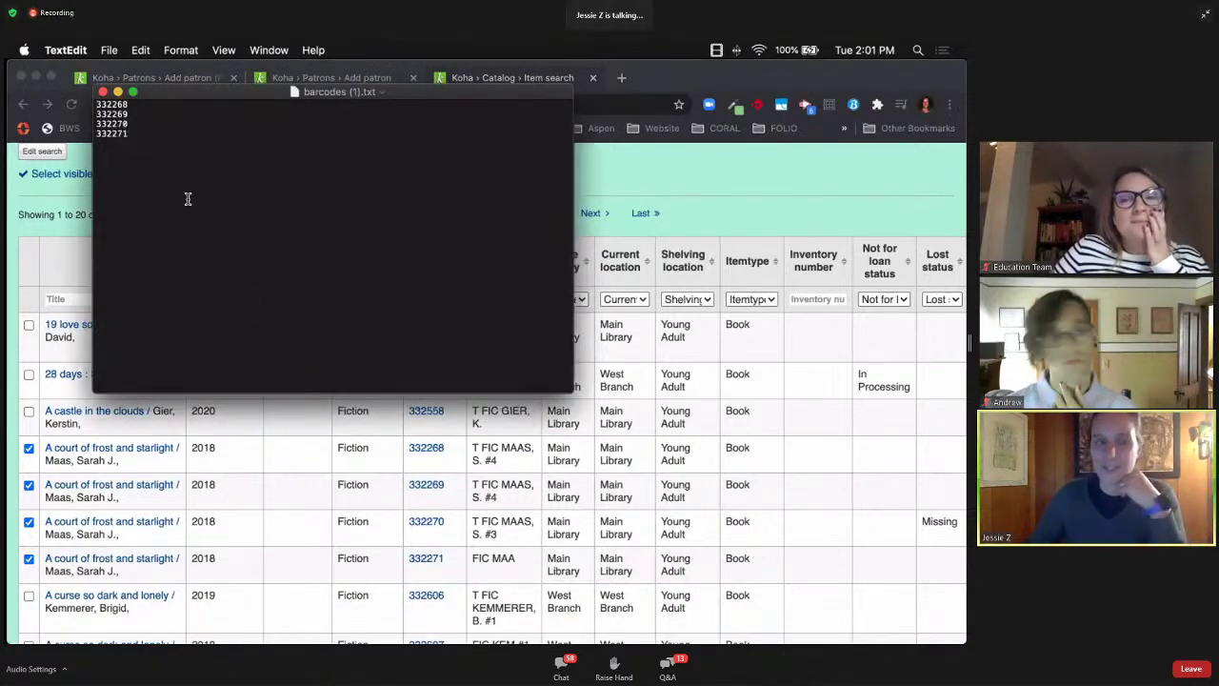
left_click(103, 92)
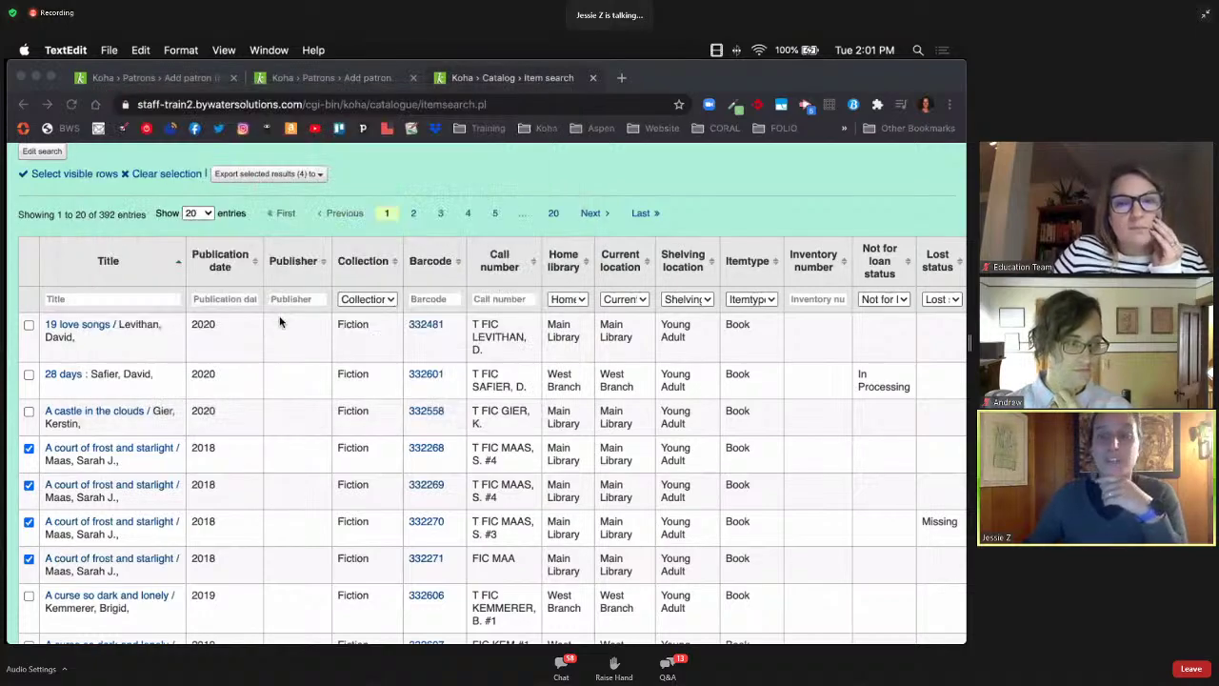
- Export the same selected items as CSV, and view the downloaded spreadsheet before closing it
scroll(279, 322, "up", 4)
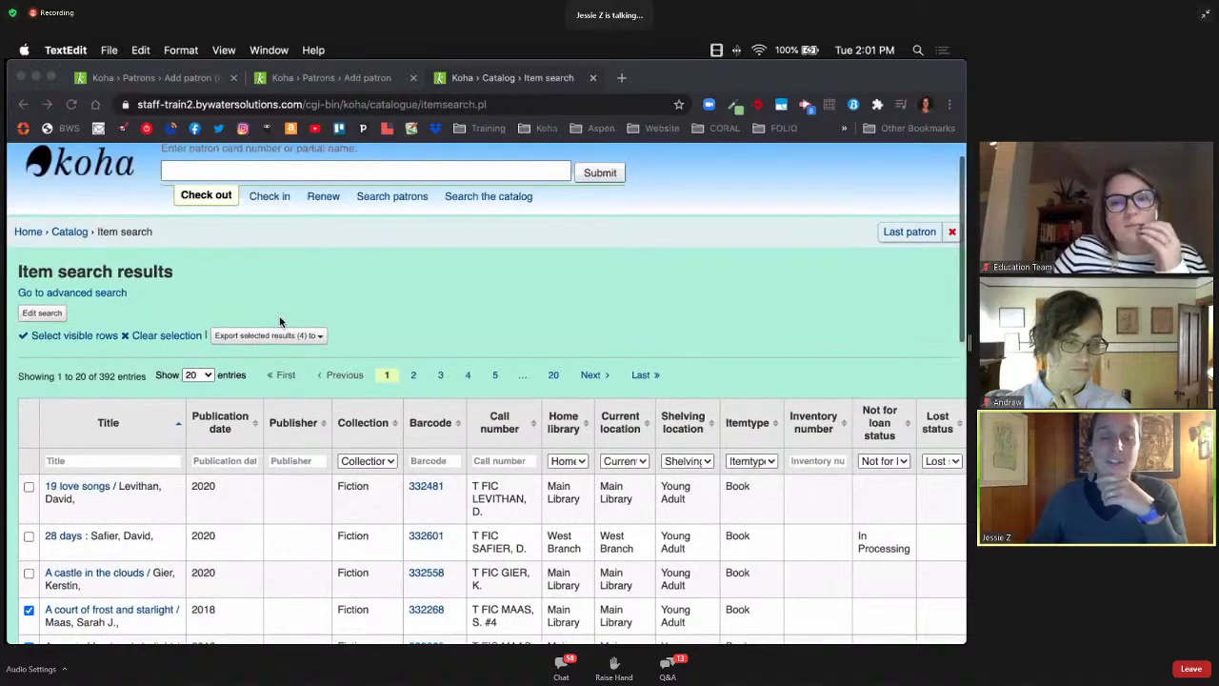
scroll(279, 322, "down", 4)
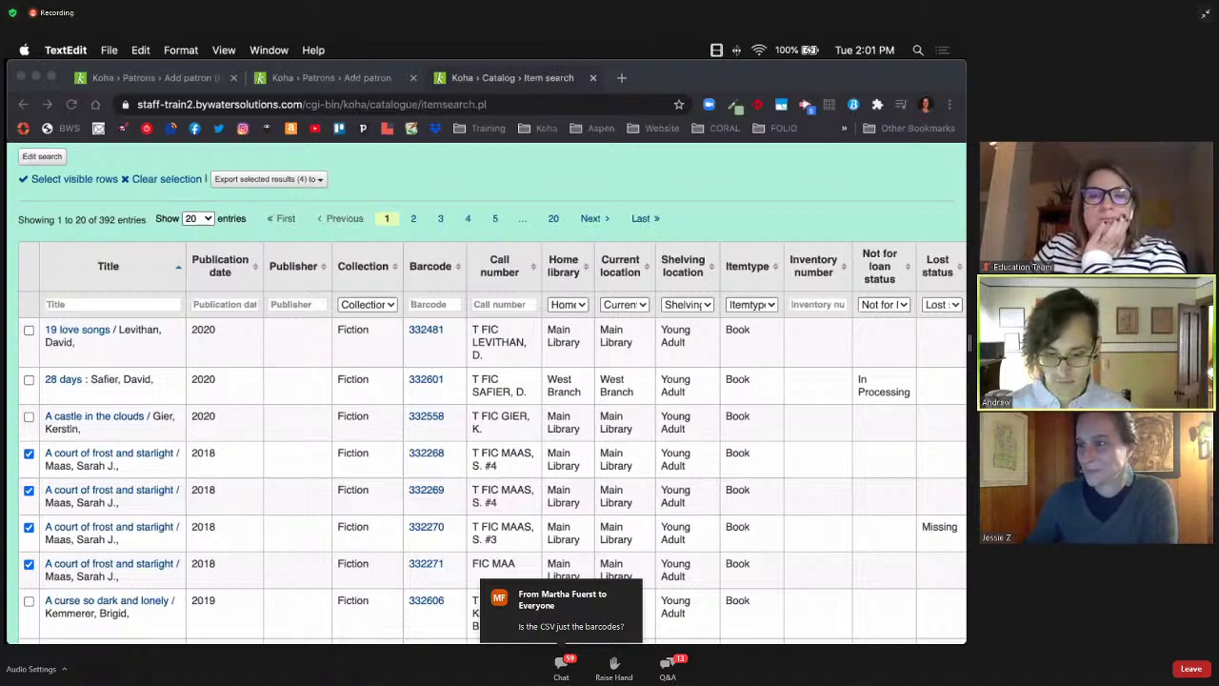
scroll(428, 266, "up", 3)
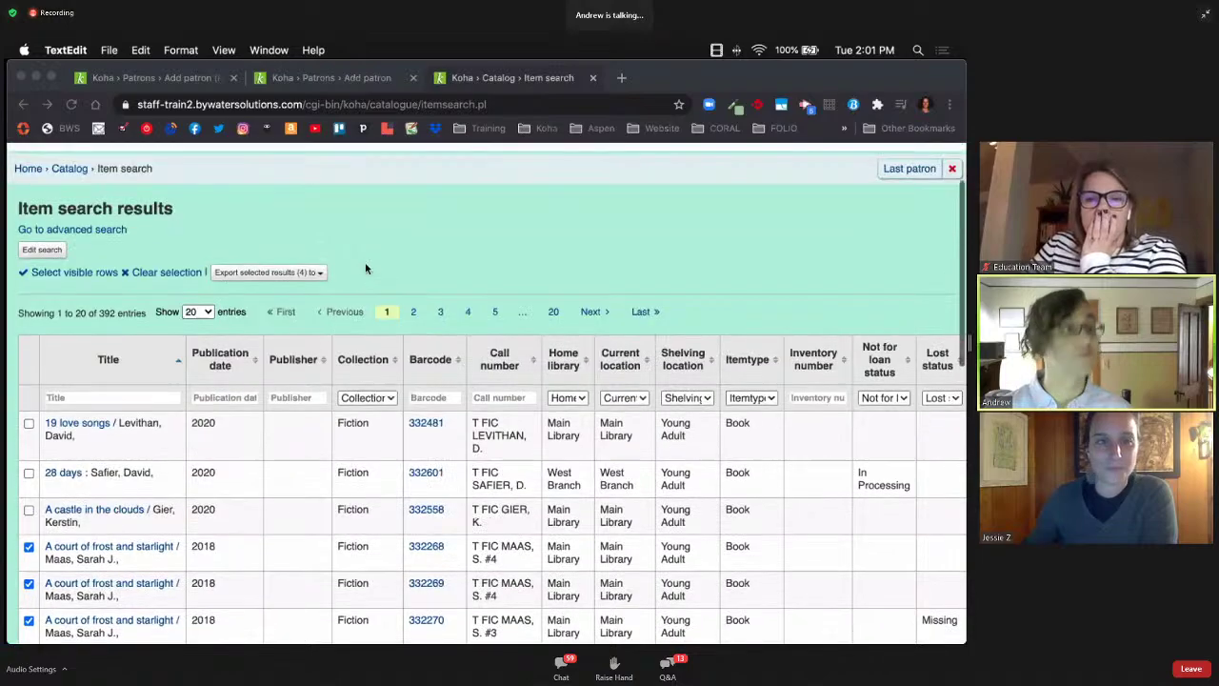
scroll(362, 219, "down", 4)
scroll(320, 198, "up", 1)
left_click(319, 198)
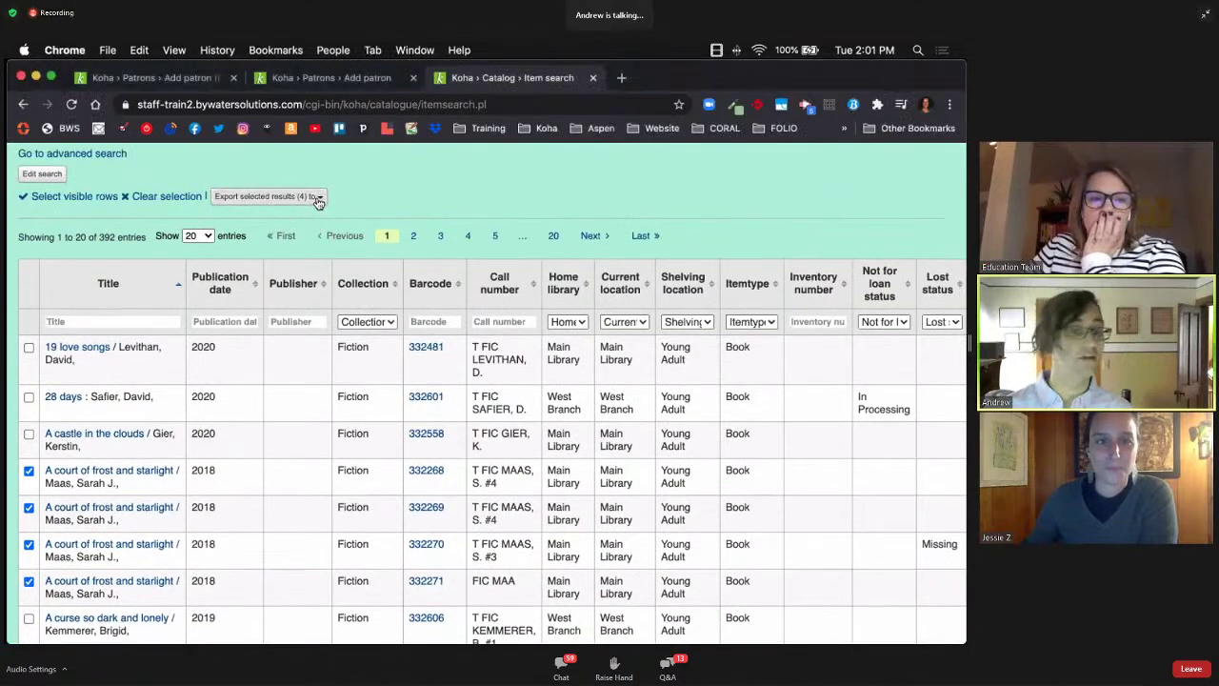
left_click(319, 197)
left_click(256, 220)
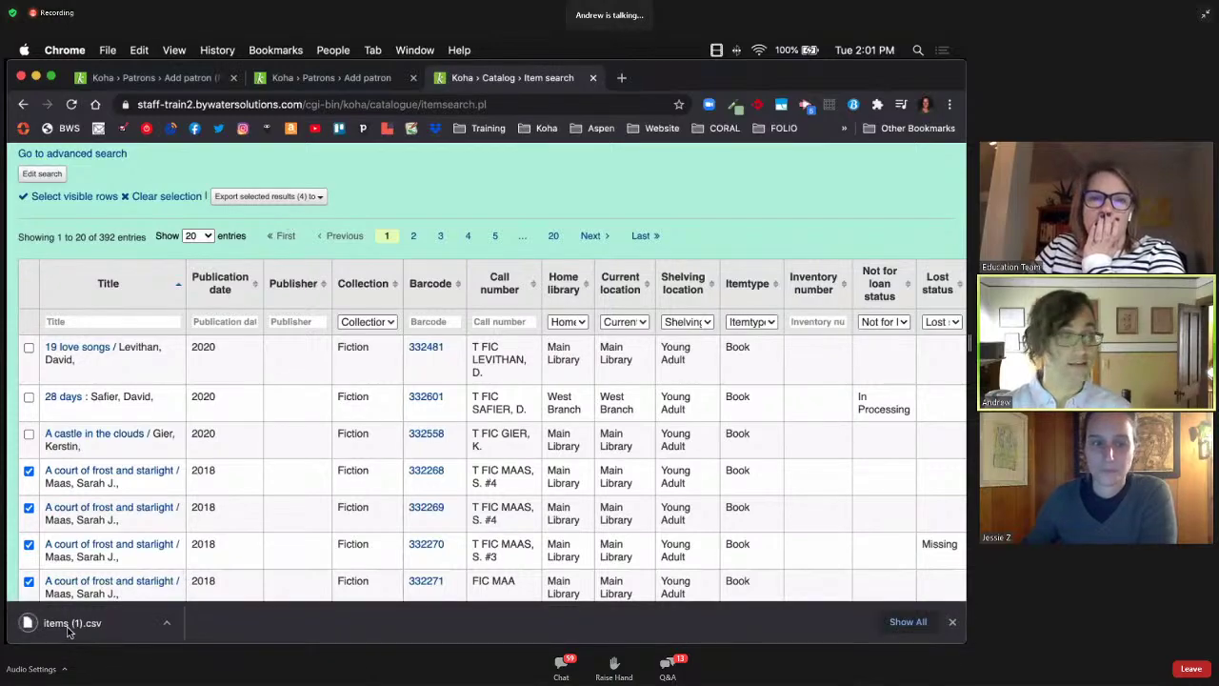
left_click(71, 625)
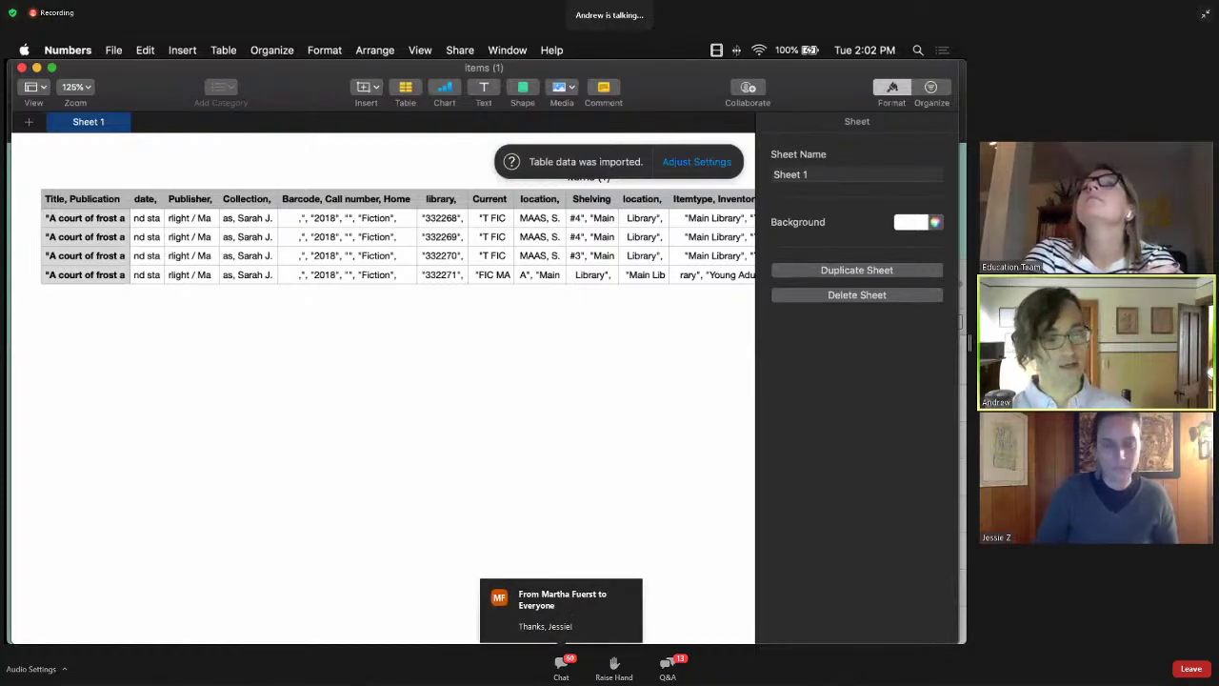
left_click(22, 67)
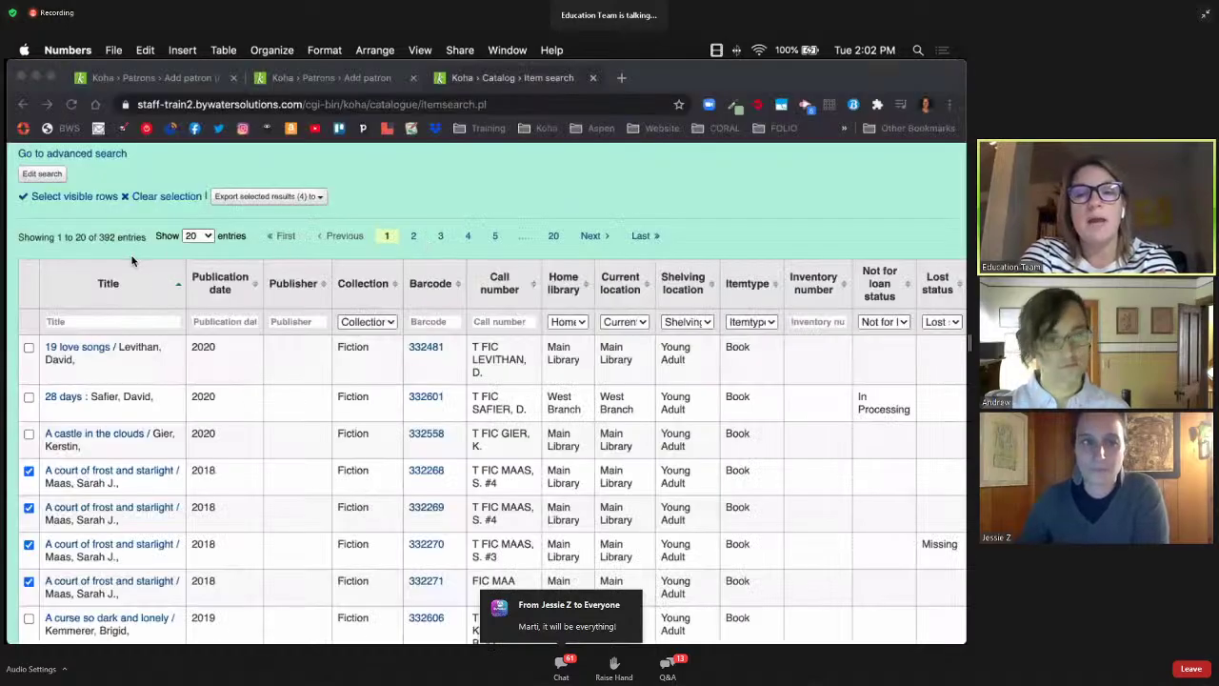
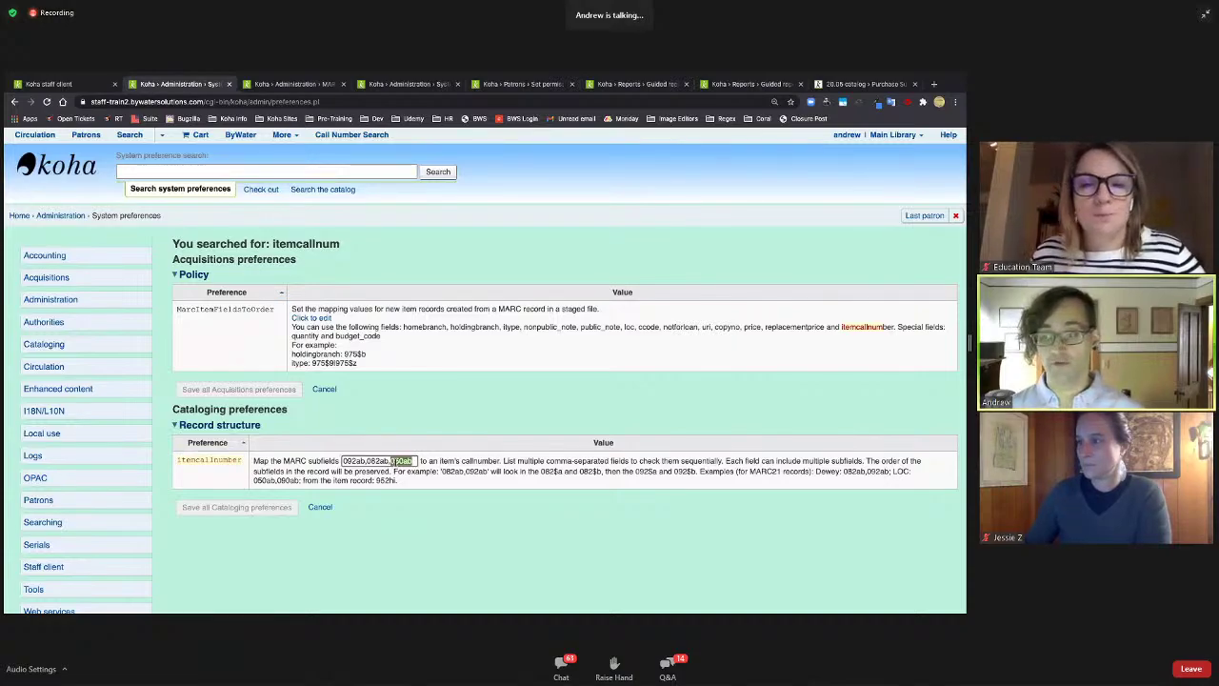
- Examine the order of the MARC subfields mapped in the itemcallnumber system preference
triple_click(396, 462)
type("082ab,092ab,050ab")
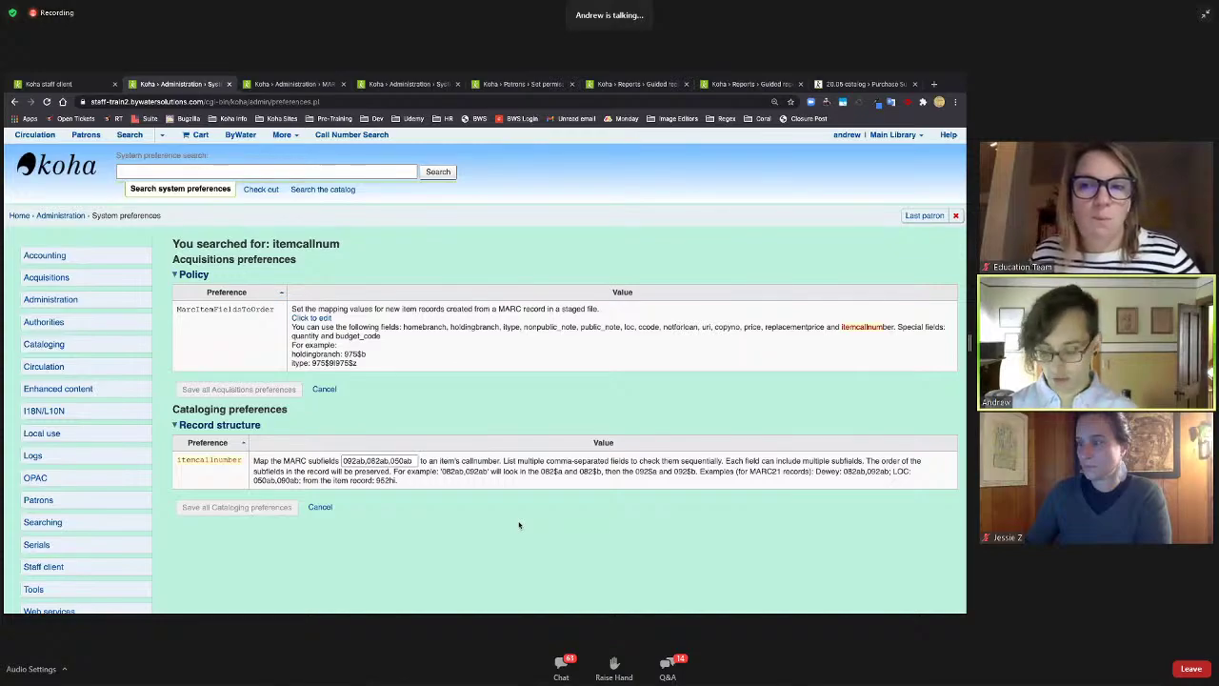
key("ctrl+plus")
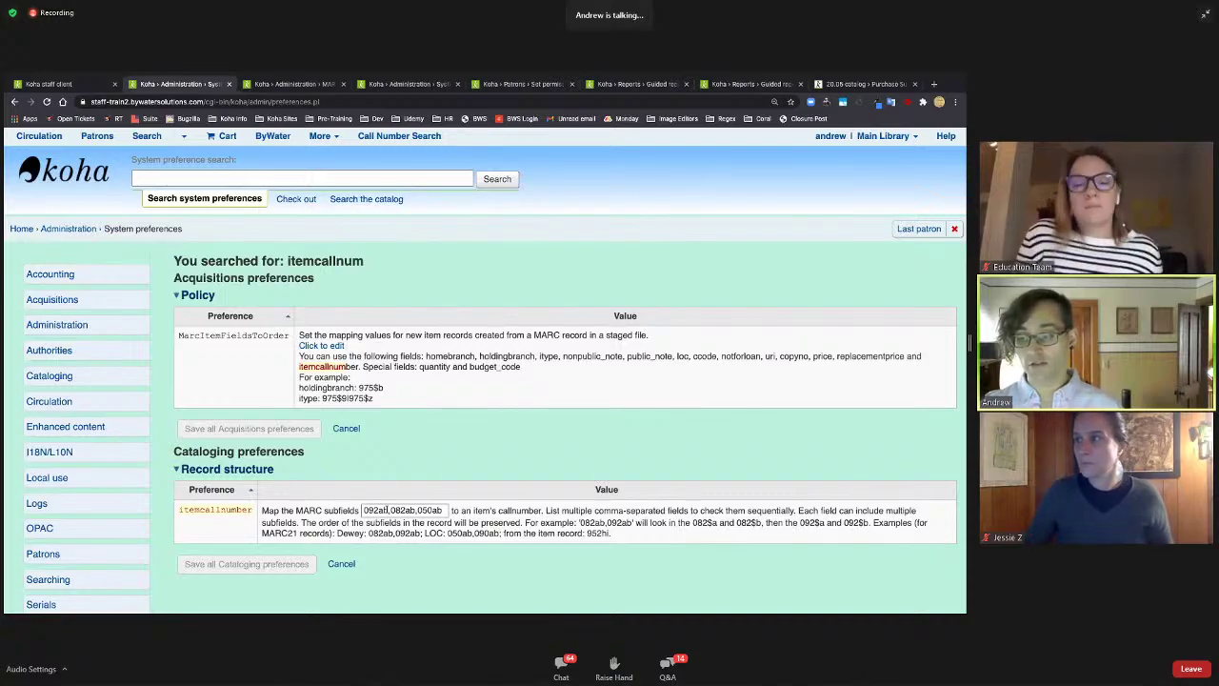
left_click_drag(387, 511, 348, 511)
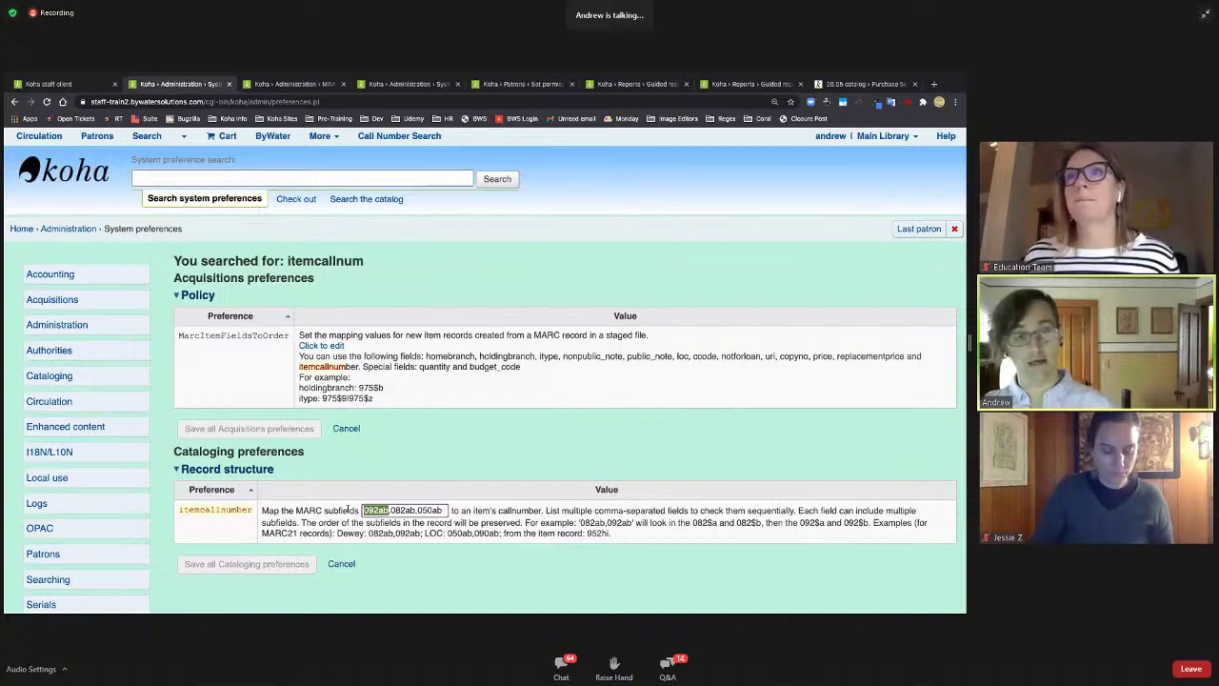
left_click_drag(390, 510, 463, 514)
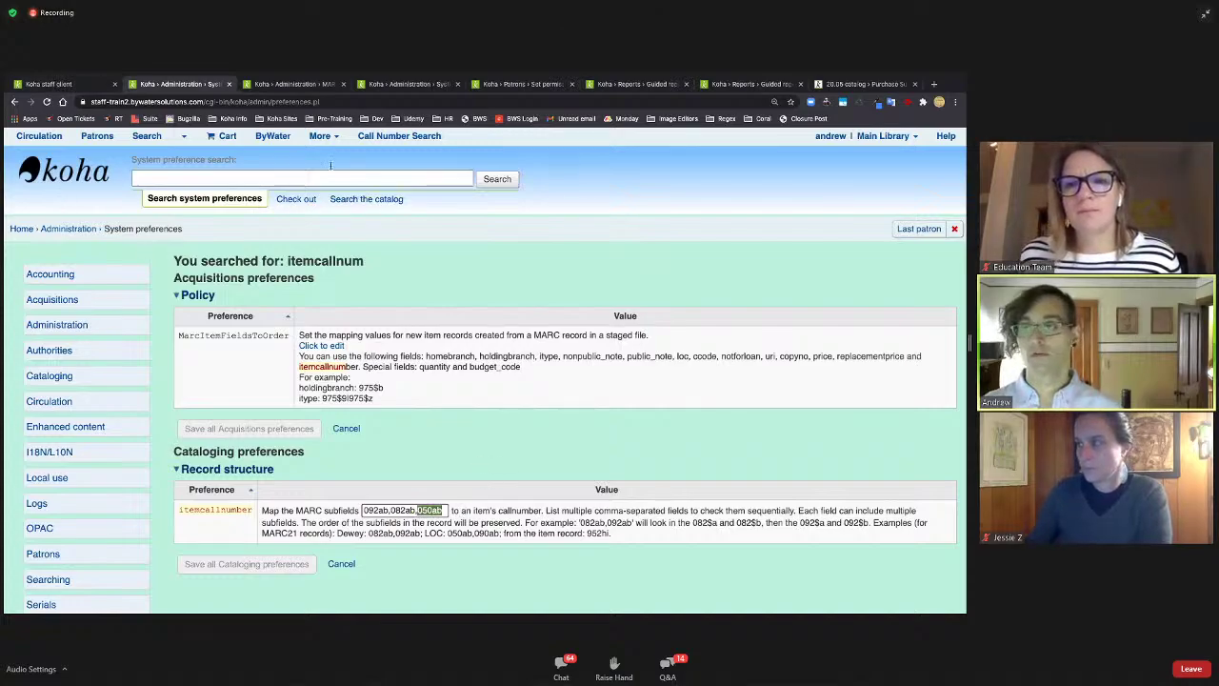
- Open a Z39.50/SRU search from Cataloging and search the preselected targets for the title "so you want to be a wizard"
left_click(321, 135)
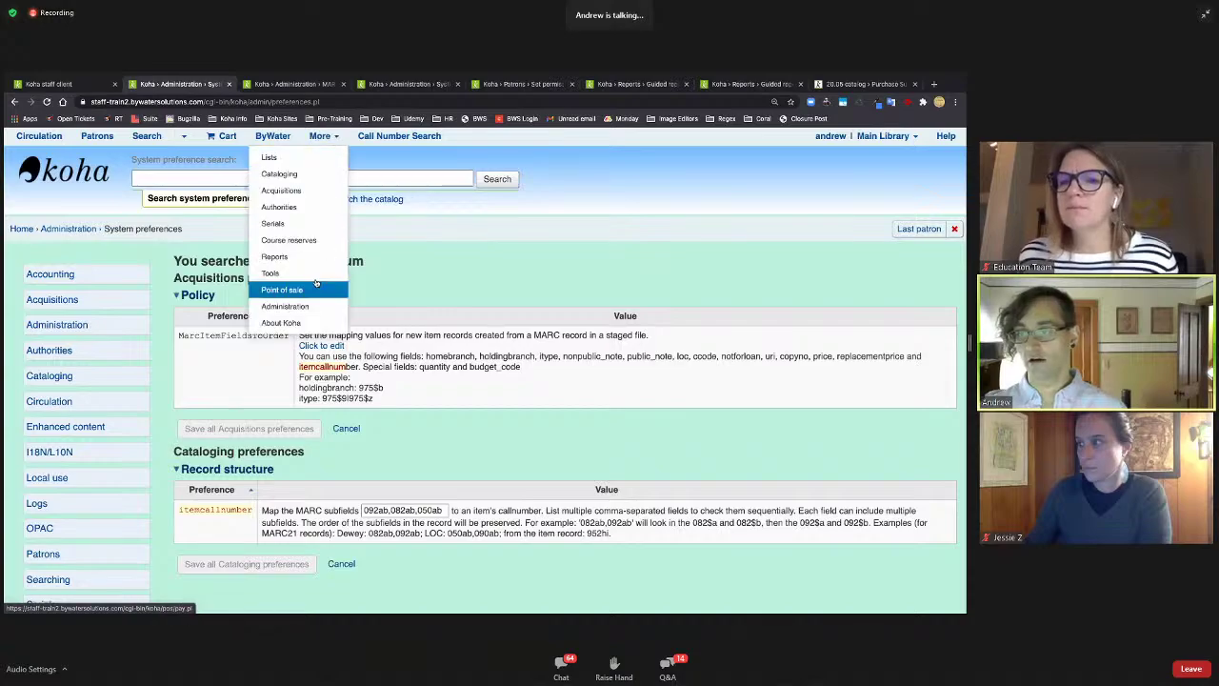
left_click(303, 175)
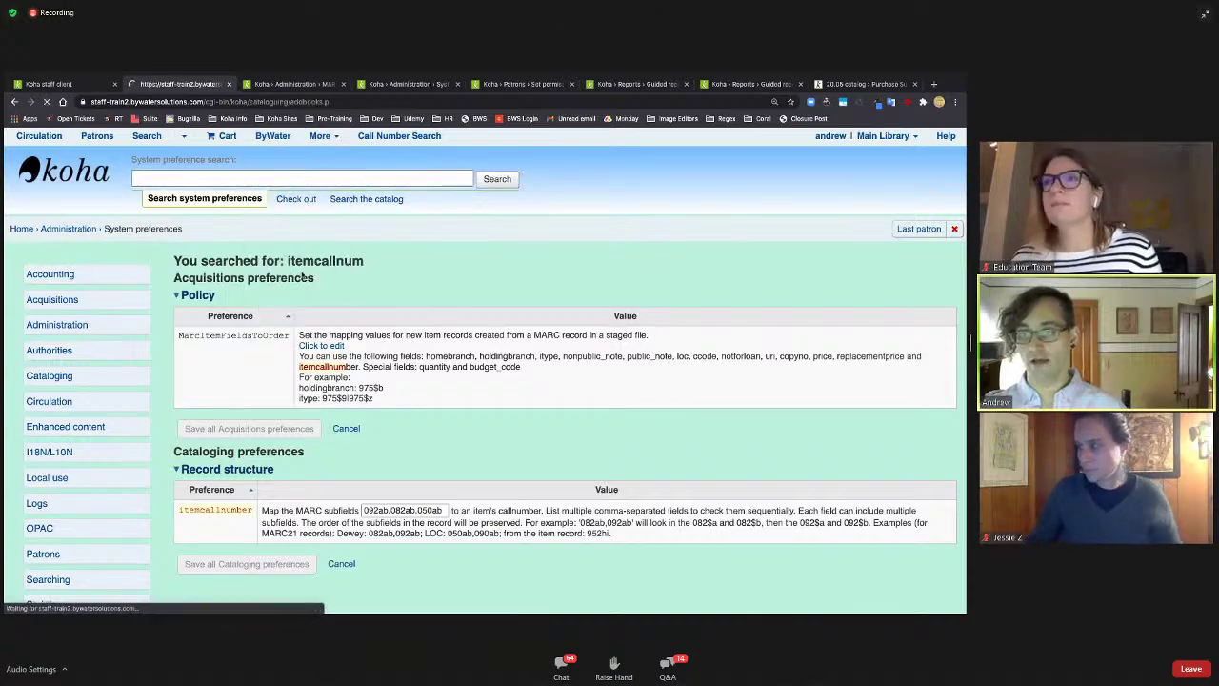
left_click(381, 265)
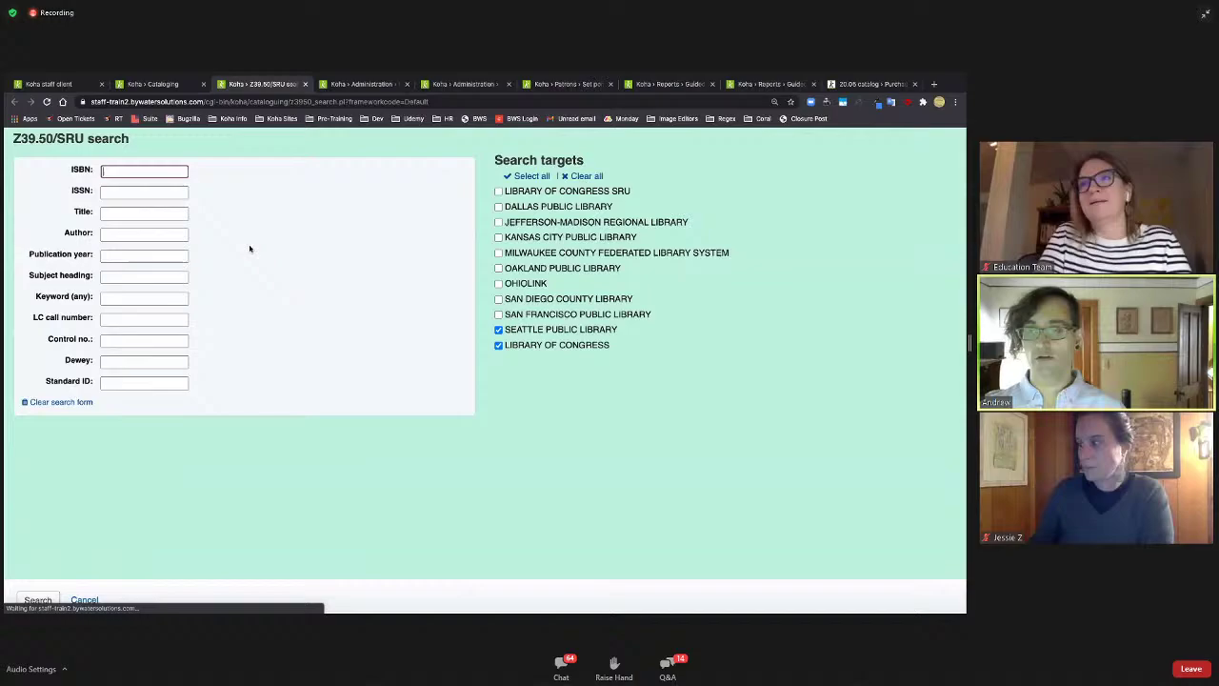
left_click(125, 212)
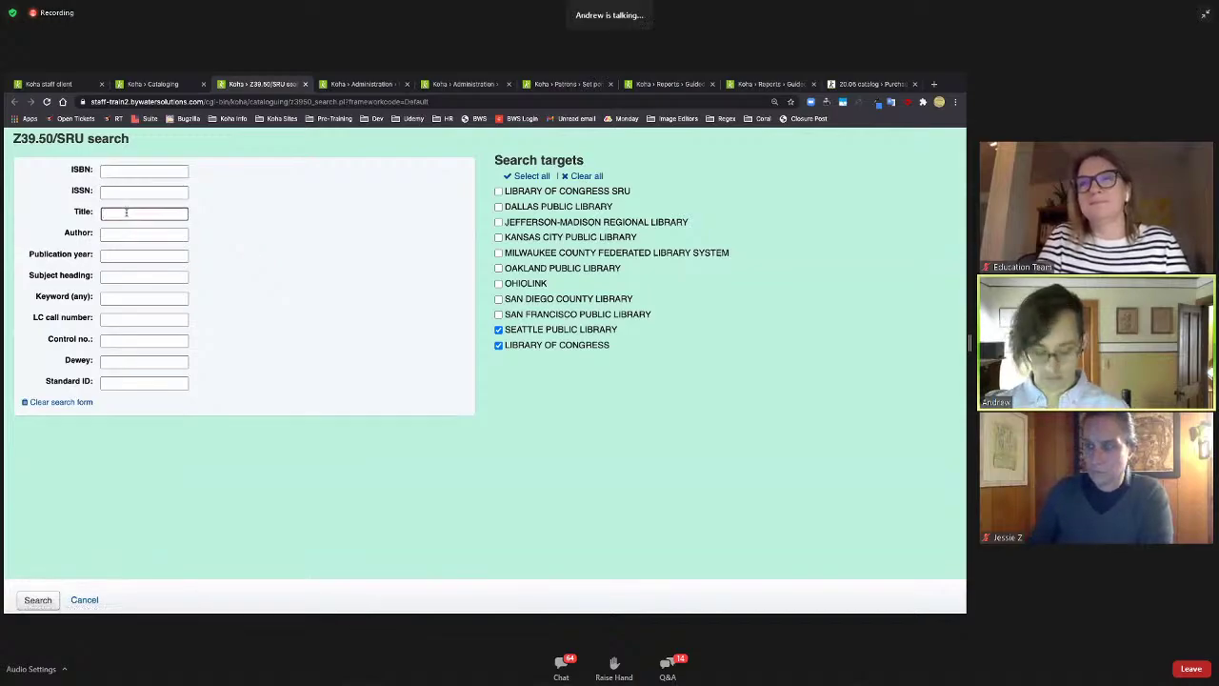
type("so you want to be a w")
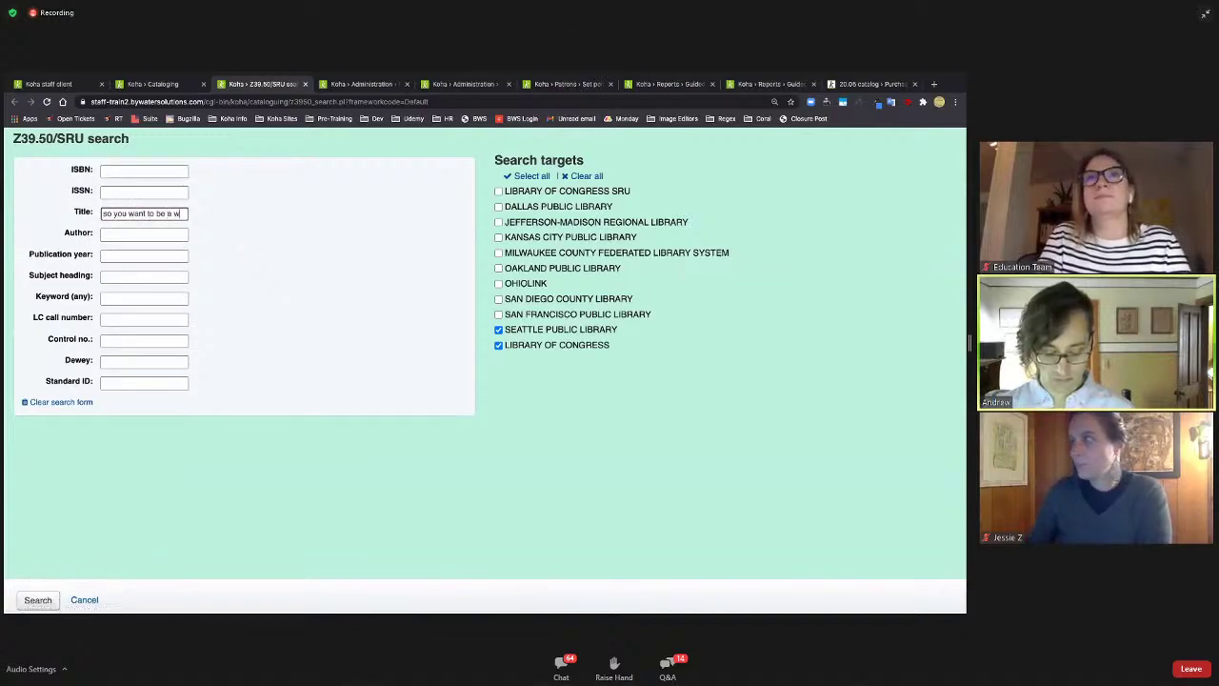
type("izard")
key("Return")
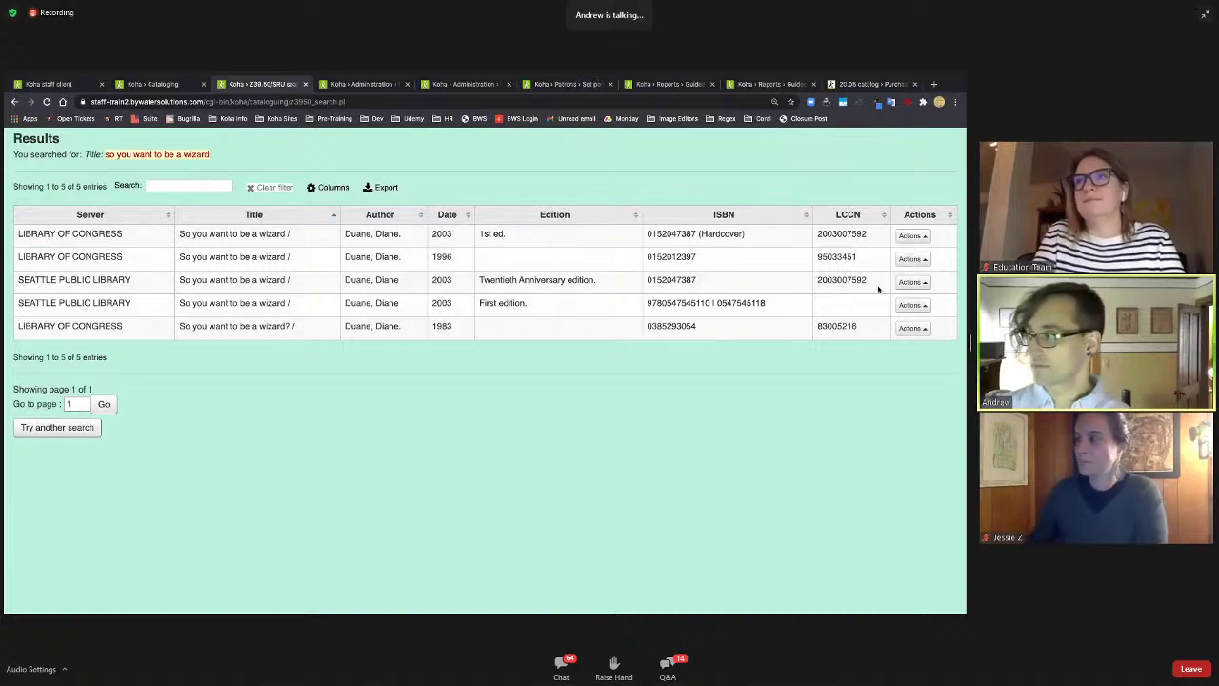
- Open the MARC preview of Seattle Public Library's Twentieth Anniversary edition record to examine its call number fields
left_click(913, 282)
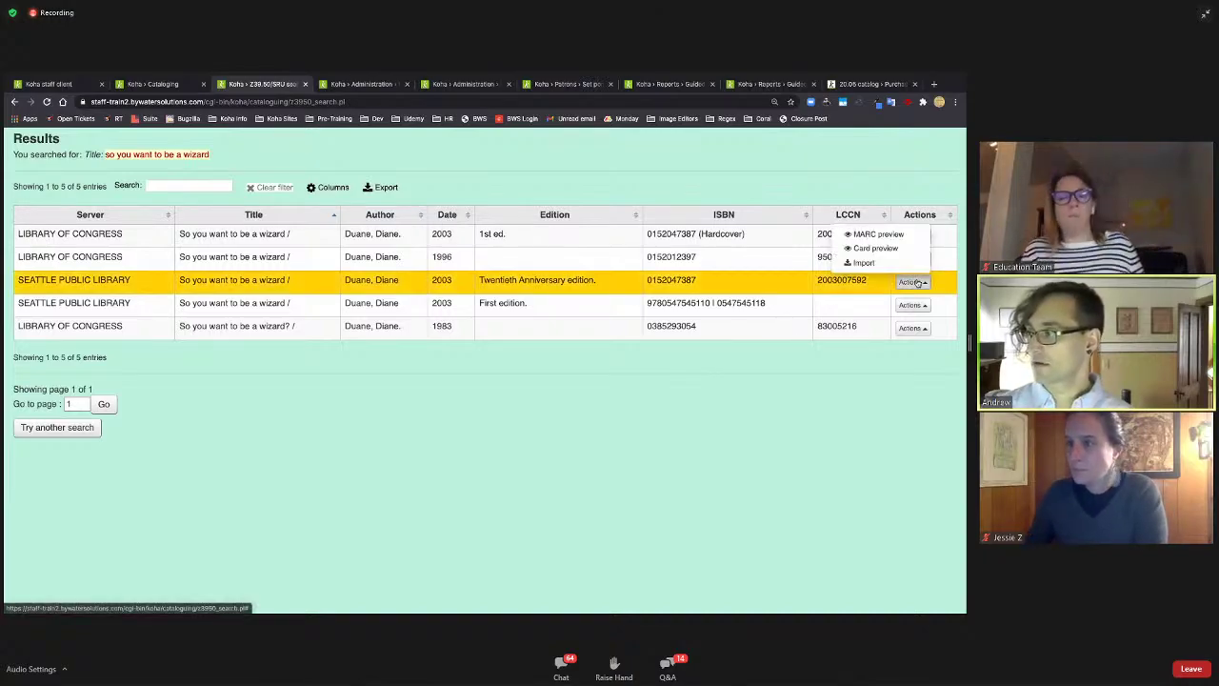
left_click(878, 234)
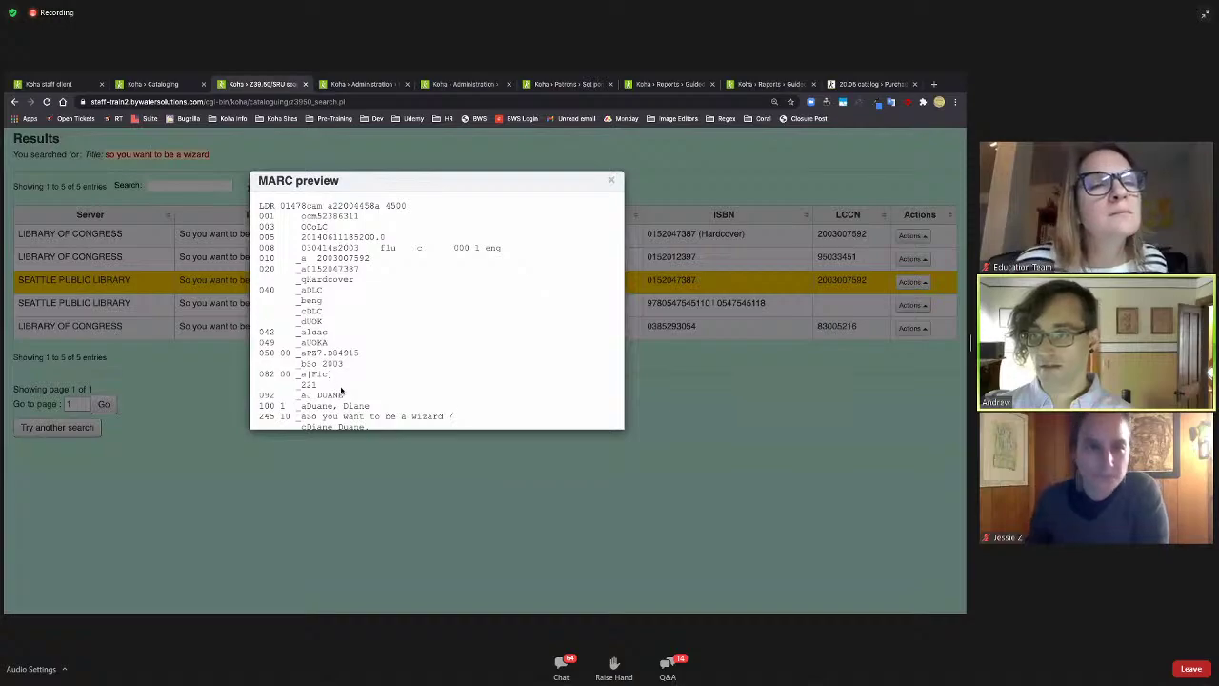
- Close the current preview and view the MARC preview of the 1996 Library of Congress record to check its call number fields
left_click(611, 180)
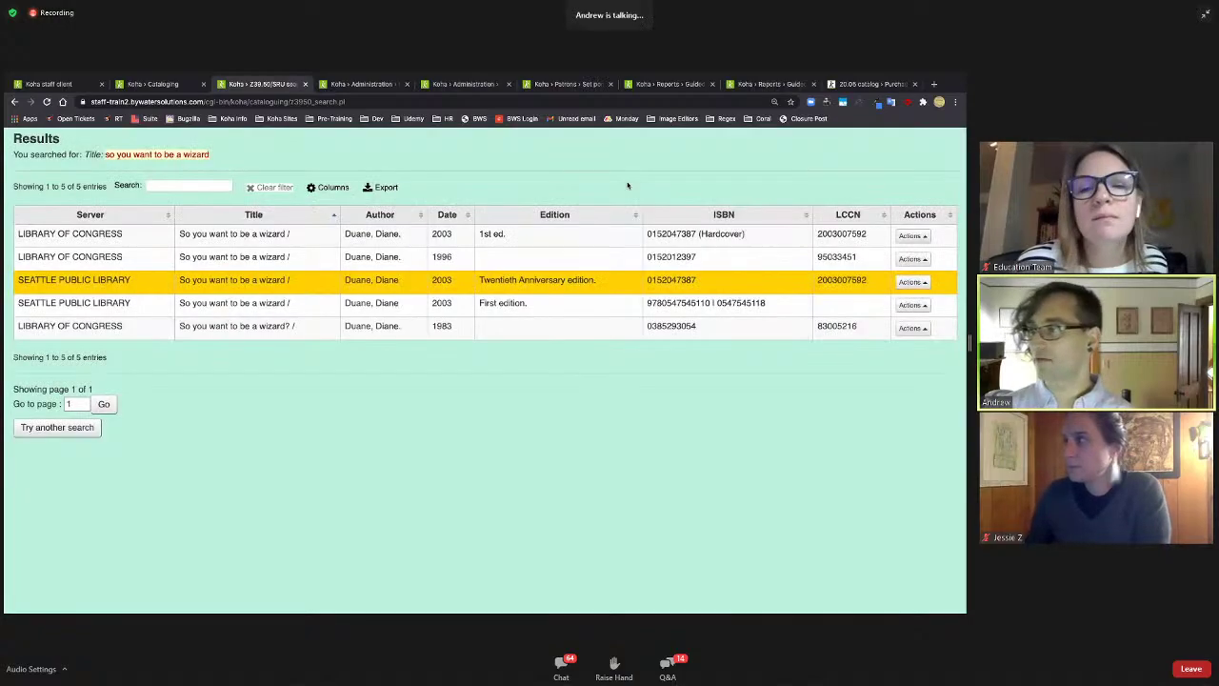
left_click(913, 259)
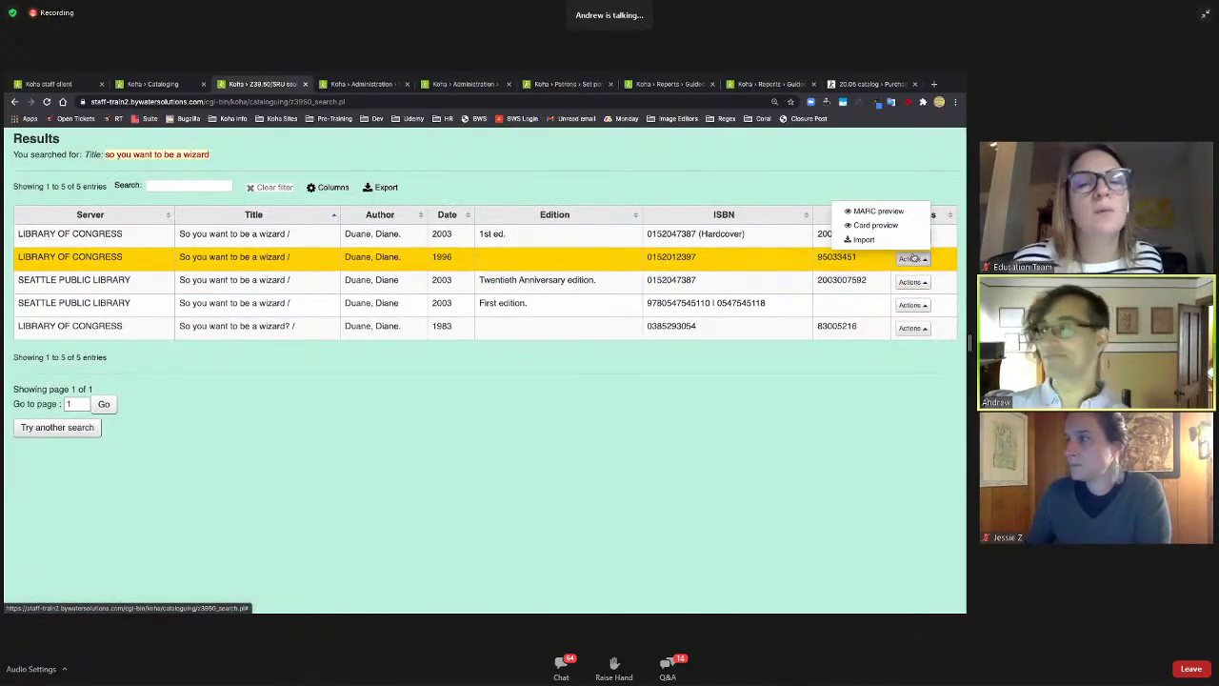
left_click(878, 211)
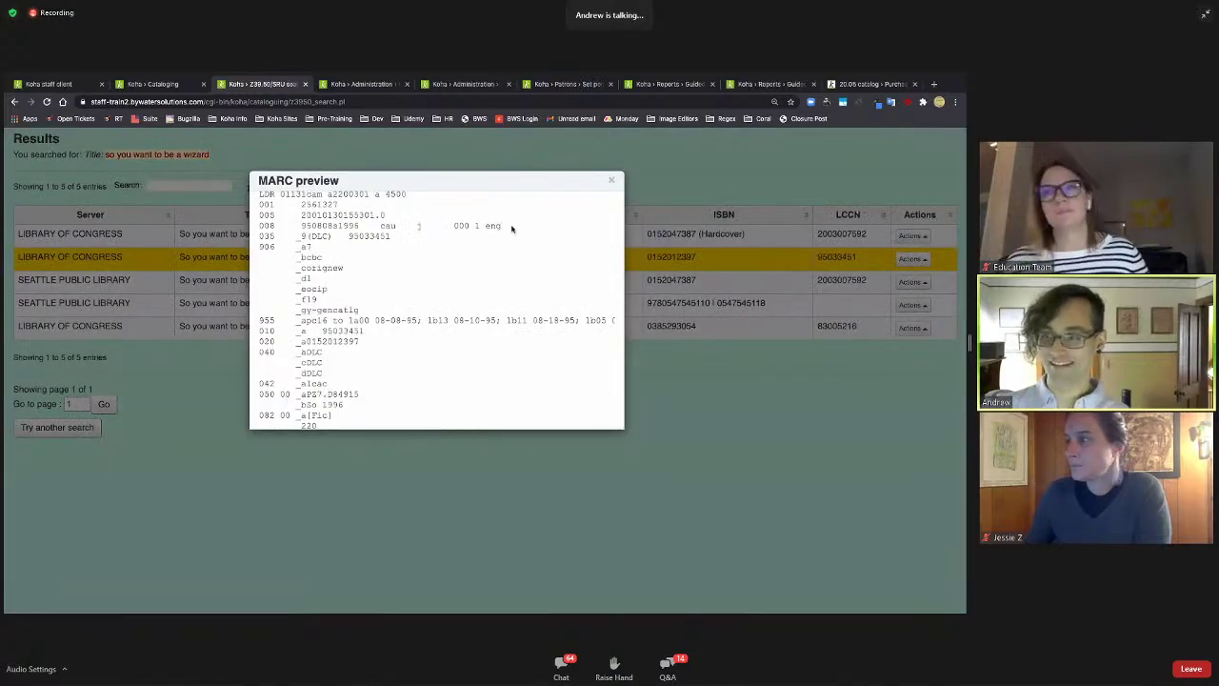
scroll(524, 243, "up", 1)
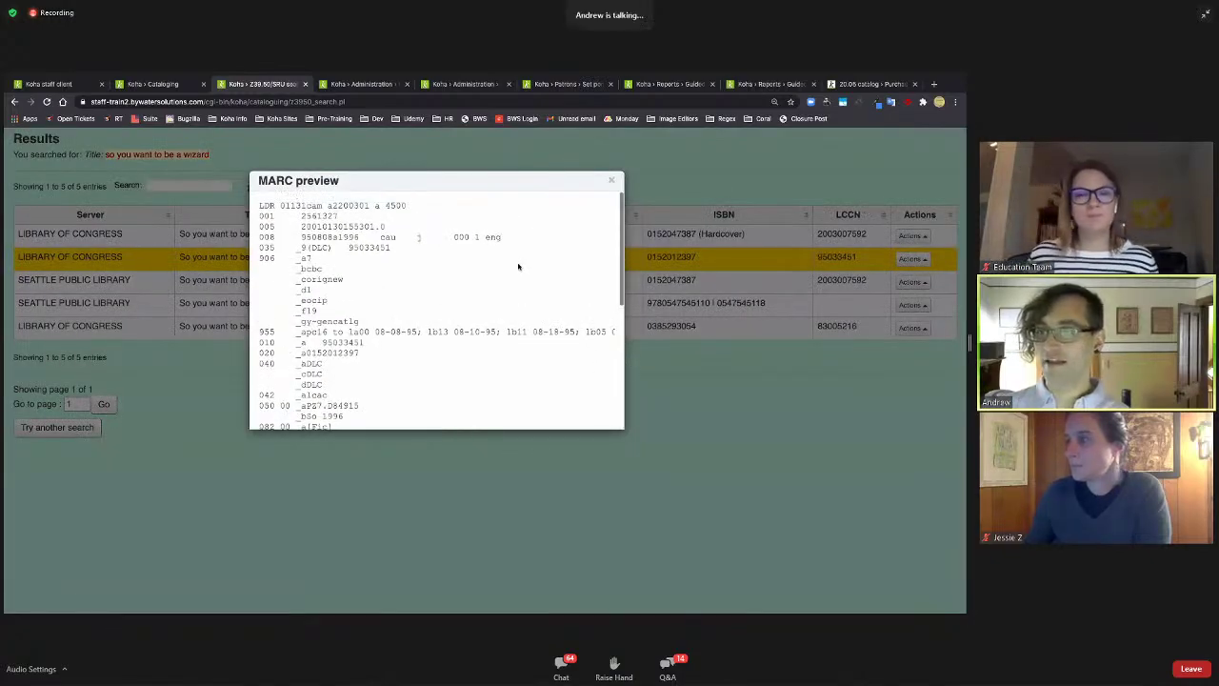
left_click(611, 180)
- Import the 1996 Library of Congress record into the MARC editor and clear its 082 Dewey Decimal classification number field
left_click(912, 258)
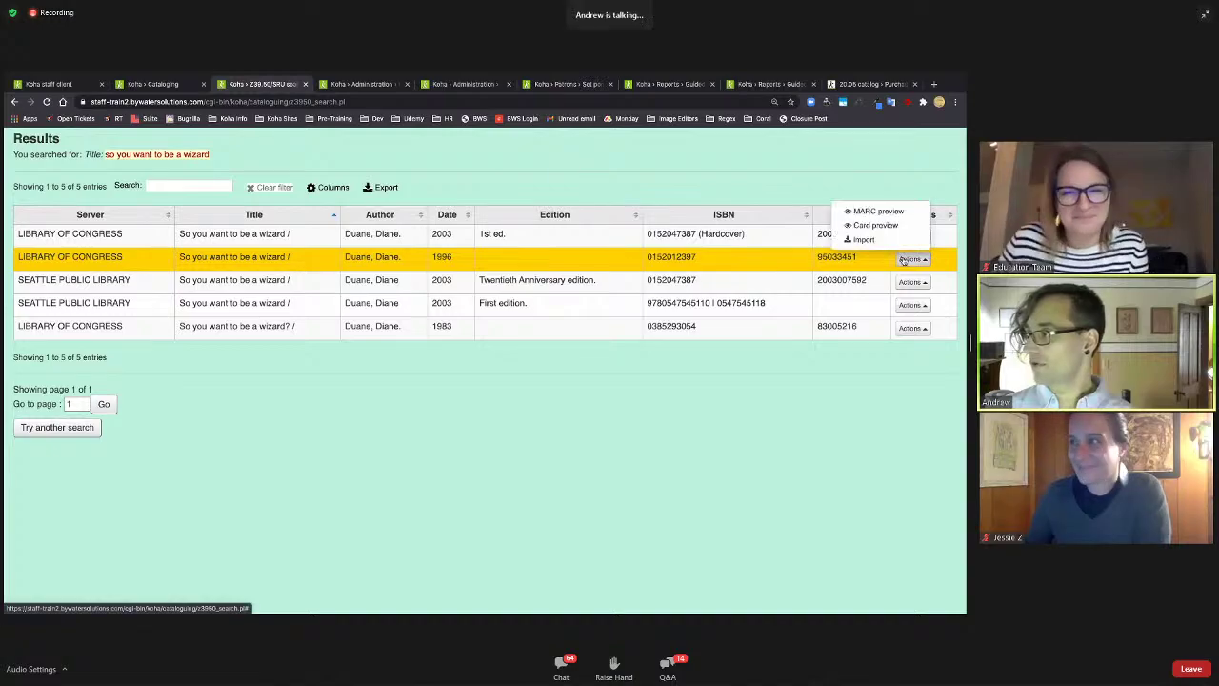
left_click(871, 240)
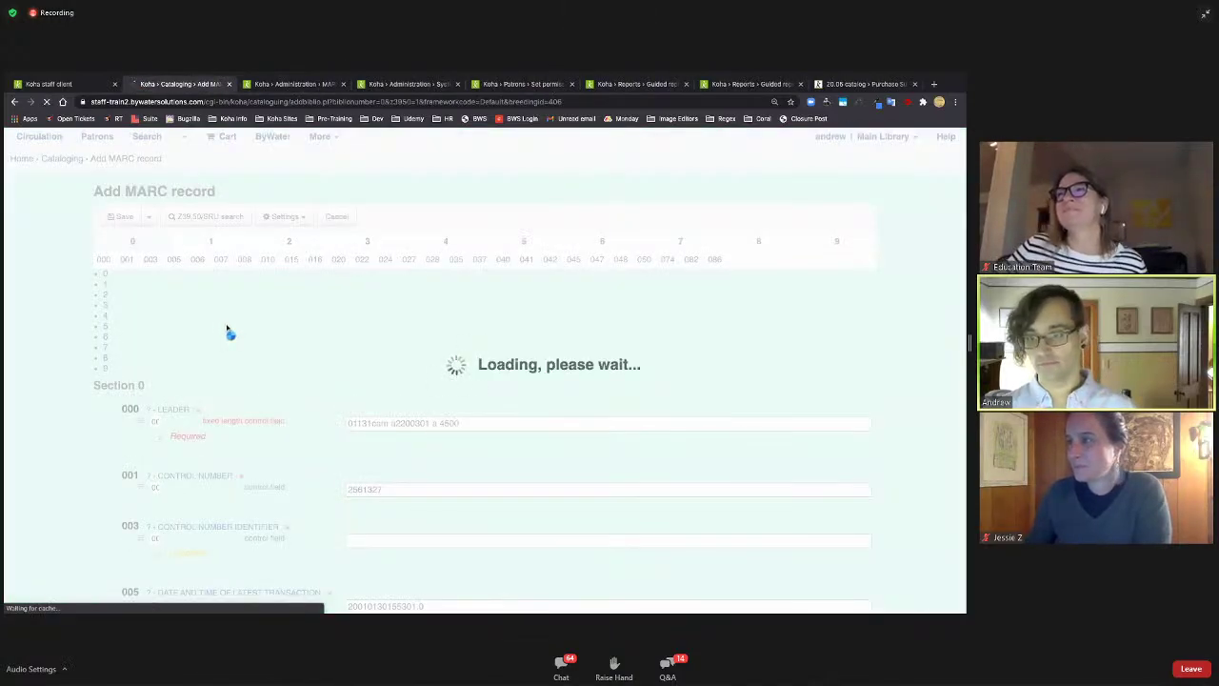
scroll(491, 496, "down", 2)
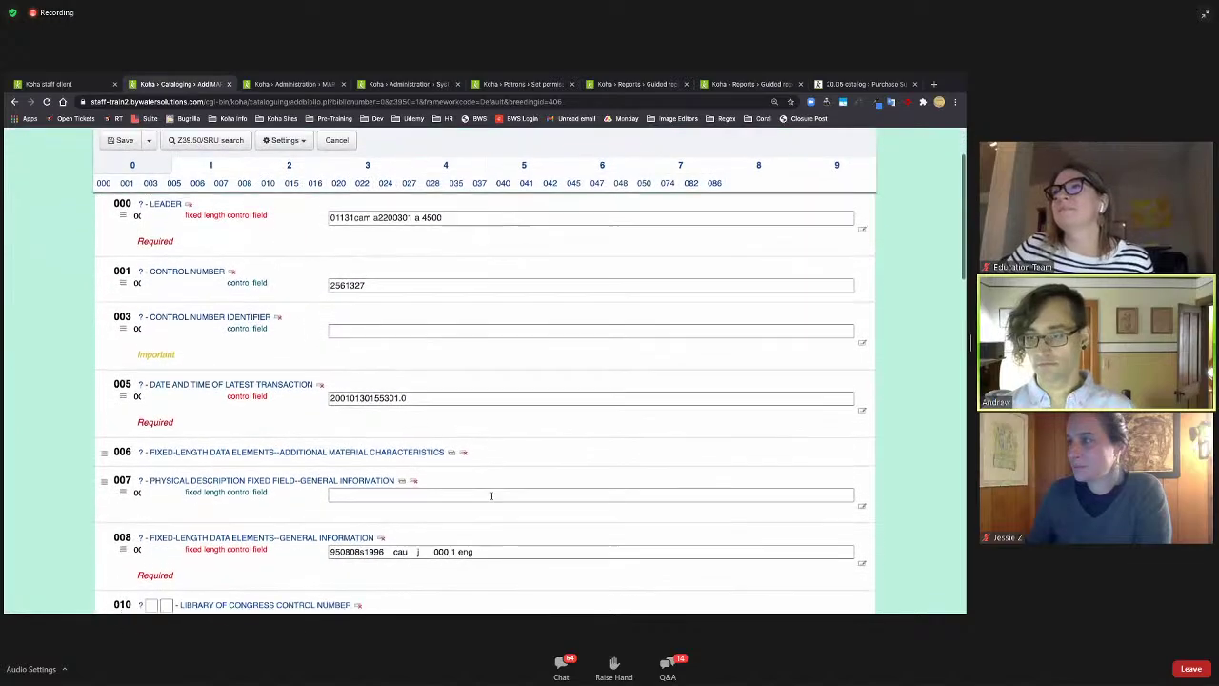
scroll(491, 499, "down", 15)
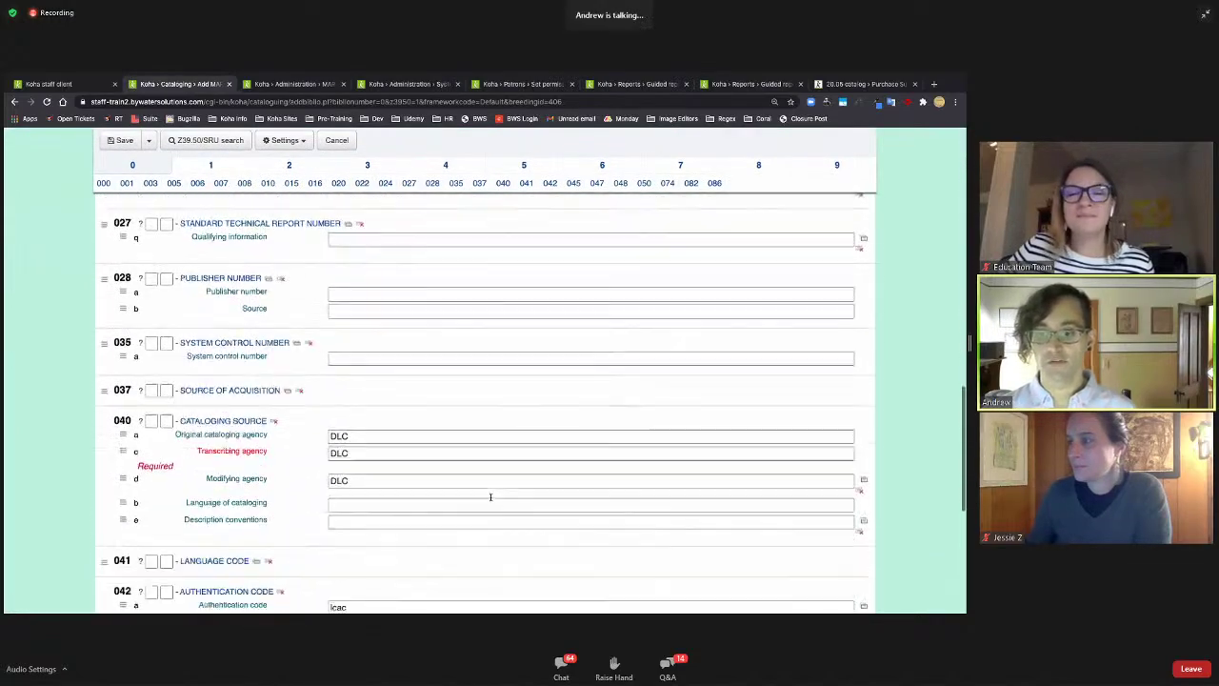
scroll(490, 496, "down", 3)
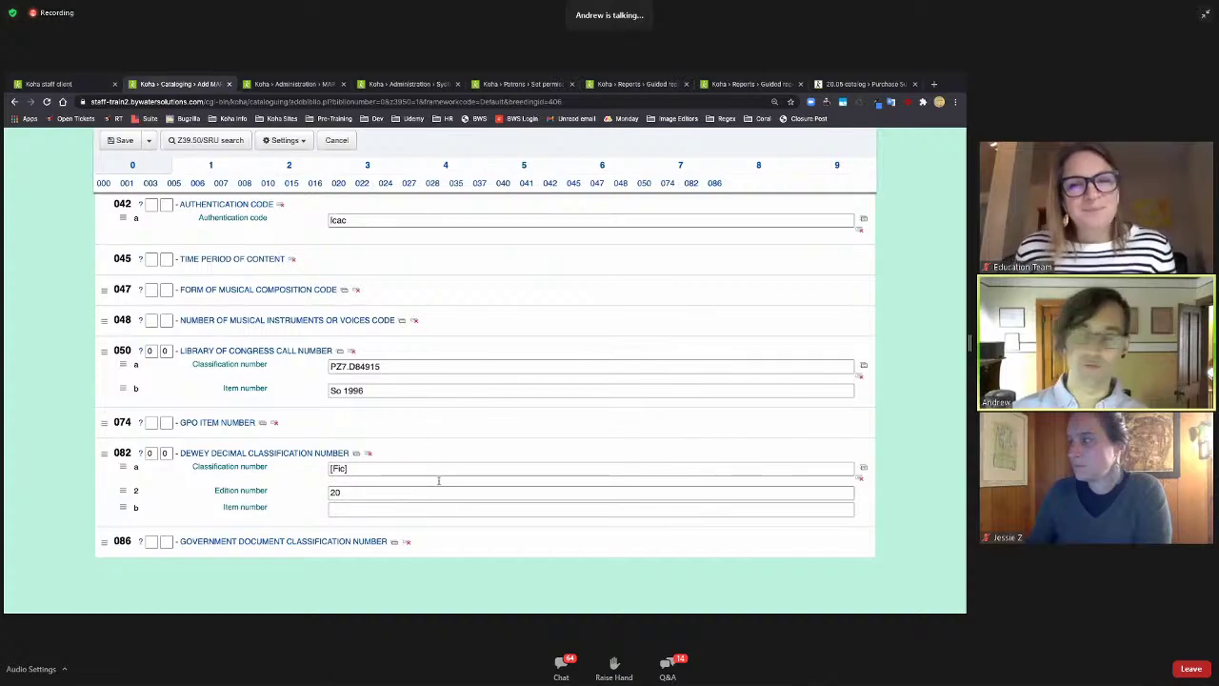
left_click(368, 452)
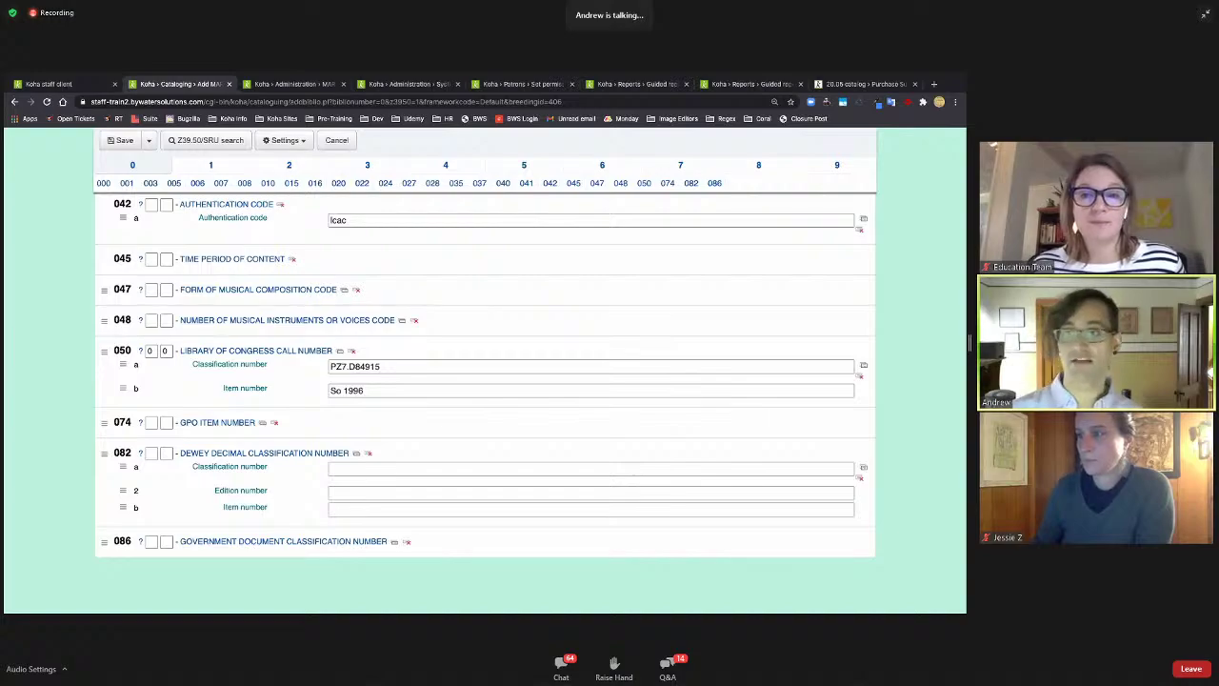
- Compare field 003 in the MARC record with the Important setting in the Default framework's Tag 003 subfield constraints
scroll(519, 502, "up", 5)
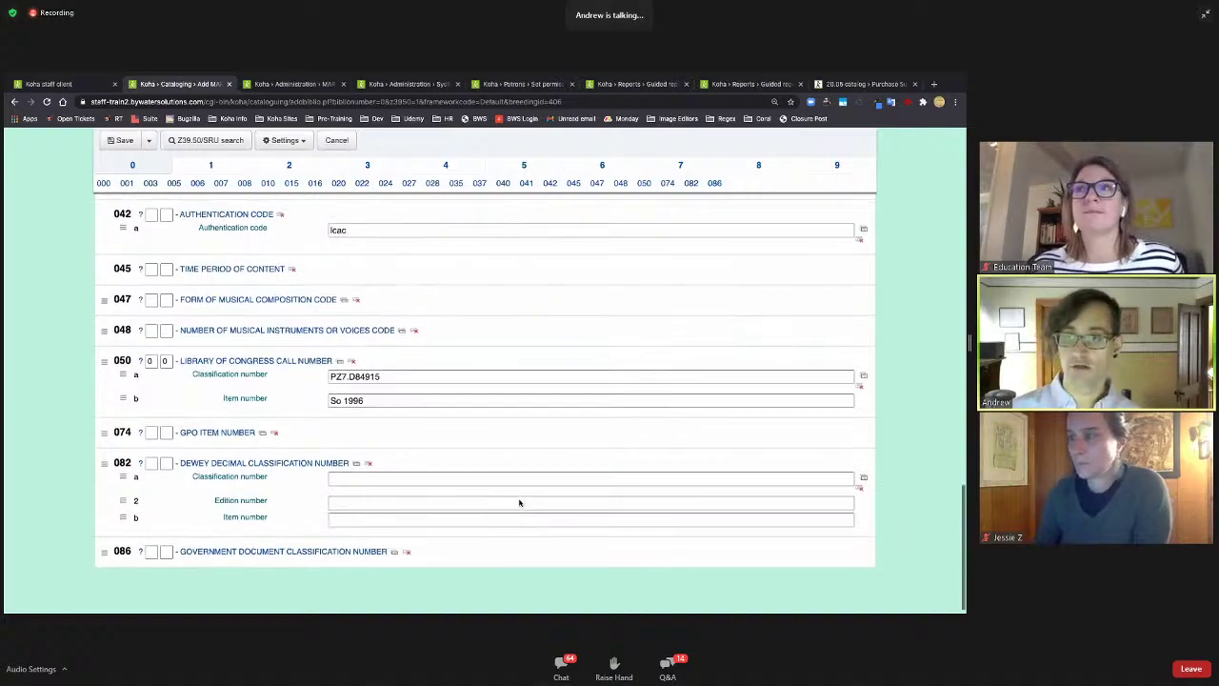
scroll(519, 502, "up", 15)
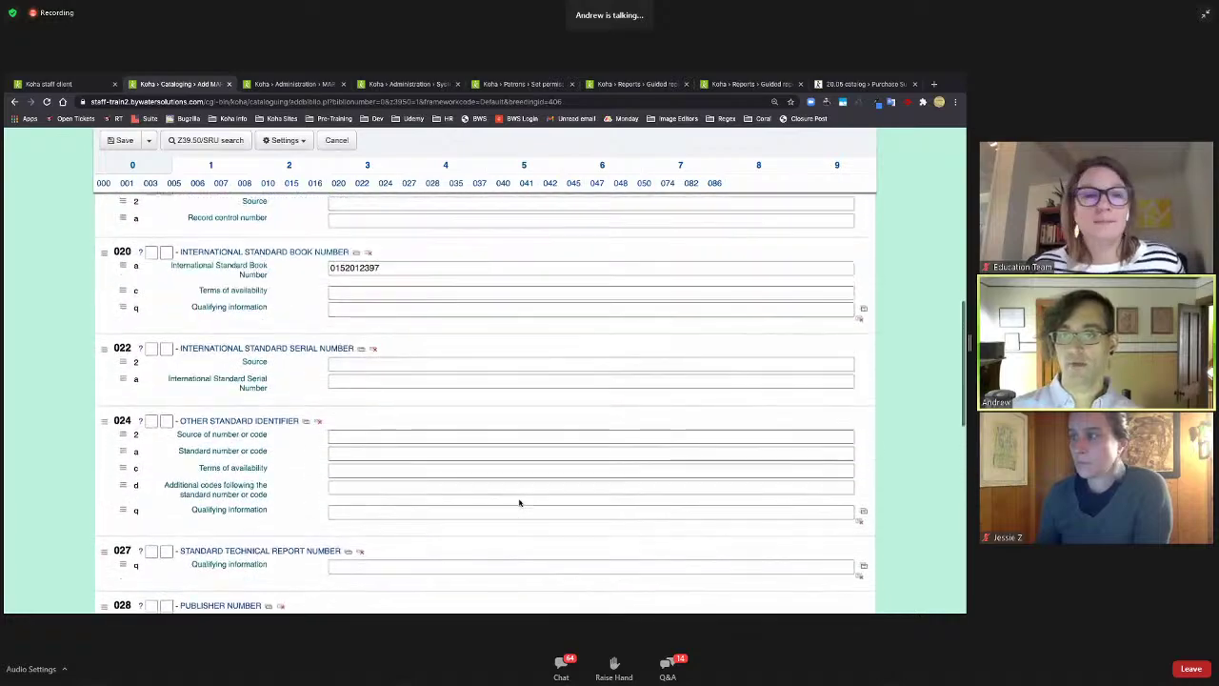
scroll(517, 504, "down", 1)
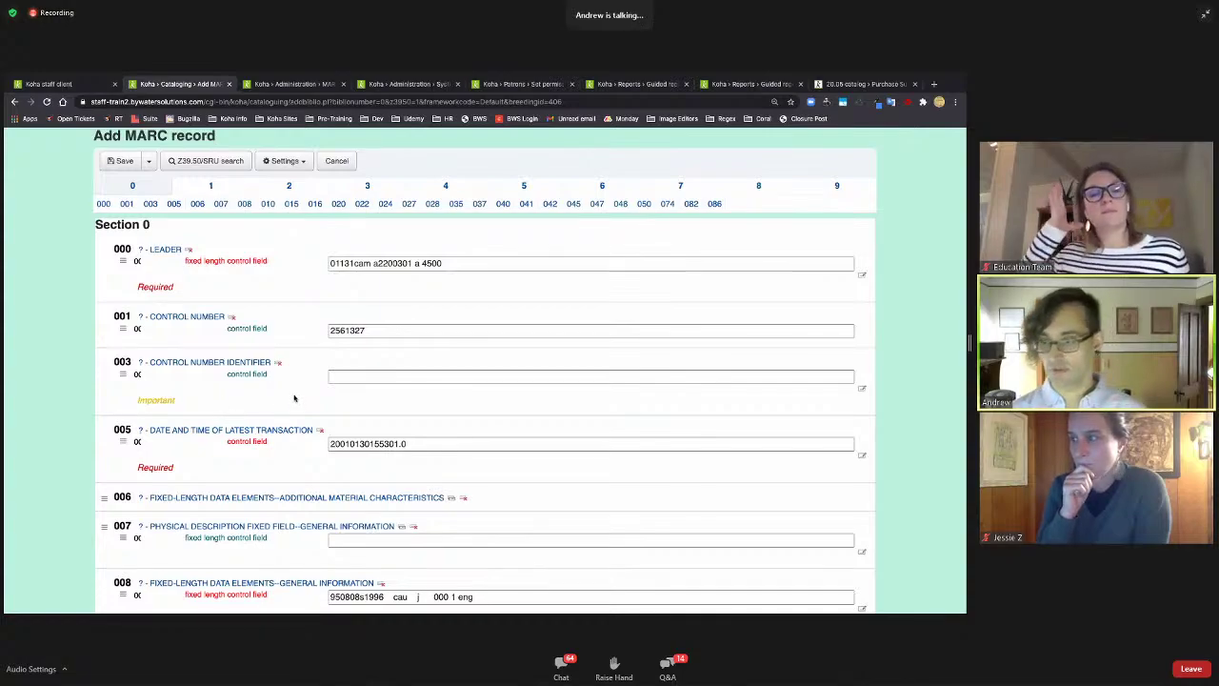
key("ctrl+plus")
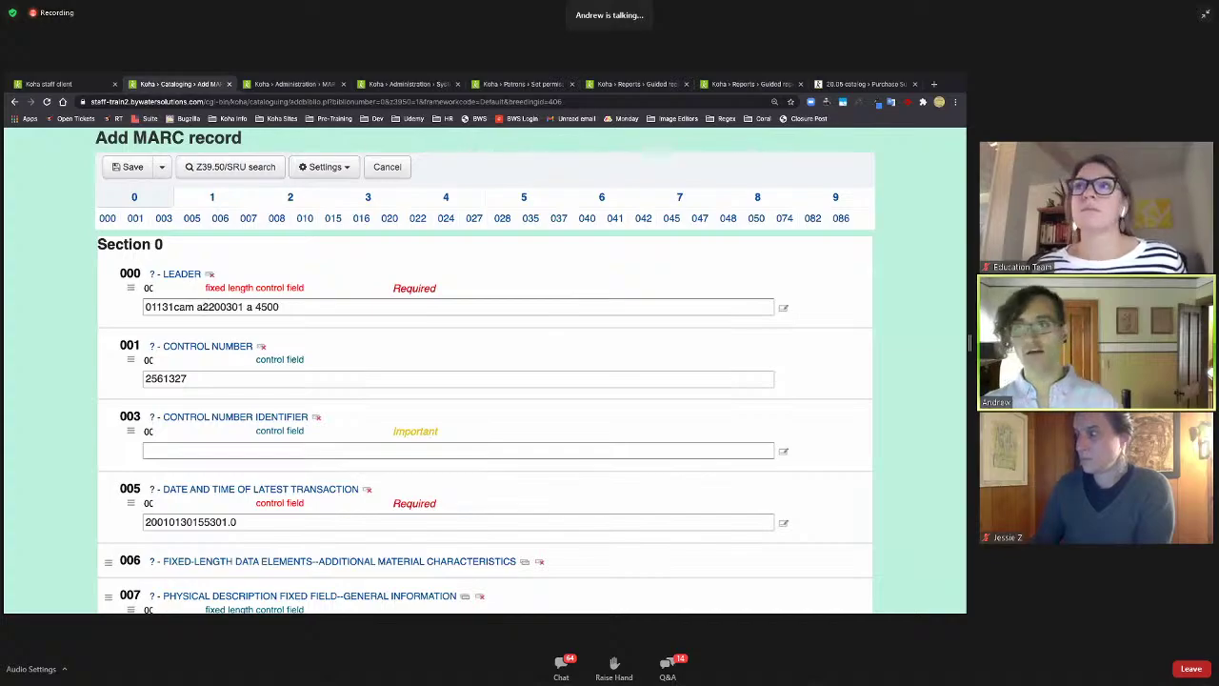
left_click(288, 83)
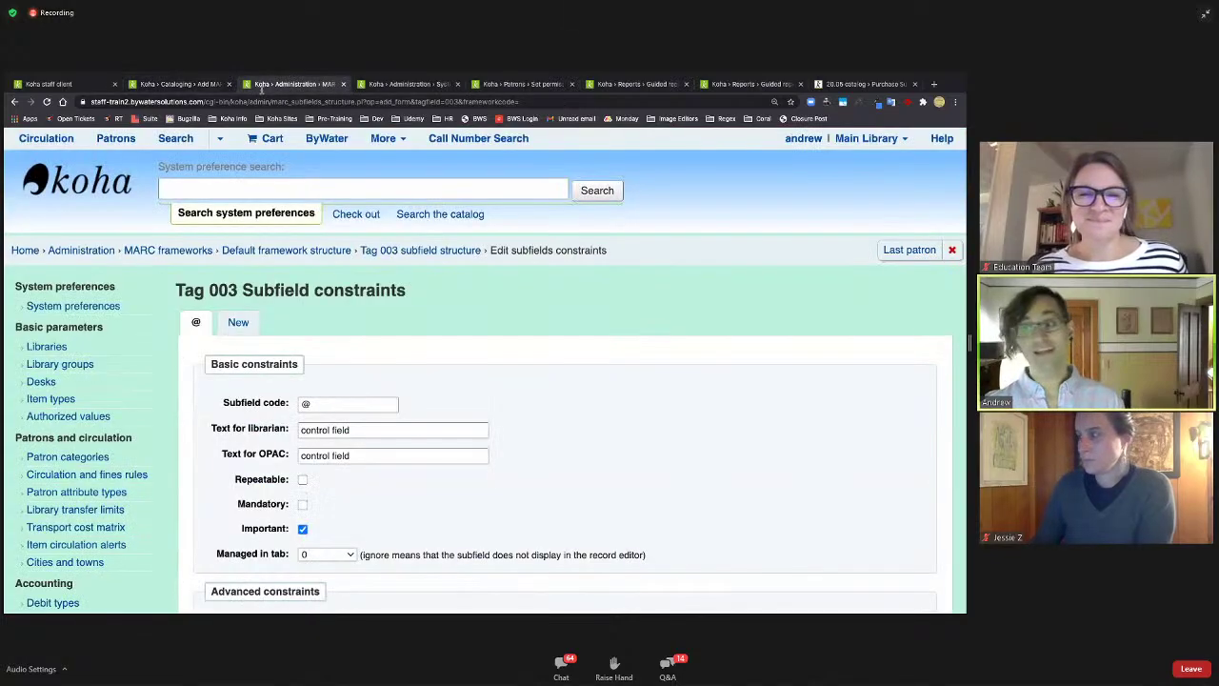
scroll(634, 438, "down", 2)
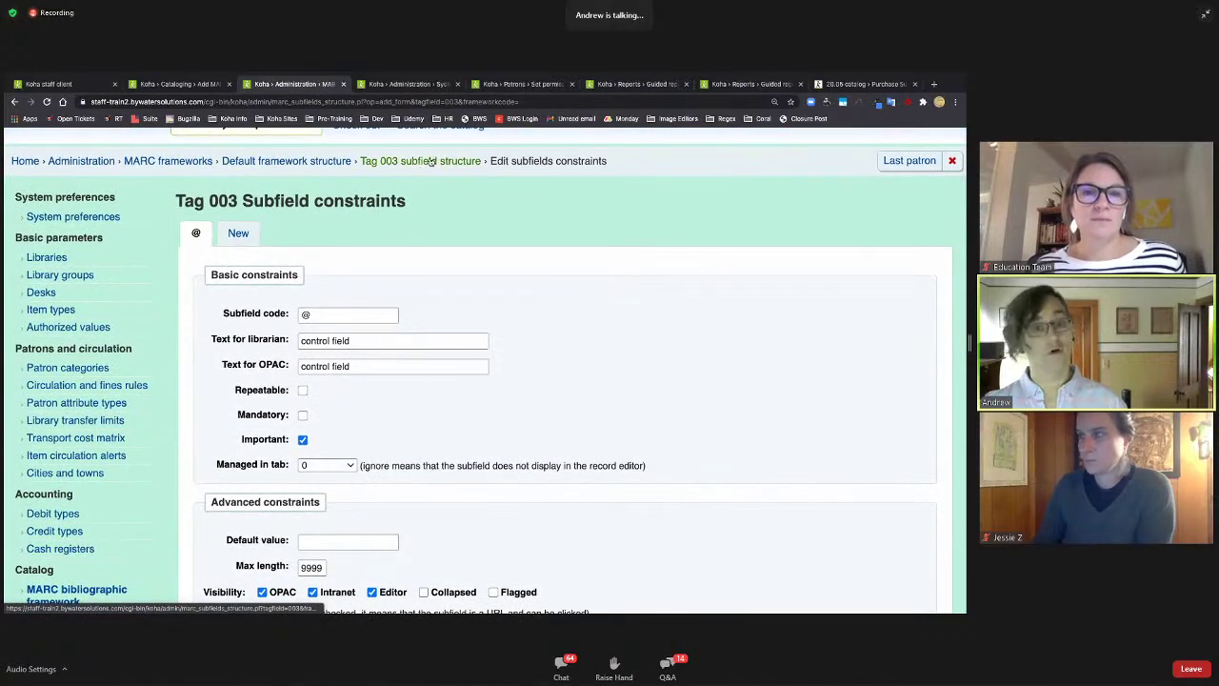
scroll(525, 337, "down", 1)
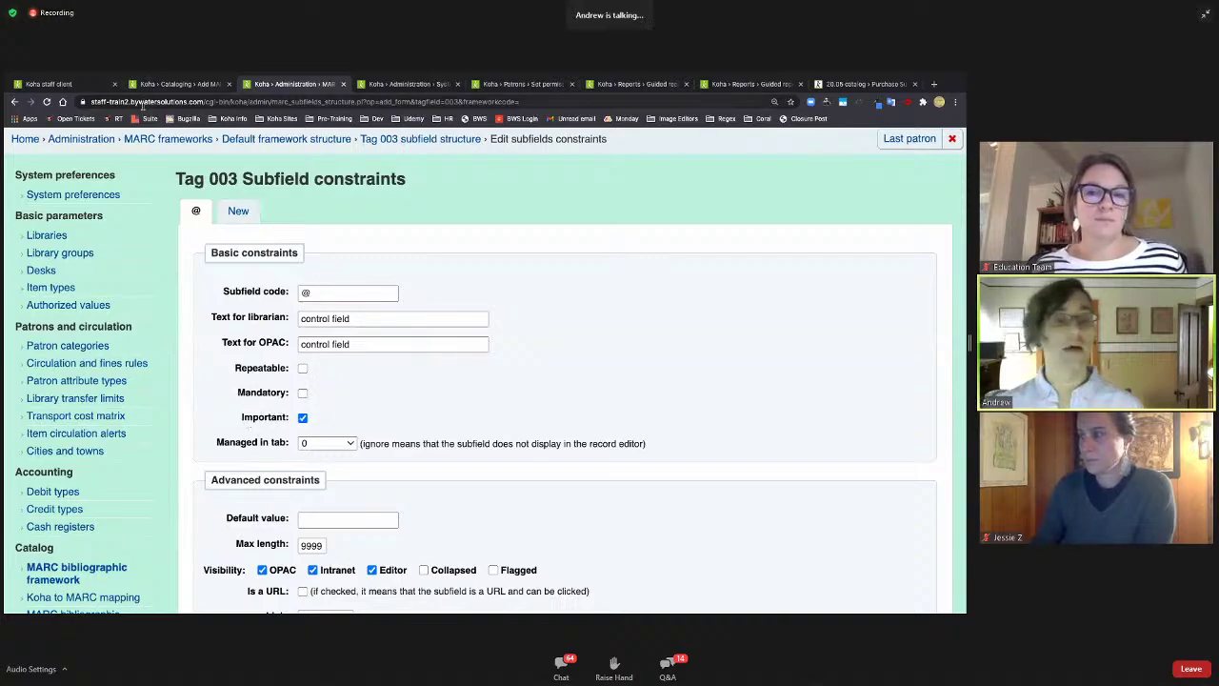
left_click(195, 84)
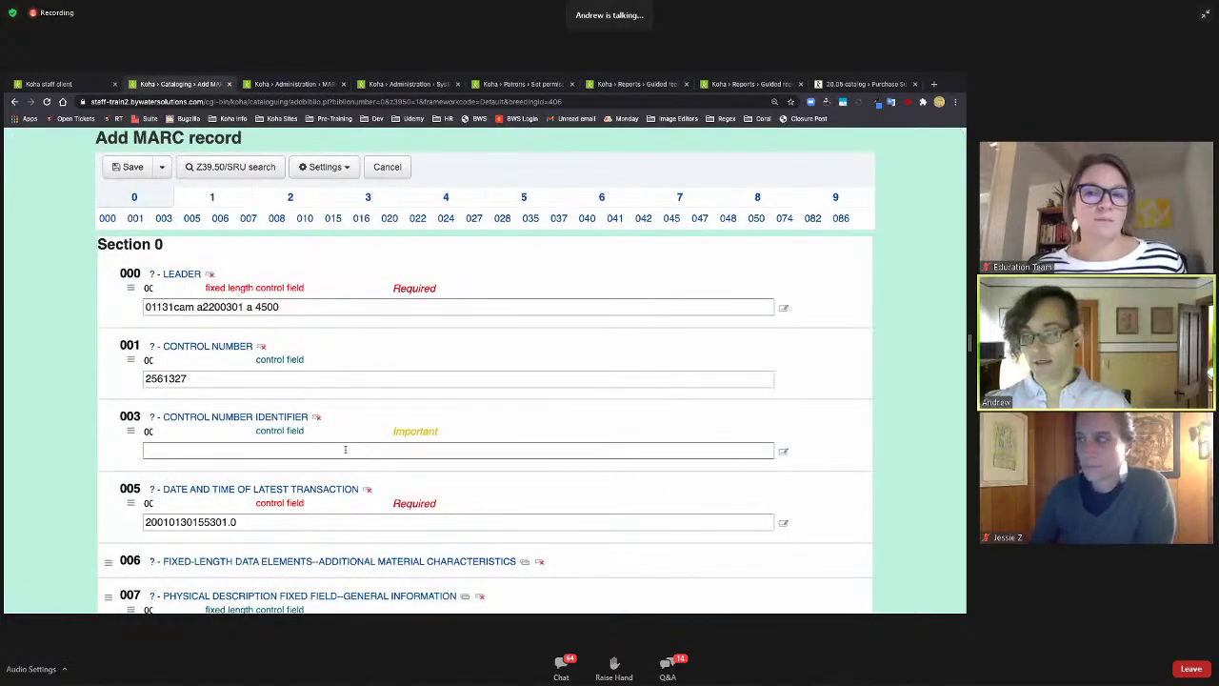
scroll(352, 519, "down", 3)
scroll(359, 527, "up", 3)
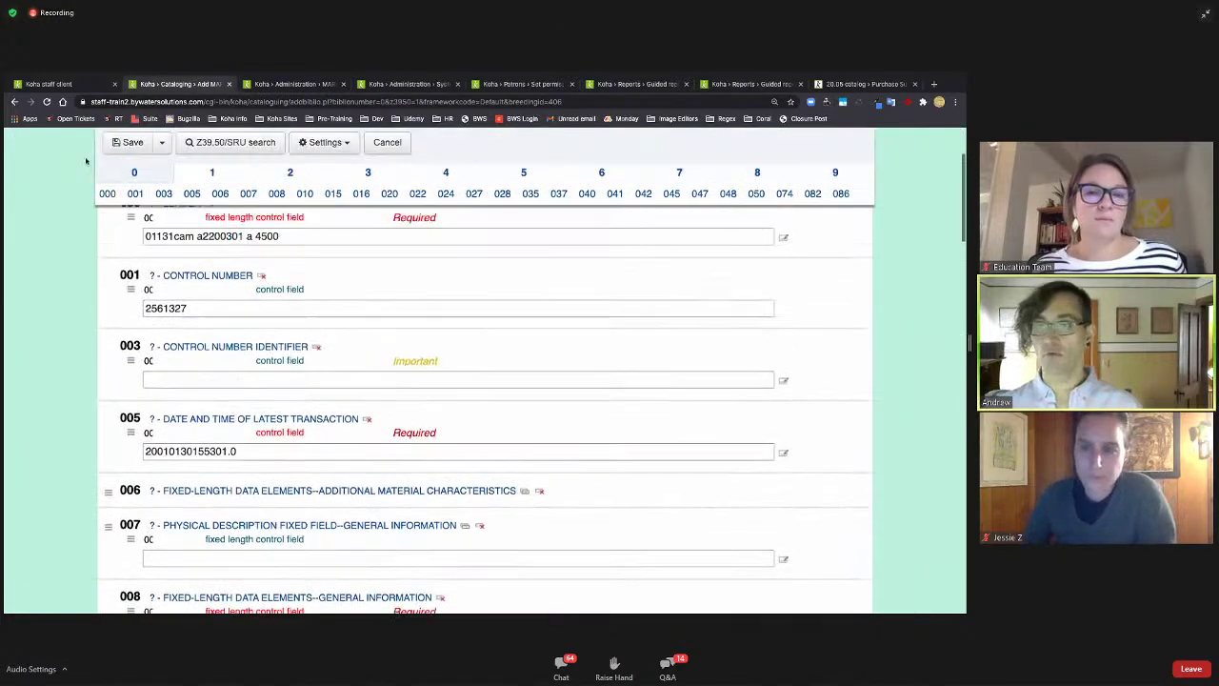
- Try to save the record, and set the required Koha item type in field 942 subfield c to Book
left_click(122, 143)
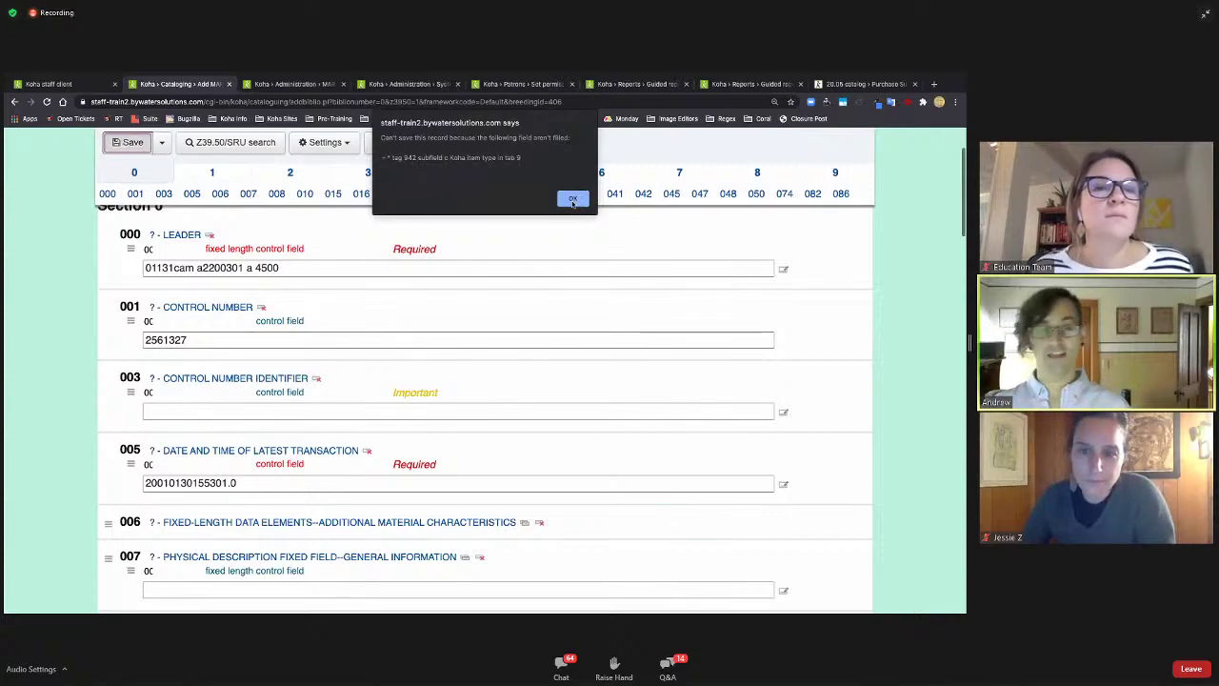
left_click(573, 202)
left_click(834, 173)
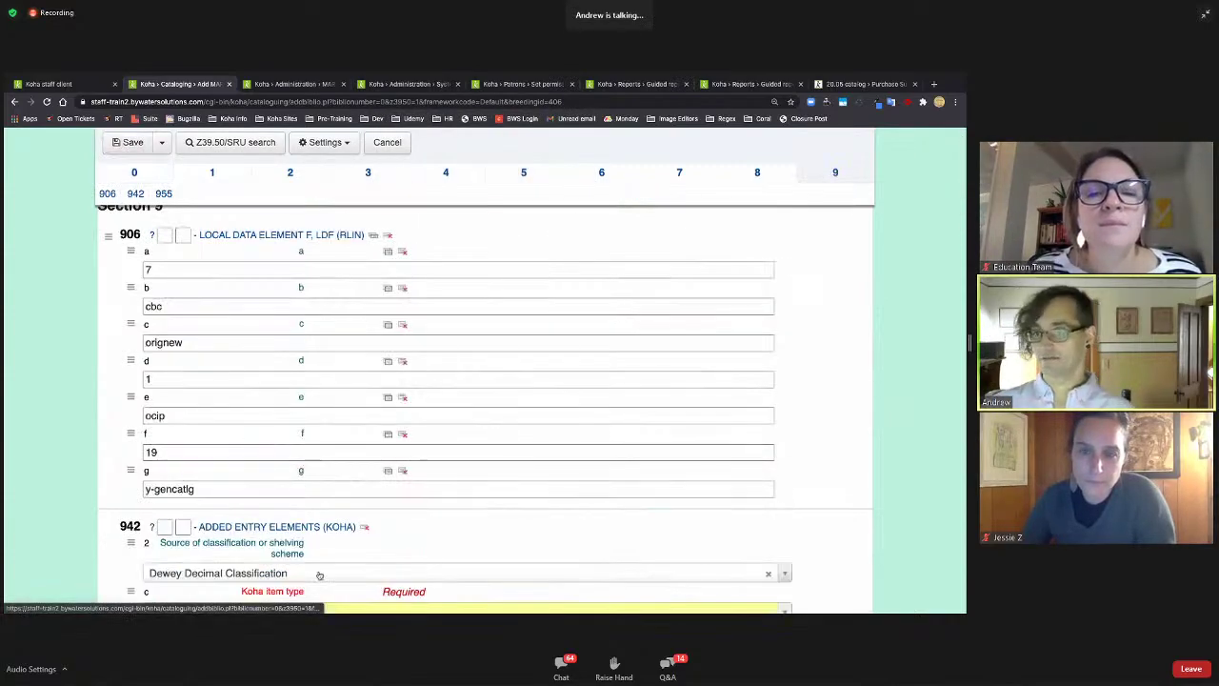
scroll(319, 575, "down", 3)
left_click(348, 452)
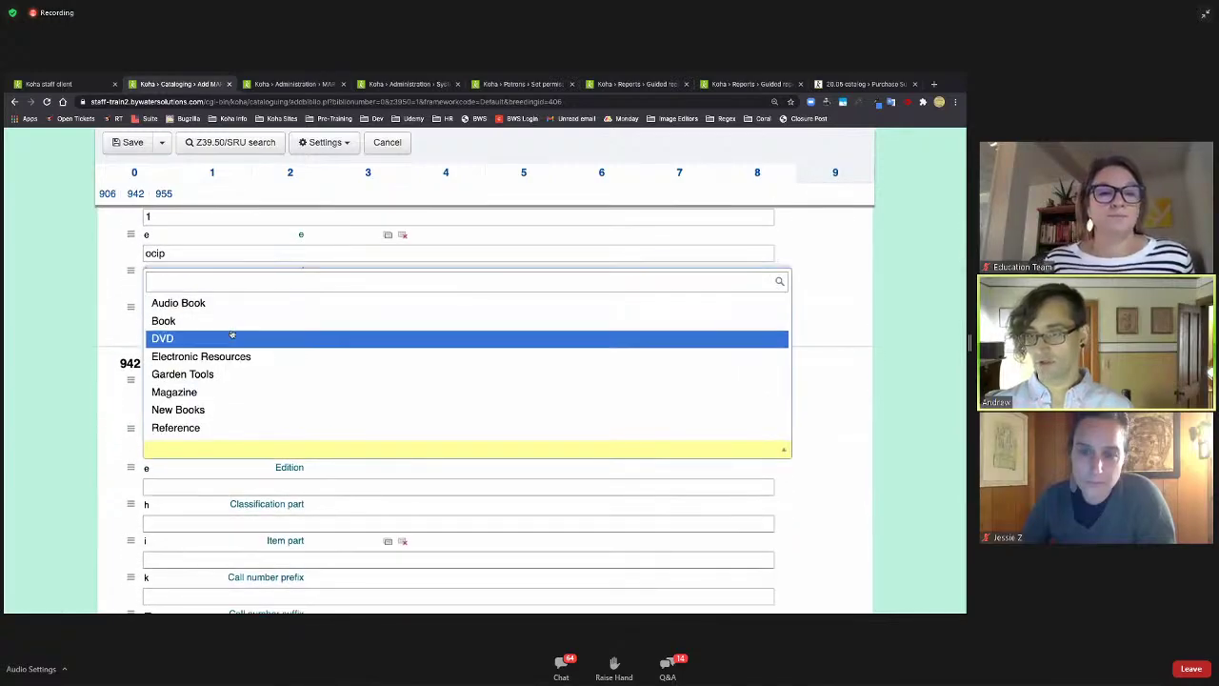
left_click(164, 321)
- Save the record with the important control number identifier field 003 left empty, accepting the save anyway
scroll(98, 223, "up", 5)
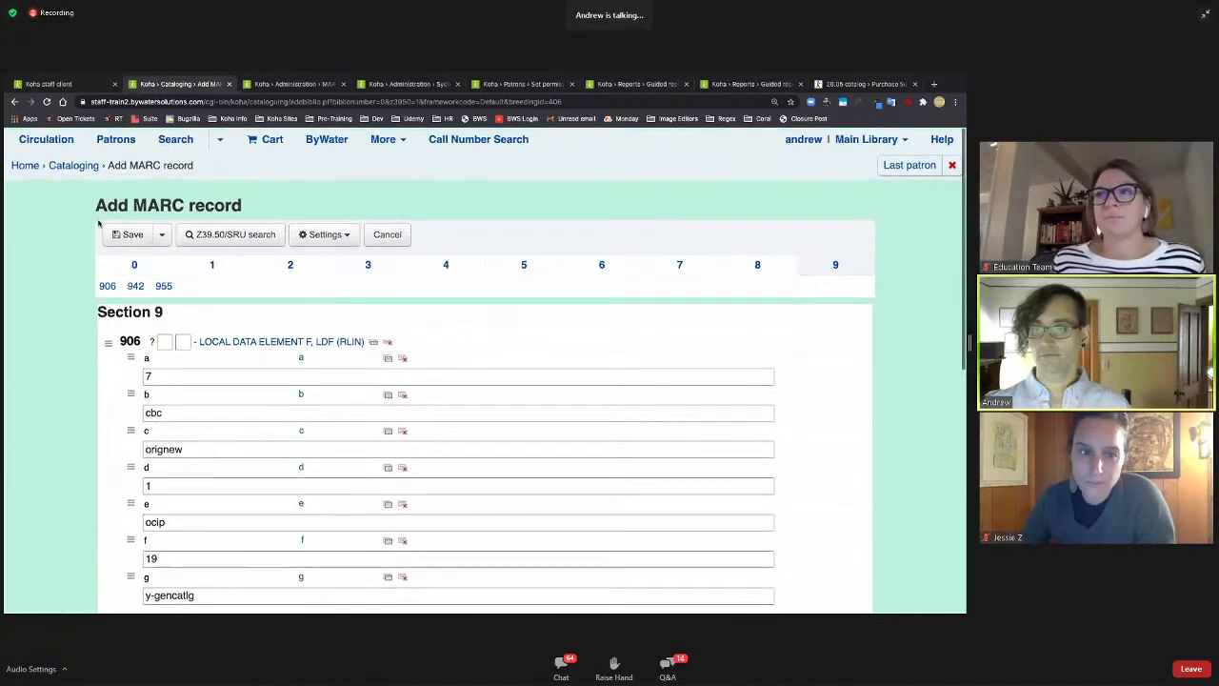
left_click(134, 265)
left_click(201, 516)
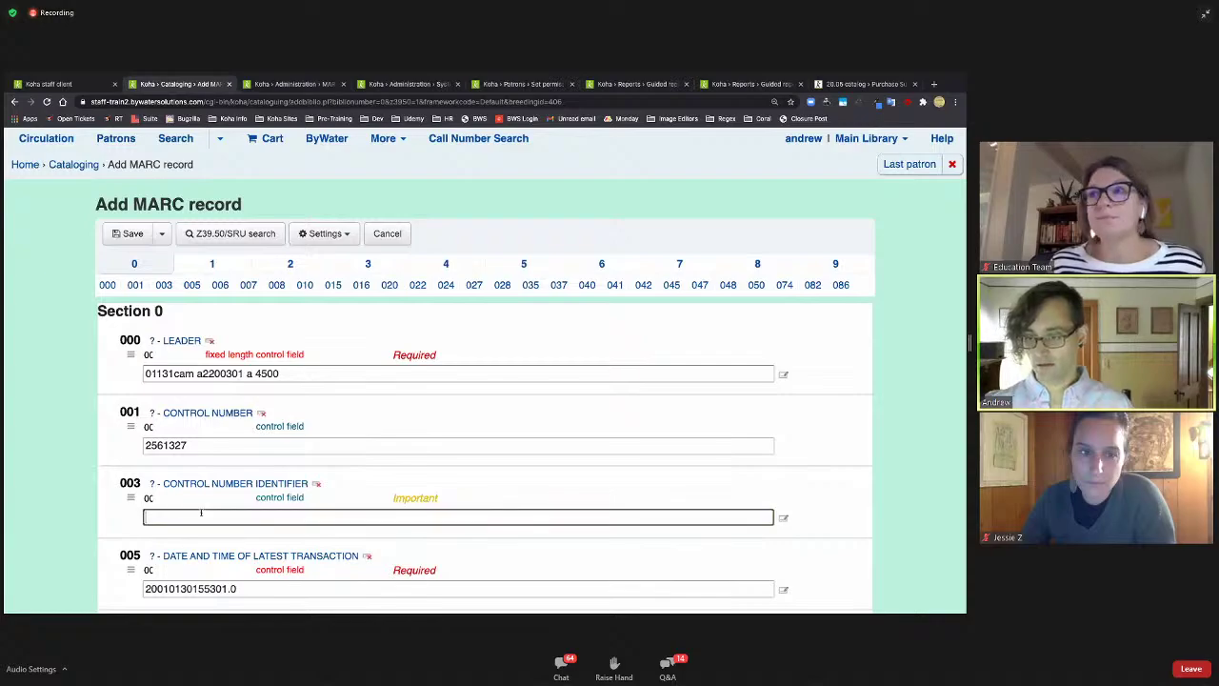
left_click(25, 449)
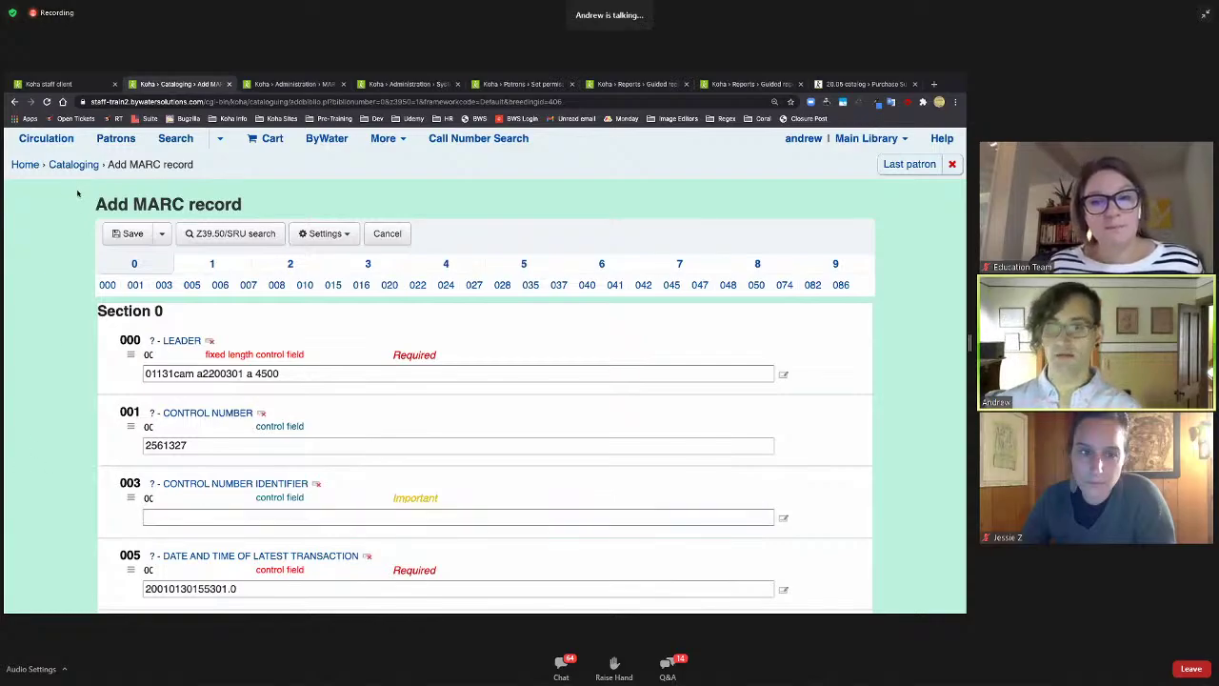
left_click(130, 233)
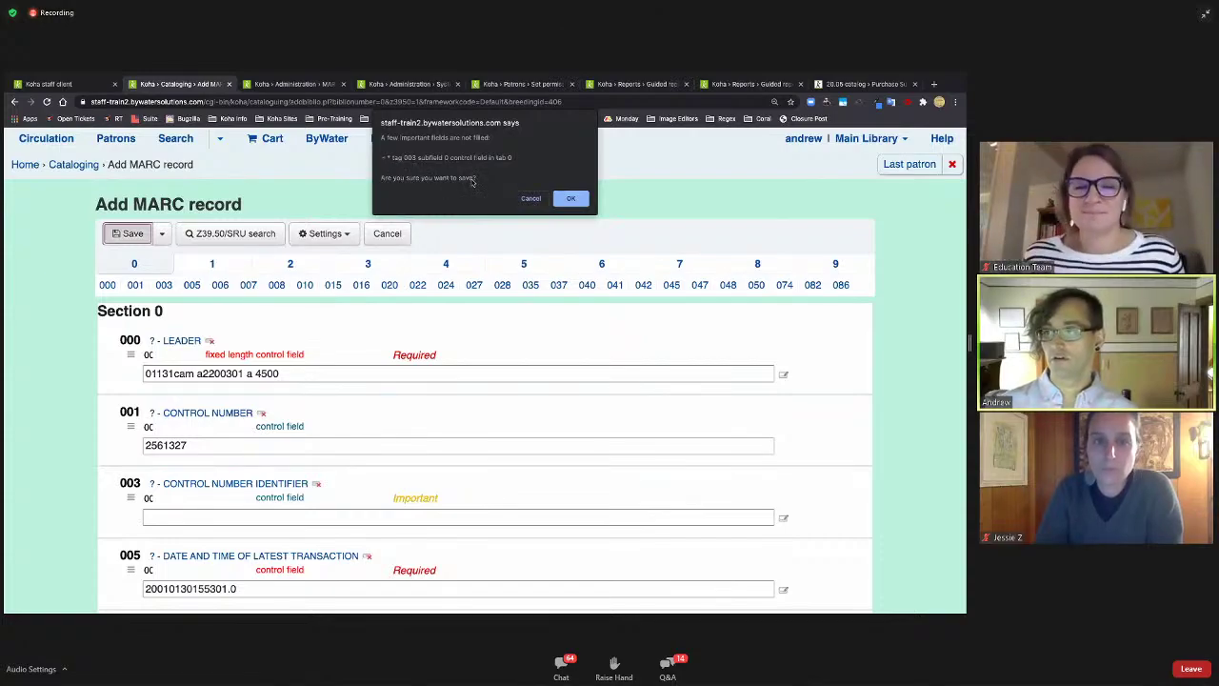
left_click(572, 200)
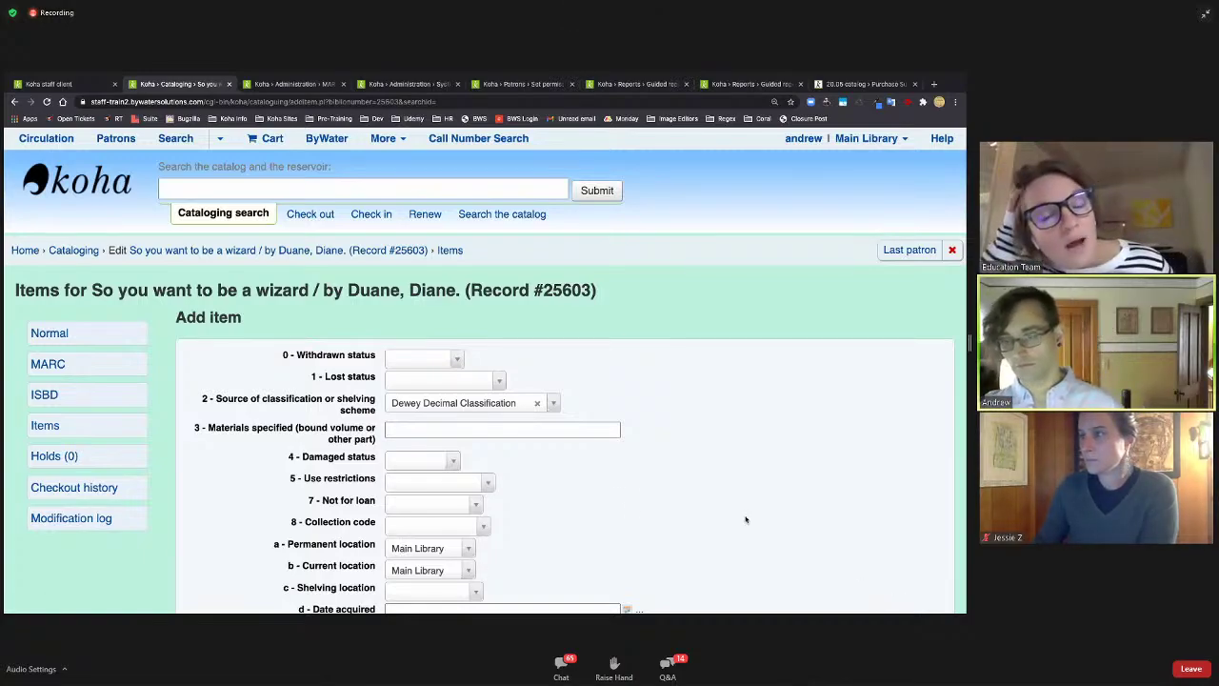
- Examine the full call number field in the Add item form of the saved record
scroll(581, 471, "down", 1)
scroll(581, 470, "down", 3)
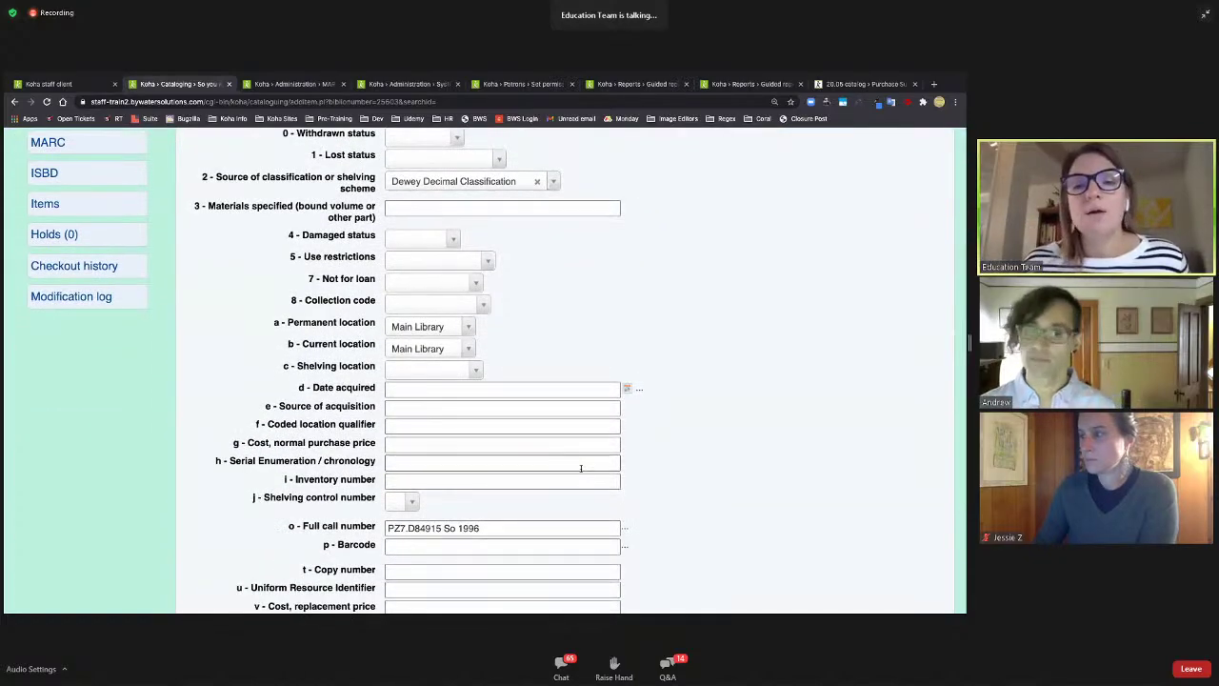
scroll(581, 468, "up", 4)
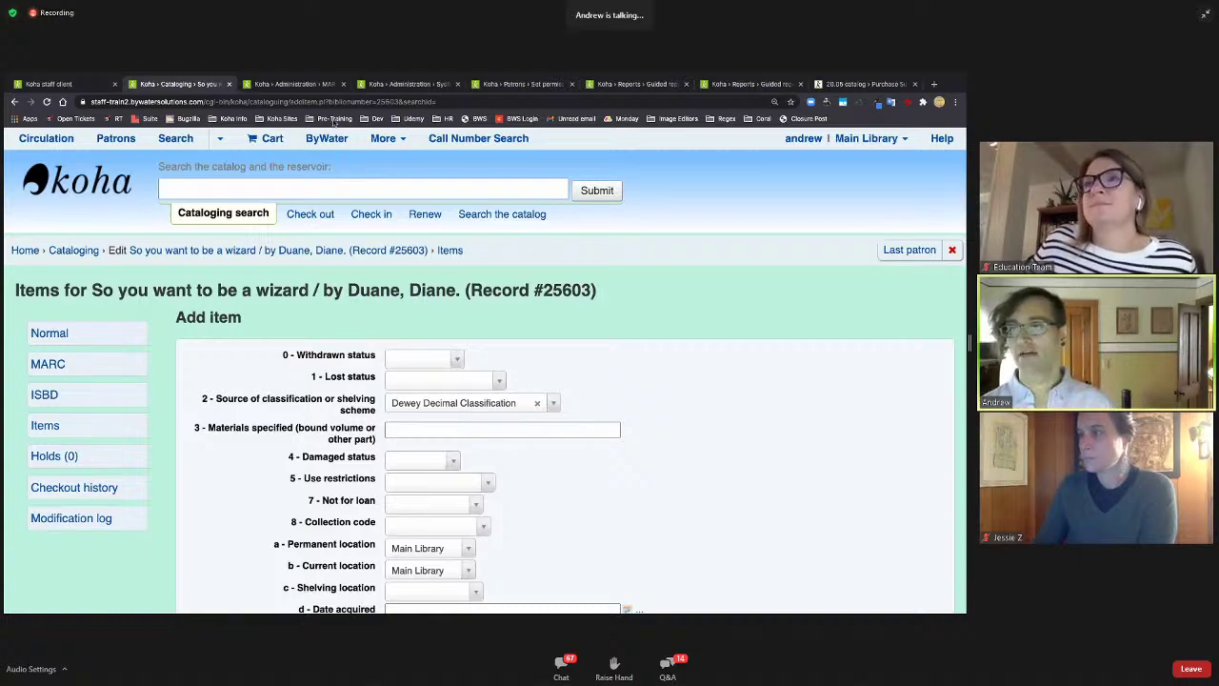
- Close the record's item page and the MARC framework page, and return to the Koha staff client home page
left_click(229, 84)
left_click(229, 84)
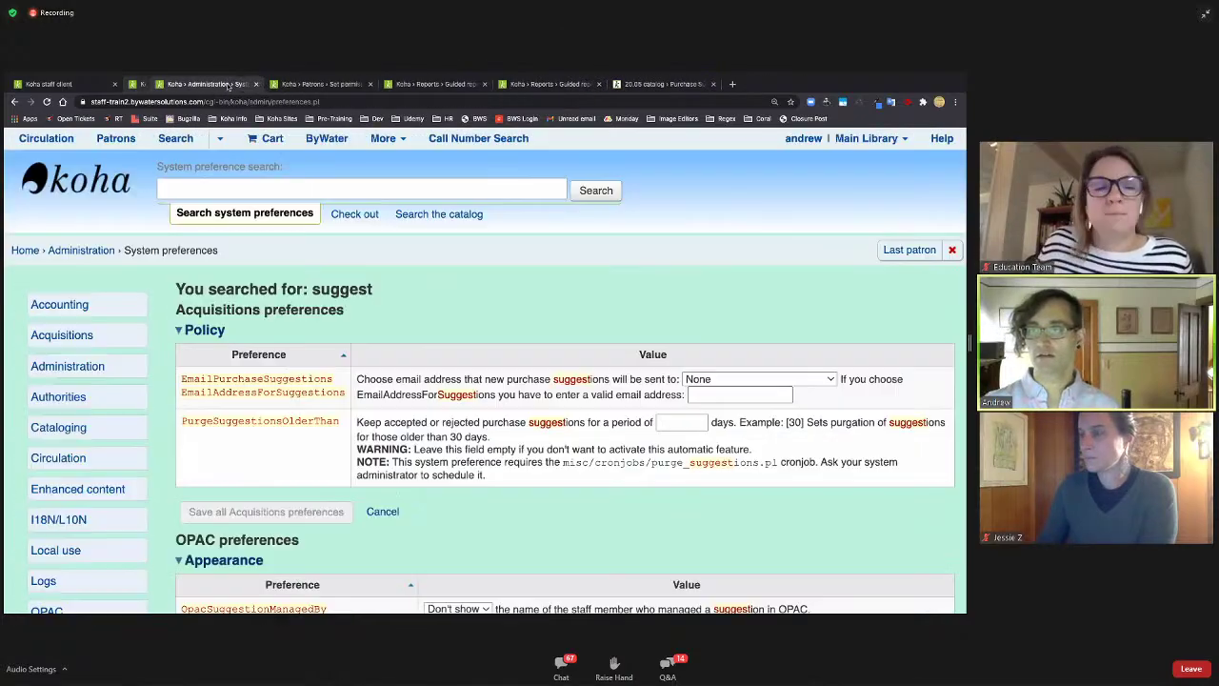
left_click(50, 84)
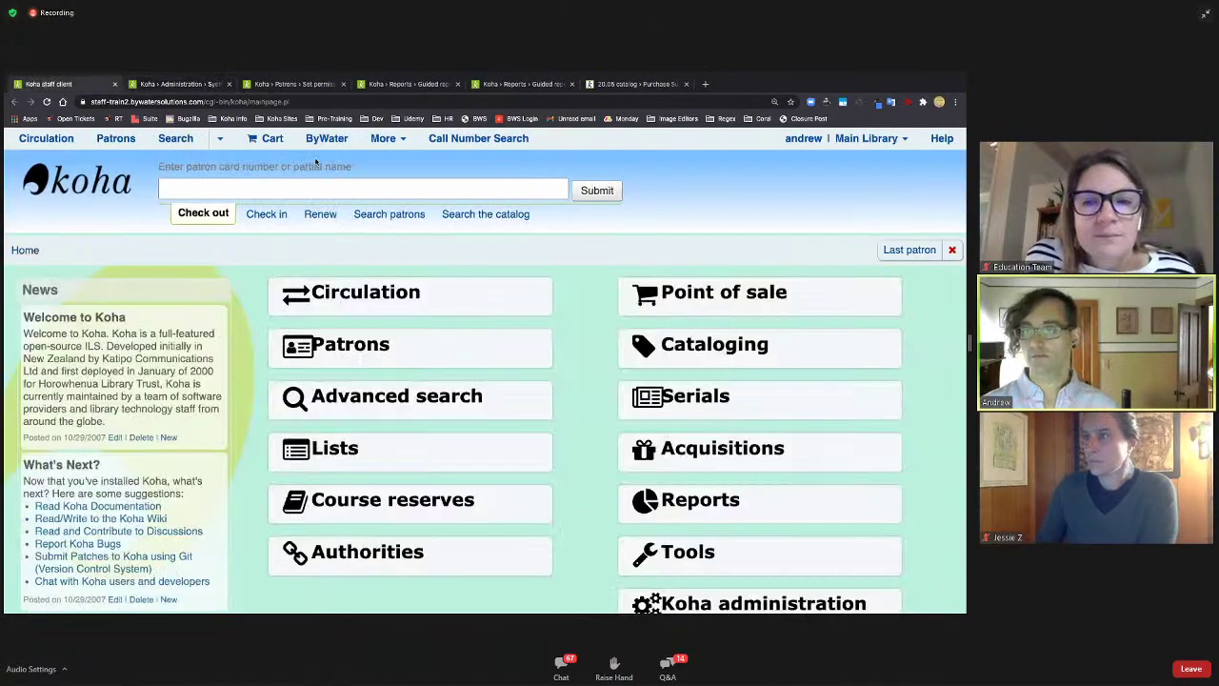
- Open the advanced editor from Cataloging and bring up its macros
left_click(392, 139)
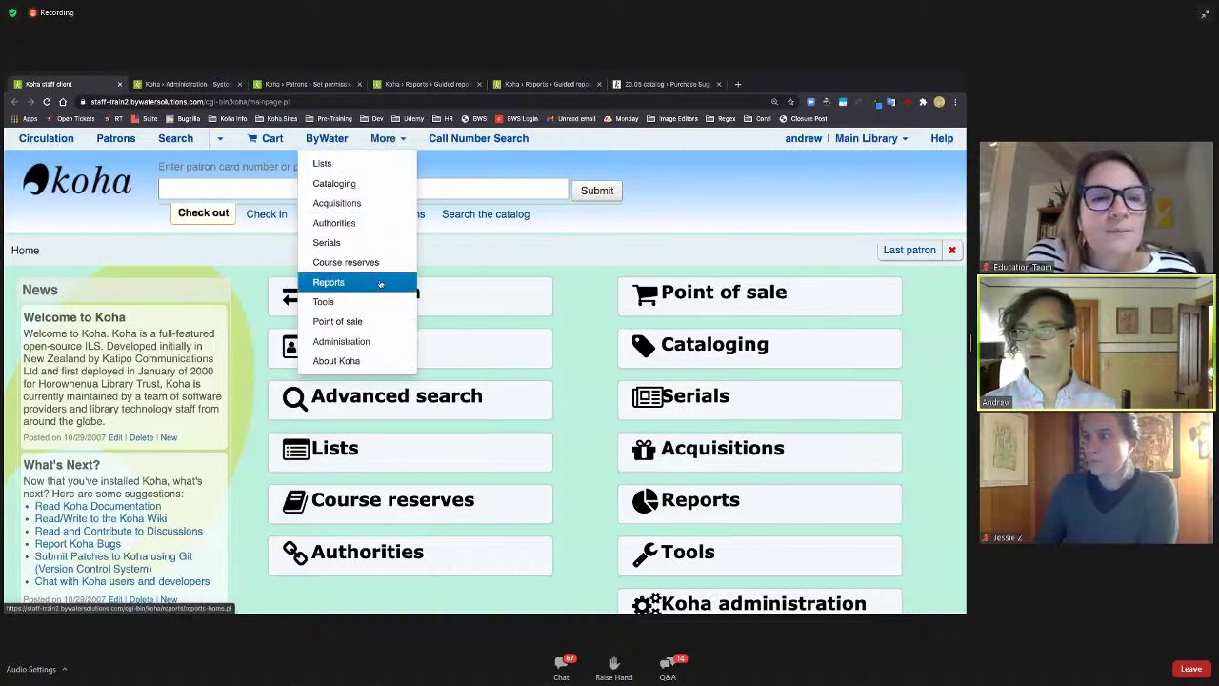
left_click(372, 183)
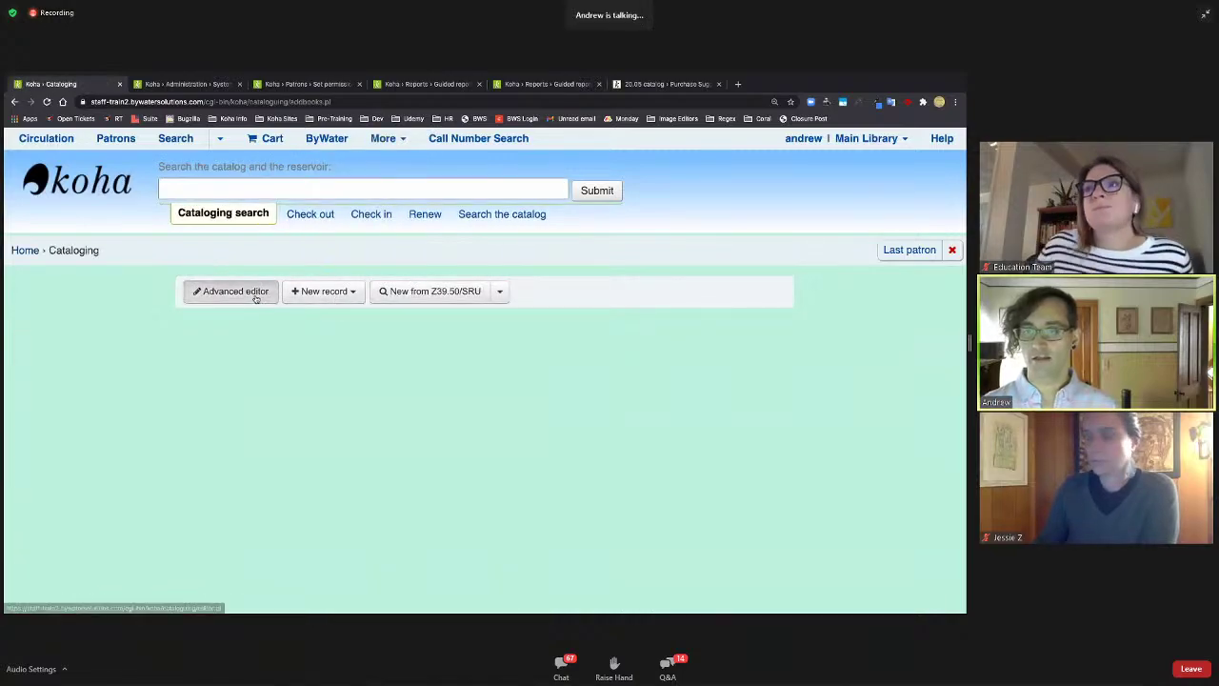
left_click(233, 292)
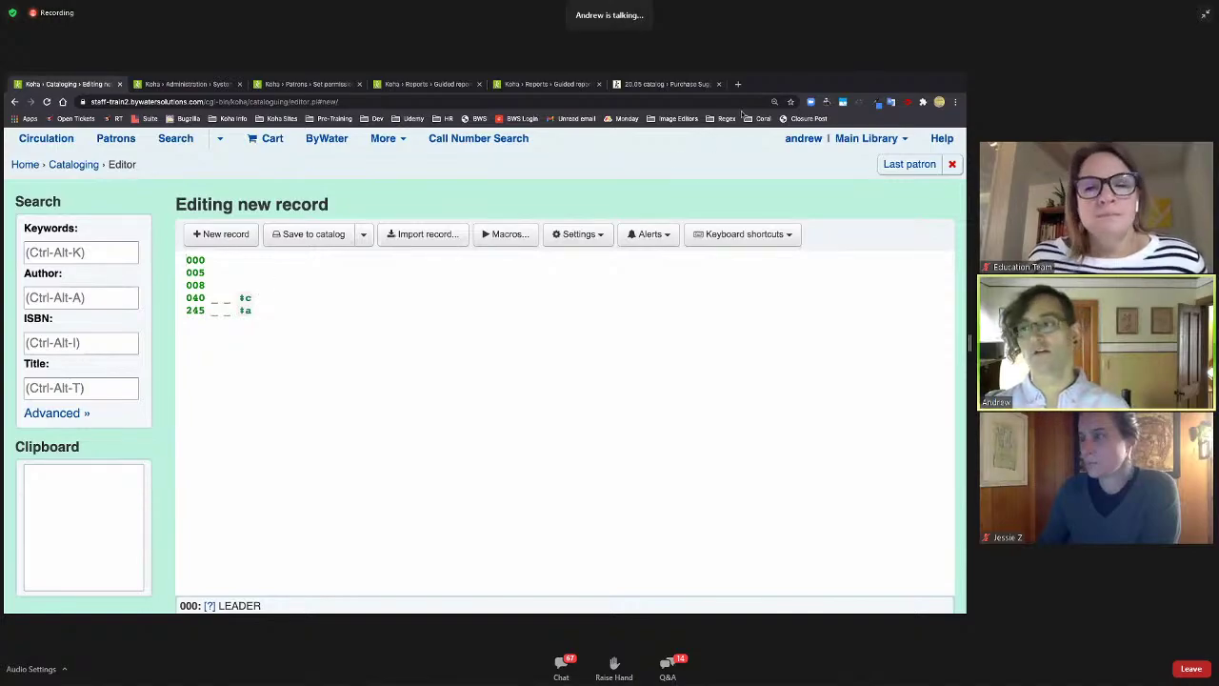
left_click(511, 239)
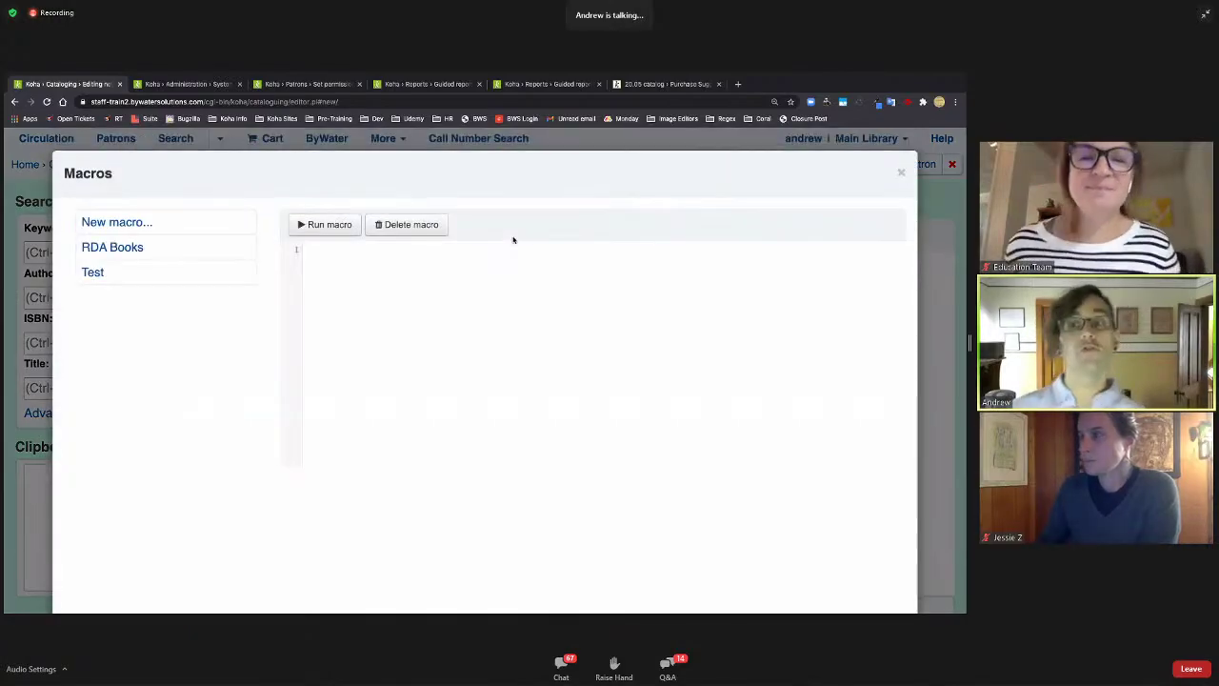
- Examine the commands of the RDA Books macro and its public macro setting
left_click(152, 251)
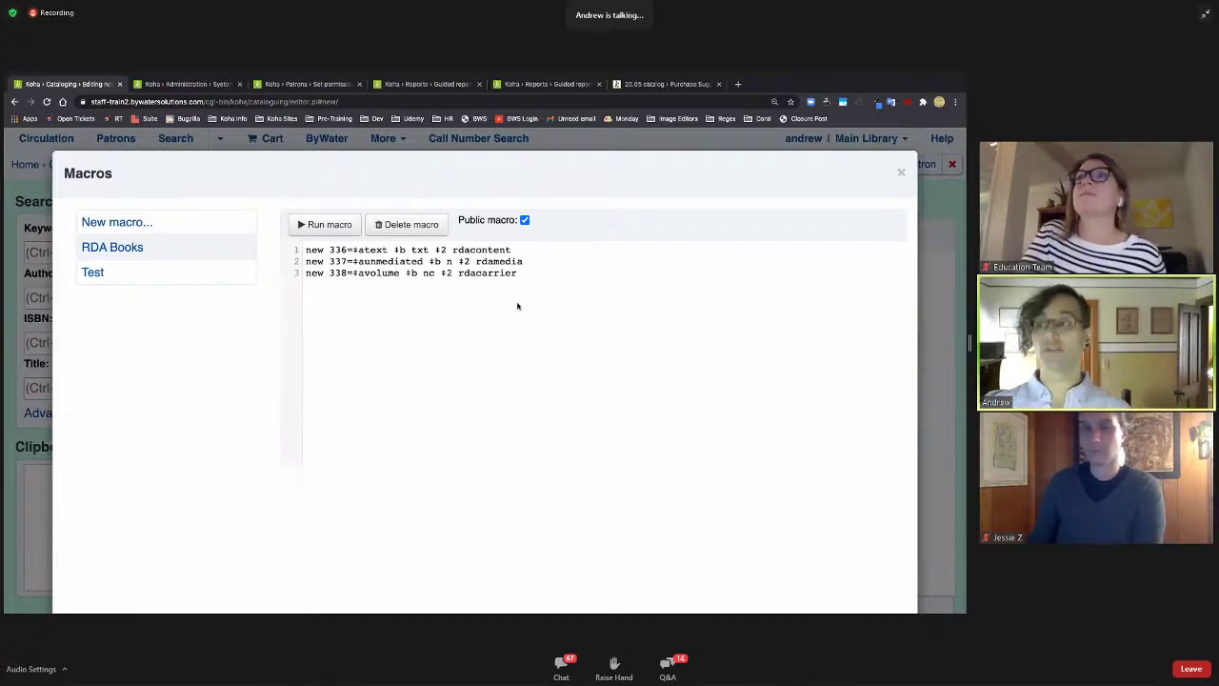
left_click_drag(459, 220, 550, 221)
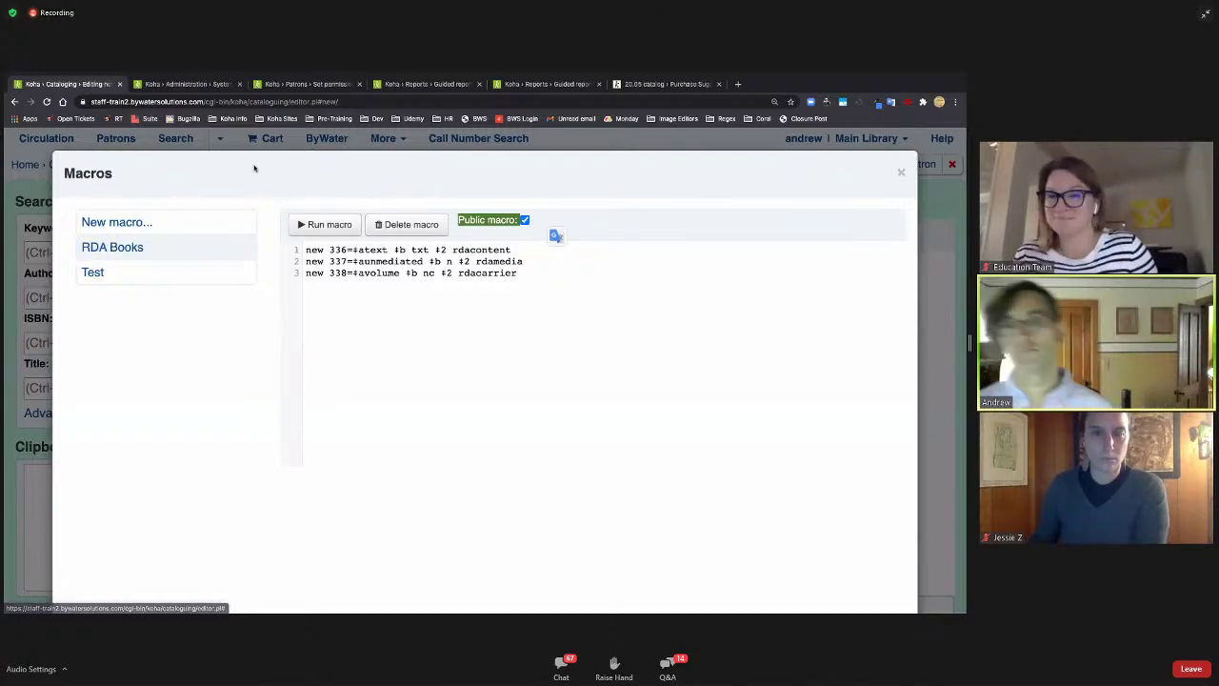
left_click(227, 187)
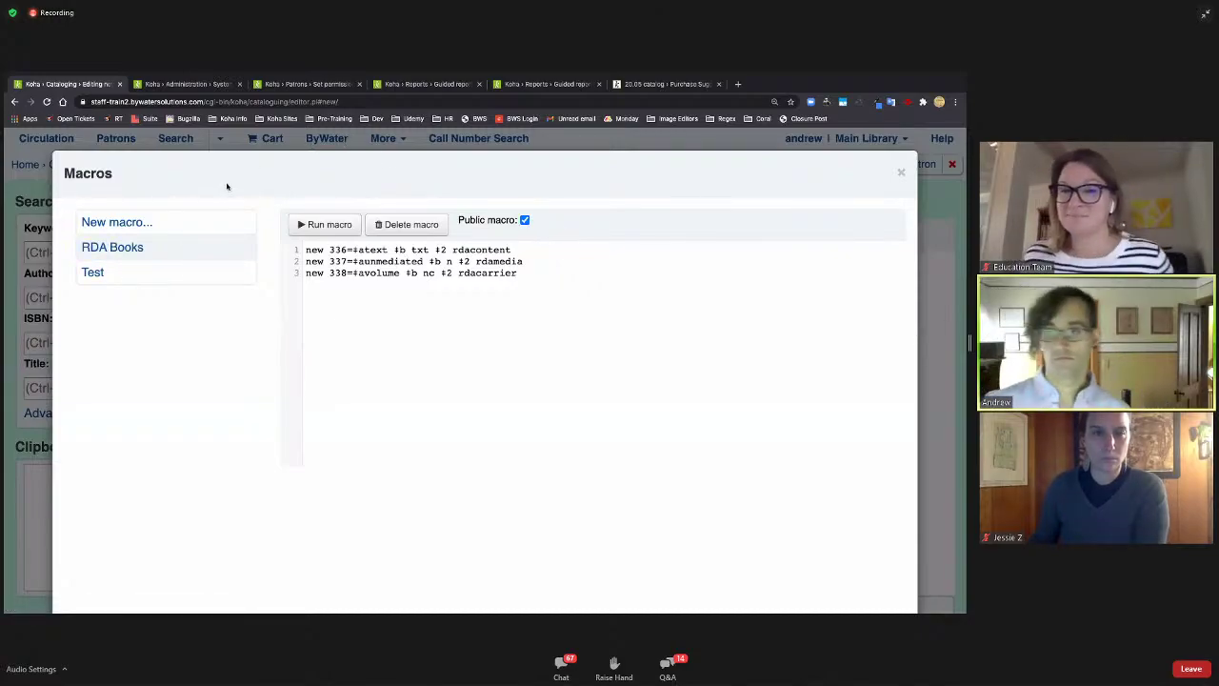
- Create a new macro named Test 2 and open it
left_click(138, 224)
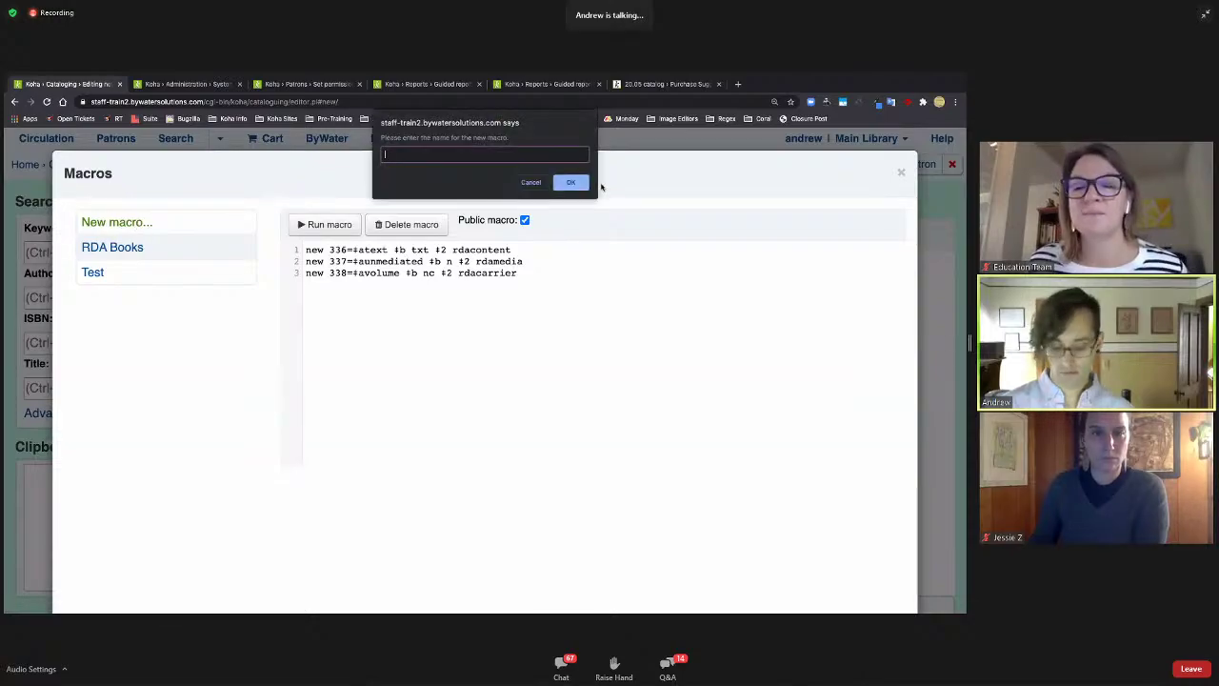
type("Test 2")
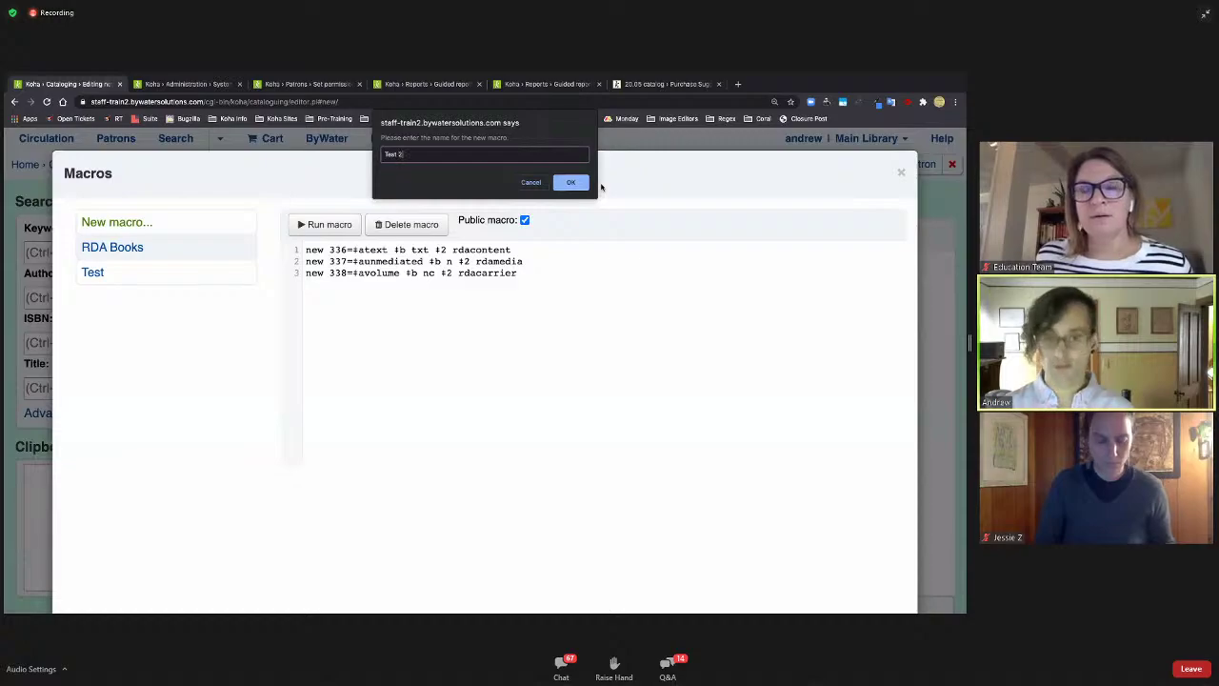
left_click(571, 182)
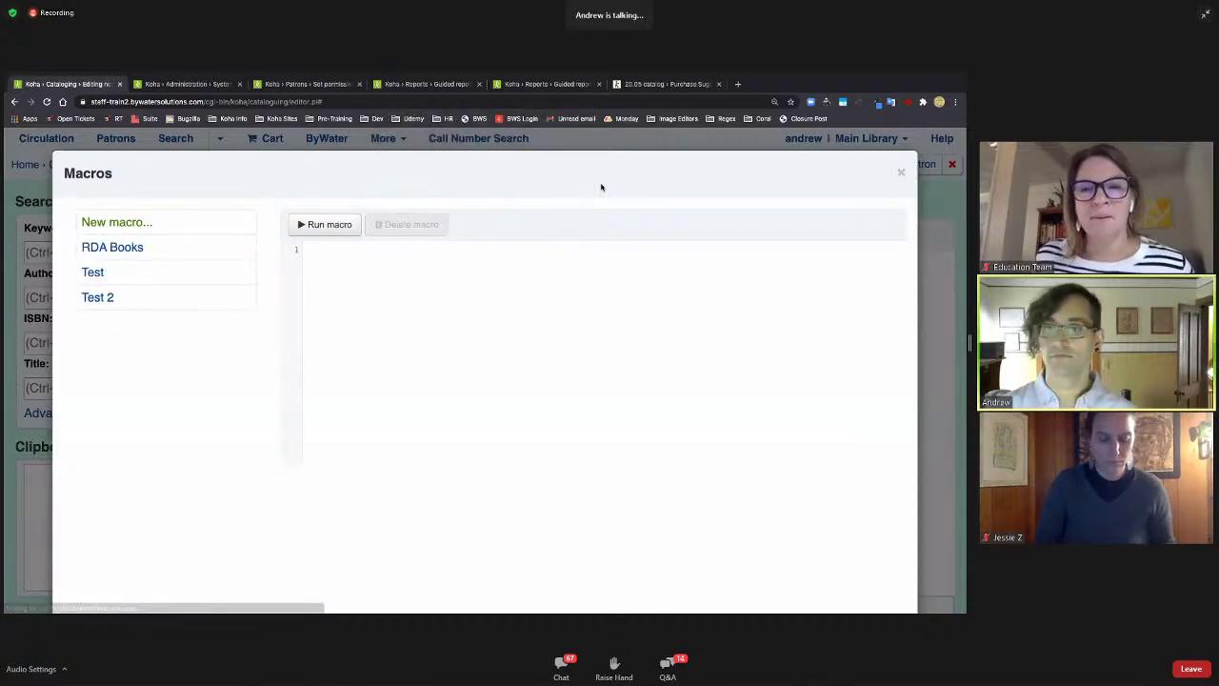
left_click(202, 305)
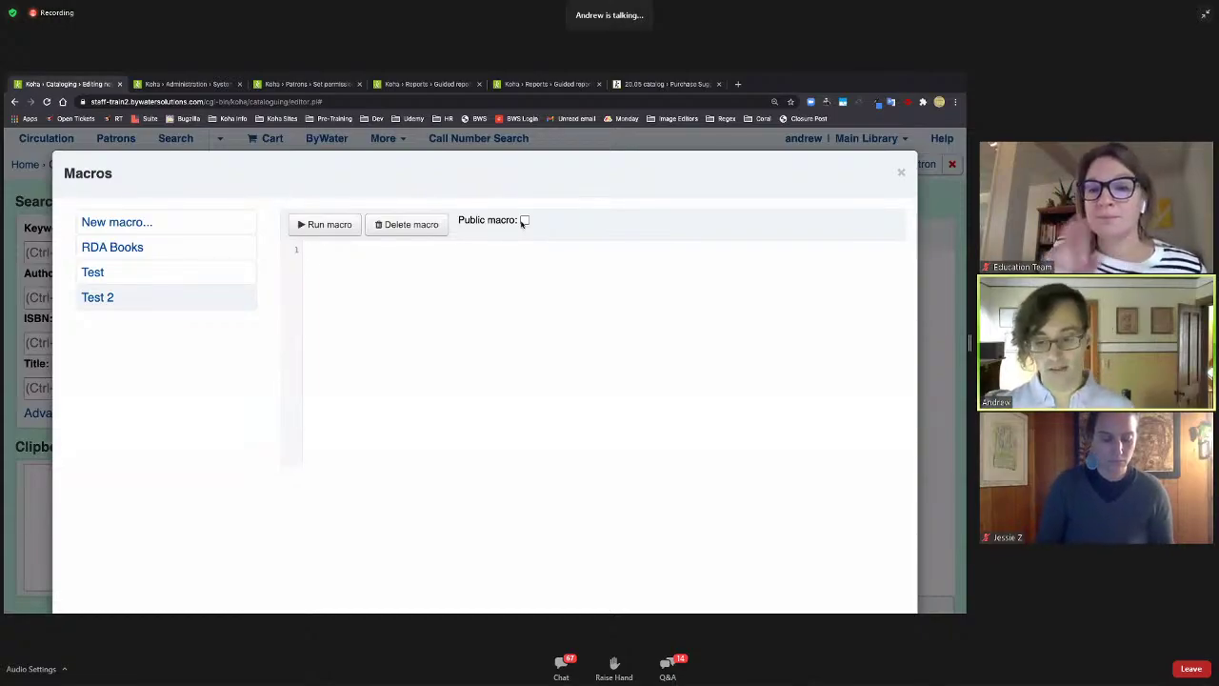
- Check the create and delete shared macros permissions on the patron's permissions page, and return to the macros
left_click(317, 84)
left_click(403, 493)
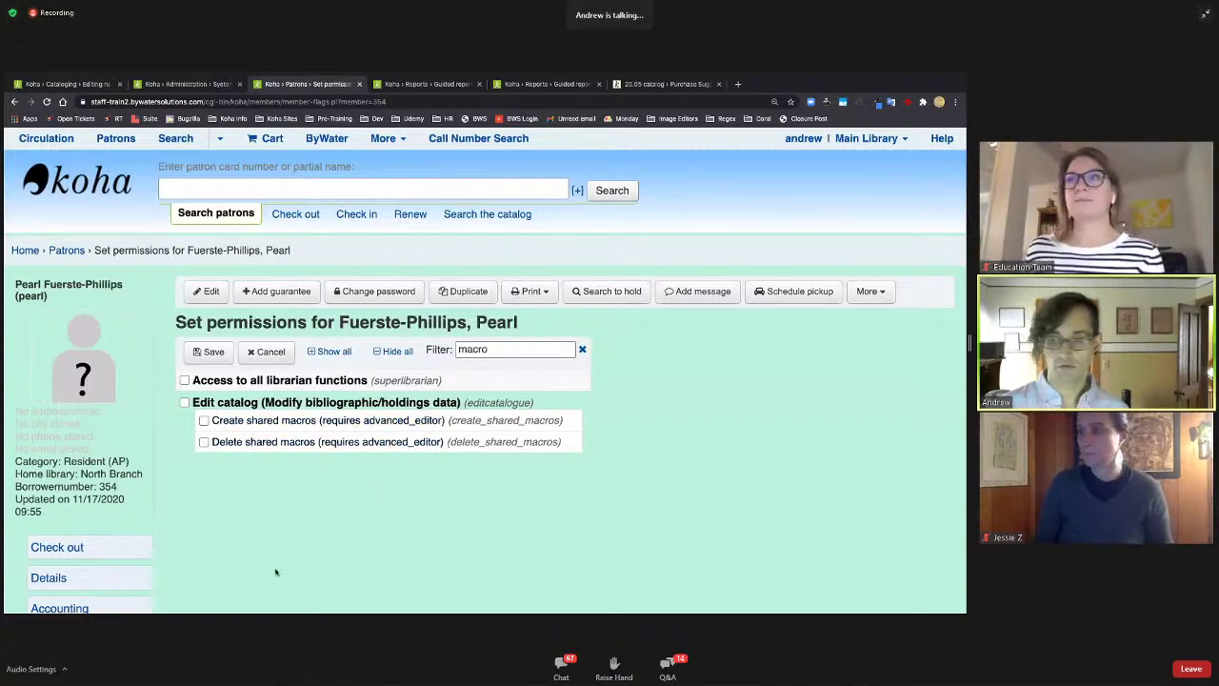
left_click(88, 85)
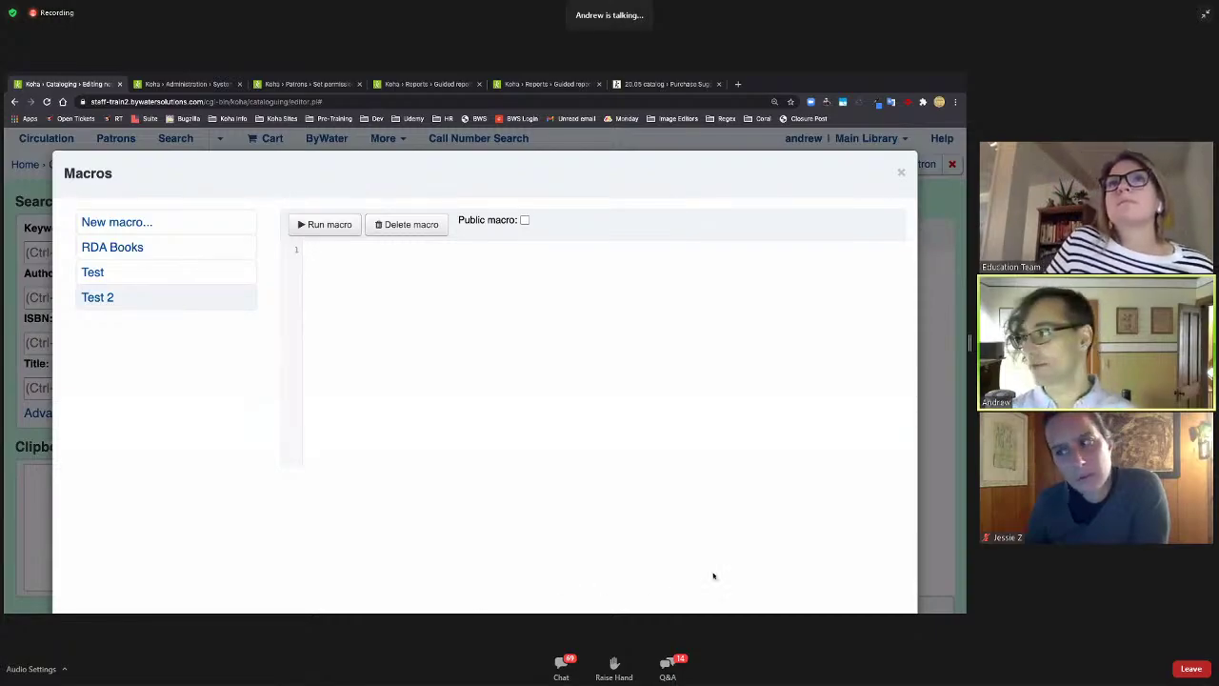
- Close the macros, enter b in the new record's 000 leader, and move through the fields down to 245
left_click(901, 172)
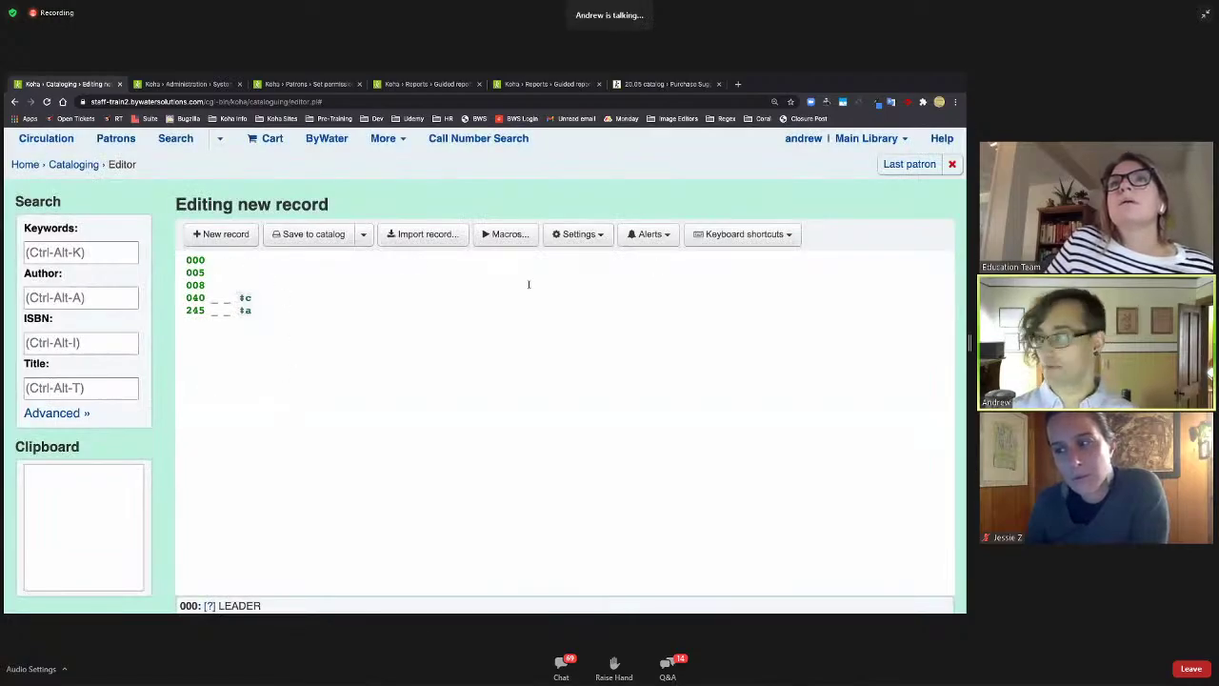
left_click(256, 259)
type("b")
key("Down")
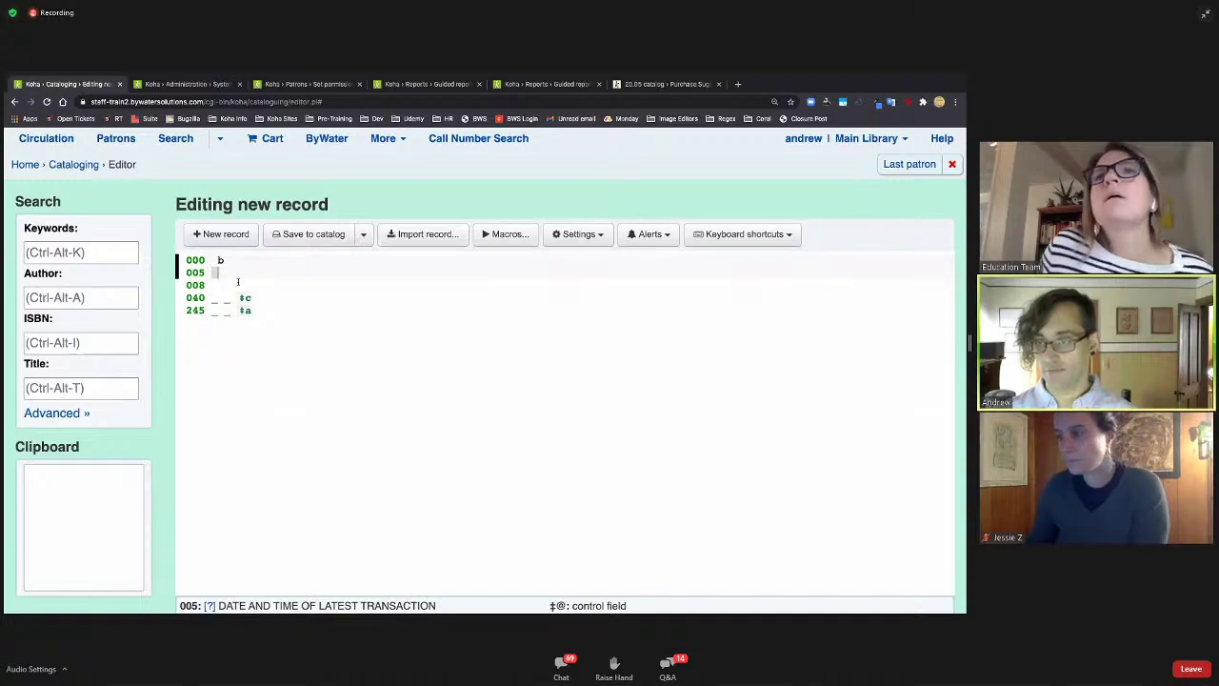
key("Down")
left_click(315, 297)
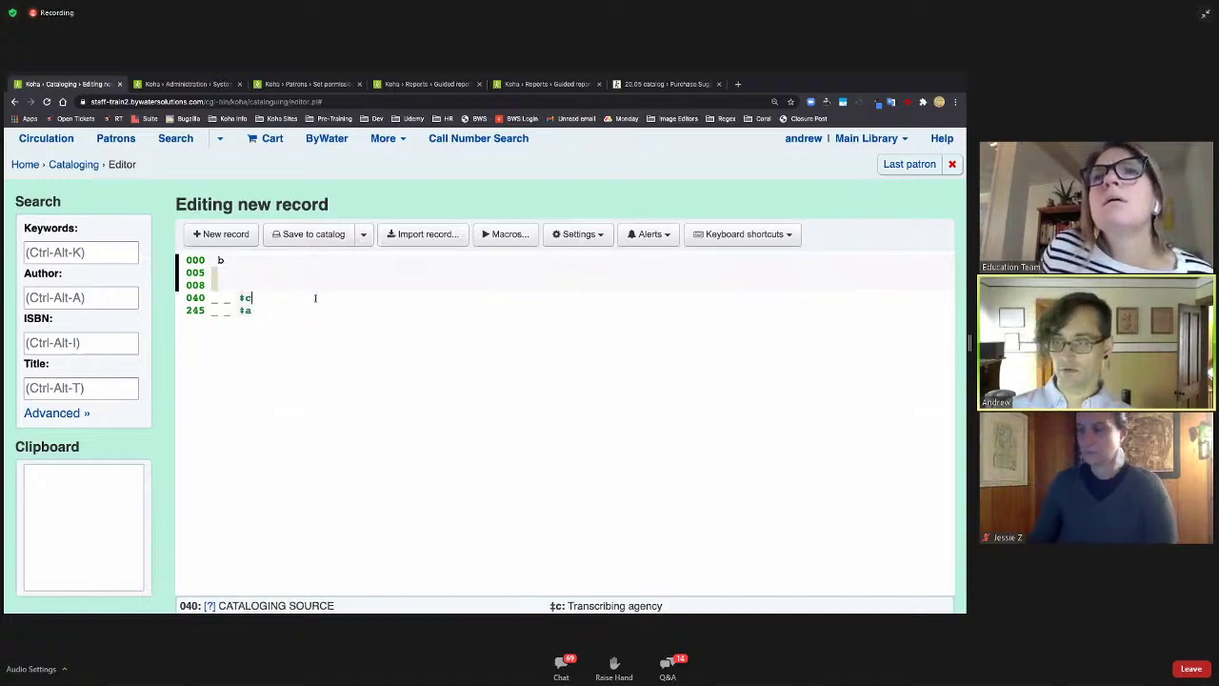
left_click(305, 310)
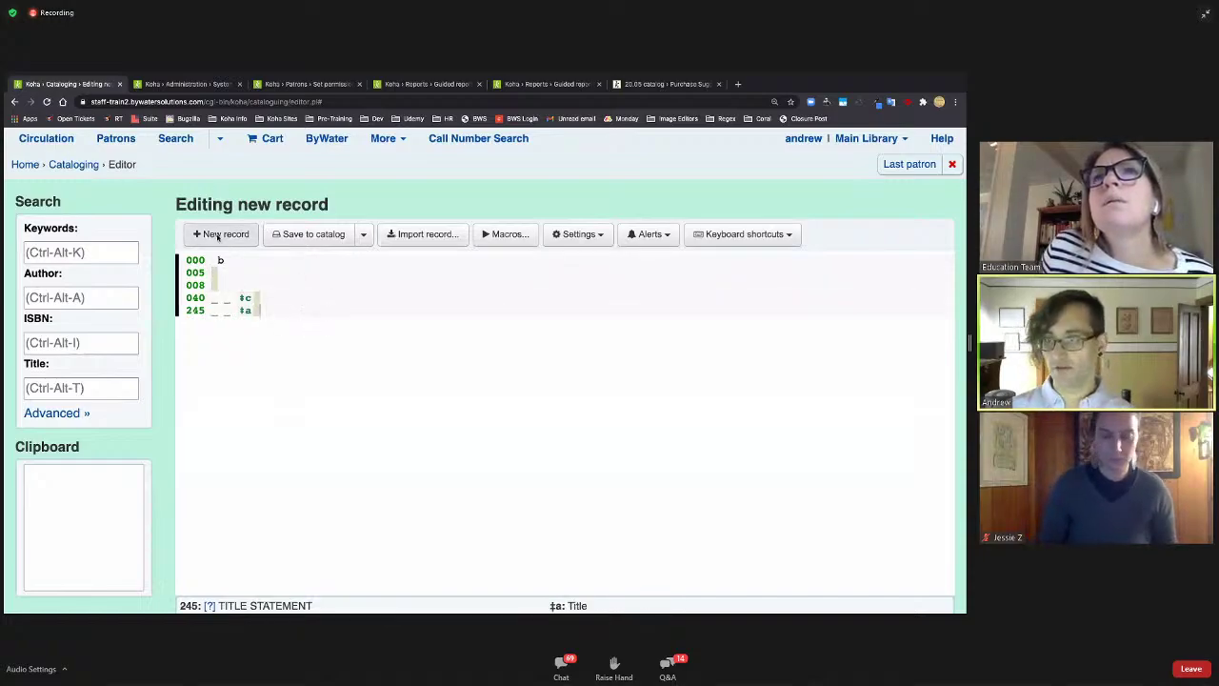
left_click(315, 235)
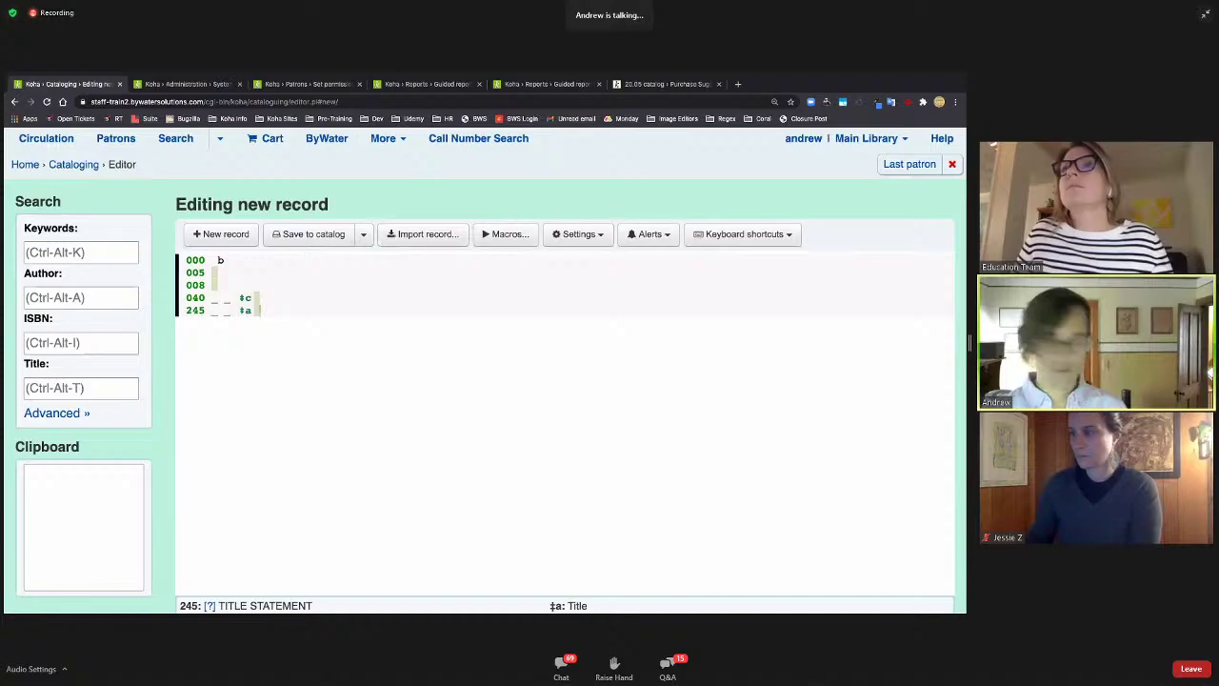
- Close the editor without saving the record and examine the MaxTotalSuggestions and NumberOfSuggestionDays system preferences
left_click(120, 85)
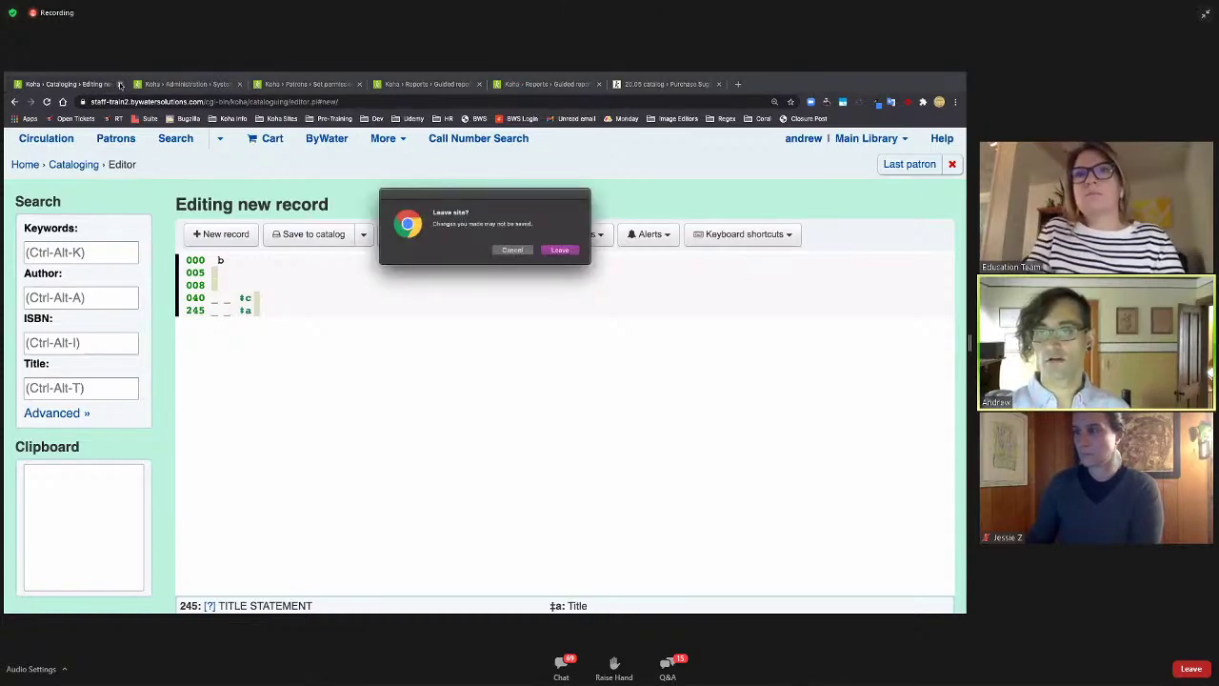
left_click(560, 250)
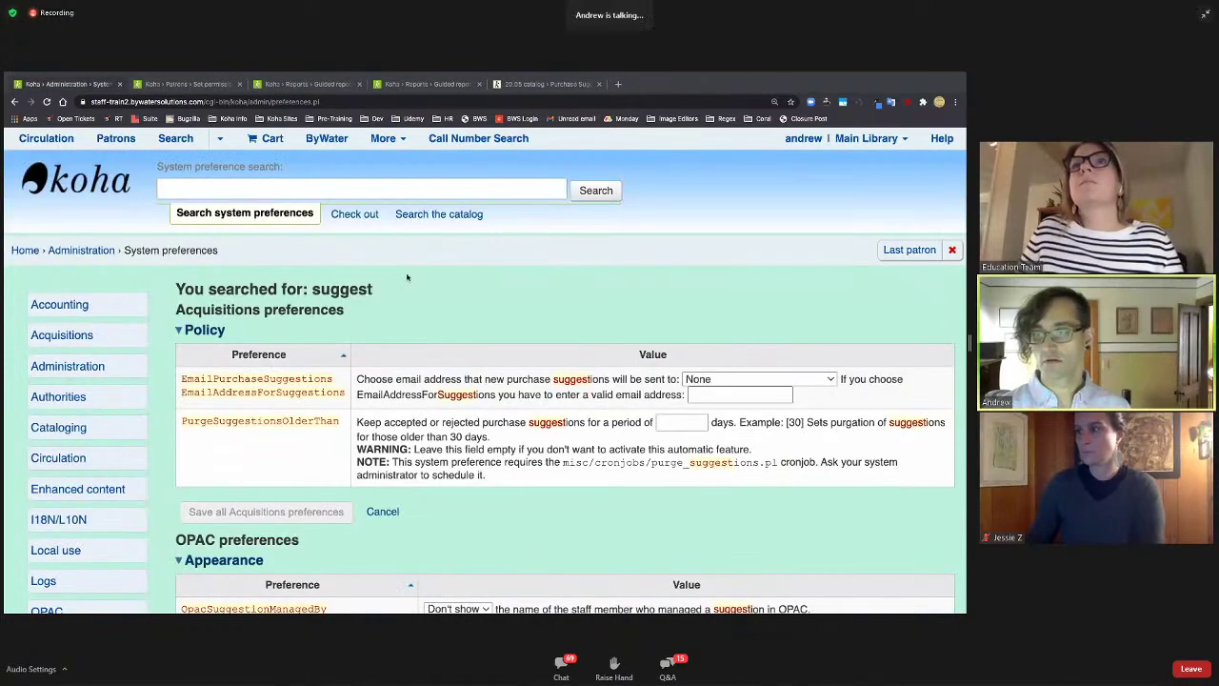
scroll(406, 272, "down", 1)
scroll(403, 272, "down", 3)
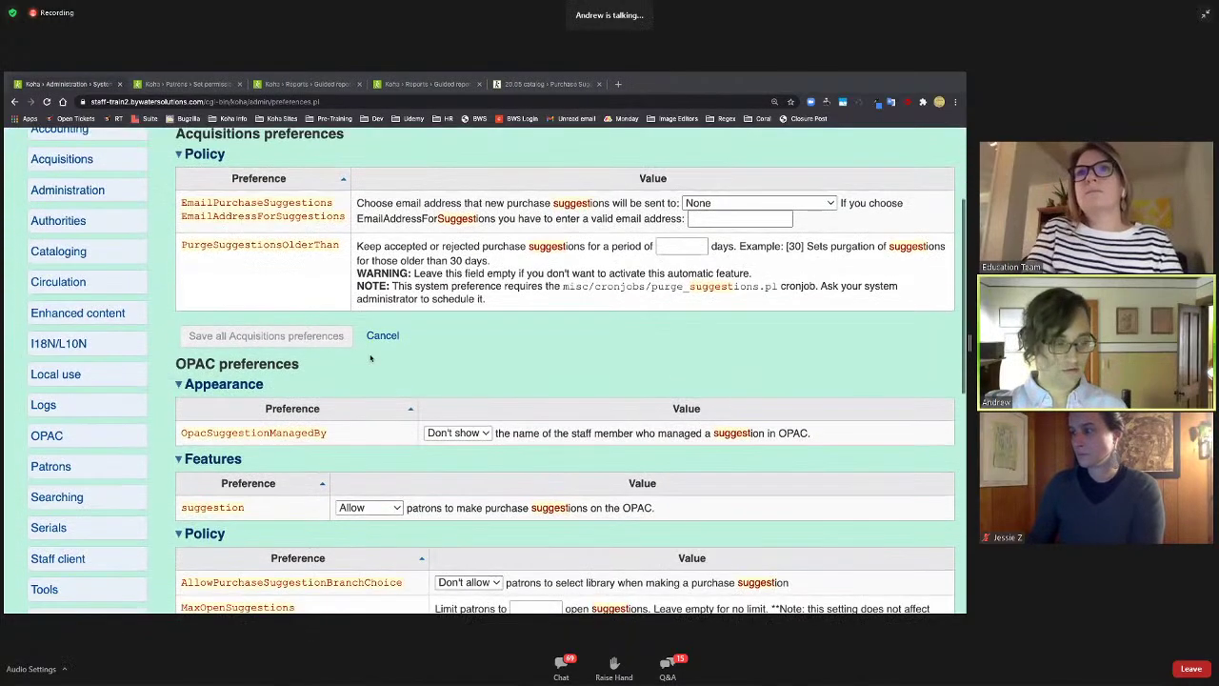
scroll(375, 451, "down", 1)
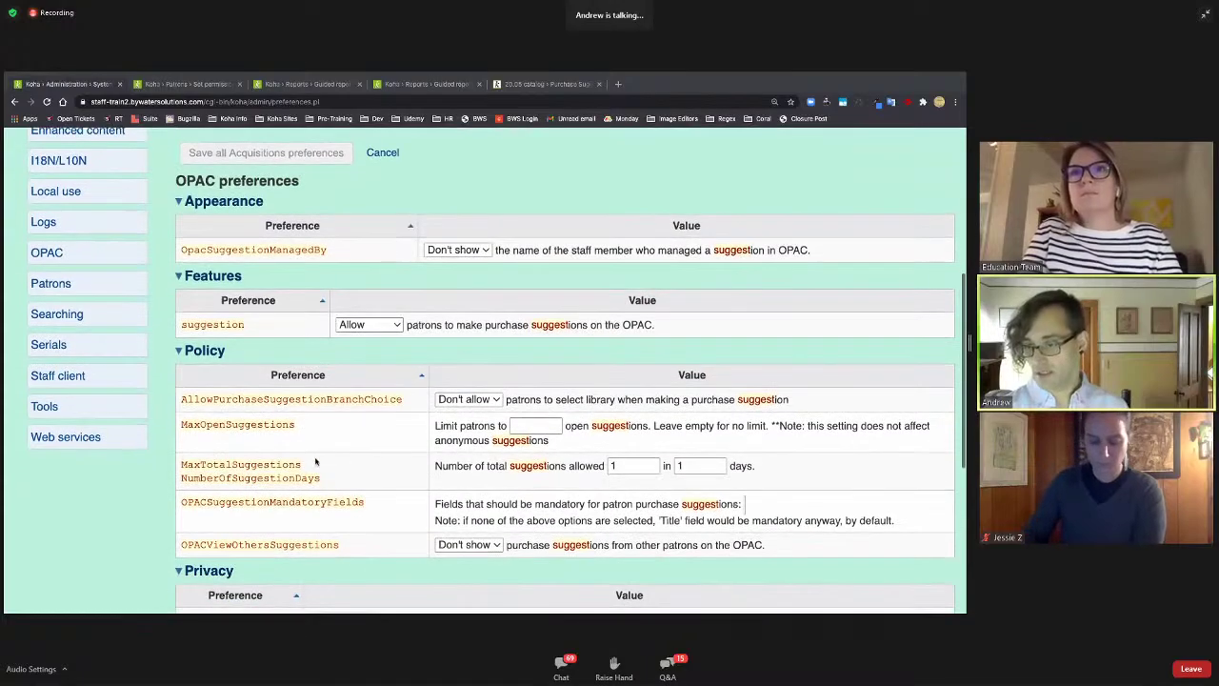
double_click(239, 465)
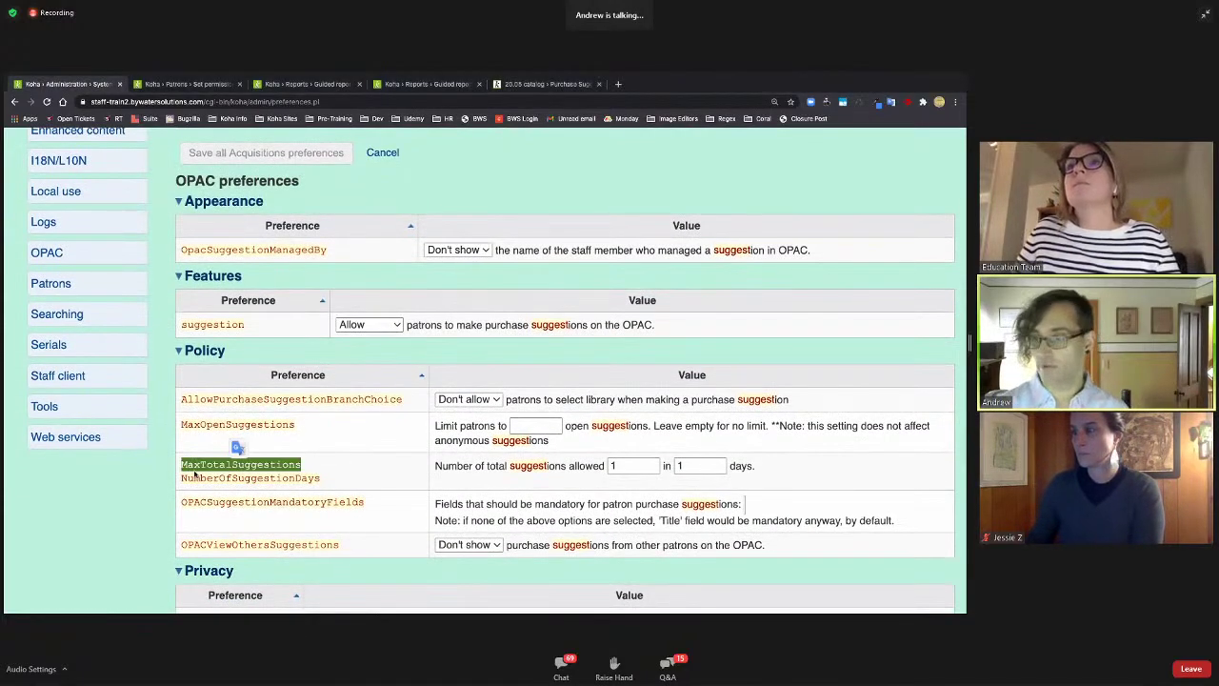
scroll(314, 422, "down", 1)
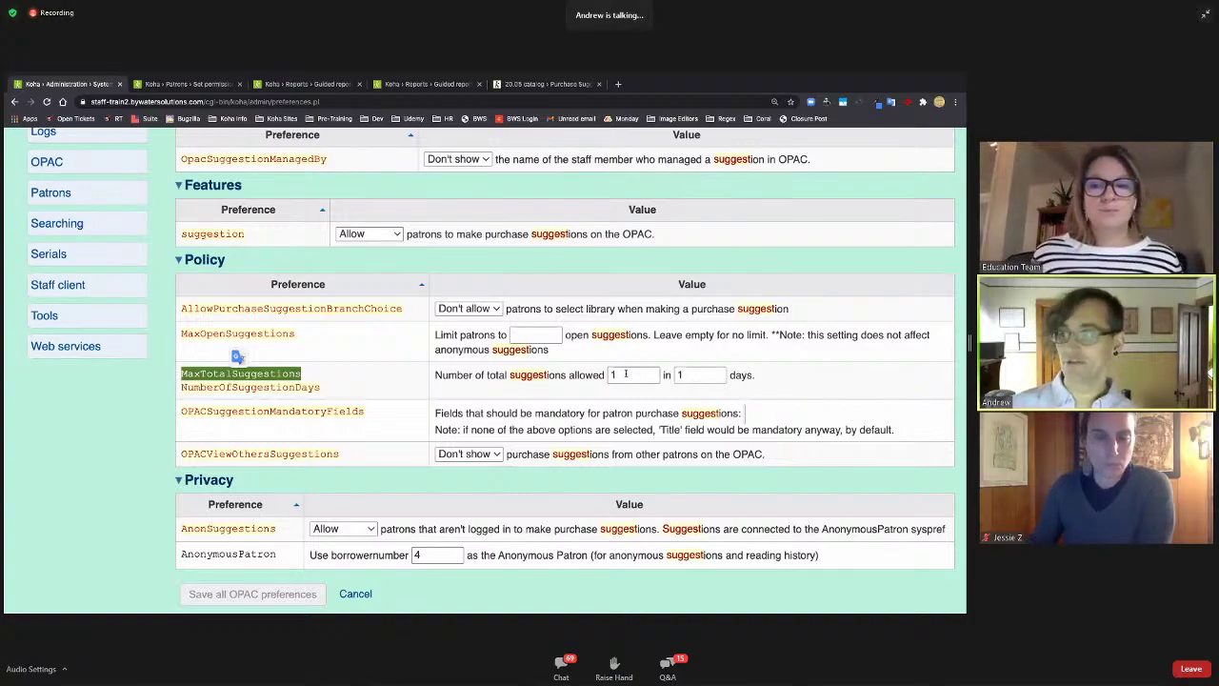
left_click_drag(625, 374, 609, 375)
key("Tab")
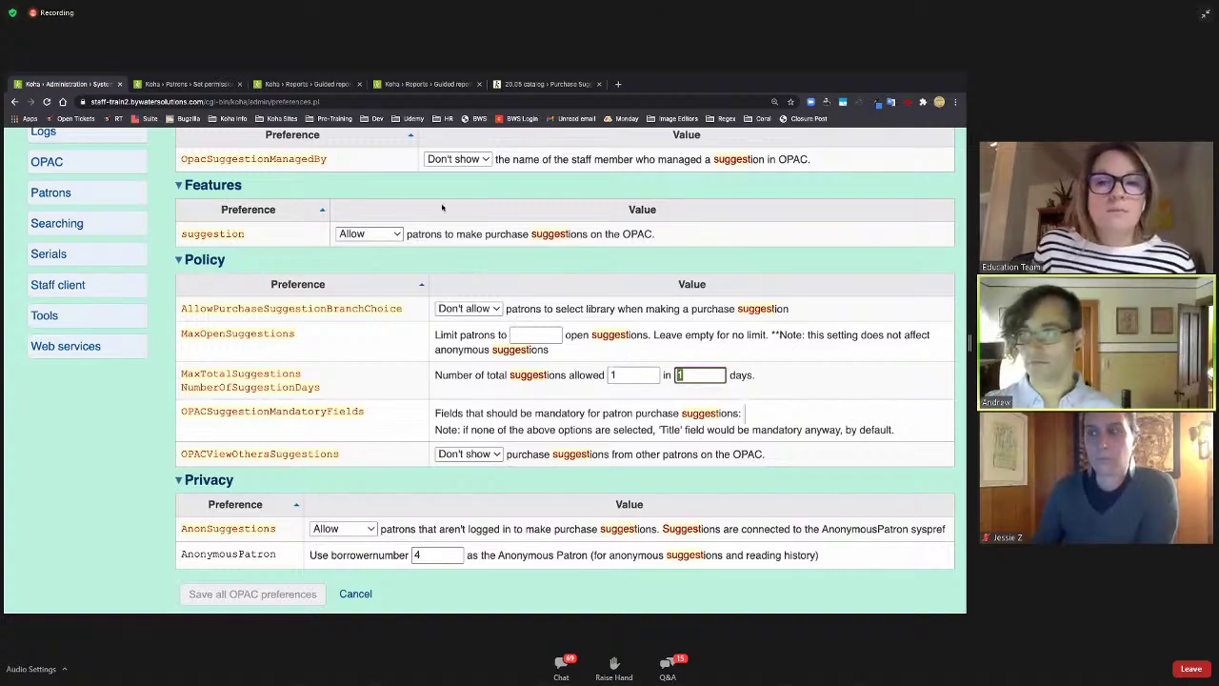
- Start a new purchase suggestion from the patron's OPAC purchase suggestions page and copy the form's web address
left_click(547, 84)
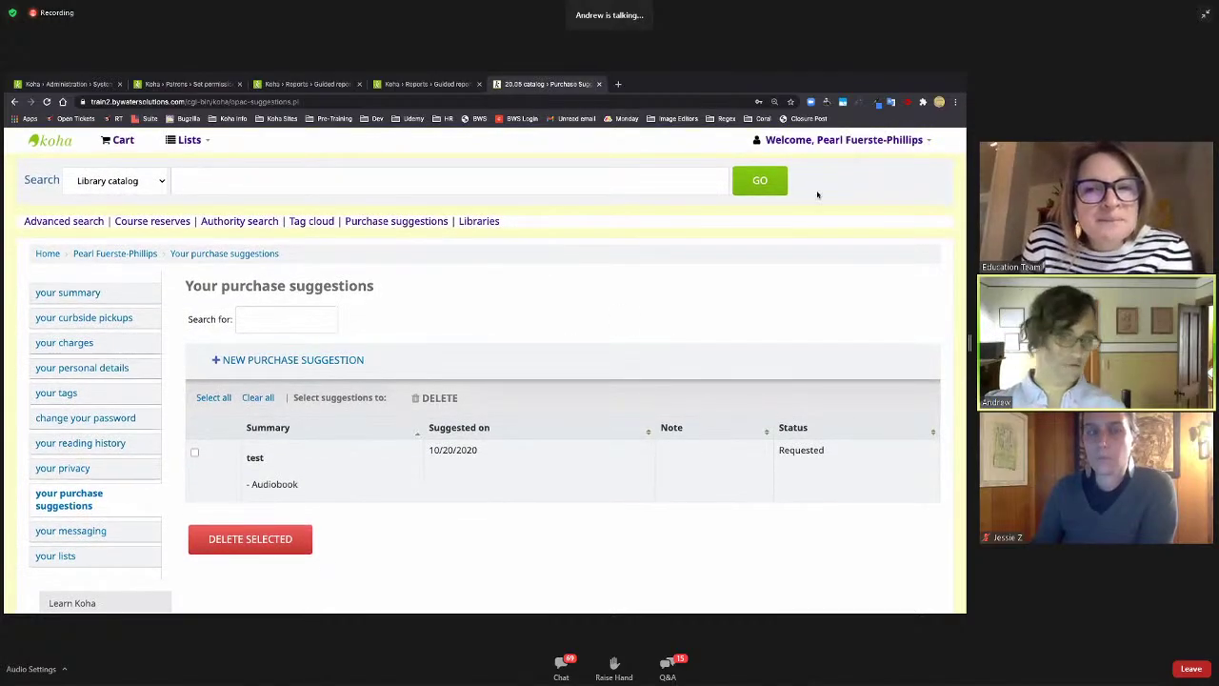
left_click(271, 363)
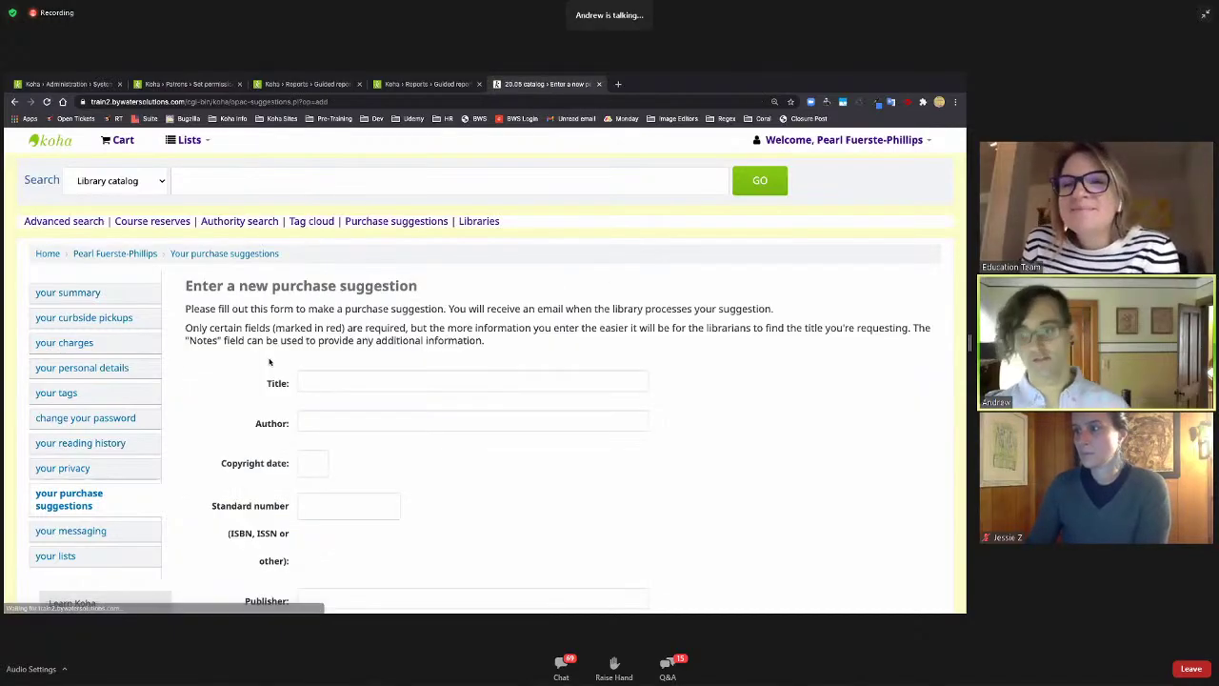
left_click(286, 102)
key("ctrl+c")
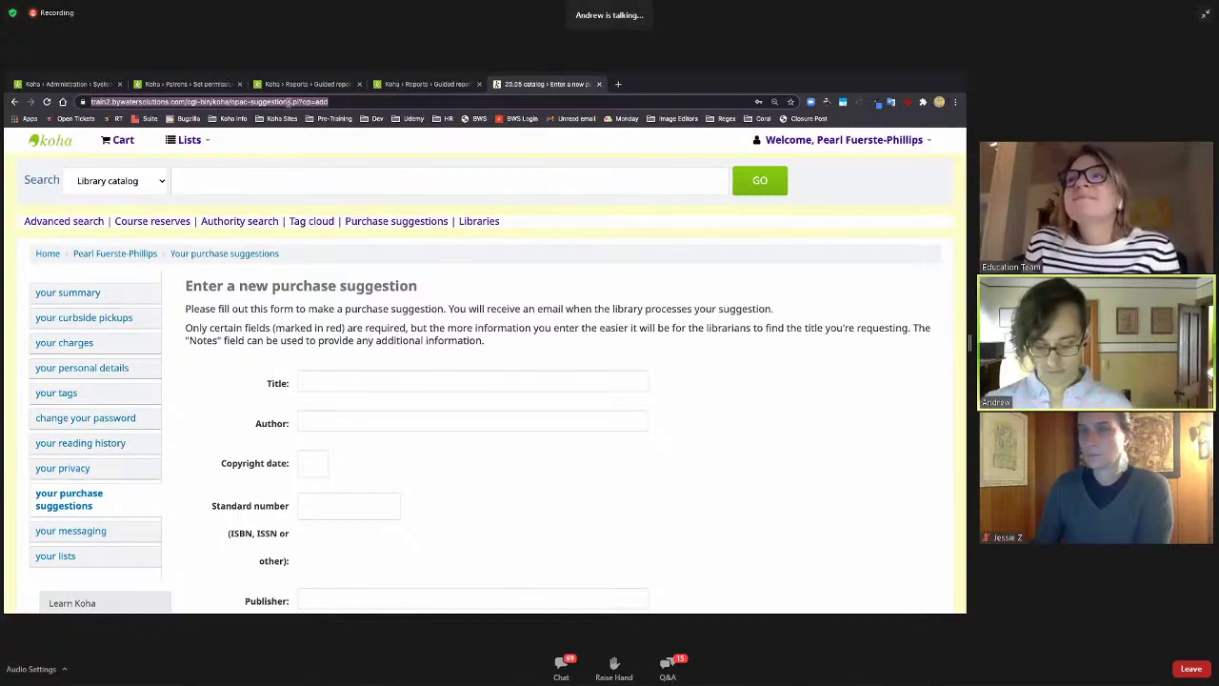
- Submit the purchase suggestion with the title BIH BLAHVKHUHERH and the item type Audiobook
left_click(377, 382)
type("BI")
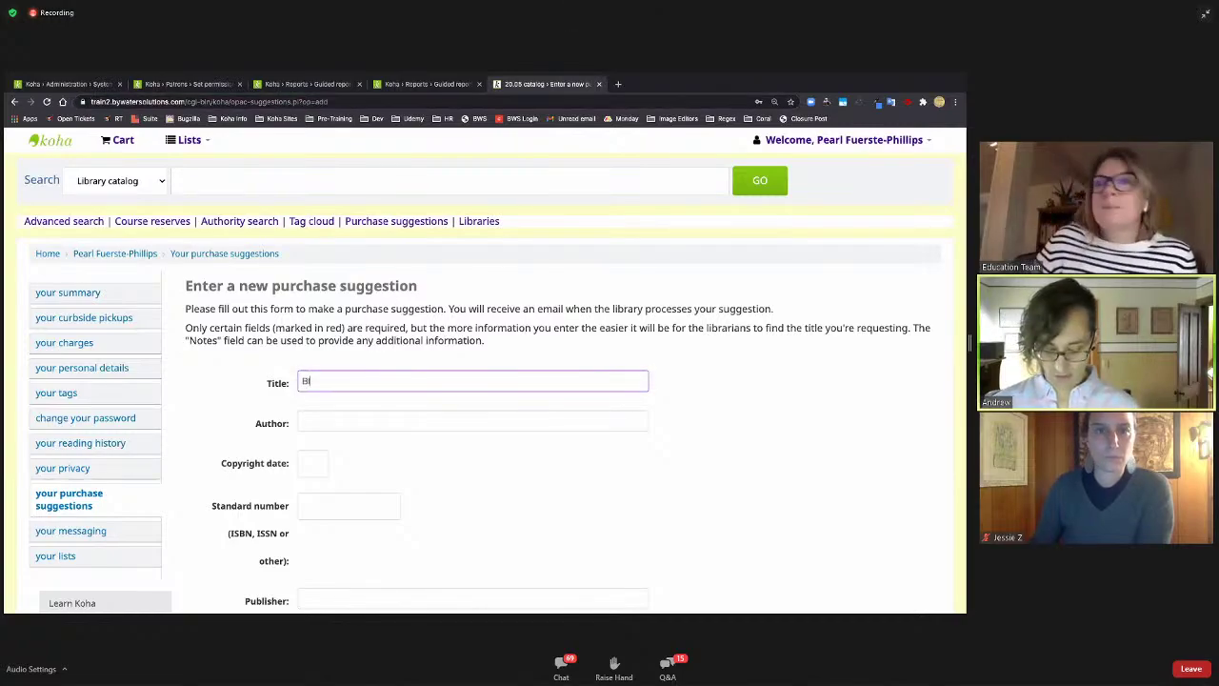
type("H BLAHVKHUHERH")
scroll(379, 375, "down", 1)
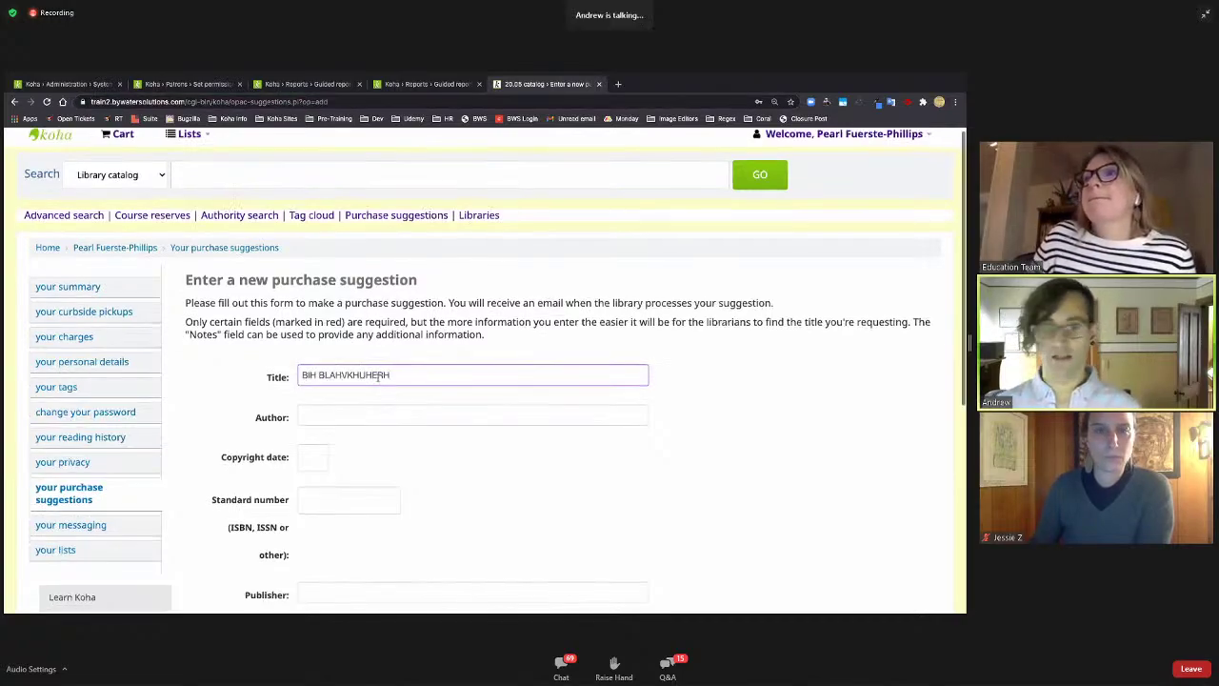
scroll(501, 346, "down", 2)
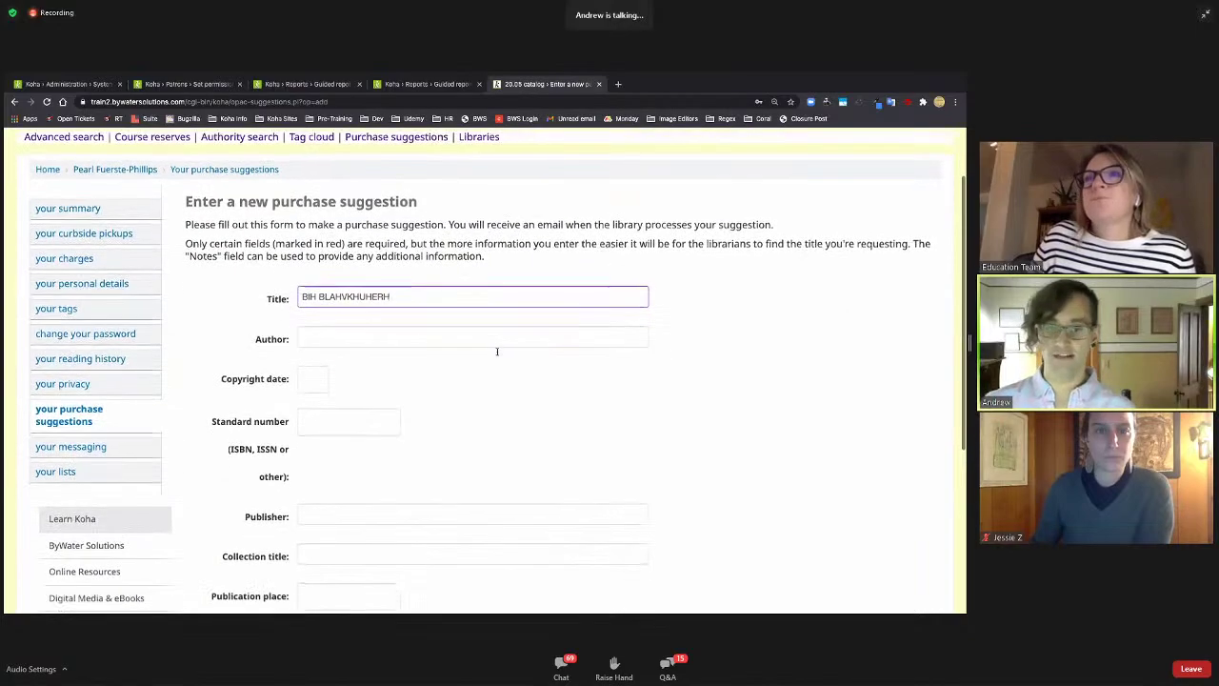
scroll(496, 351, "down", 5)
left_click(375, 407)
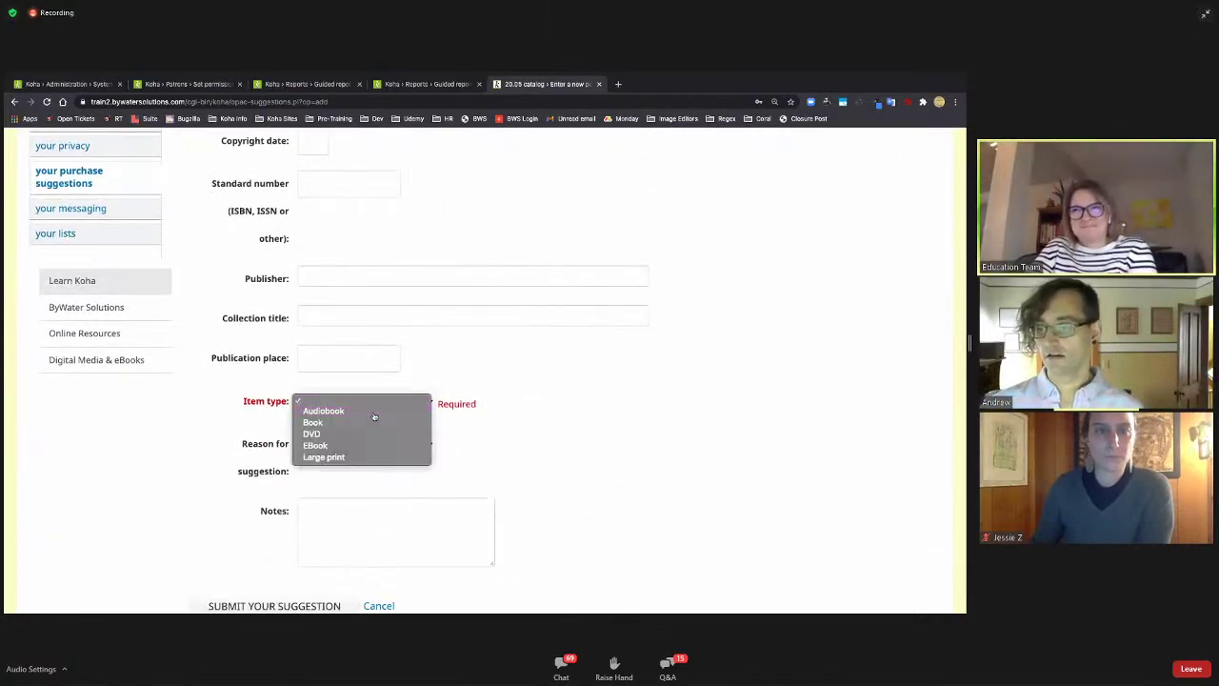
left_click(374, 415)
scroll(414, 408, "down", 1)
left_click(298, 562)
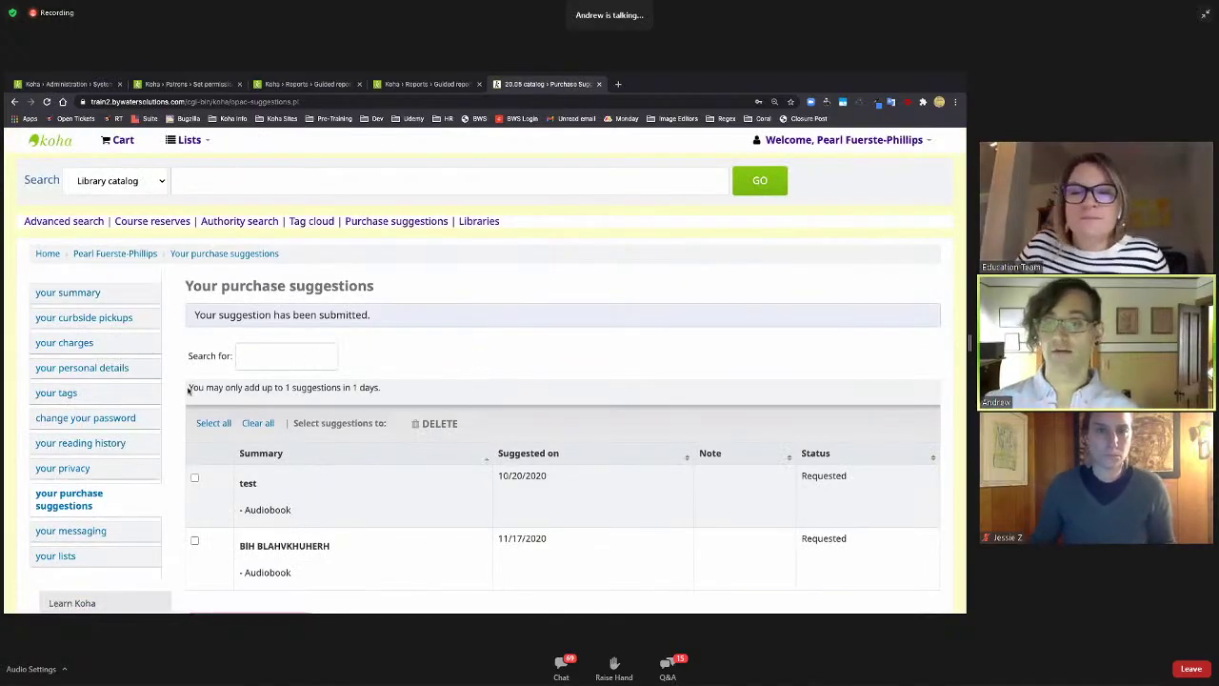
- Examine the note about the allowed number of suggestions above the patron's purchase suggestions list
left_click_drag(188, 391, 496, 396)
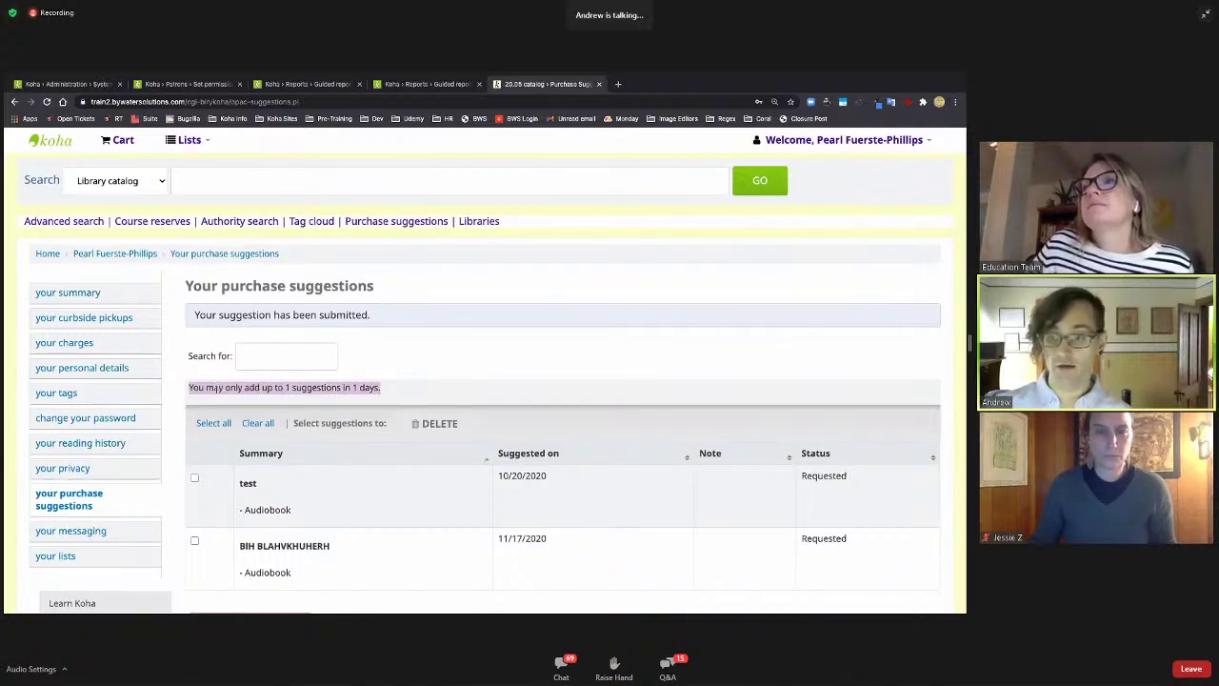
left_click(250, 392)
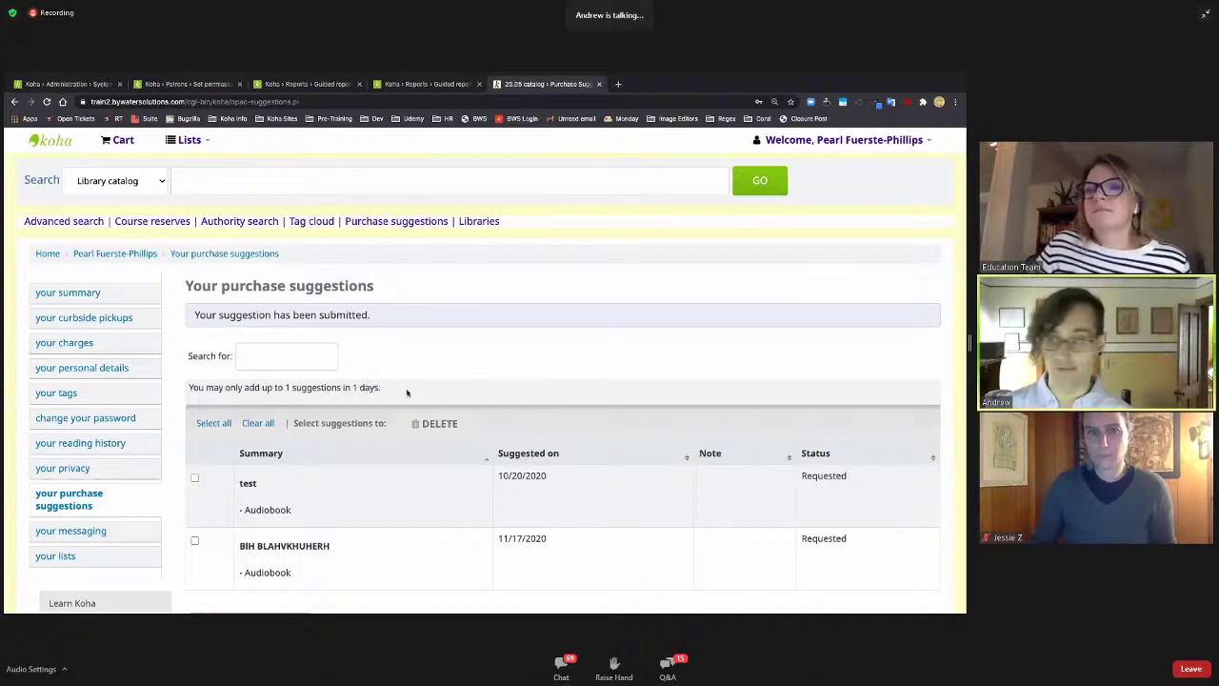
left_click_drag(382, 389, 322, 388)
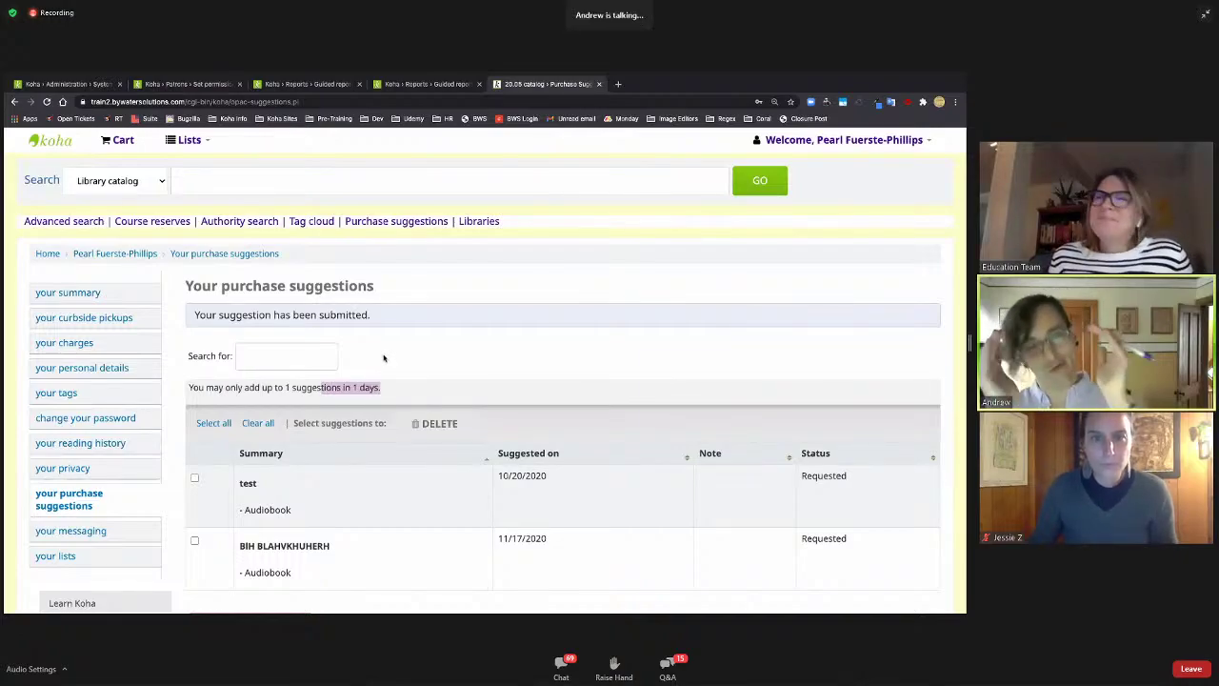
left_click(462, 352)
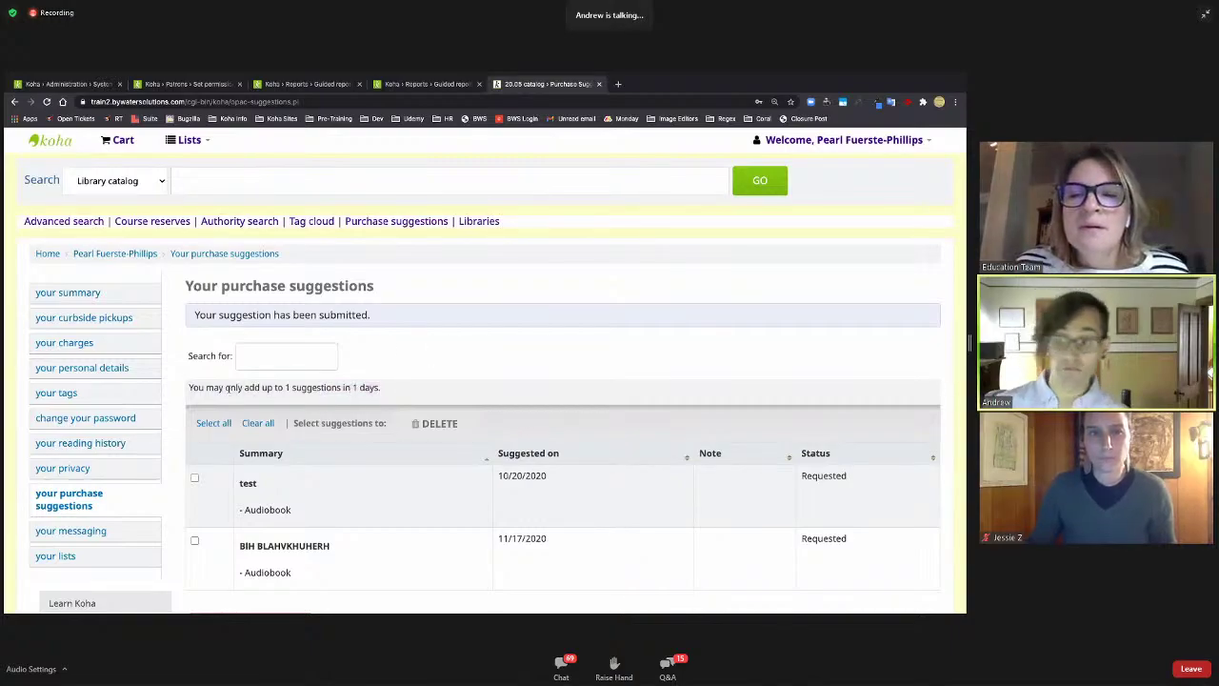
left_click_drag(227, 387, 340, 388)
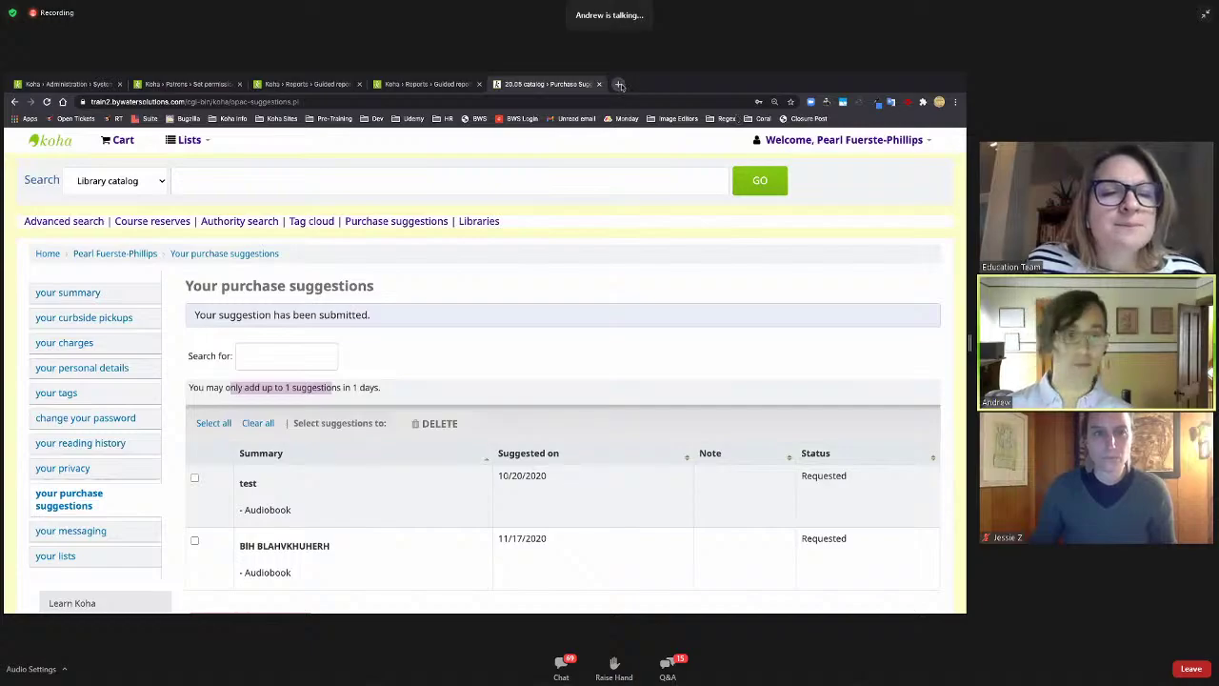
- Open the copied purchase suggestion form address in a new browser tab, check whether another suggestion is allowed, and close the tab
left_click(620, 85)
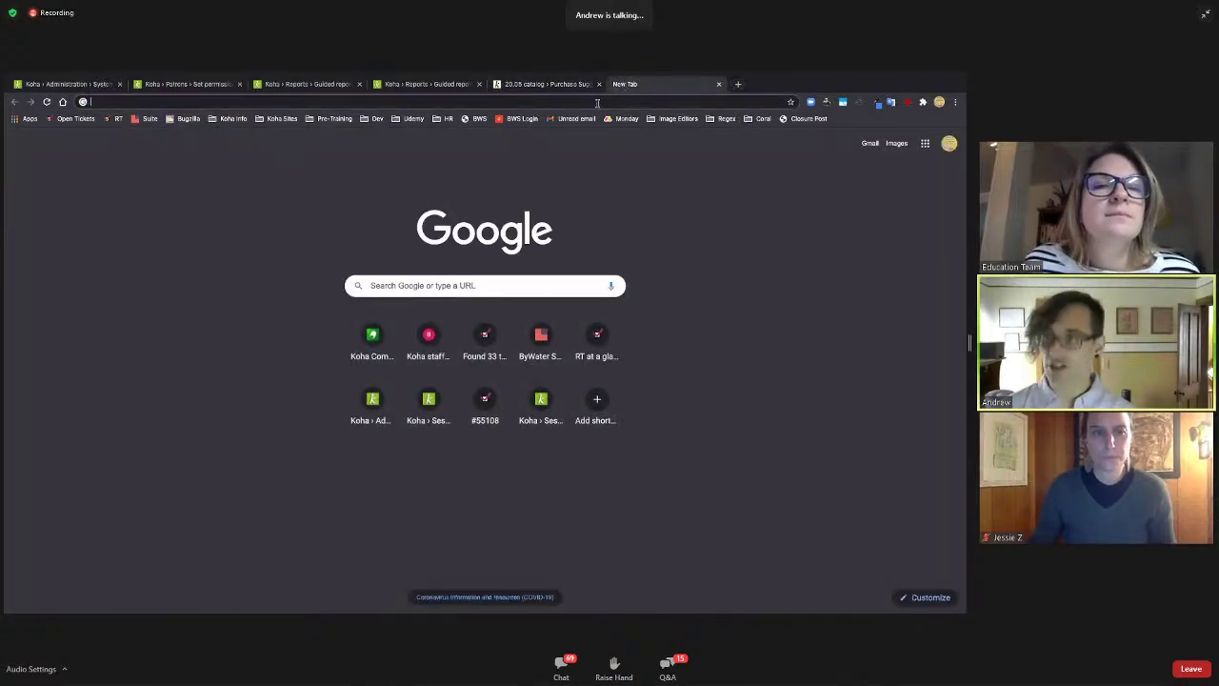
key("ctrl+v")
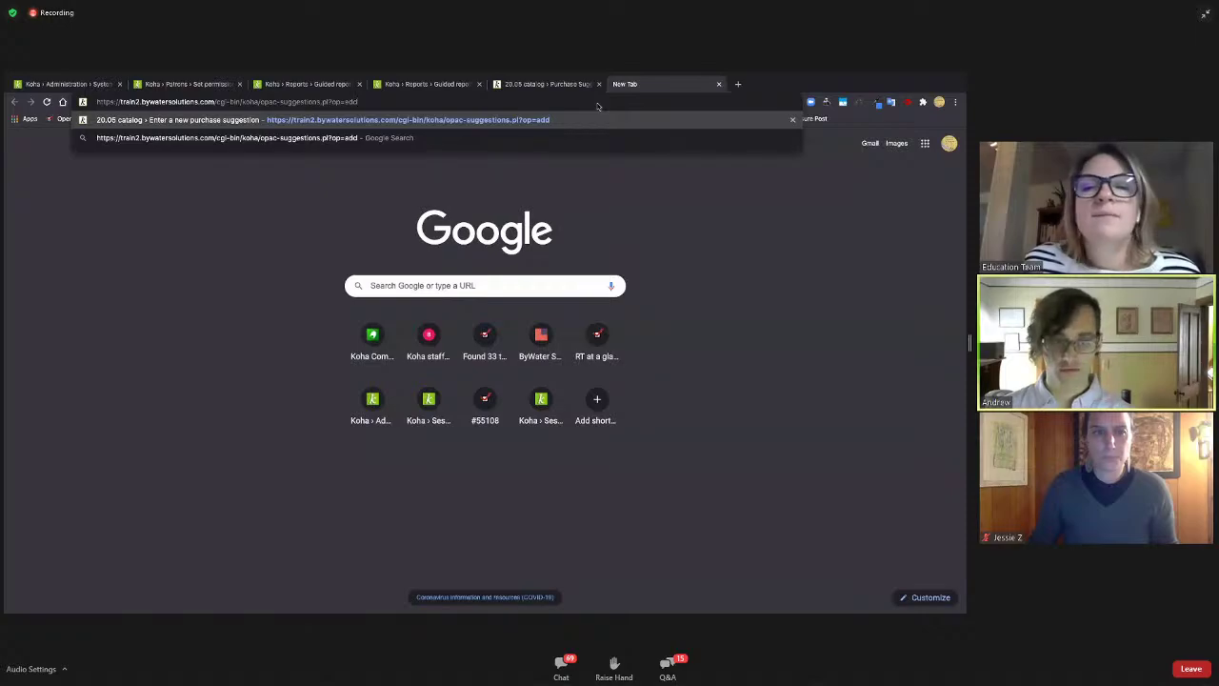
key("Return")
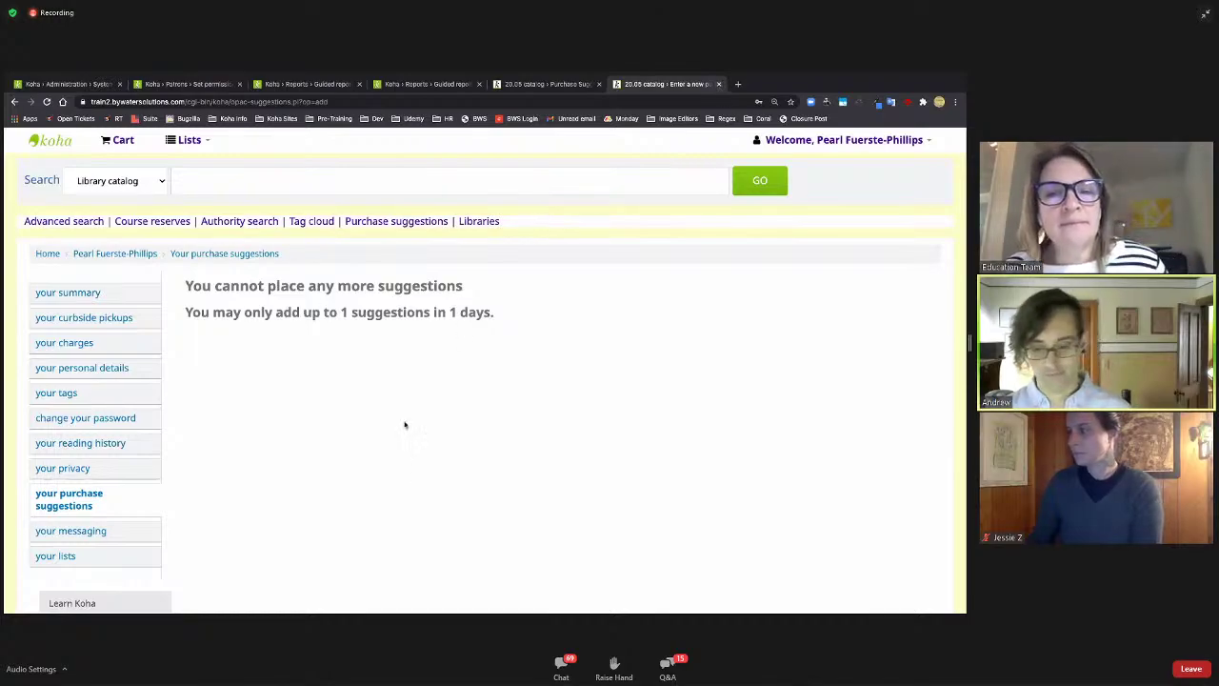
scroll(531, 205, "down", 1)
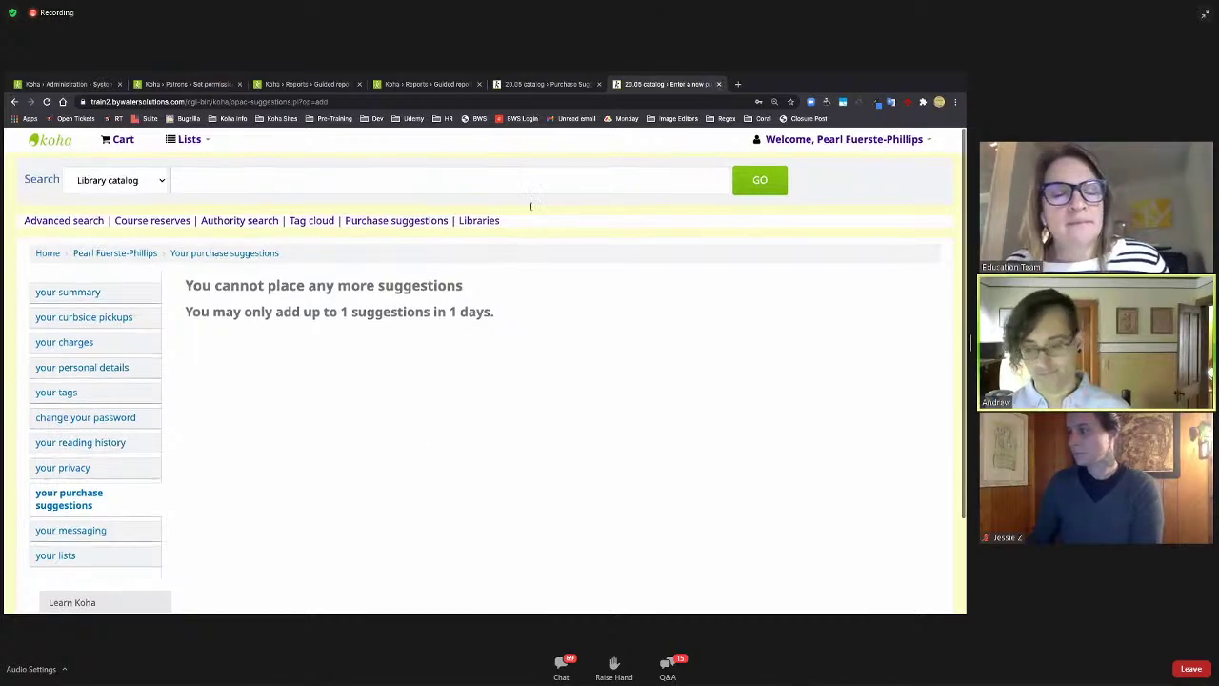
left_click(719, 84)
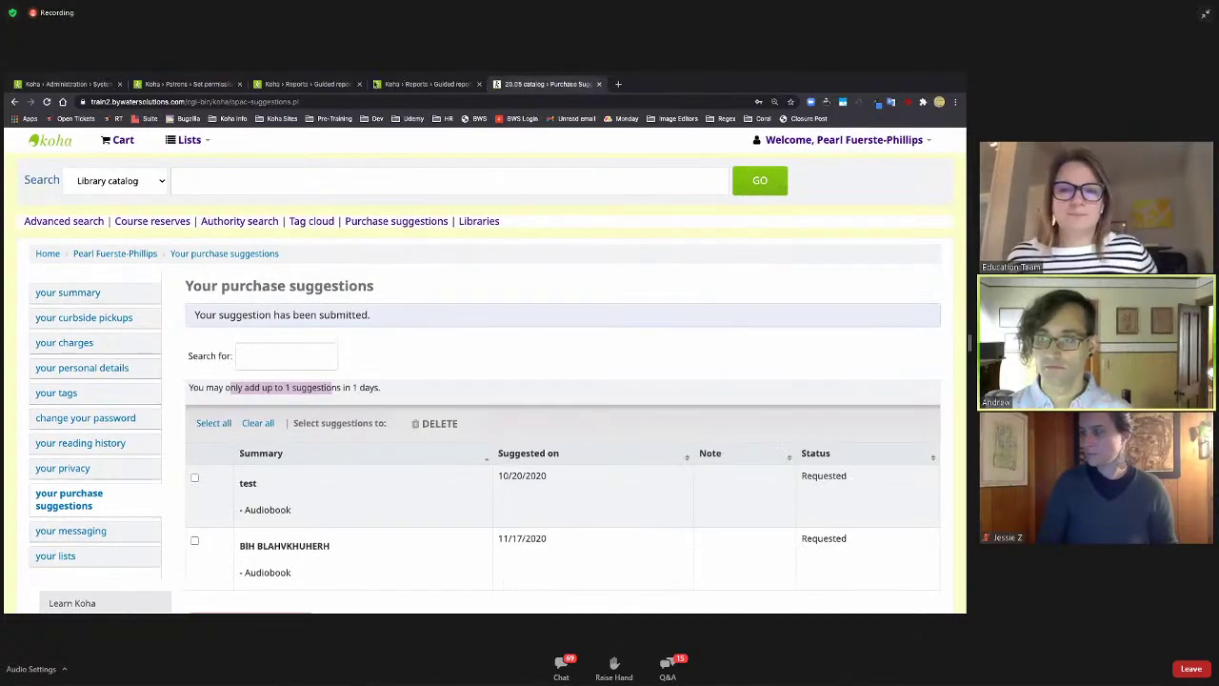
- Open a new purchase suggestion form from the patron's purchase suggestions in the staff interface, and leave it for the home page without saving
left_click(184, 84)
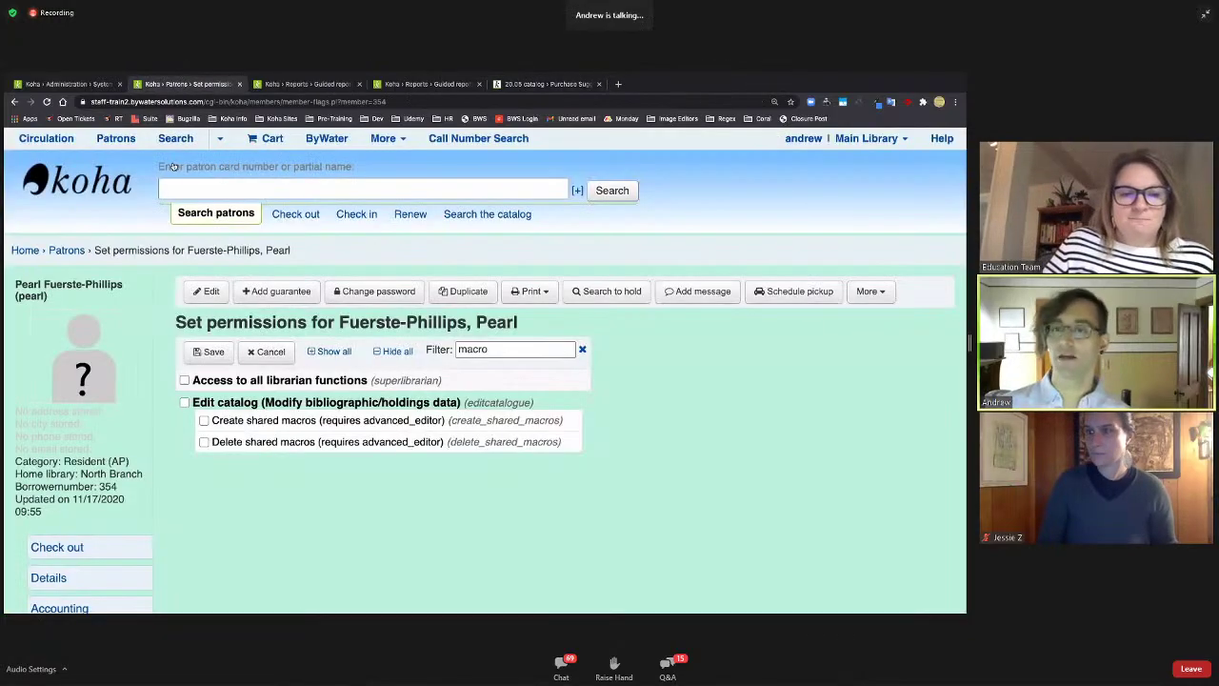
scroll(116, 476, "down", 1)
scroll(116, 476, "down", 2)
scroll(109, 277, "up", 2)
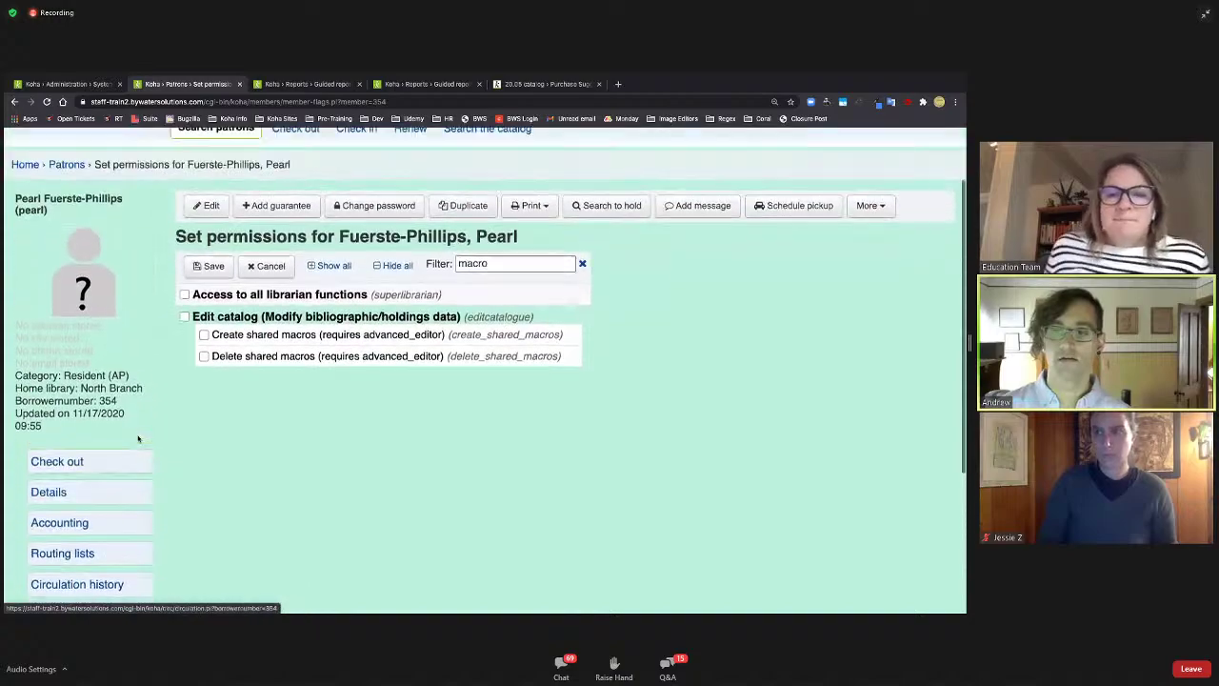
scroll(105, 381, "down", 3)
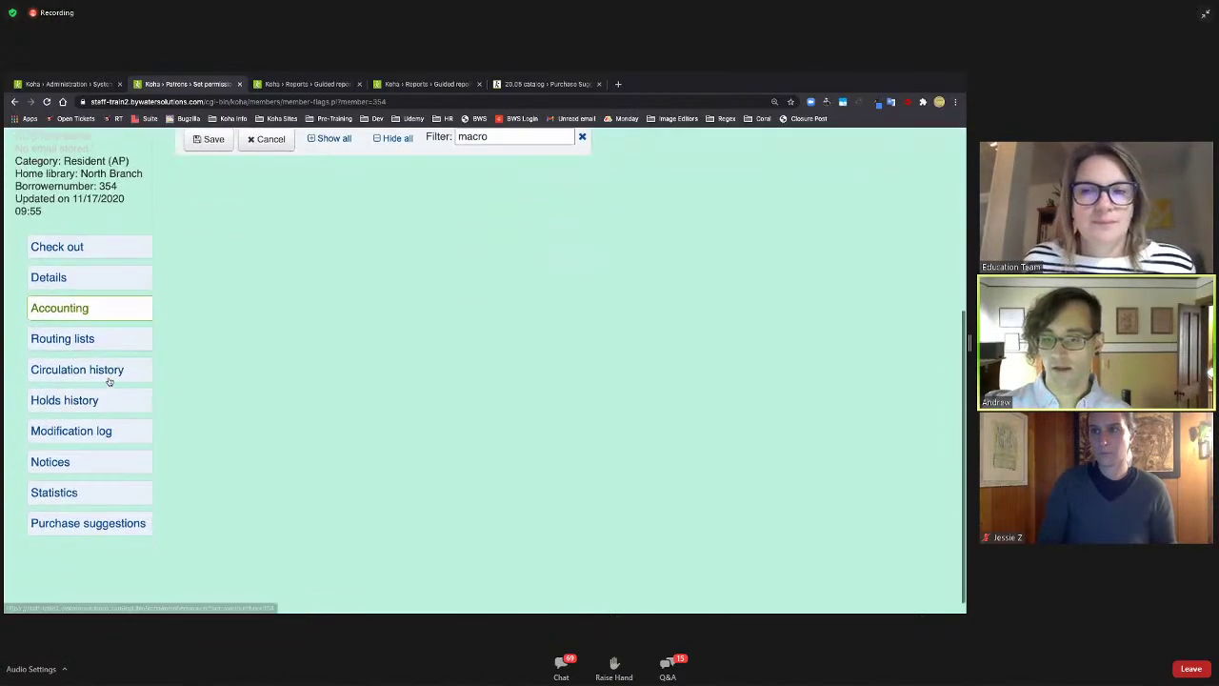
left_click(95, 512)
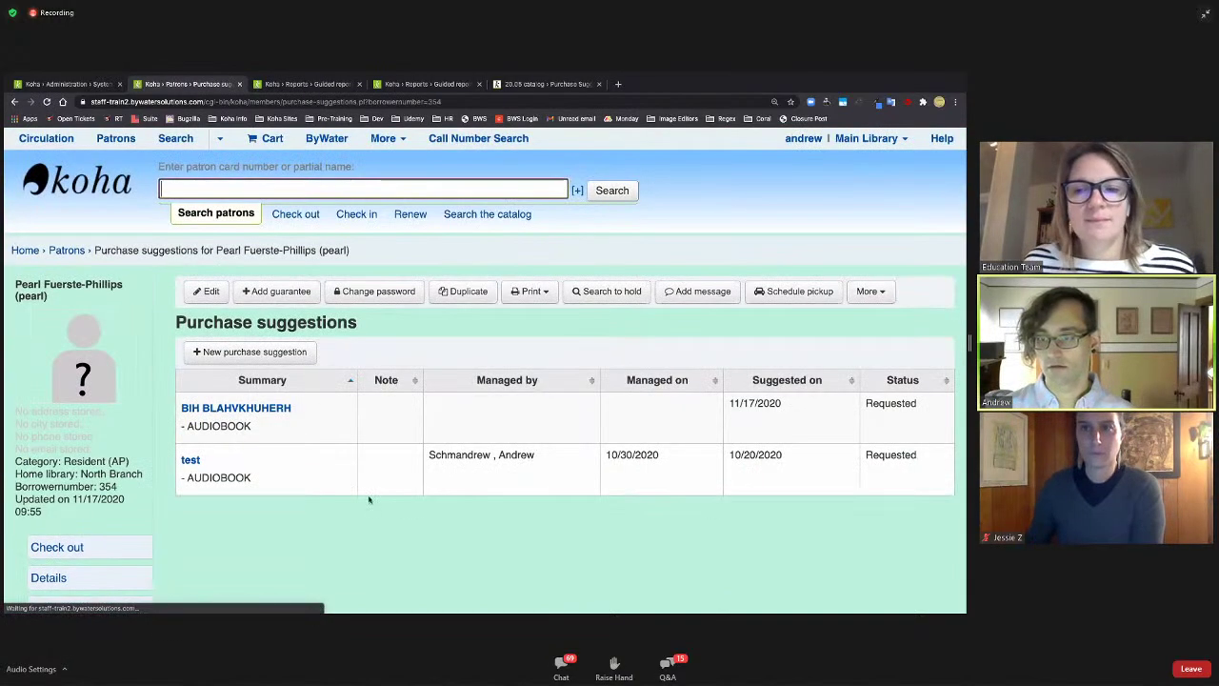
left_click(301, 356)
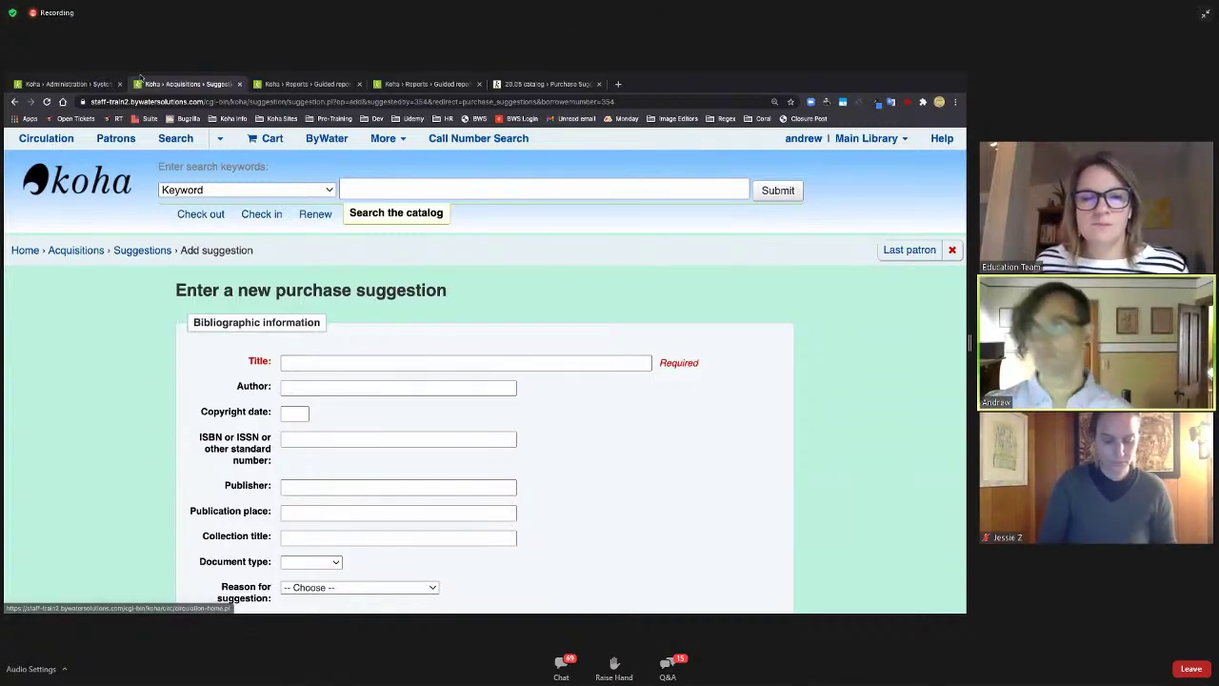
left_click(95, 186)
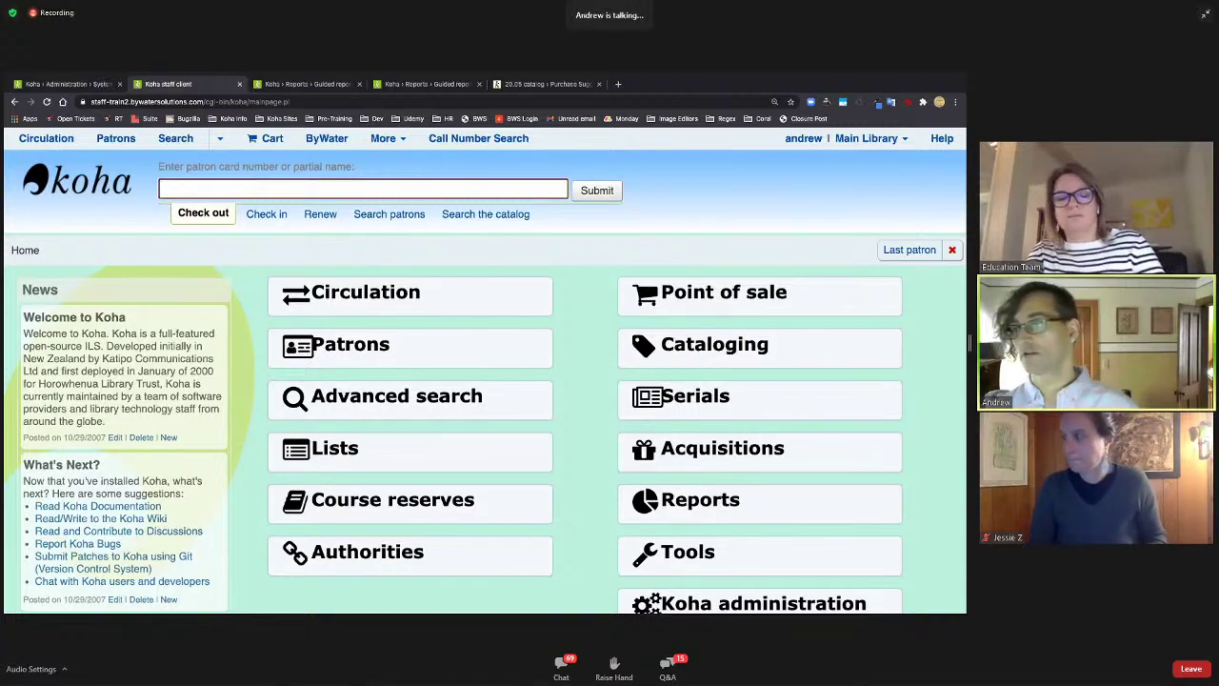
- Search the staff catalog by keyword for batman
left_click(522, 216)
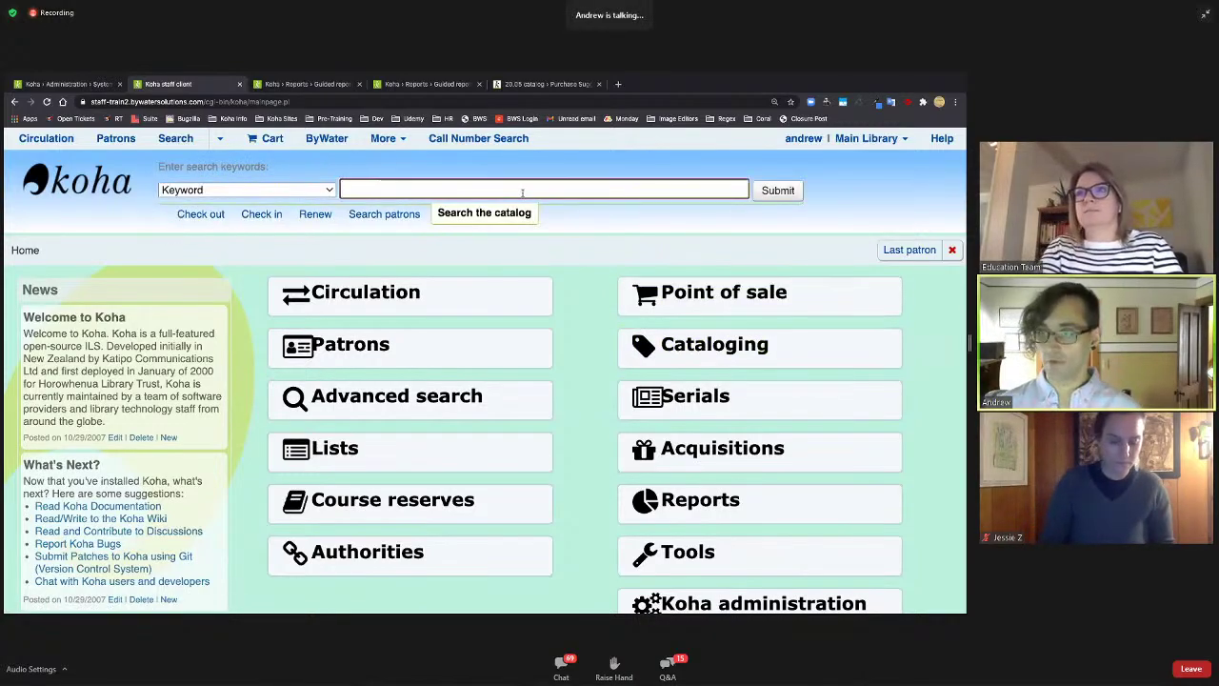
type("batman")
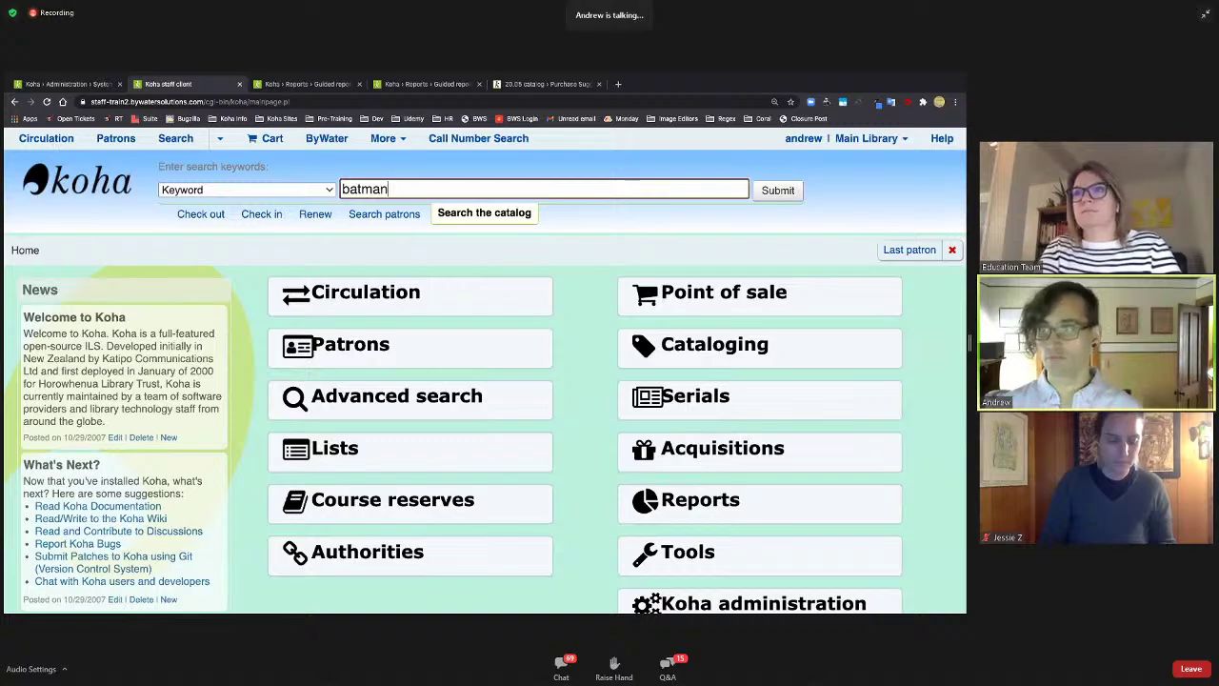
key("Return")
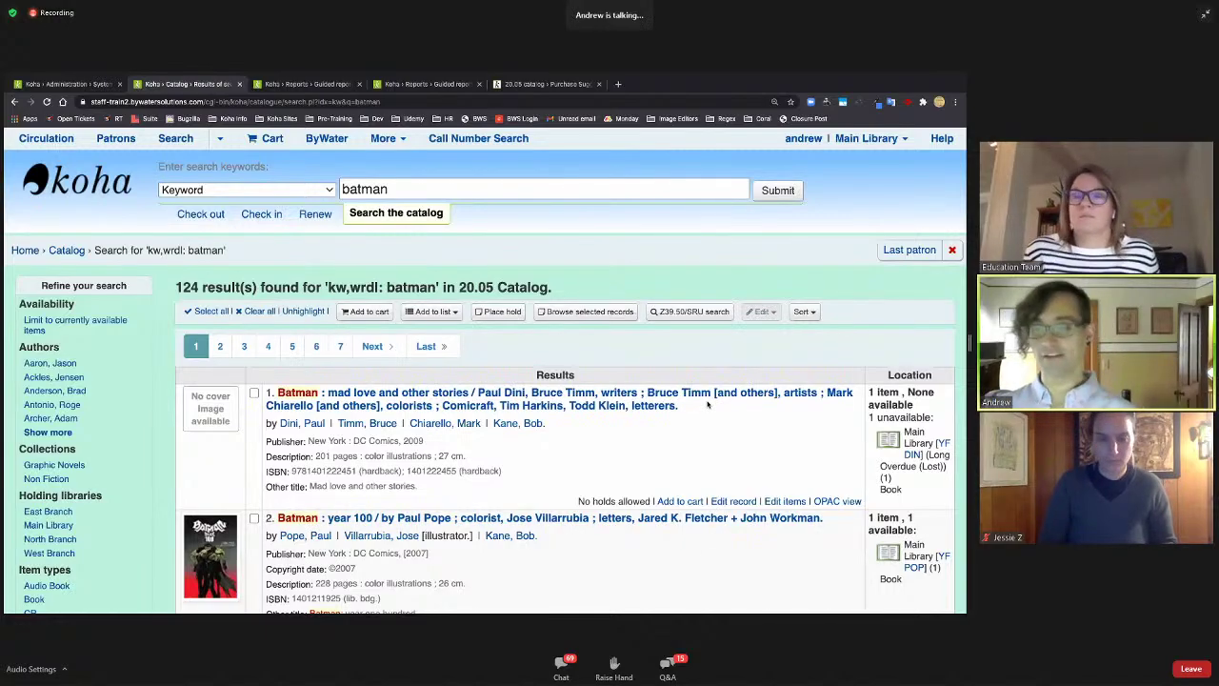
- Select the first three batman search results and examine the editing operations available for them, including merging records
scroll(704, 319, "down", 1)
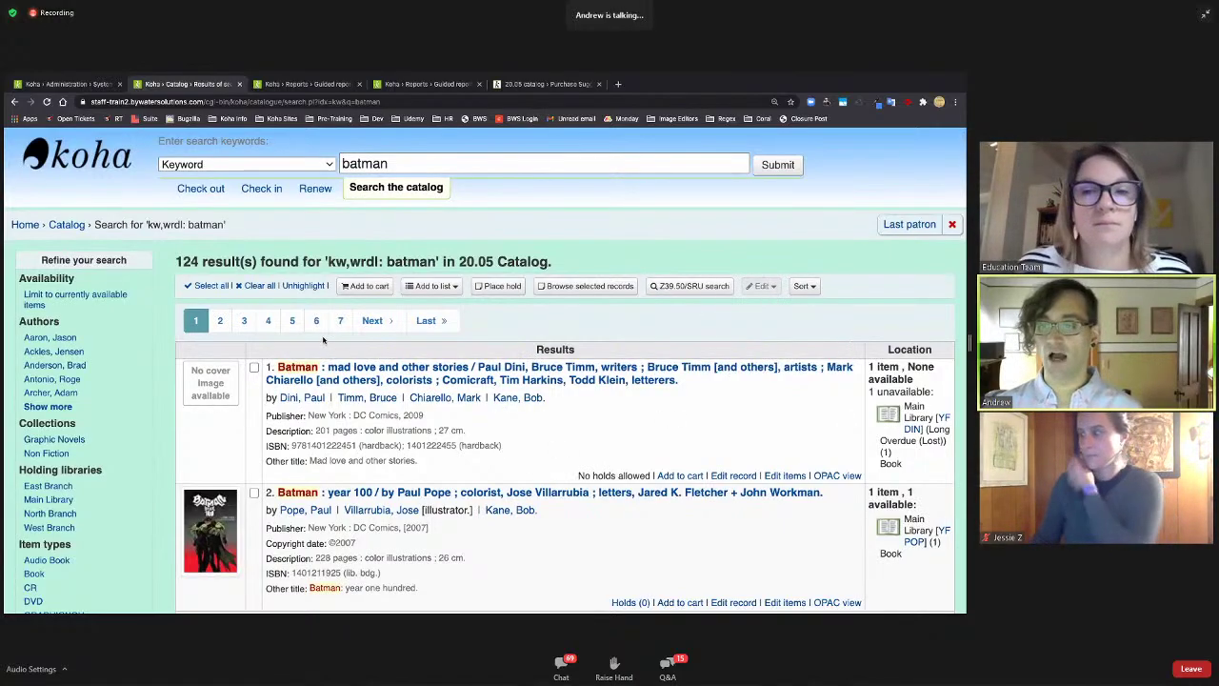
left_click(254, 368)
scroll(253, 381, "down", 3)
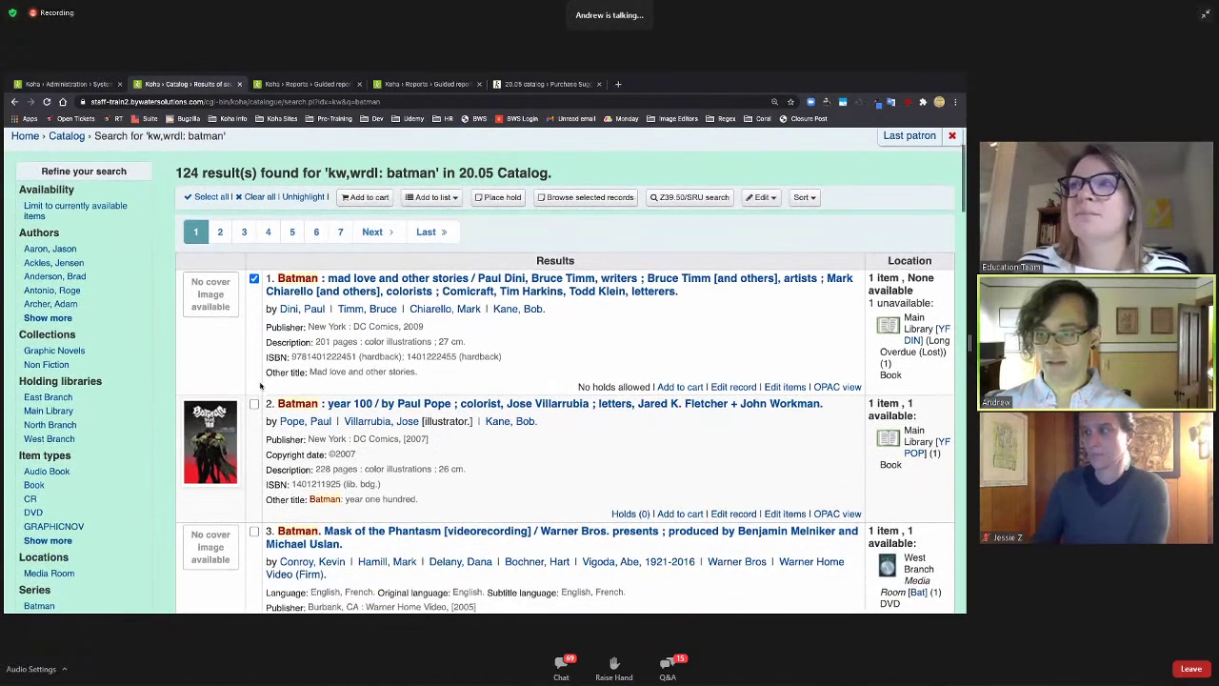
left_click(254, 399)
left_click(255, 512)
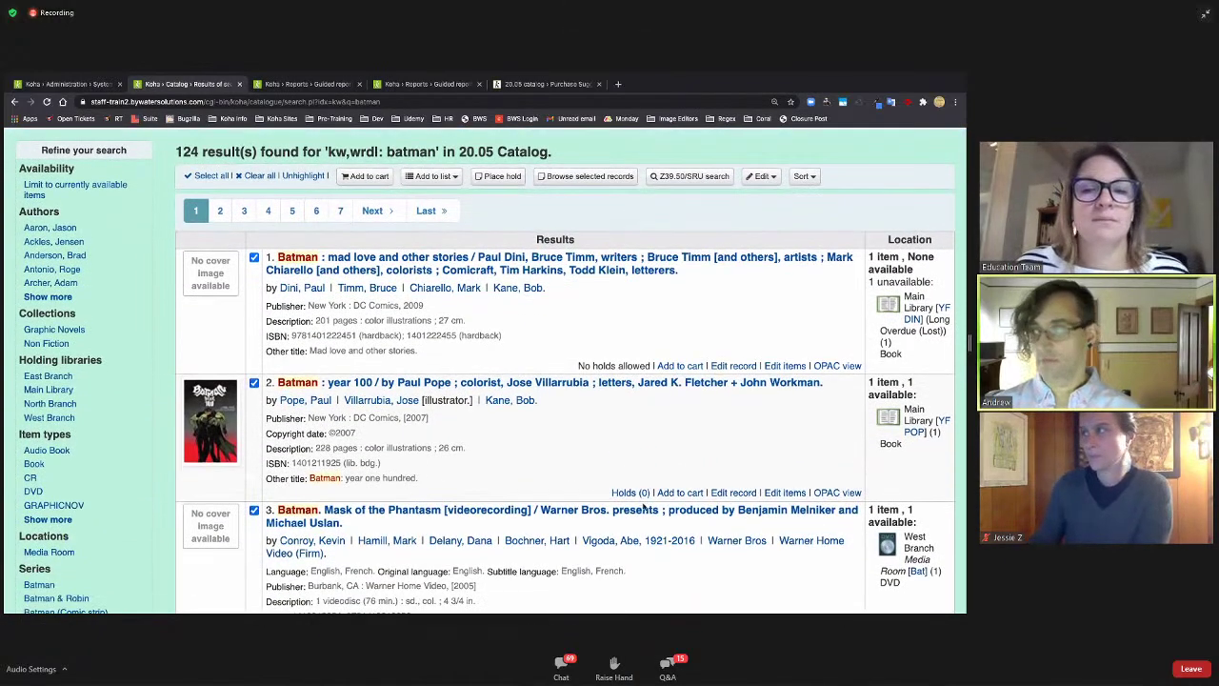
scroll(800, 435, "up", 1)
scroll(800, 435, "up", 1)
left_click(765, 228)
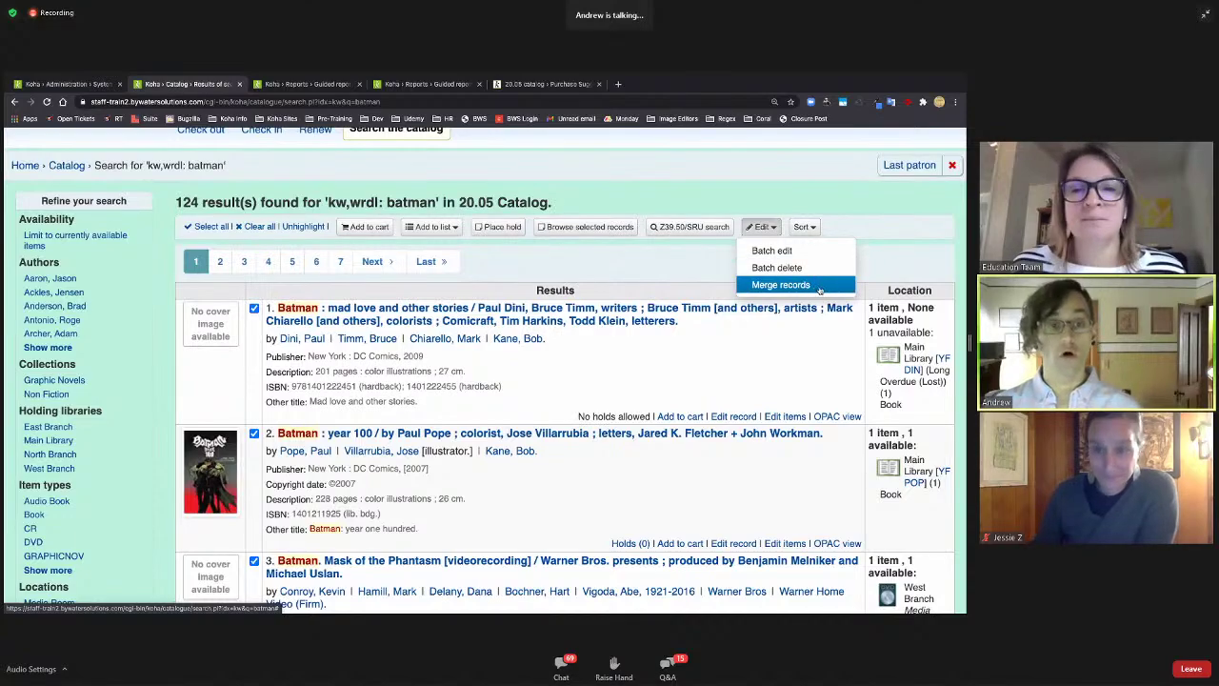
scroll(791, 288, "up", 1)
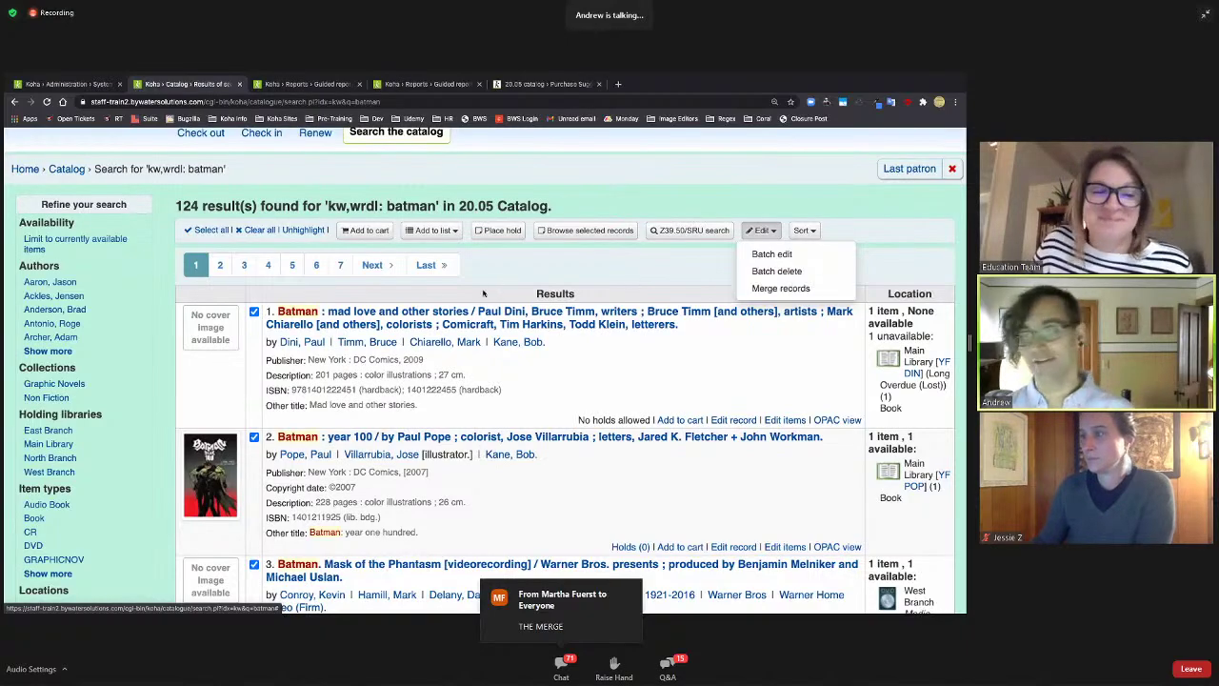
scroll(586, 215, "up", 2)
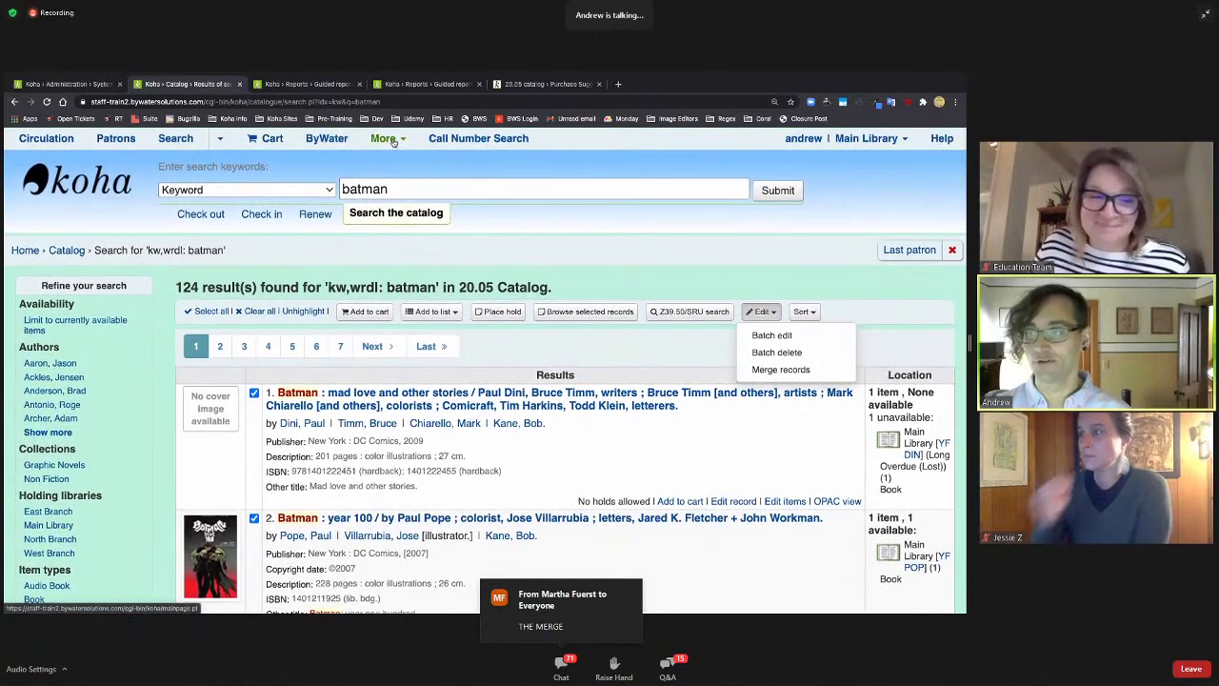
- Look at the Cataloging module's start page and return to the batman search results
left_click(386, 138)
left_click(372, 182)
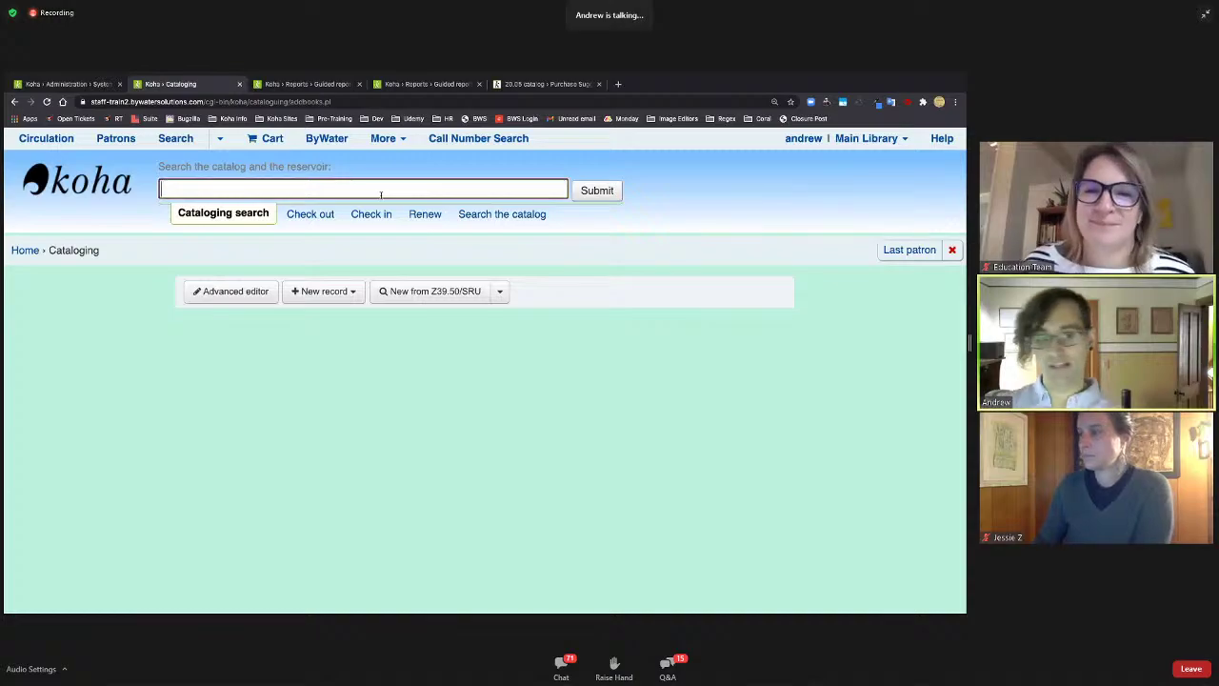
left_click(14, 101)
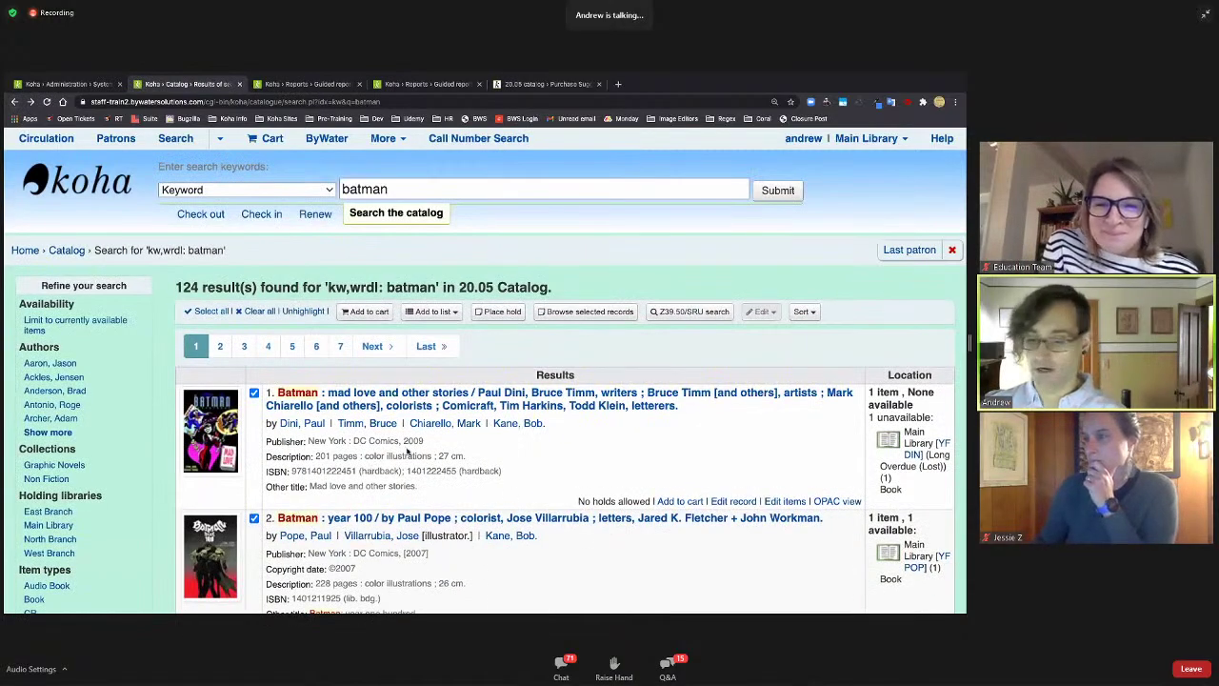
- Reselect only the first two batman records, mad love and other stories and year 100, and open them for merging
scroll(276, 391, "down", 1)
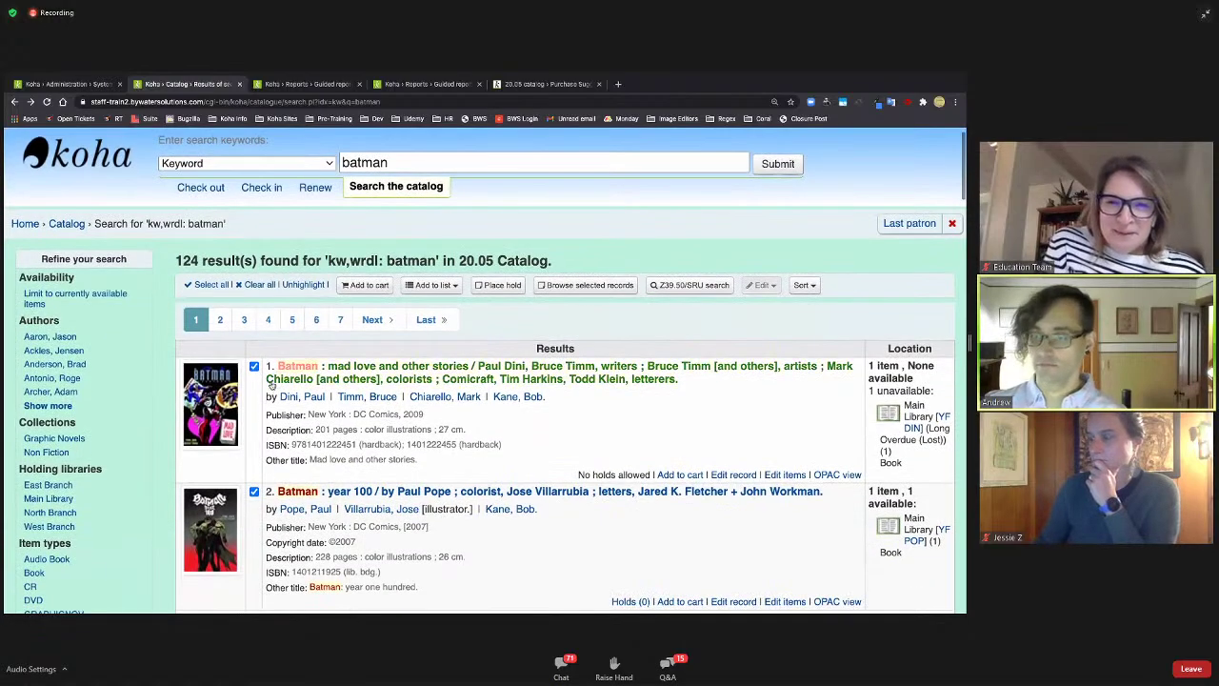
left_click(266, 288)
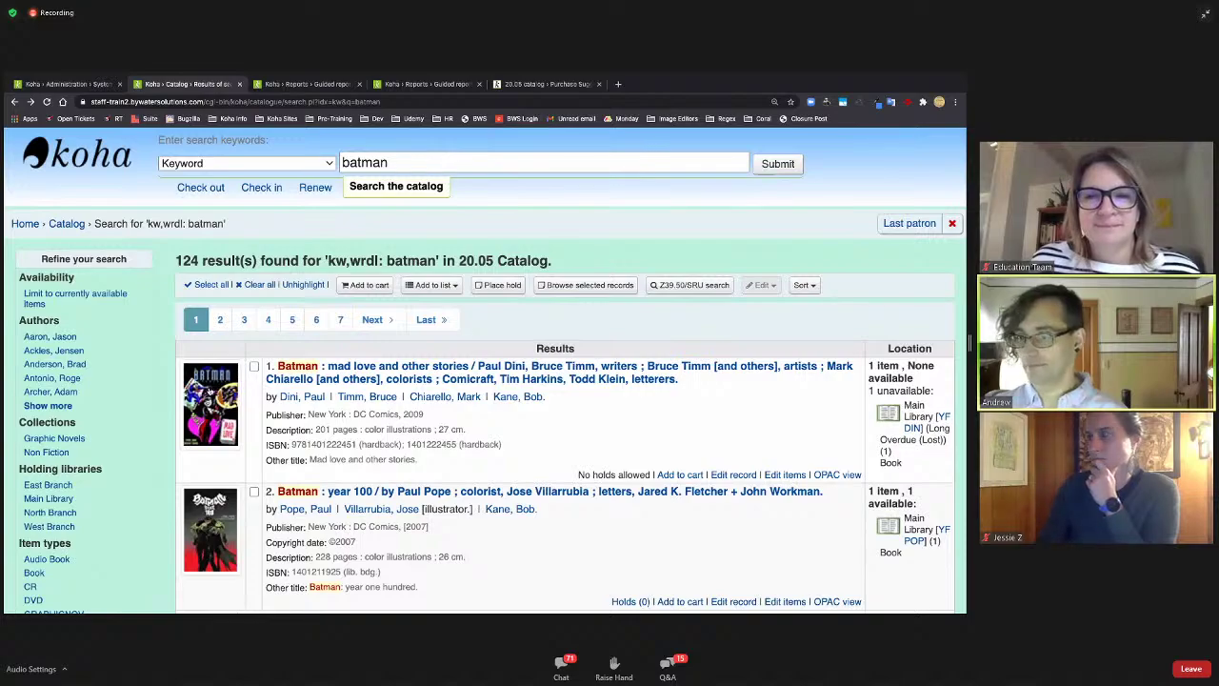
left_click(253, 367)
left_click(253, 492)
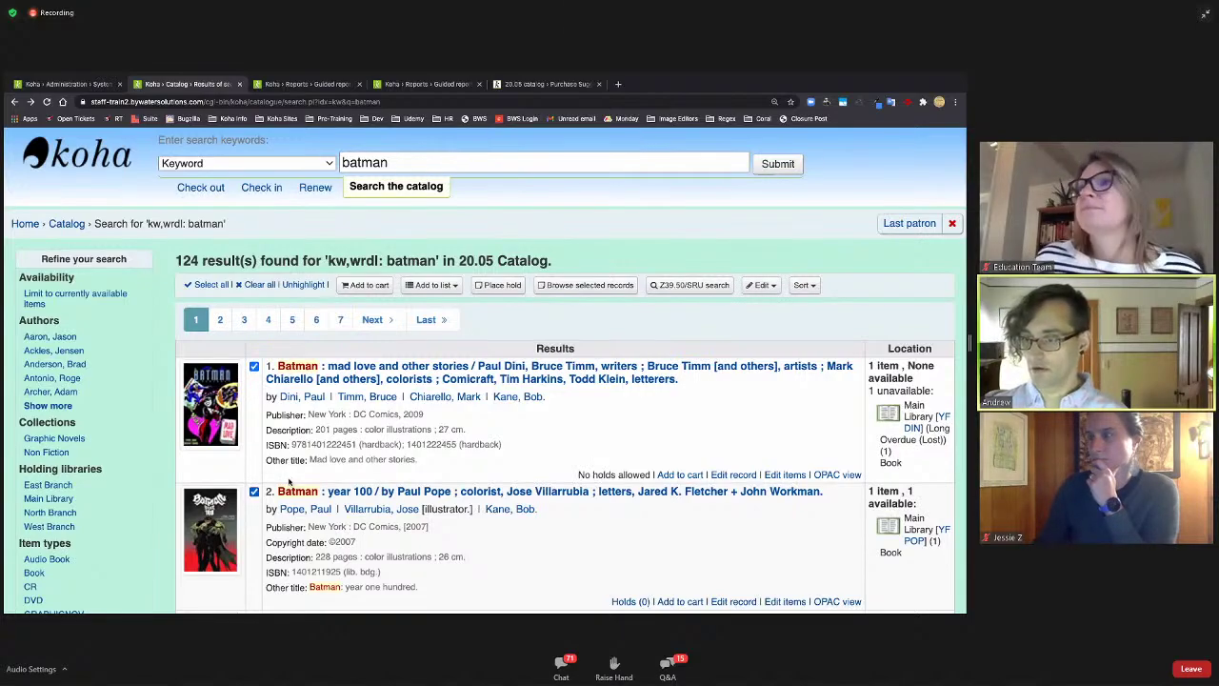
left_click(777, 285)
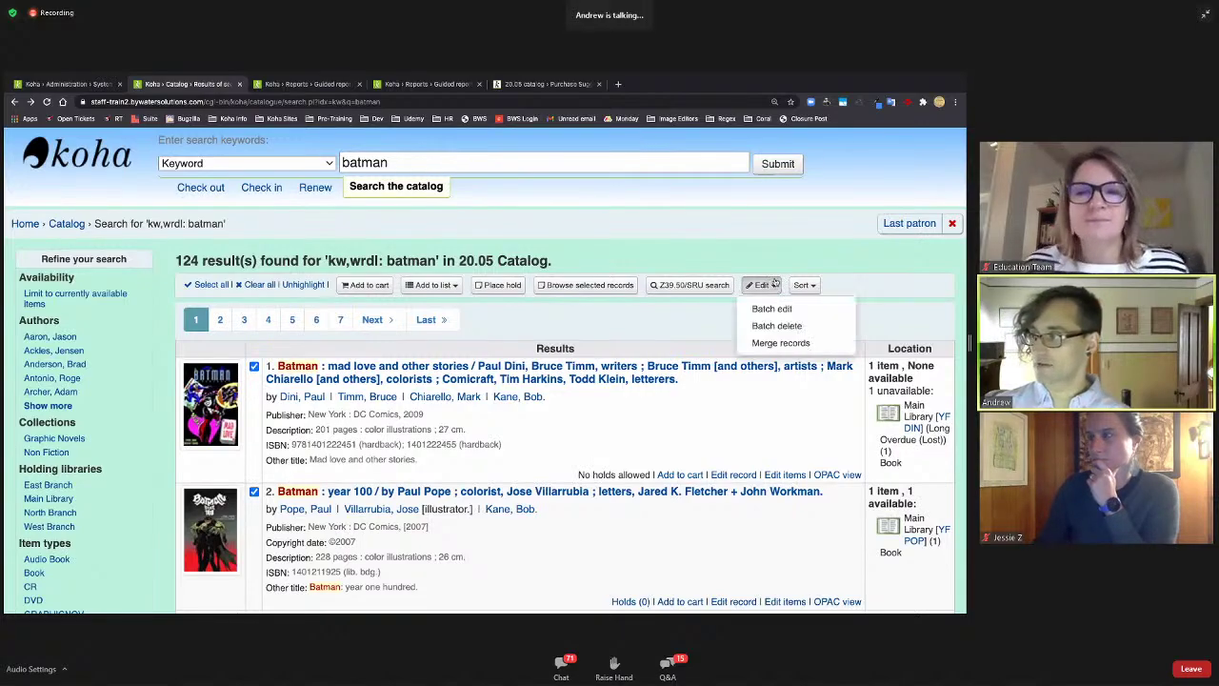
left_click(770, 346)
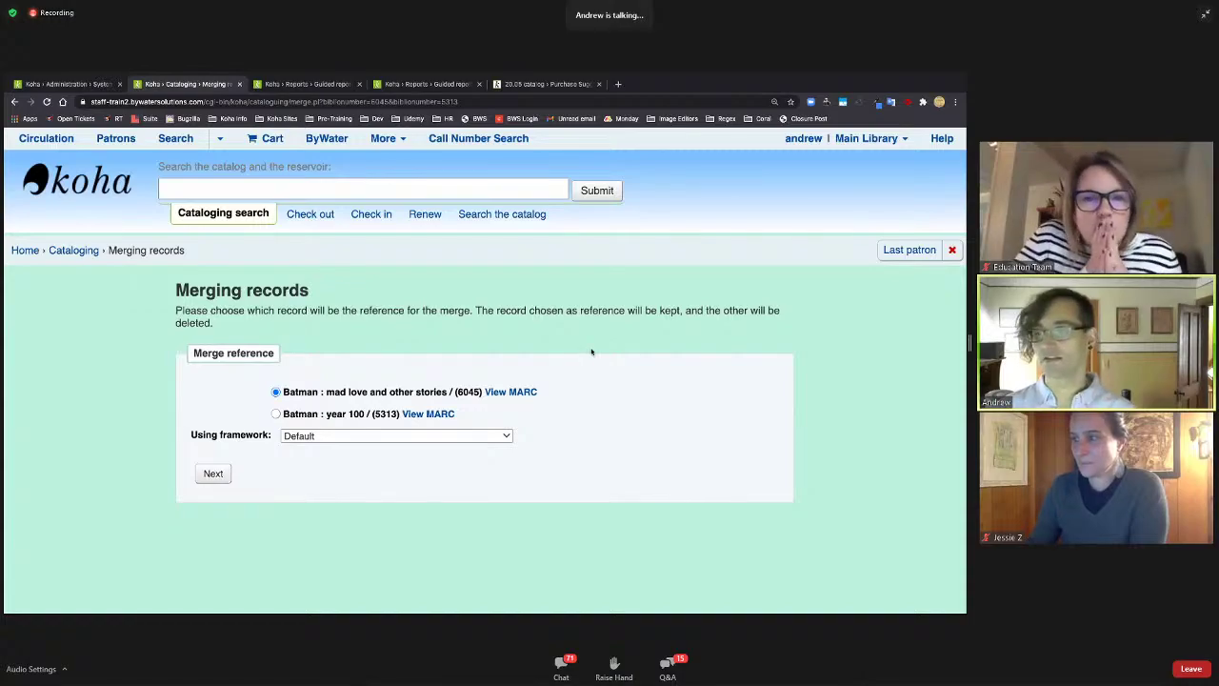
- List all serials subscriptions with an unfiltered search and open the Library journal subscription
left_click(383, 138)
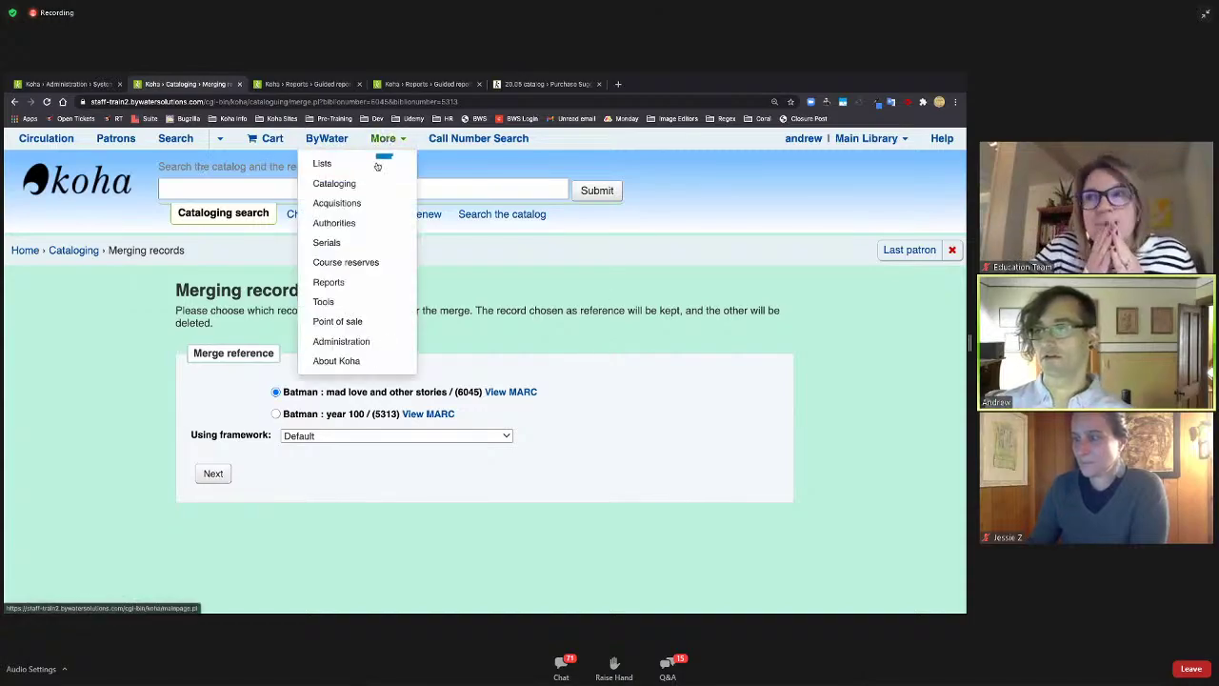
left_click(355, 241)
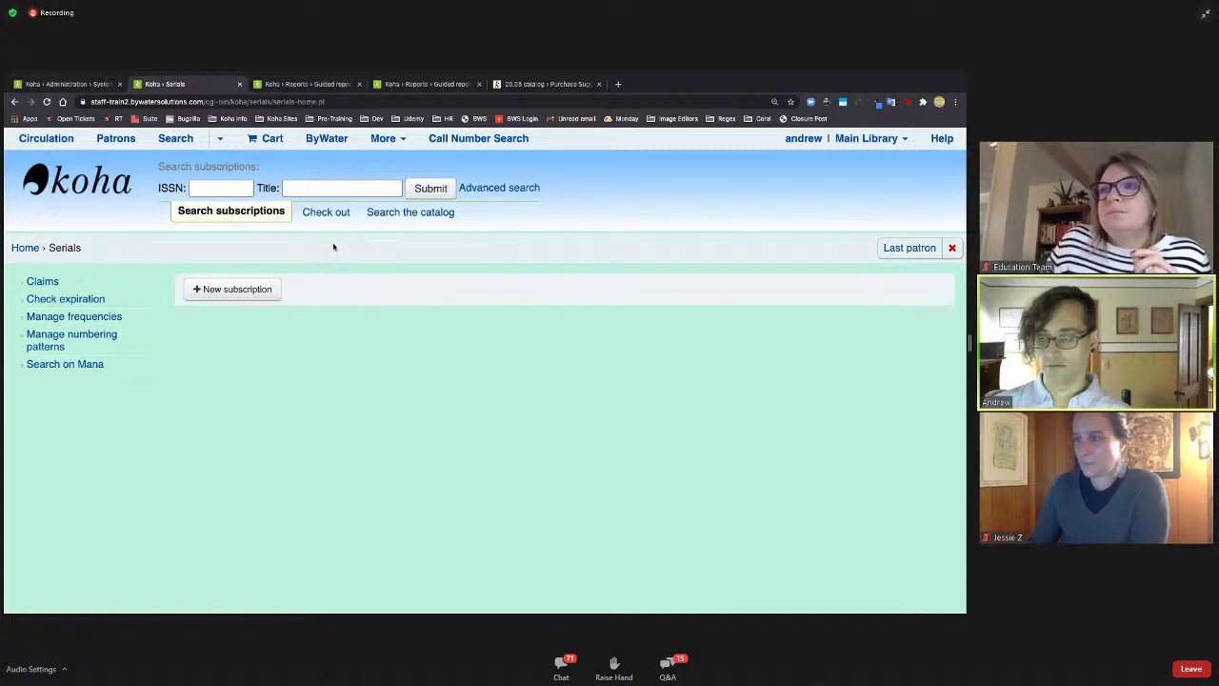
left_click(431, 189)
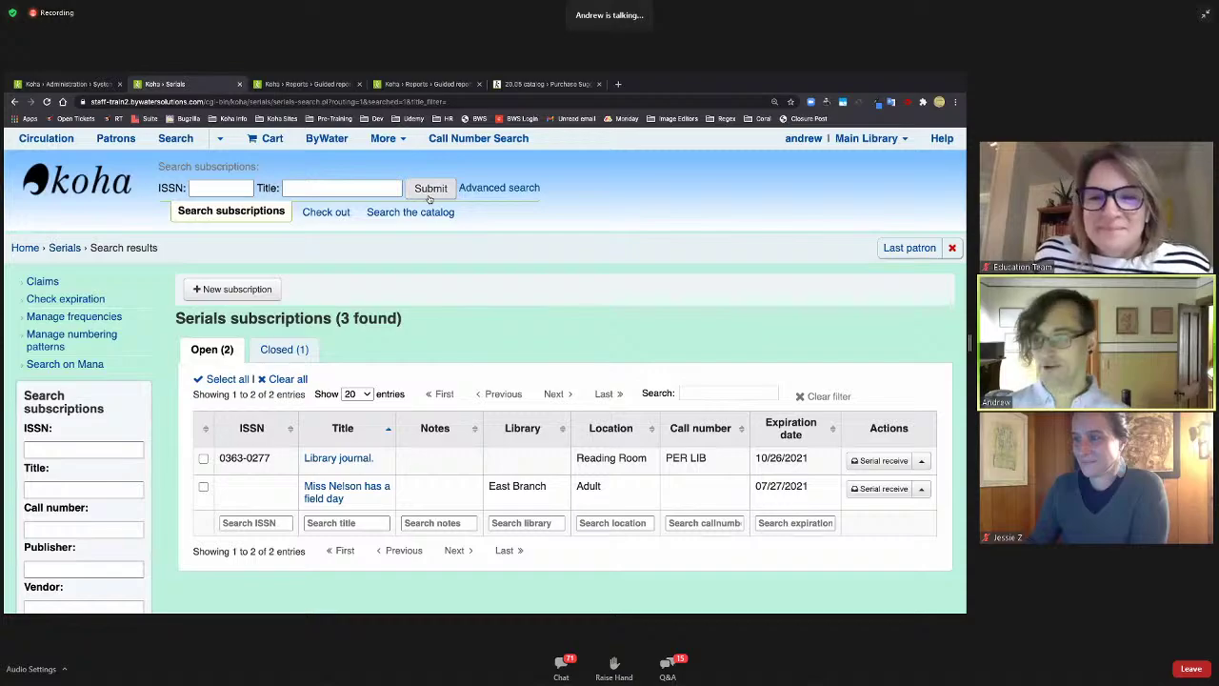
left_click(349, 458)
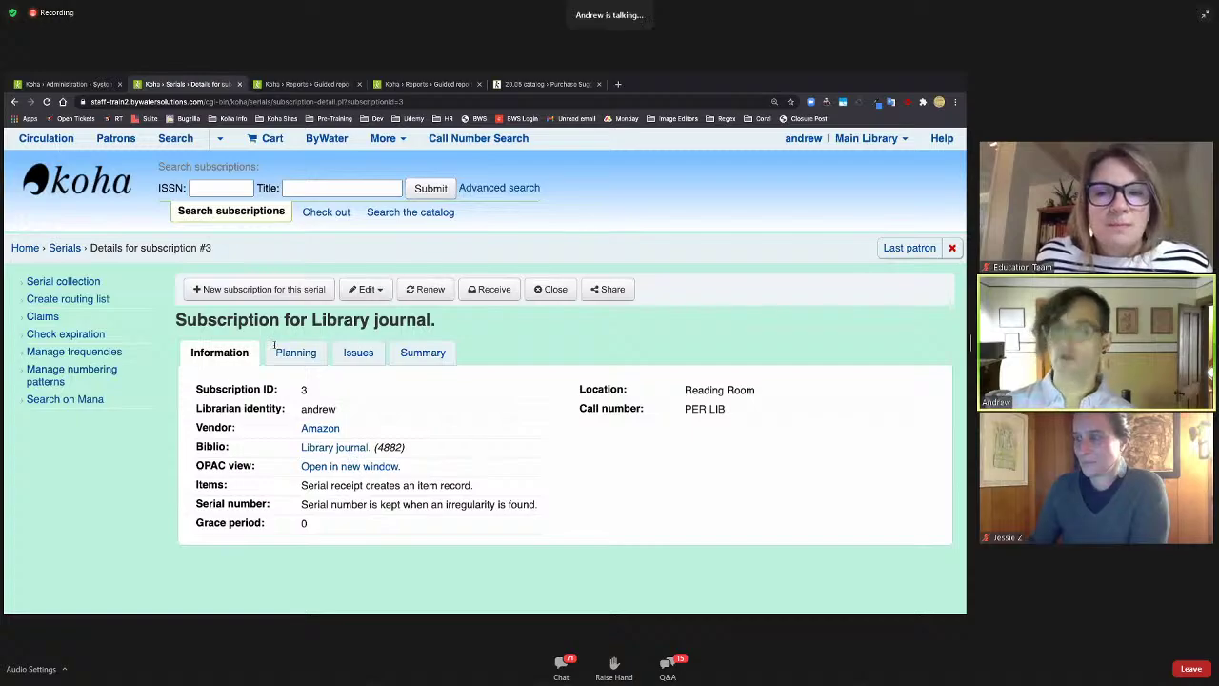
- Select all Library journal issues in the serial collection for deletion and choose to delete their associated items too
left_click(91, 284)
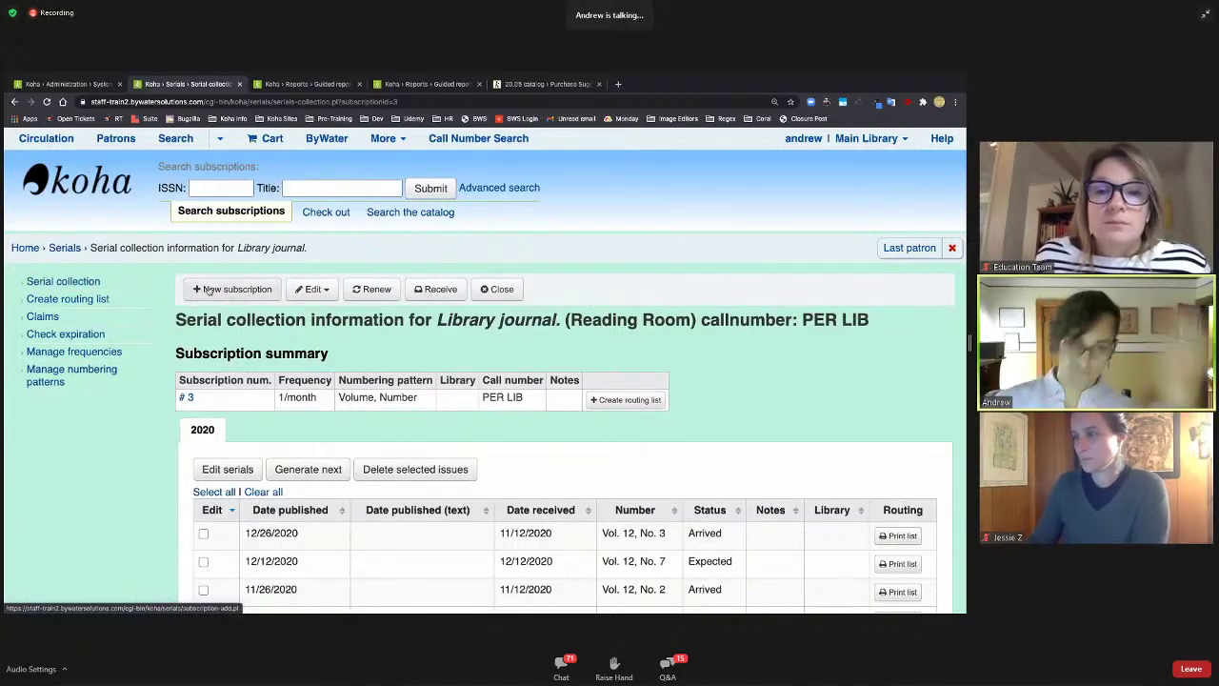
scroll(197, 292, "down", 3)
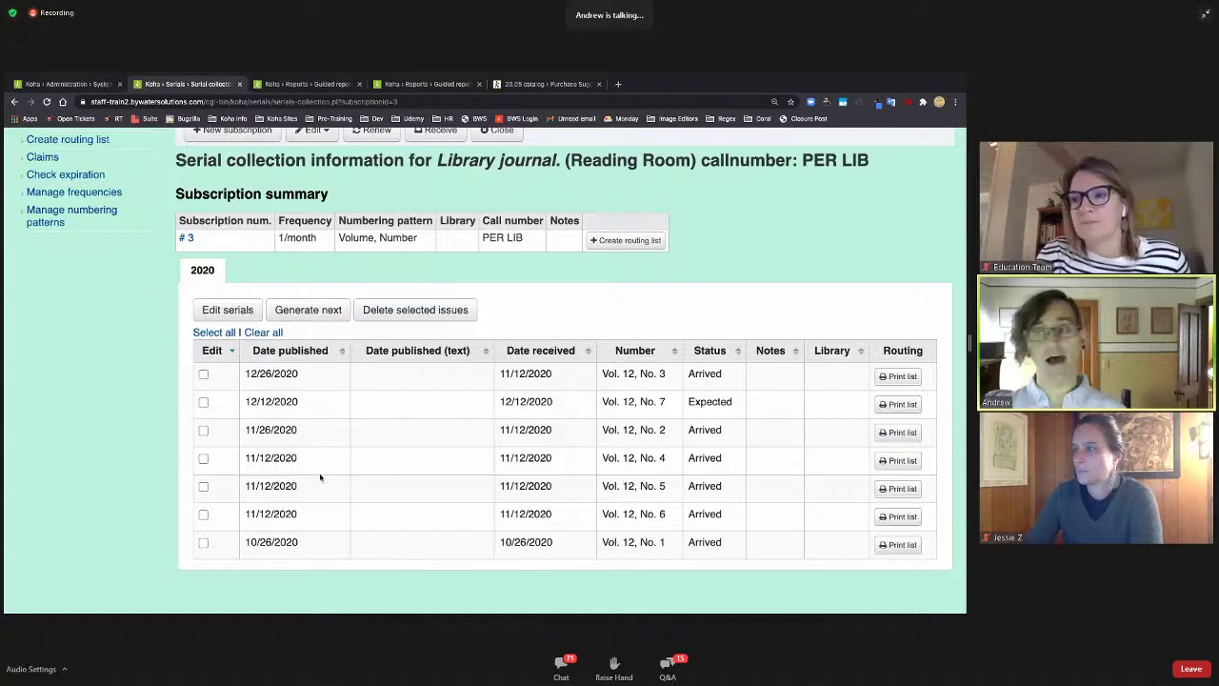
left_click(225, 334)
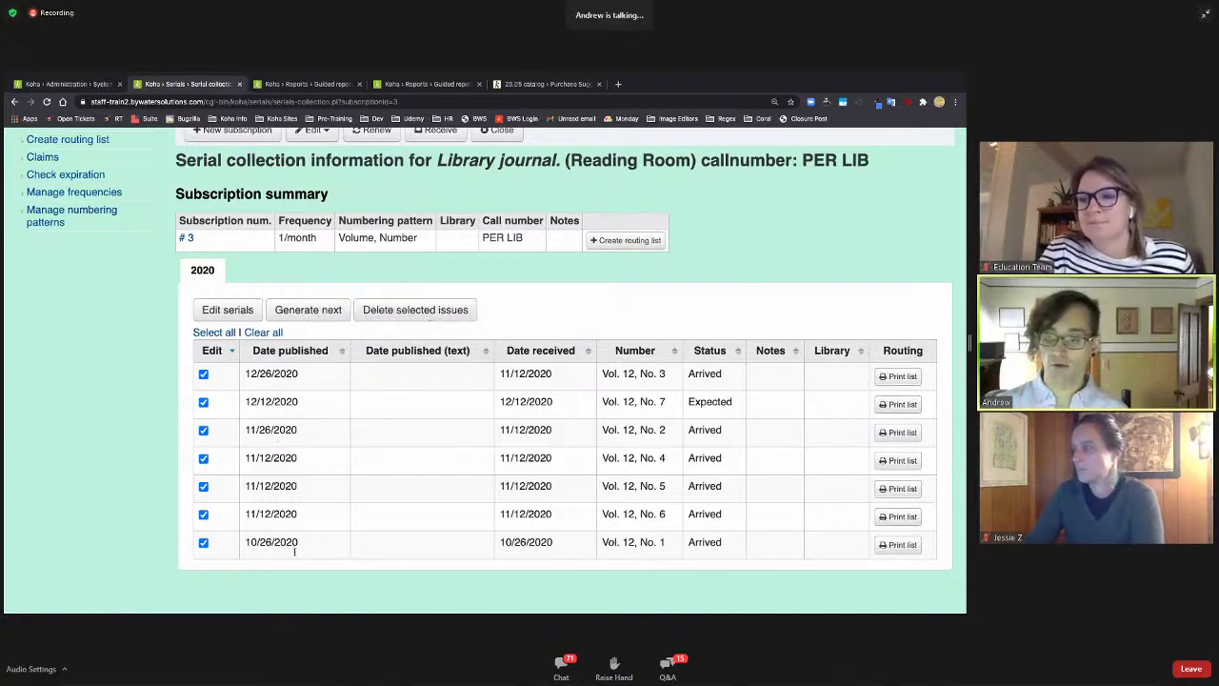
left_click(447, 311)
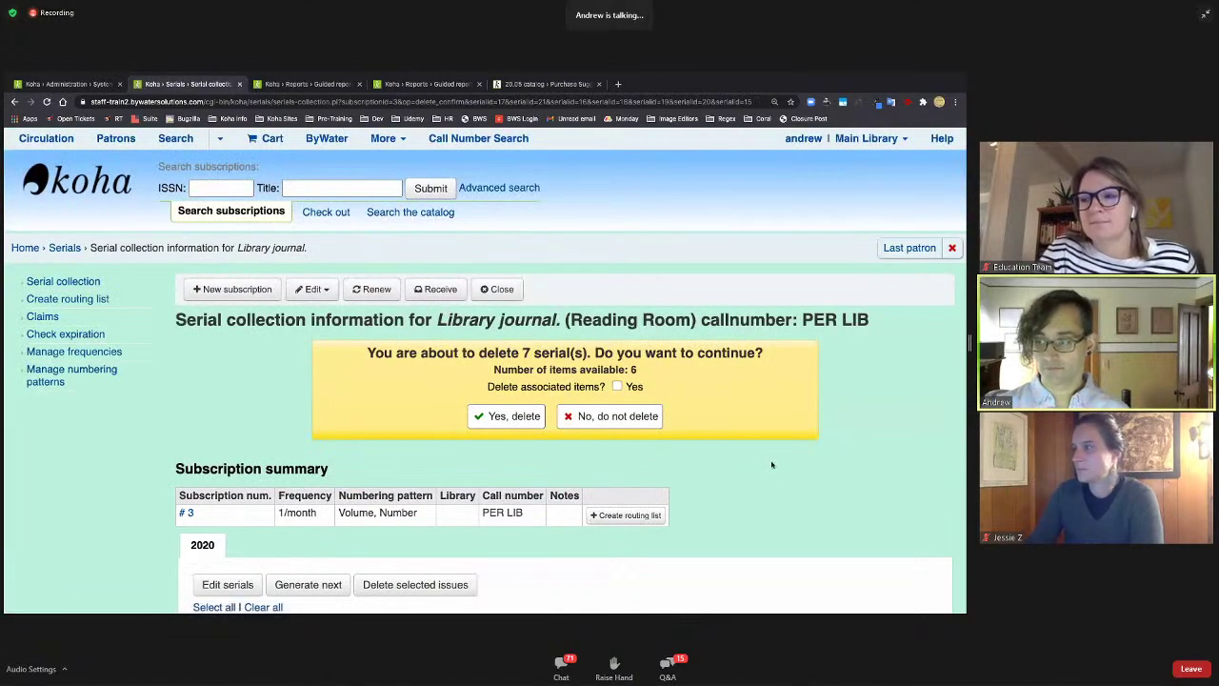
scroll(771, 464, "down", 1)
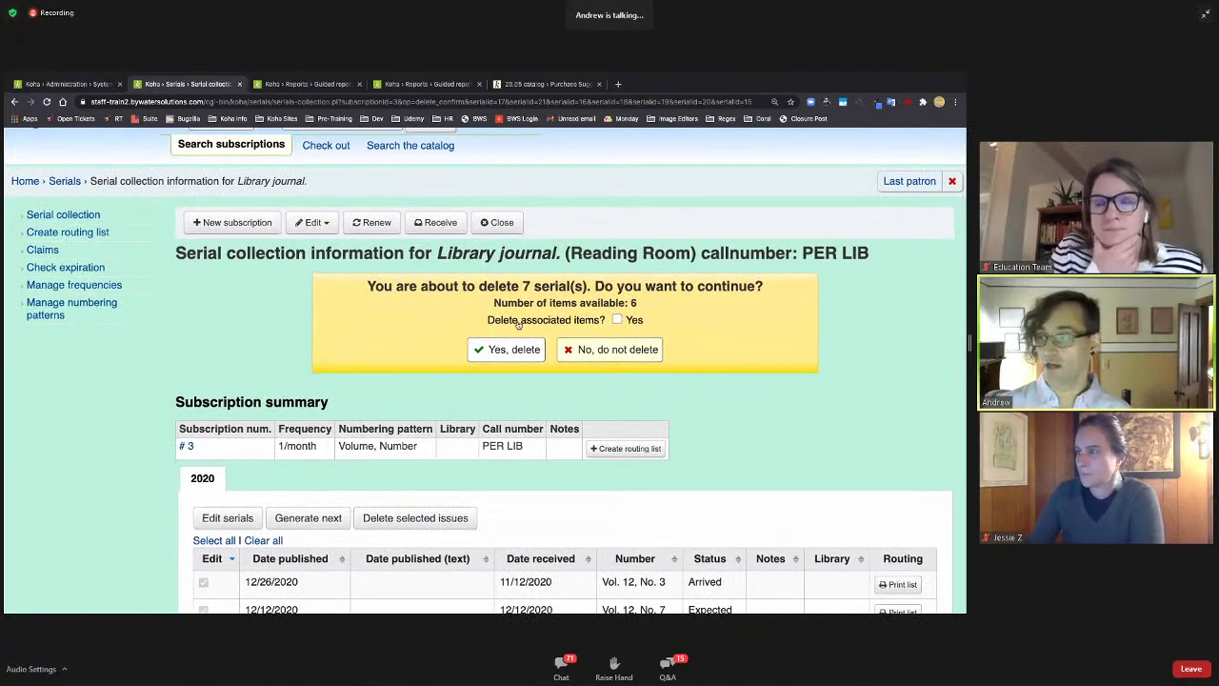
left_click(618, 320)
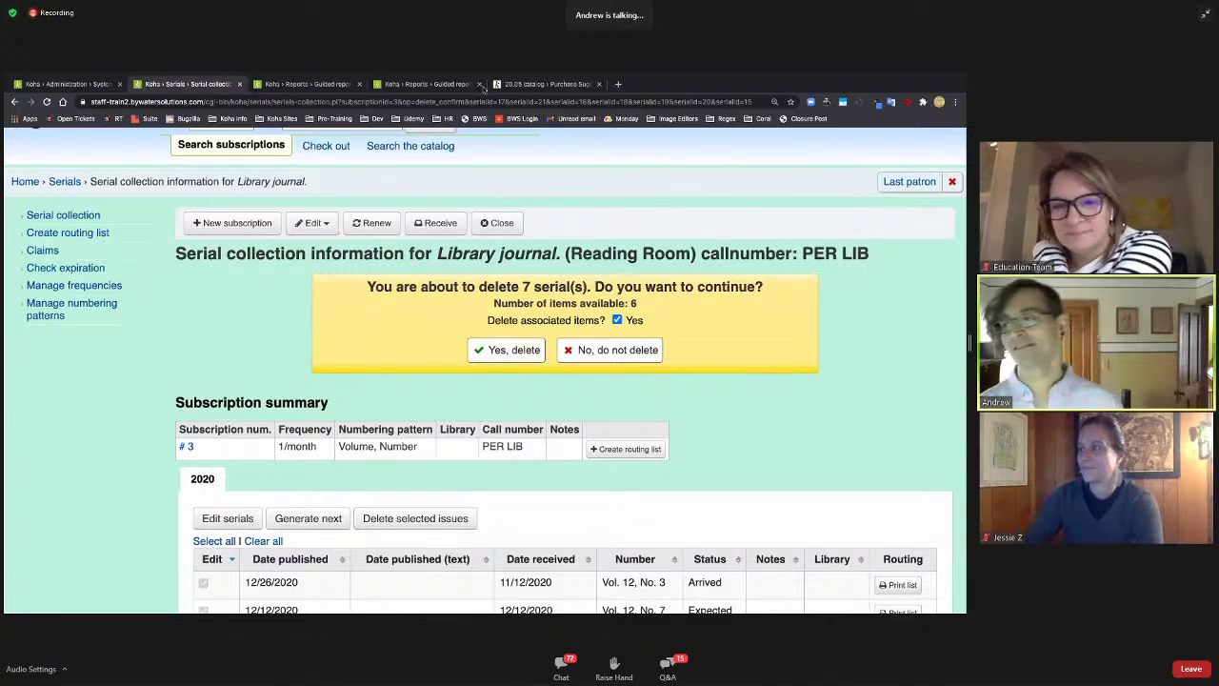
- Go to the Label creator tool and start a new barcode range
scroll(397, 230, "up", 2)
left_click(398, 140)
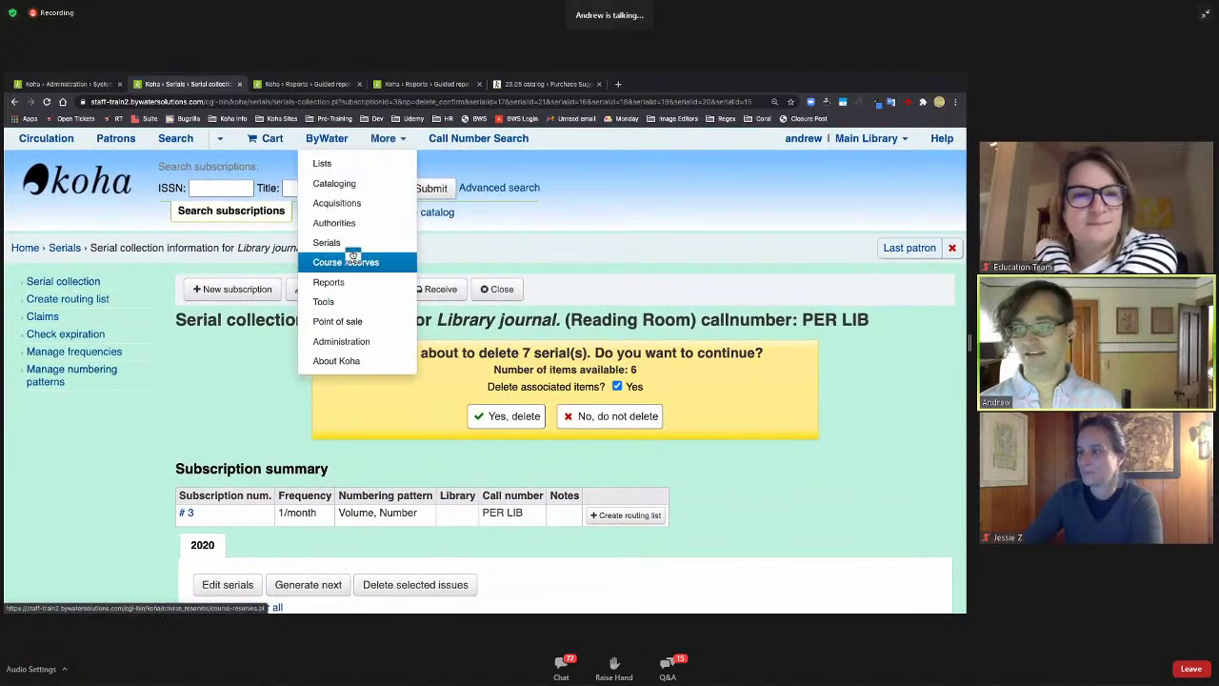
left_click(342, 300)
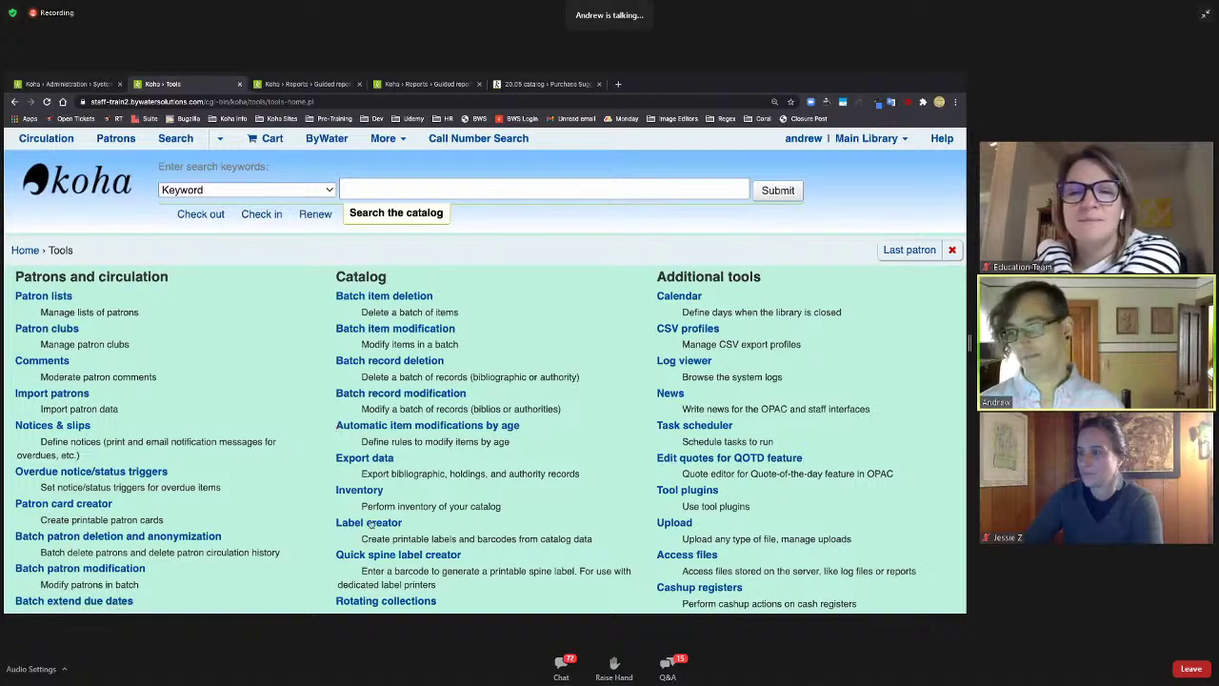
left_click(370, 524)
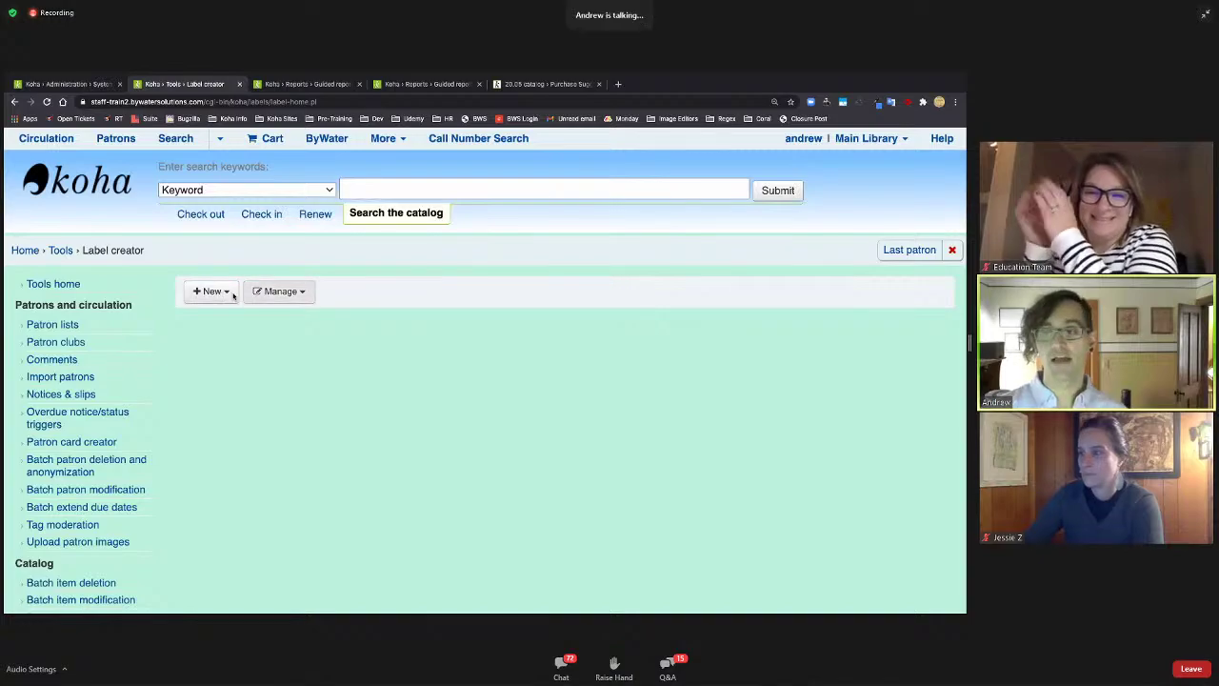
left_click(301, 295)
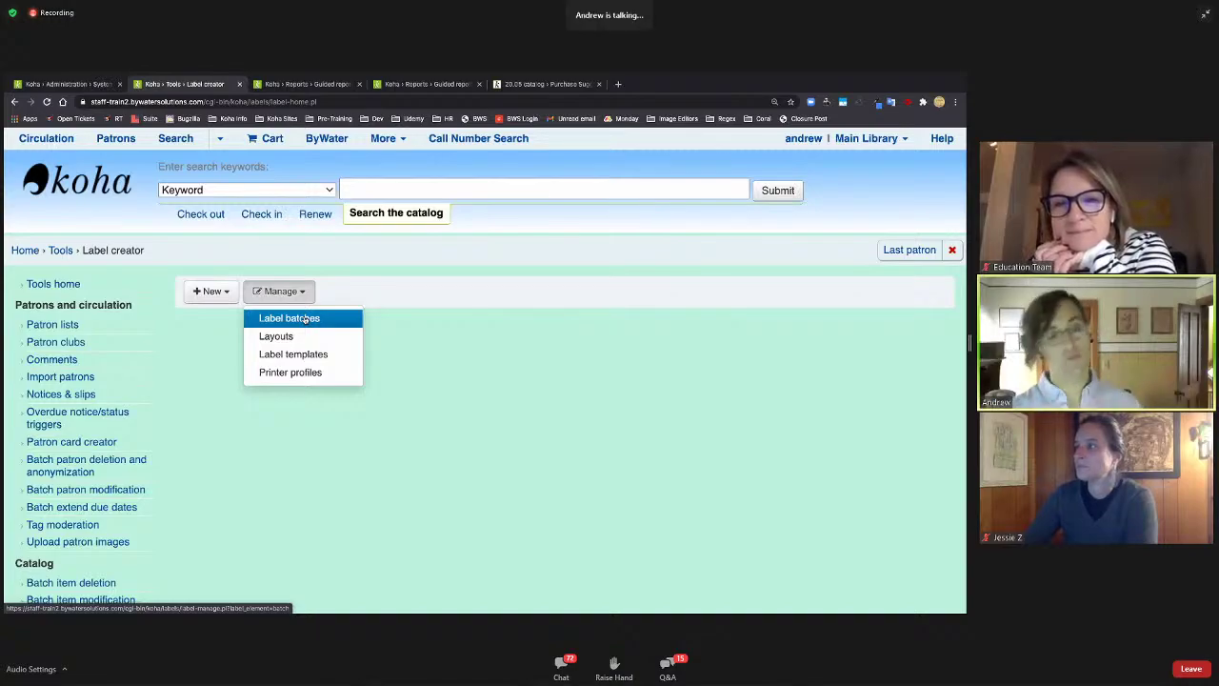
left_click(223, 288)
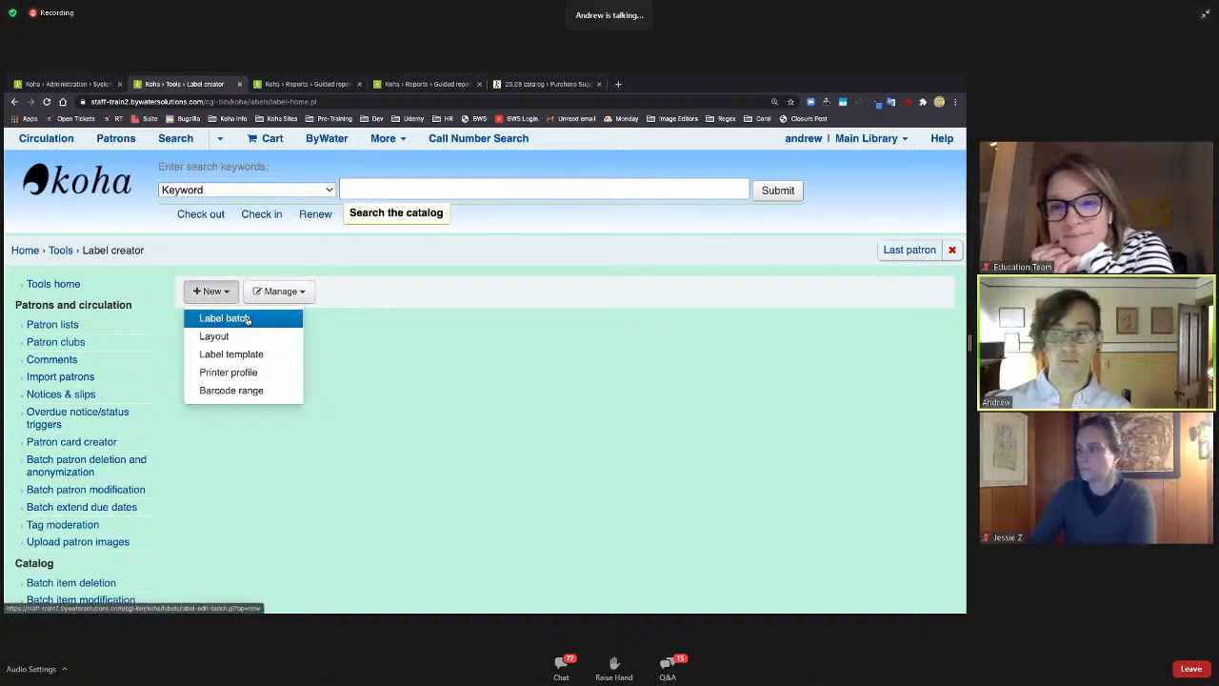
left_click(250, 393)
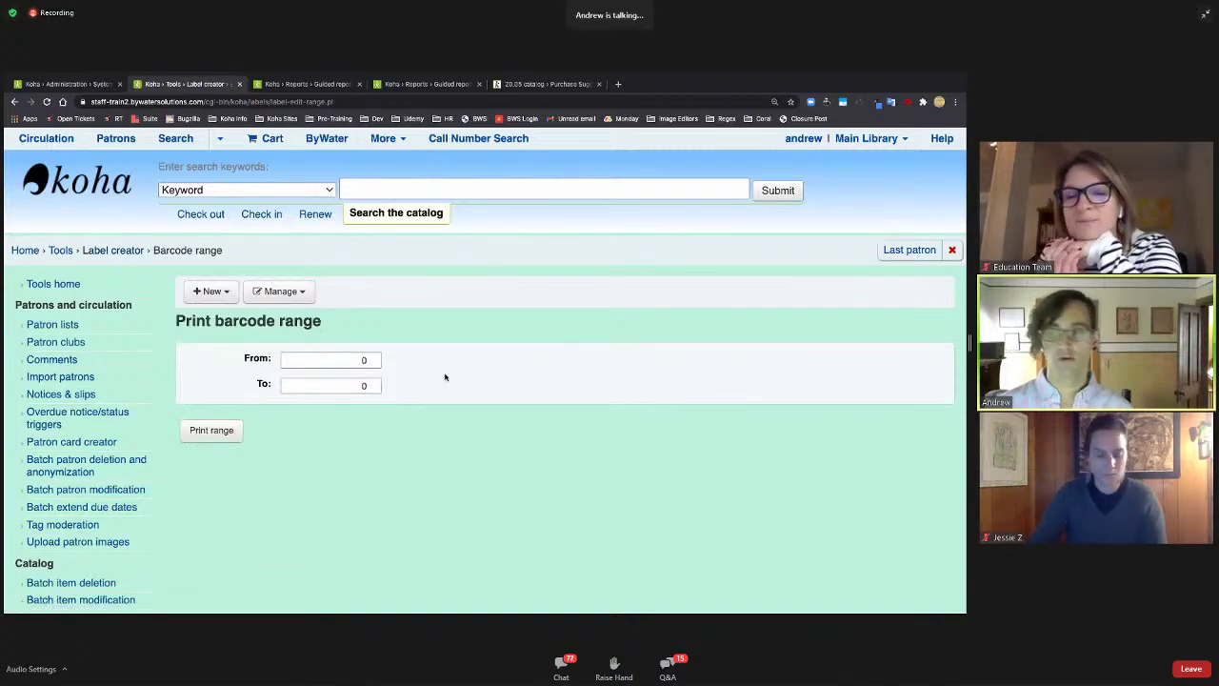
- Set the barcode range to print from 20000000 to 20000015
left_click(374, 360)
type("20000000")
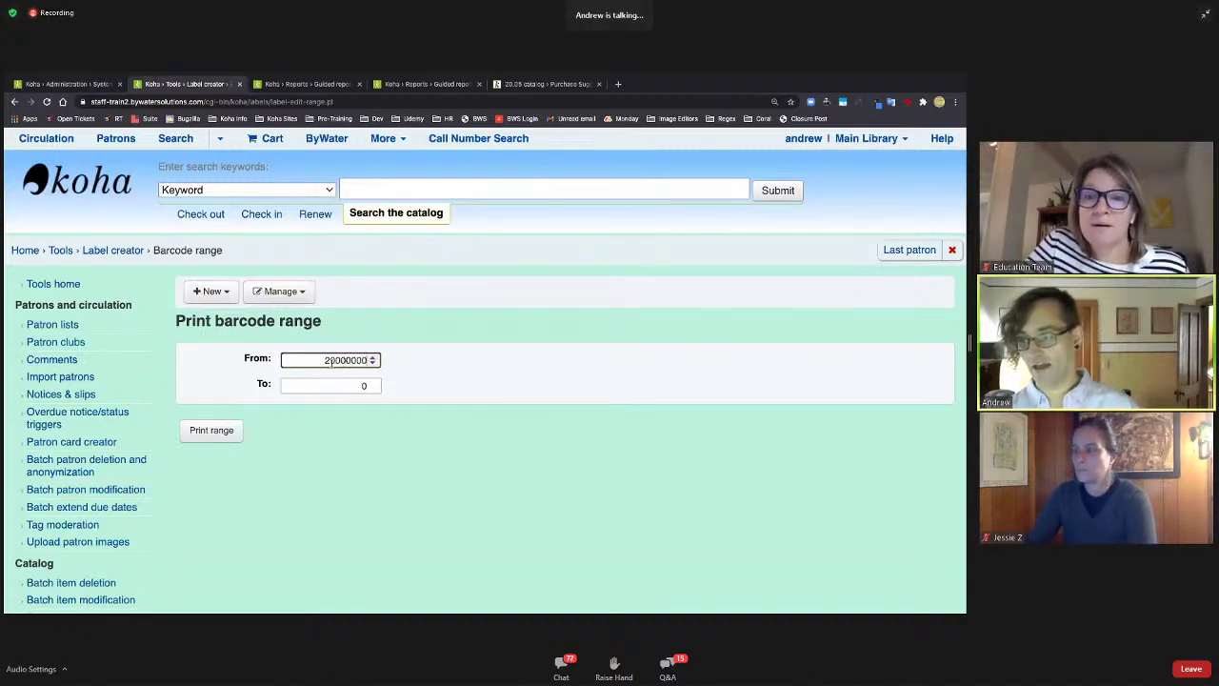
left_click_drag(322, 360, 373, 362)
key("ctrl+c")
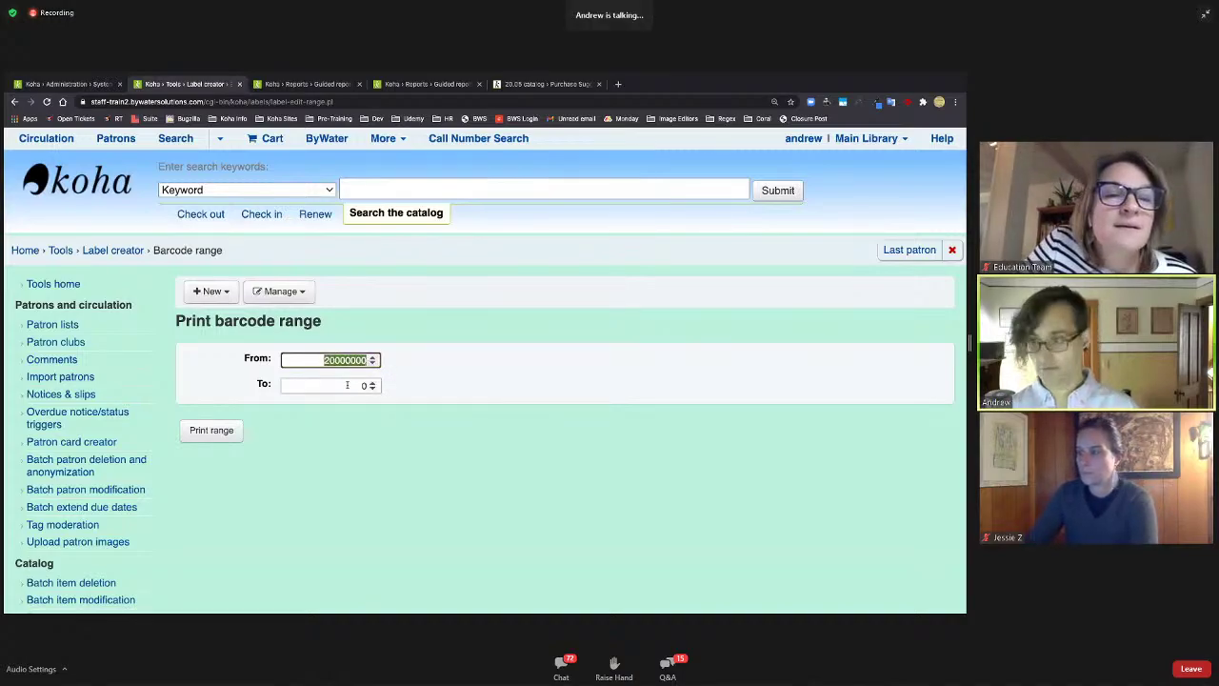
left_click(348, 385)
key("ctrl+v")
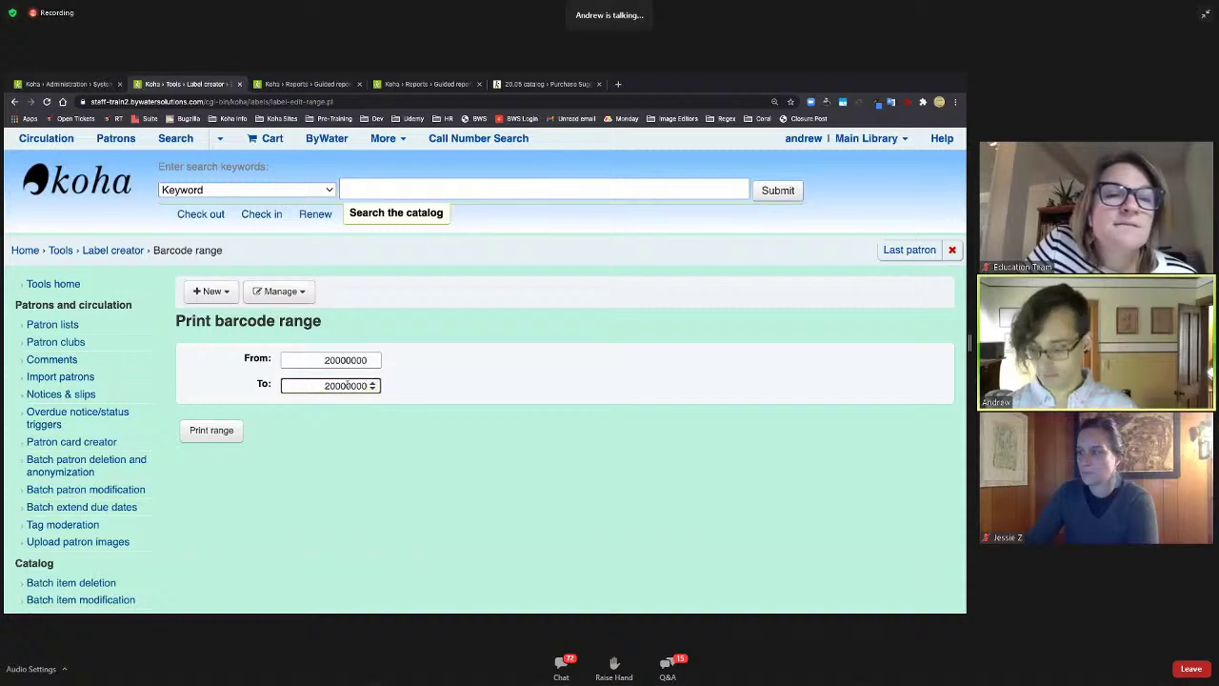
left_click(372, 382)
left_click(372, 382)
left_click(372, 382)
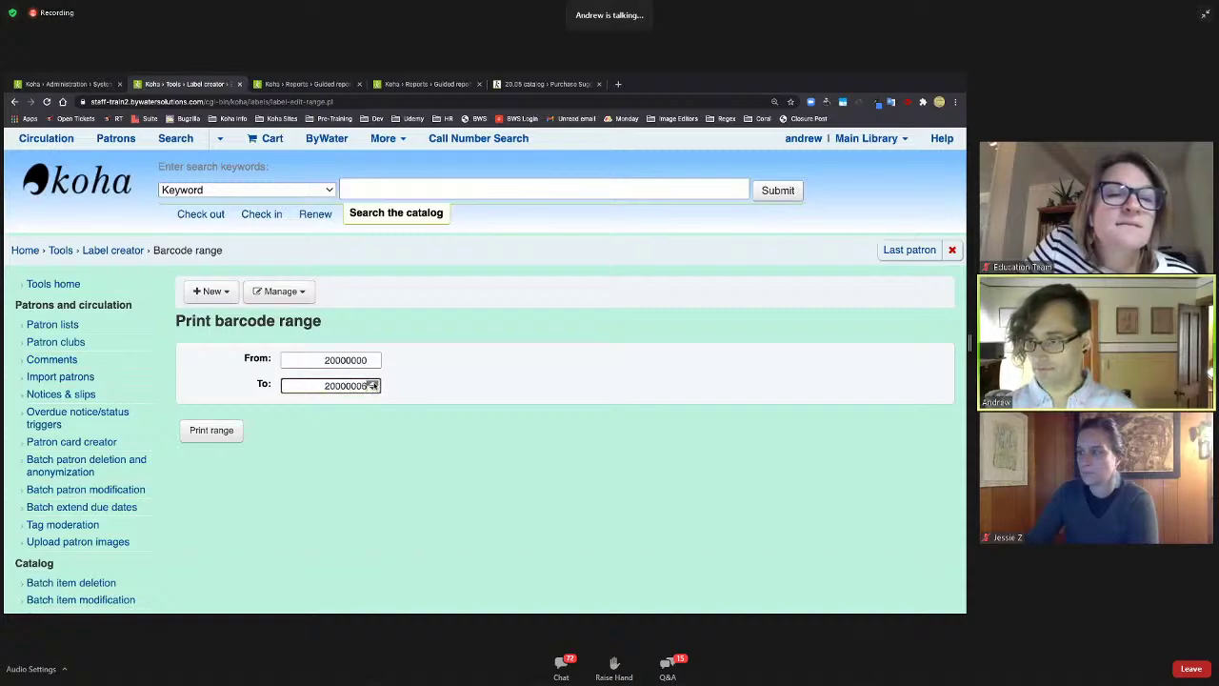
left_click(372, 382)
left_click(373, 382)
left_click(372, 382)
left_click(373, 382)
left_click(372, 382)
left_click(373, 382)
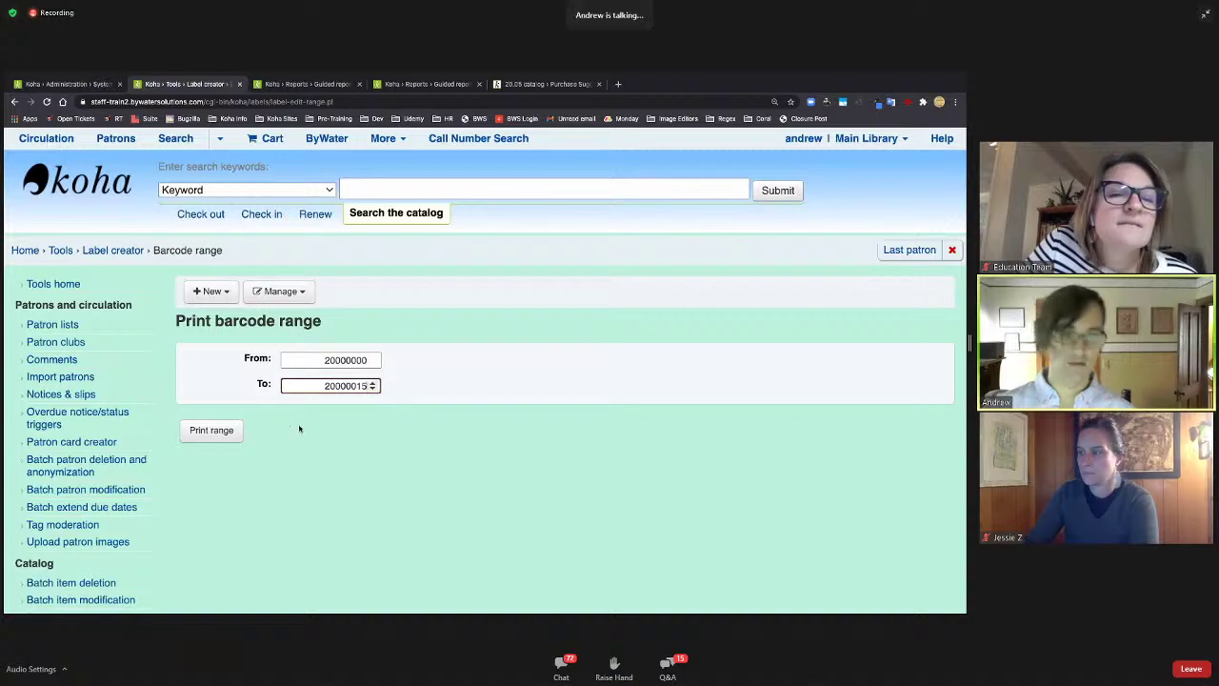
- Export the barcode range with the Barcode template and Barcode layout and download it as a PDF
left_click(209, 431)
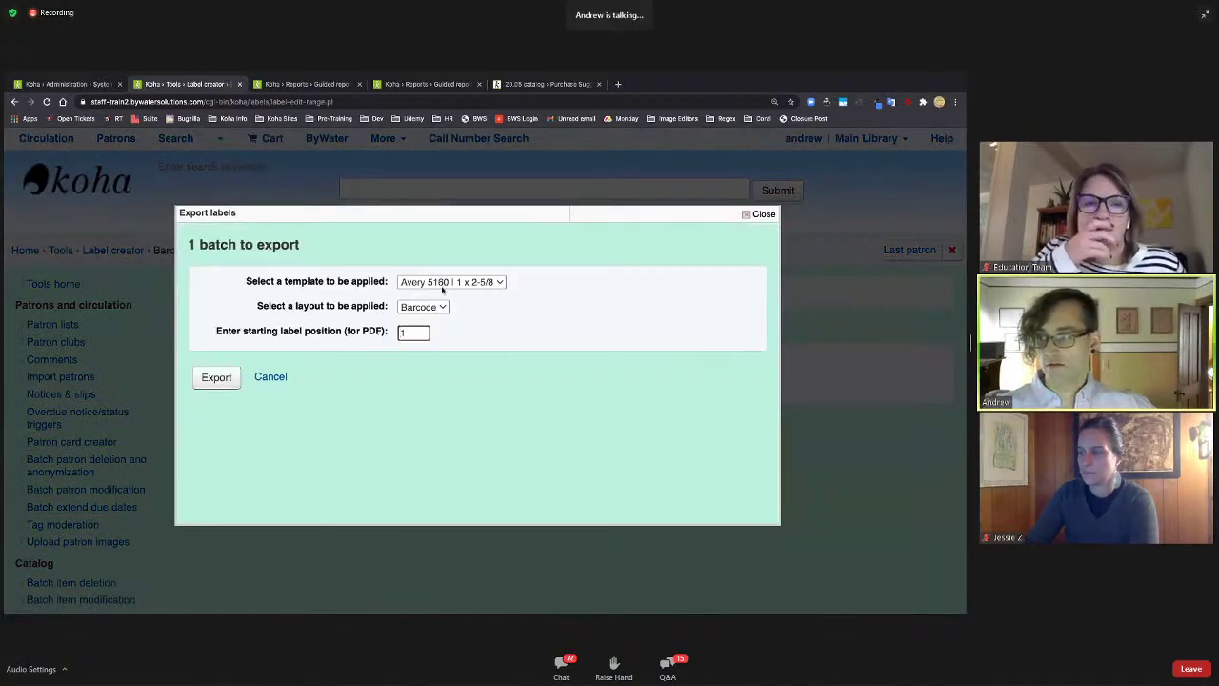
left_click(442, 283)
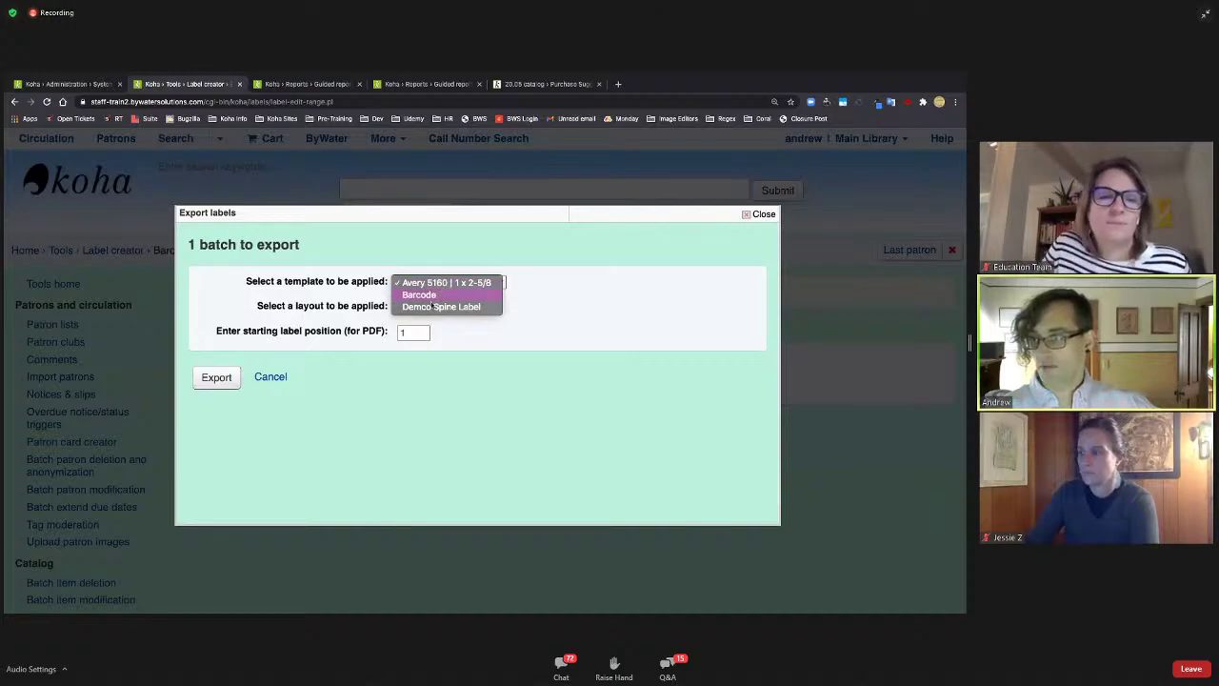
left_click(439, 294)
left_click(422, 307)
left_click(419, 307)
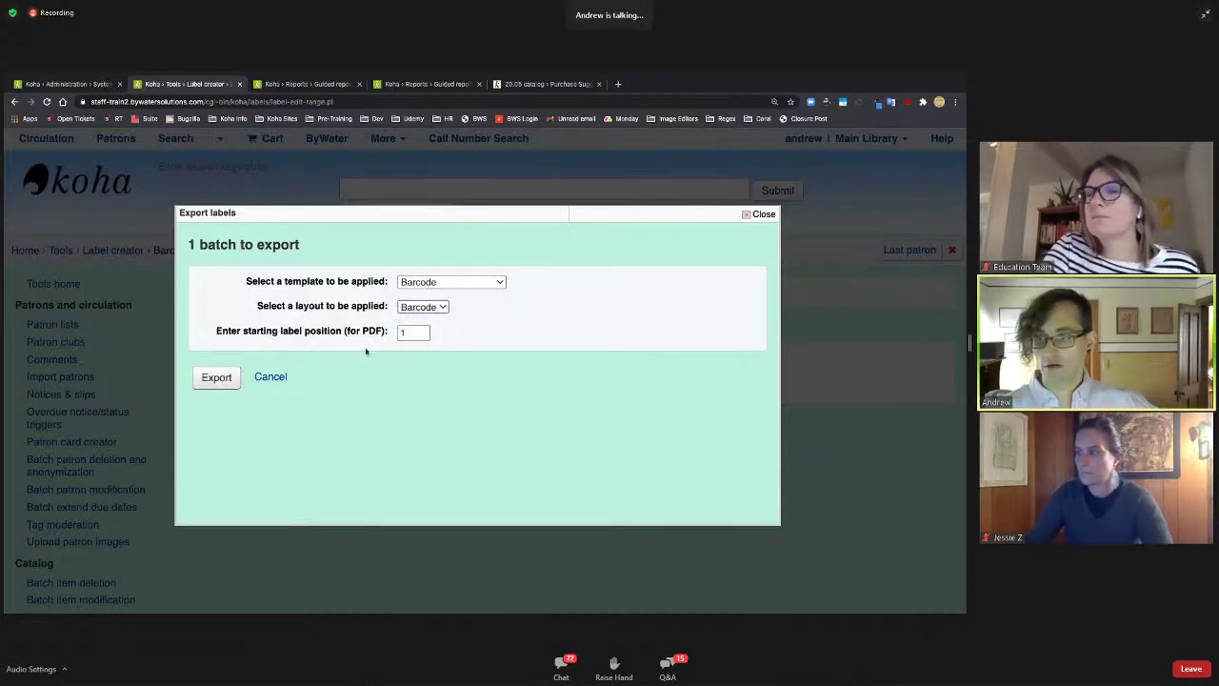
key("Tab")
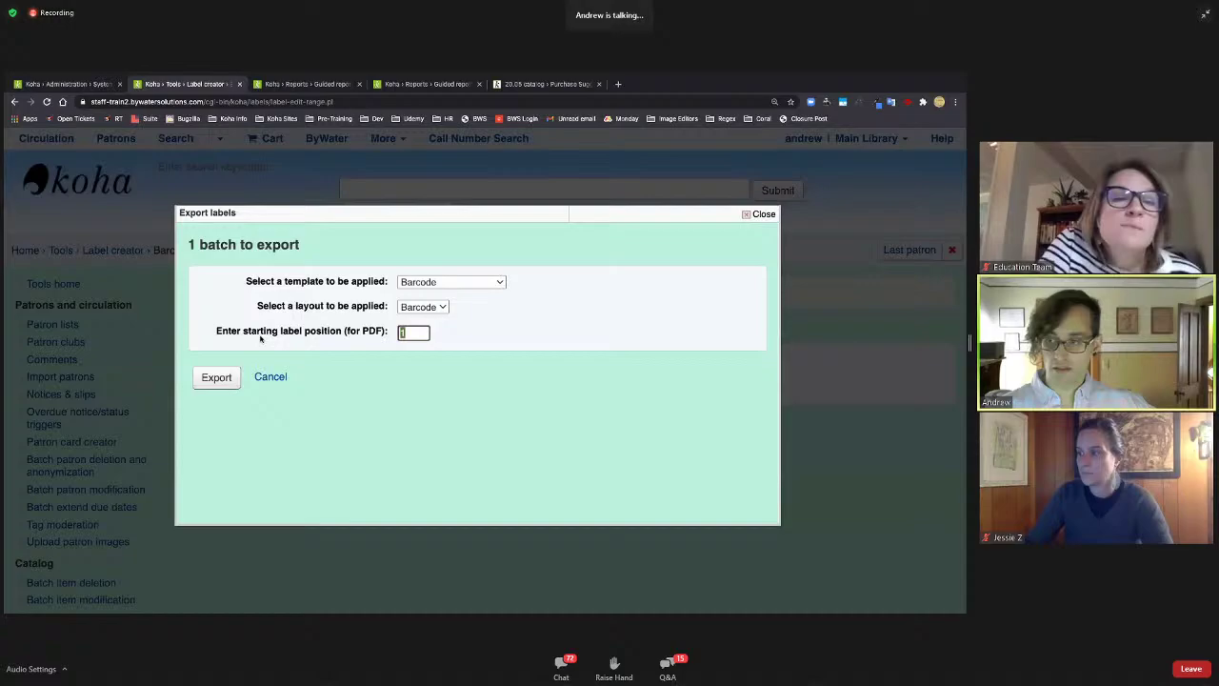
left_click(215, 377)
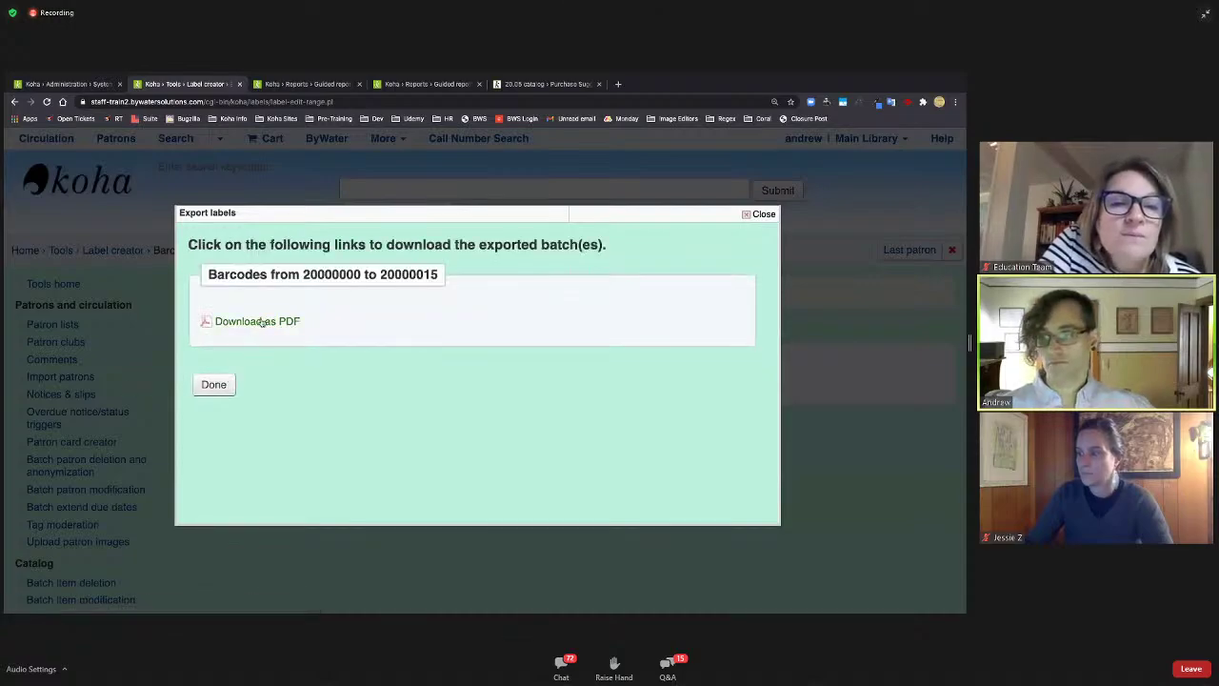
left_click(262, 322)
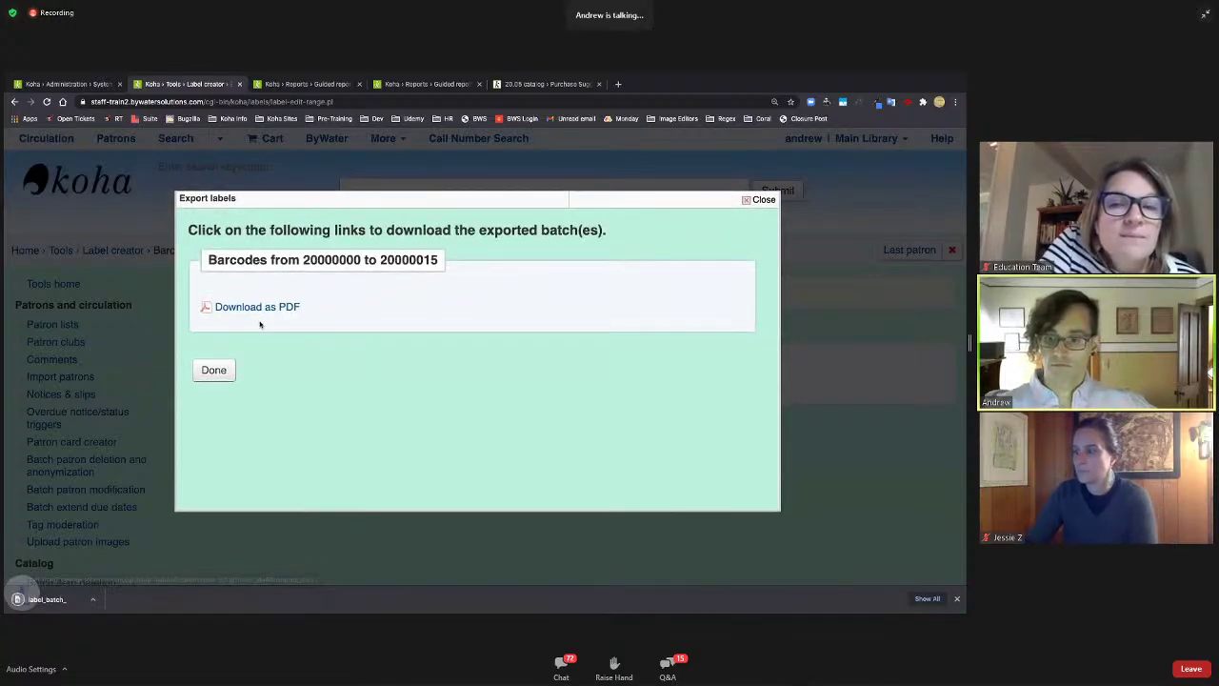
- Open the downloaded label batch PDF and look through the barcode labels on both pages
left_click(50, 601)
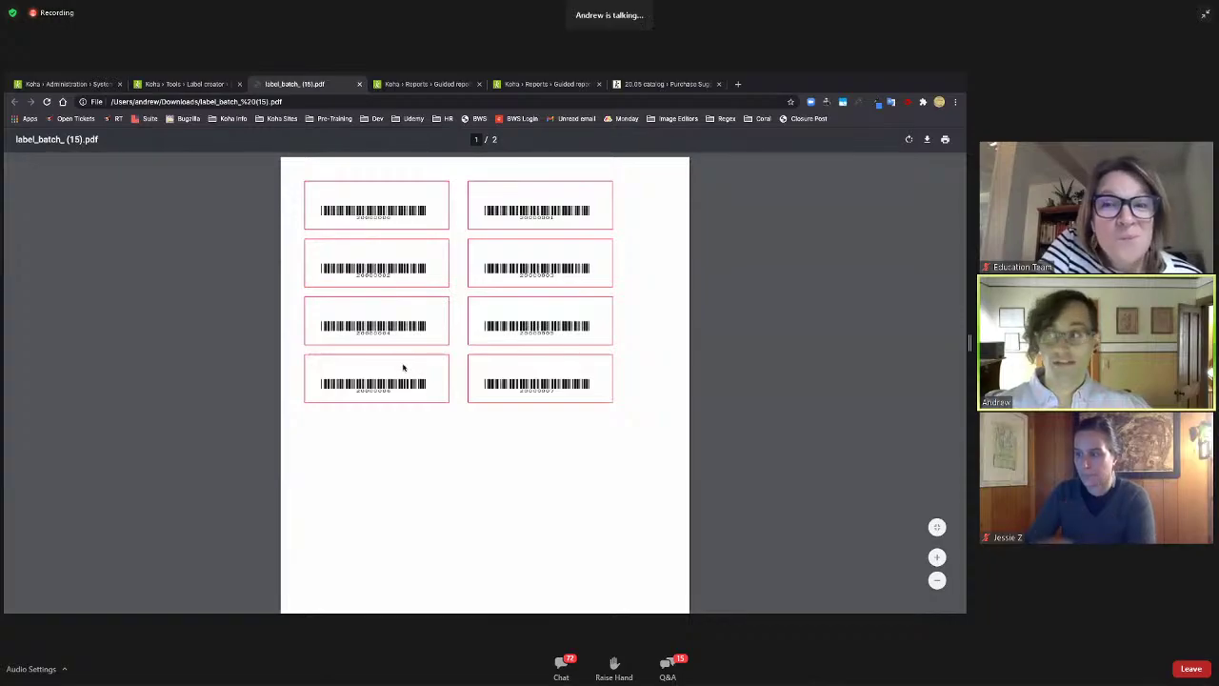
scroll(630, 505, "down", 3)
scroll(629, 505, "down", 4)
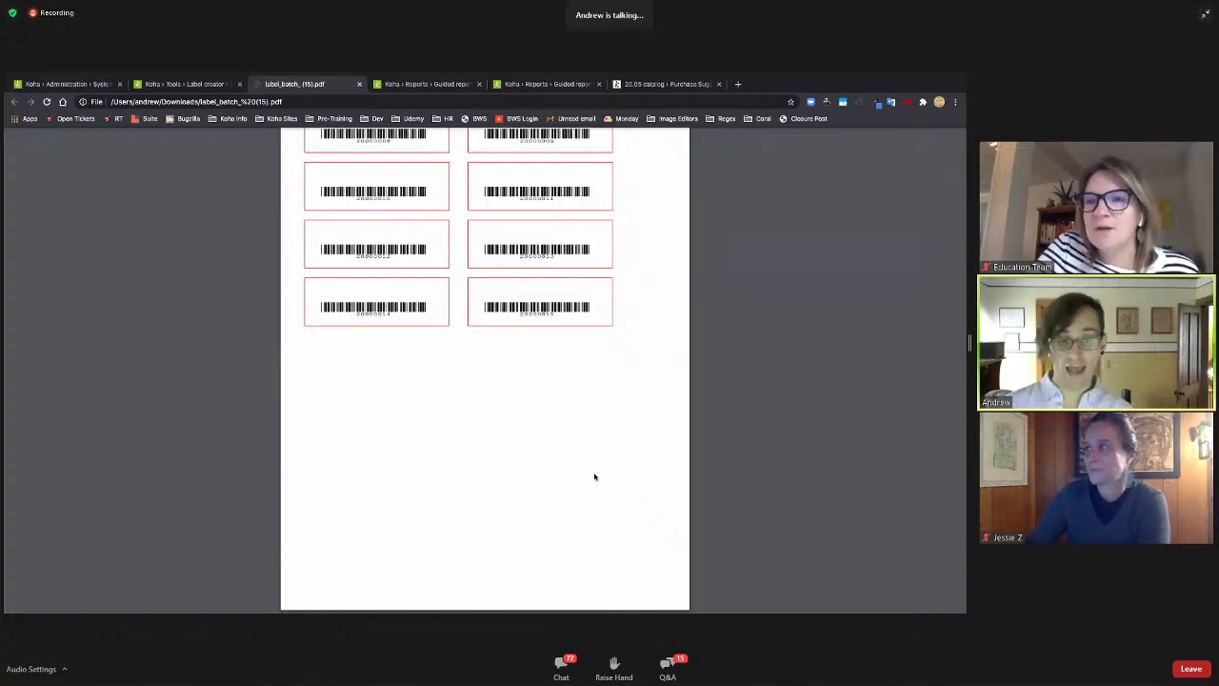
scroll(595, 477, "up", 2)
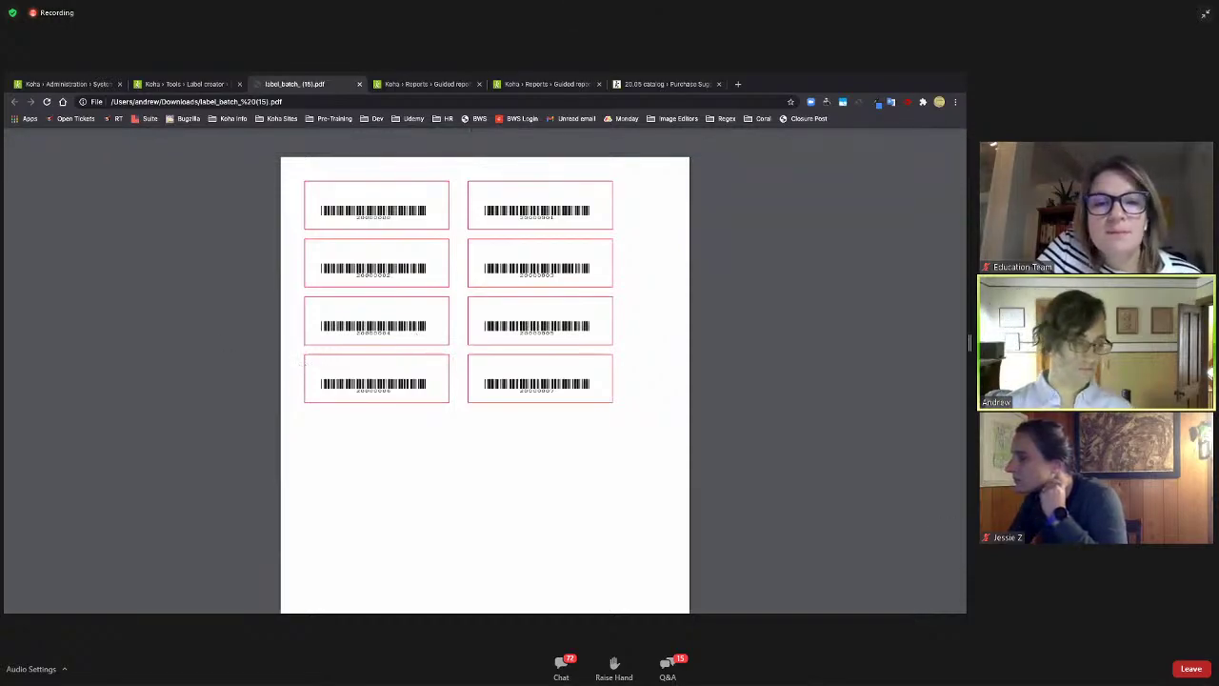
scroll(132, 294, "down", 1)
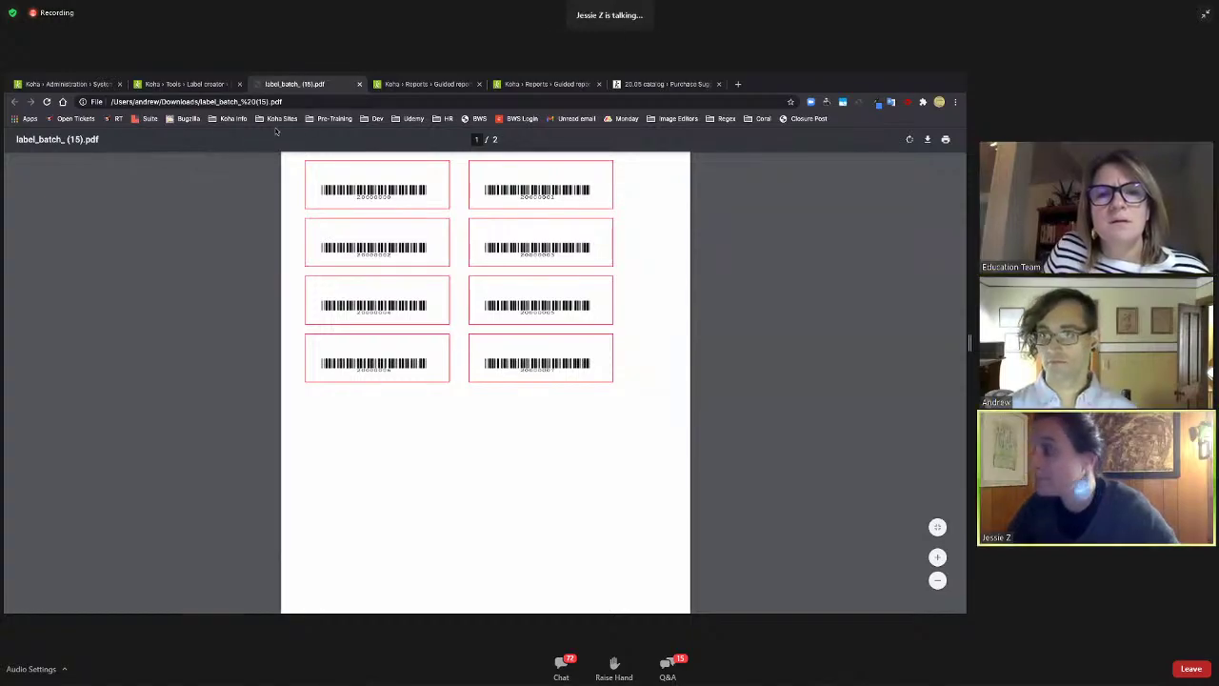
- Open the bookmarked Advanced editor macros wiki page and examine the macro that deletes 942c to unsuppress a biblio
left_click(233, 119)
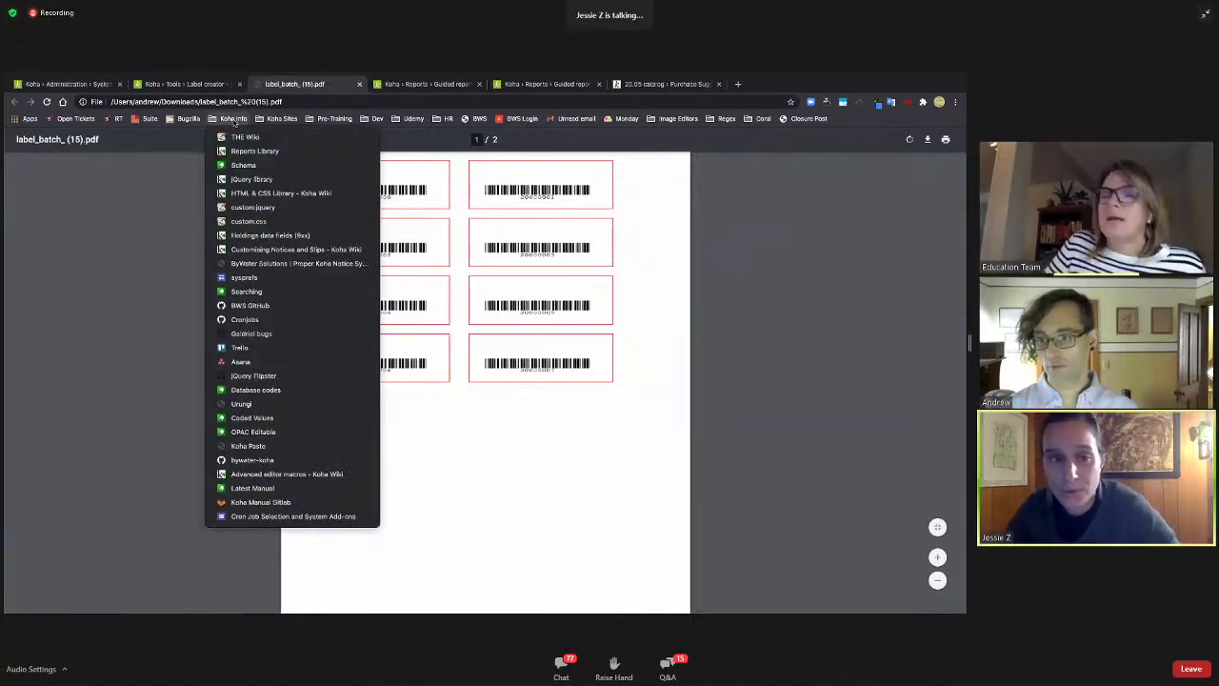
left_click(346, 474)
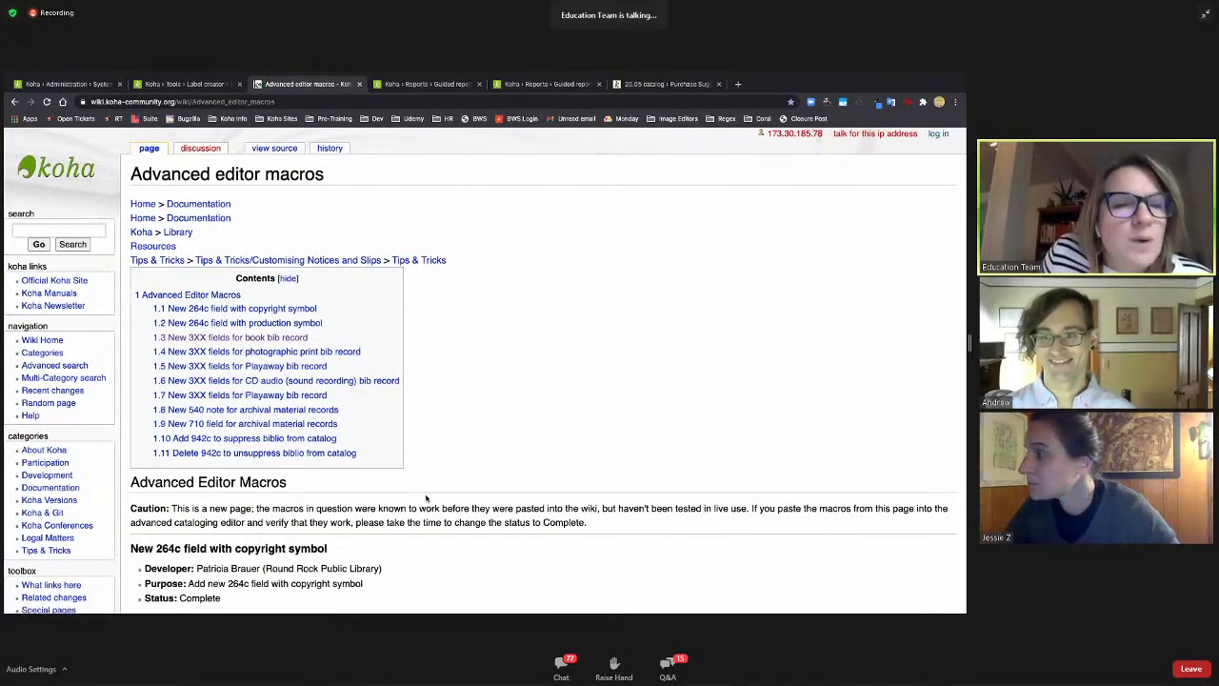
left_click(296, 454)
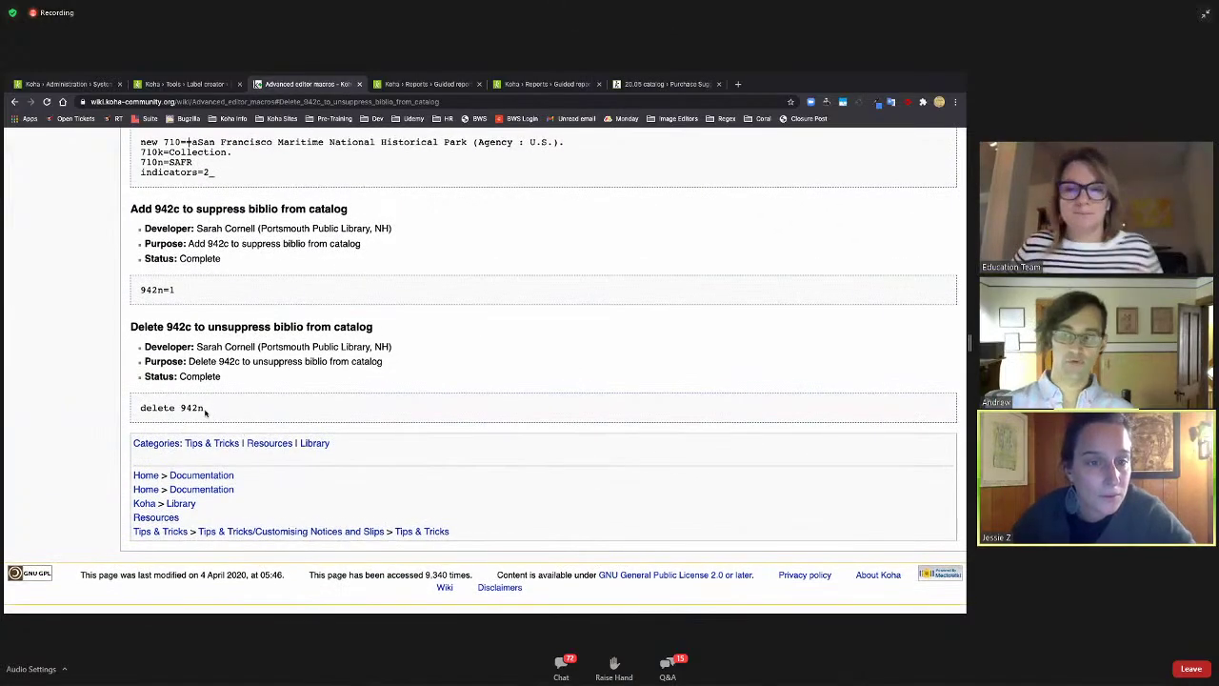
left_click_drag(210, 410, 102, 416)
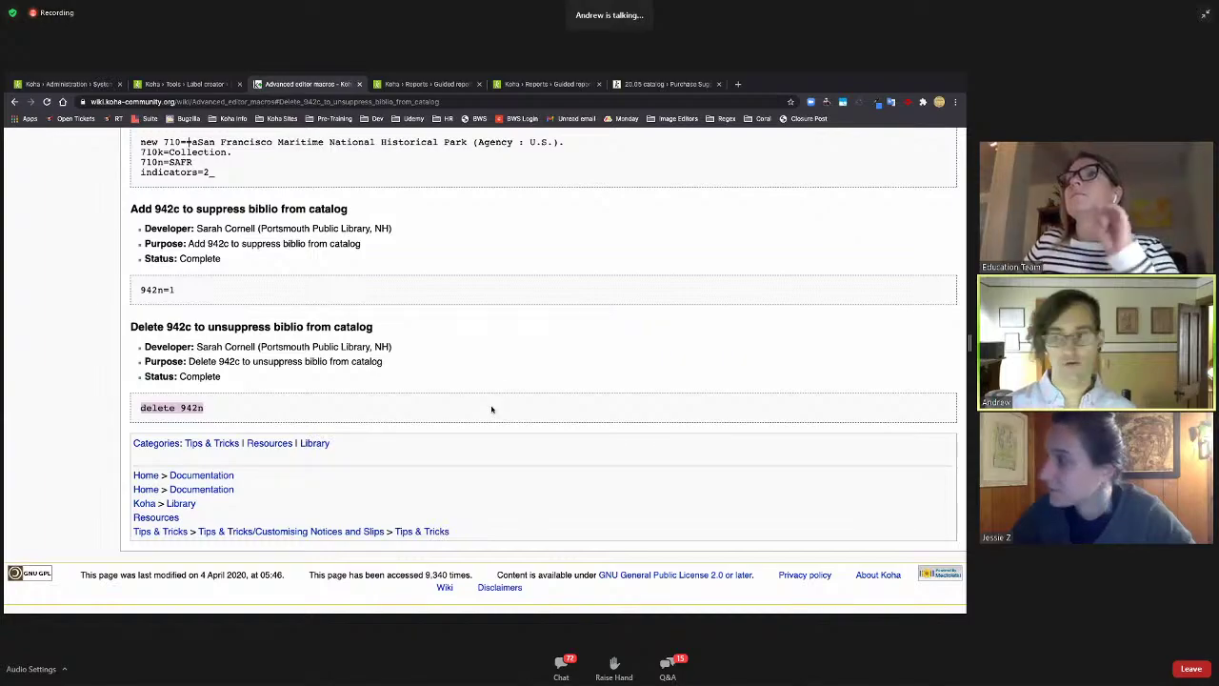
left_click(593, 351)
- Open the plugin management page from Koha administration to view the installed plugins
left_click(436, 99)
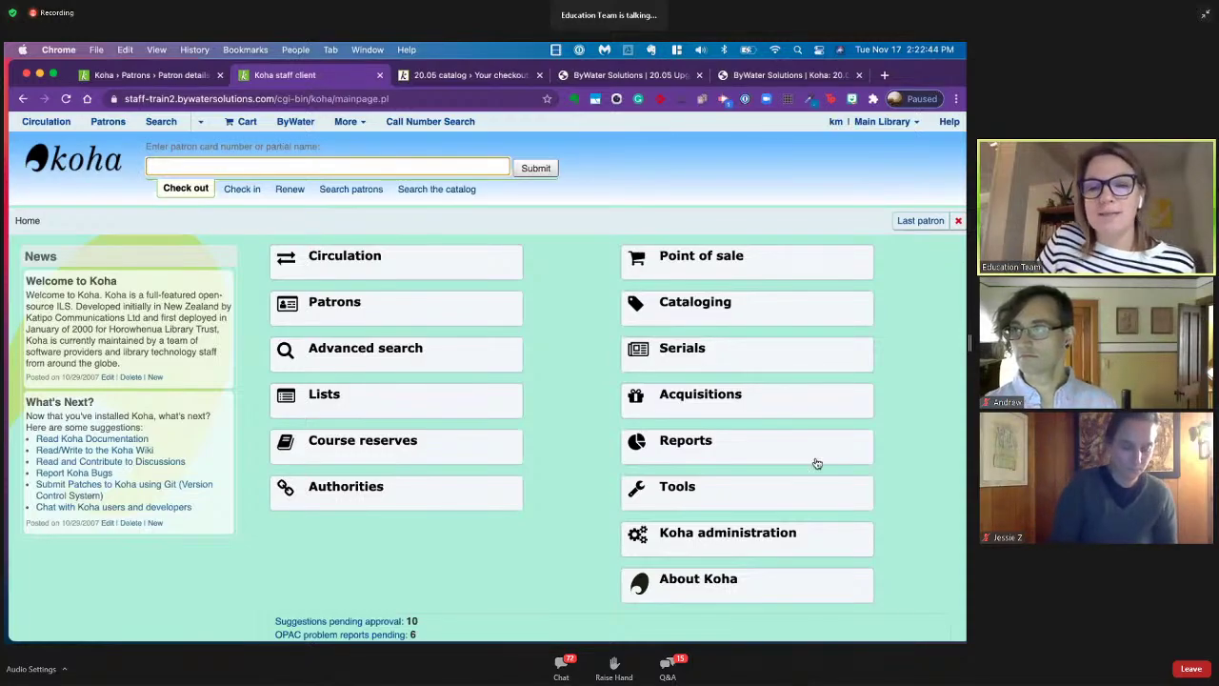
left_click(671, 538)
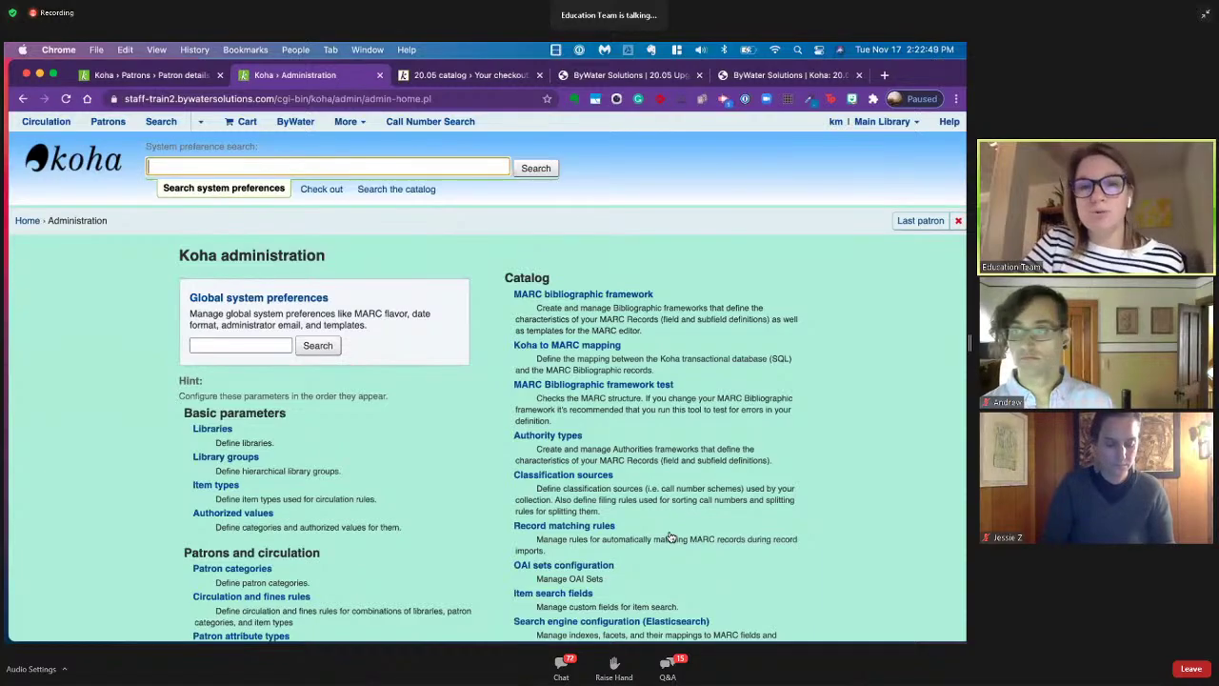
scroll(370, 537, "down", 5)
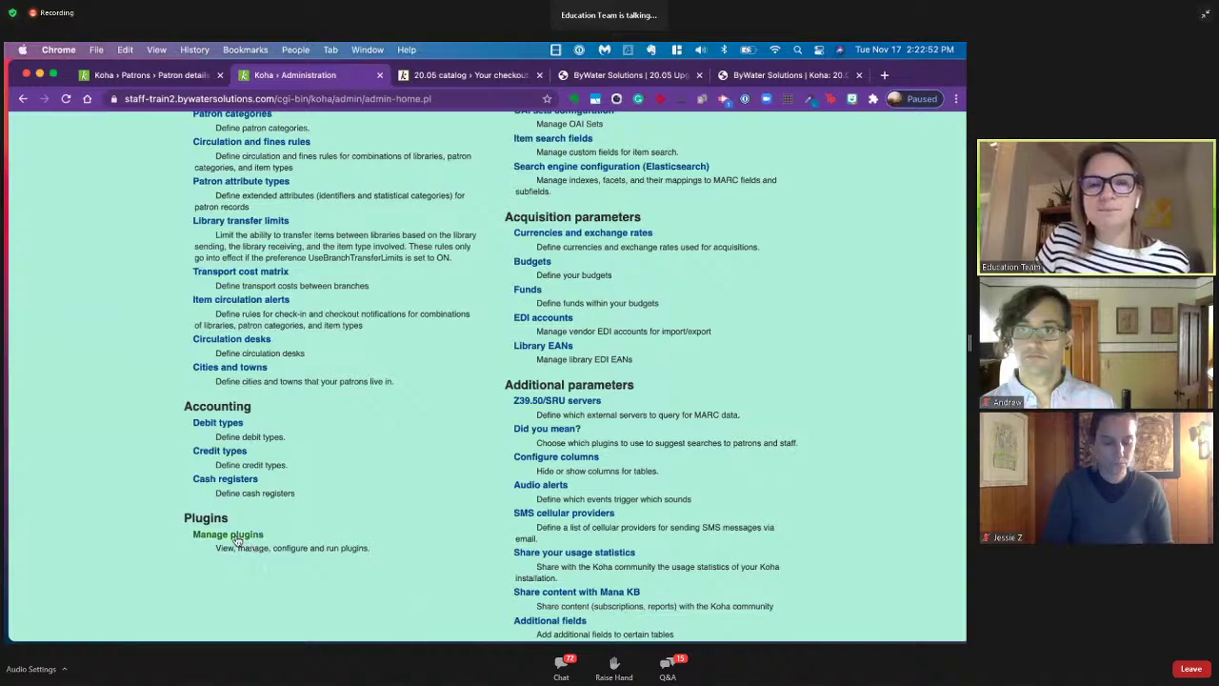
left_click(232, 535)
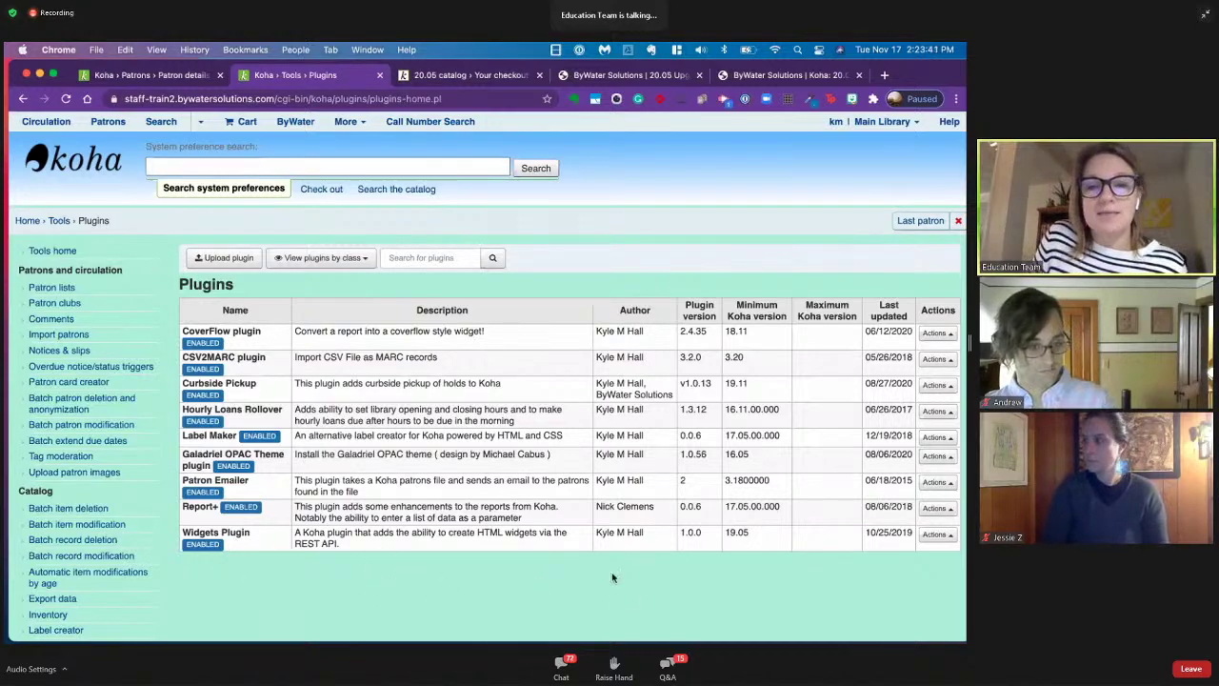
- Search the available plugins for "report"
left_click(429, 258)
type("feport")
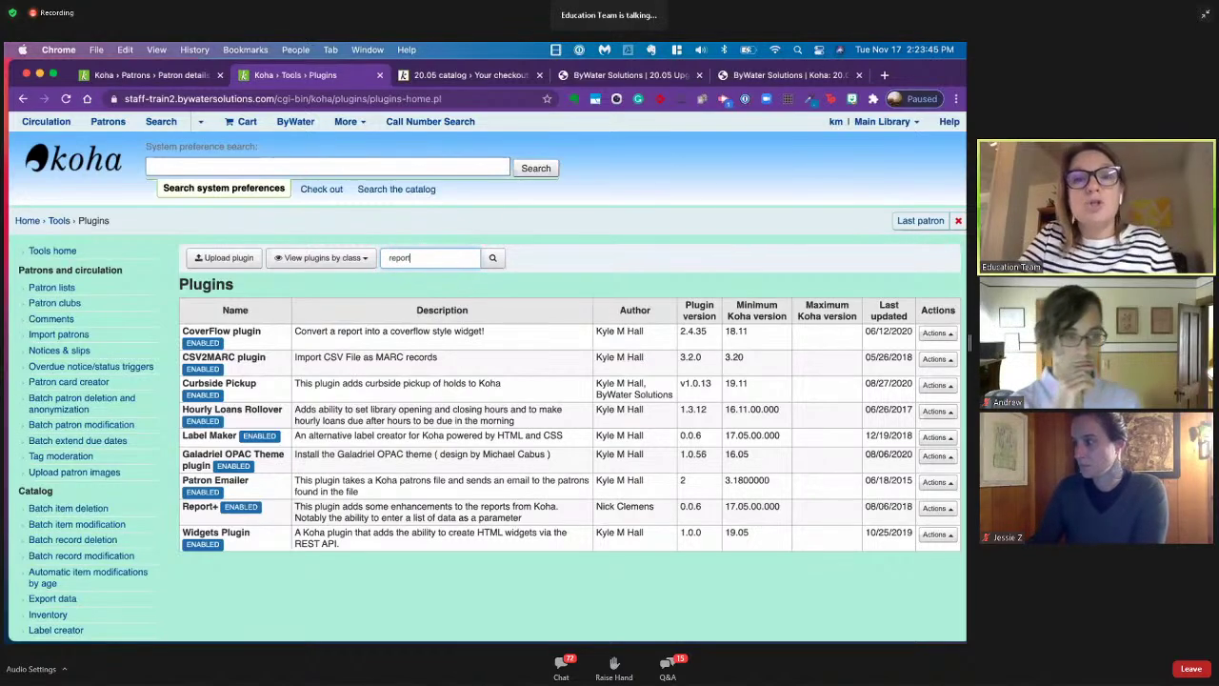
key("Return")
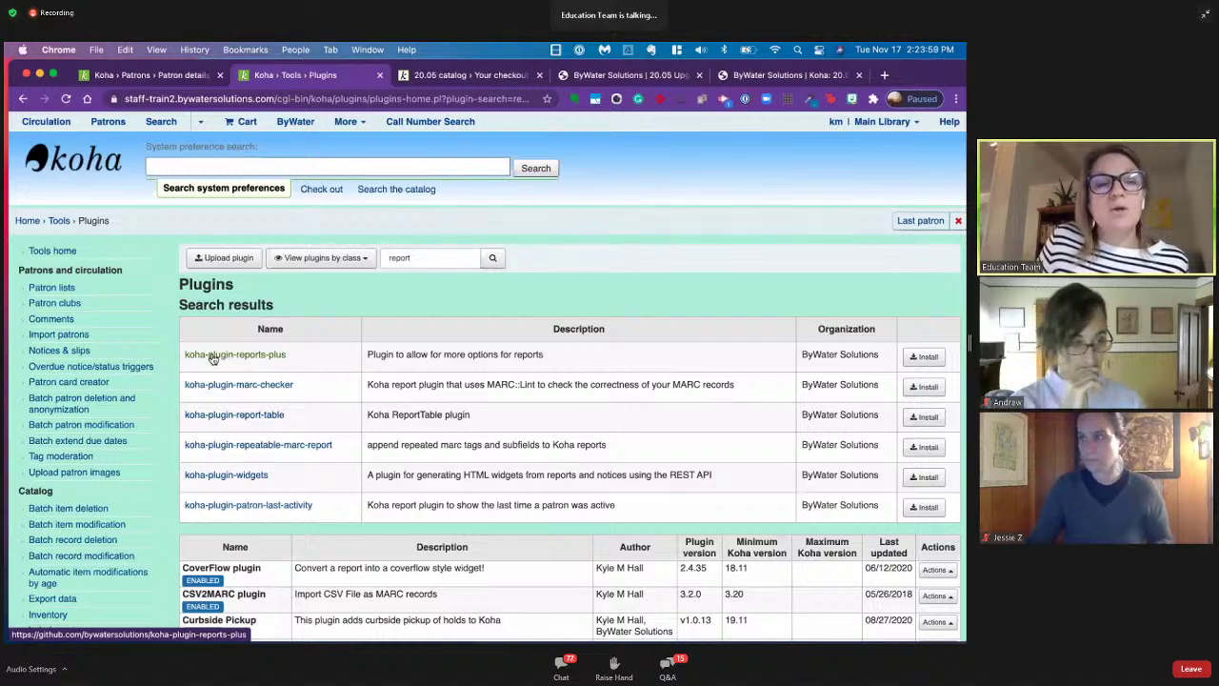
- Open the koha-plugin-reports-plus GitHub repository in a new browser tab and examine the README's introduction
right_click(223, 359)
left_click(229, 362)
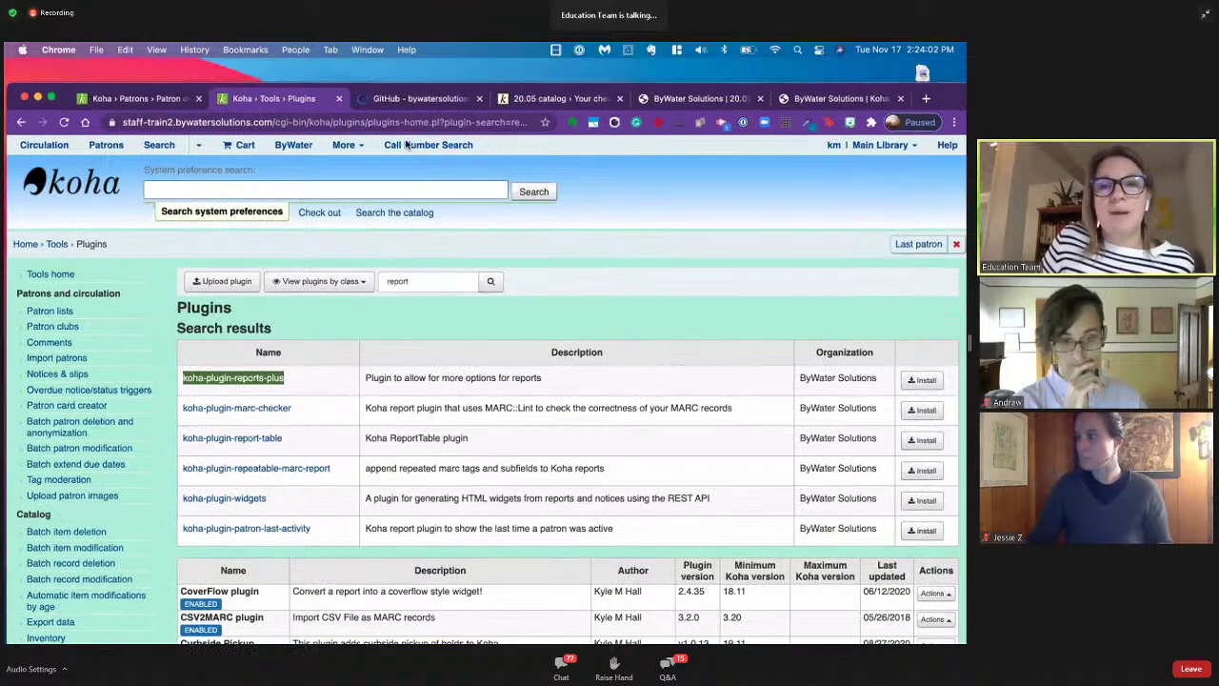
mouse_move(958, 78)
left_mouse_down()
mouse_move(955, 139)
mouse_move(955, 87)
left_mouse_up()
key("ctrl+Tab")
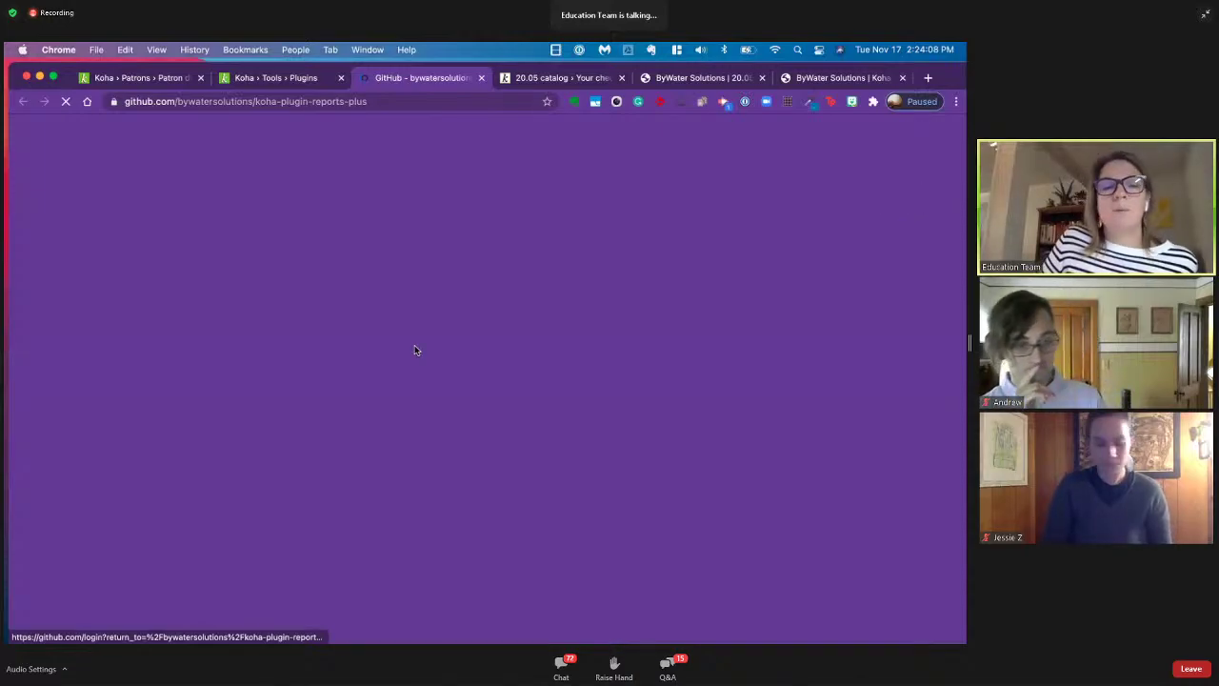
scroll(371, 348, "down", 1)
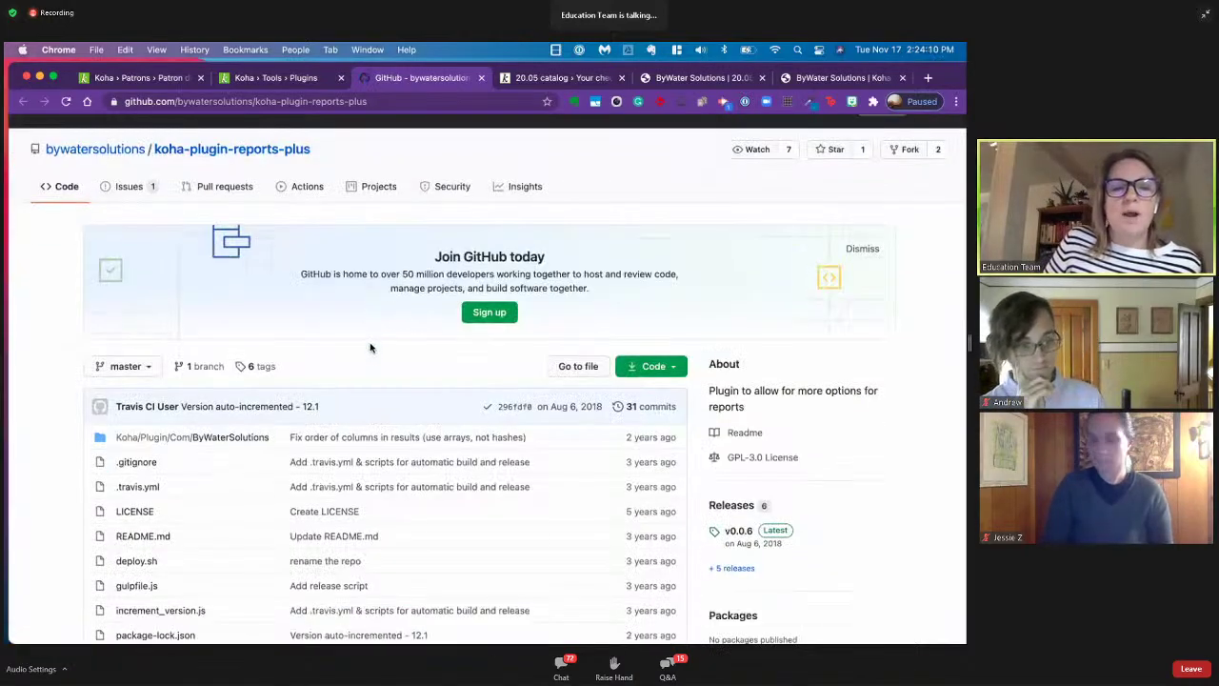
scroll(371, 347, "down", 5)
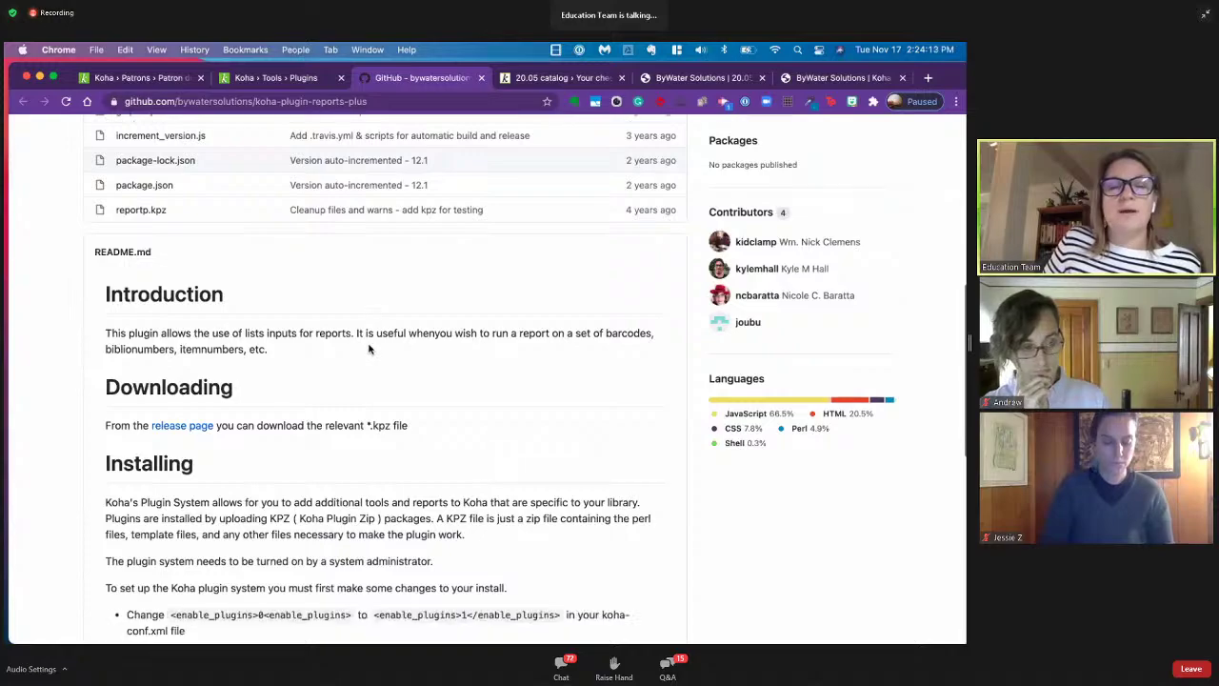
- Detach the Koha Plugins tab into its own browser window and go to the home page of the 20.05 catalog in the original window
left_click(281, 78)
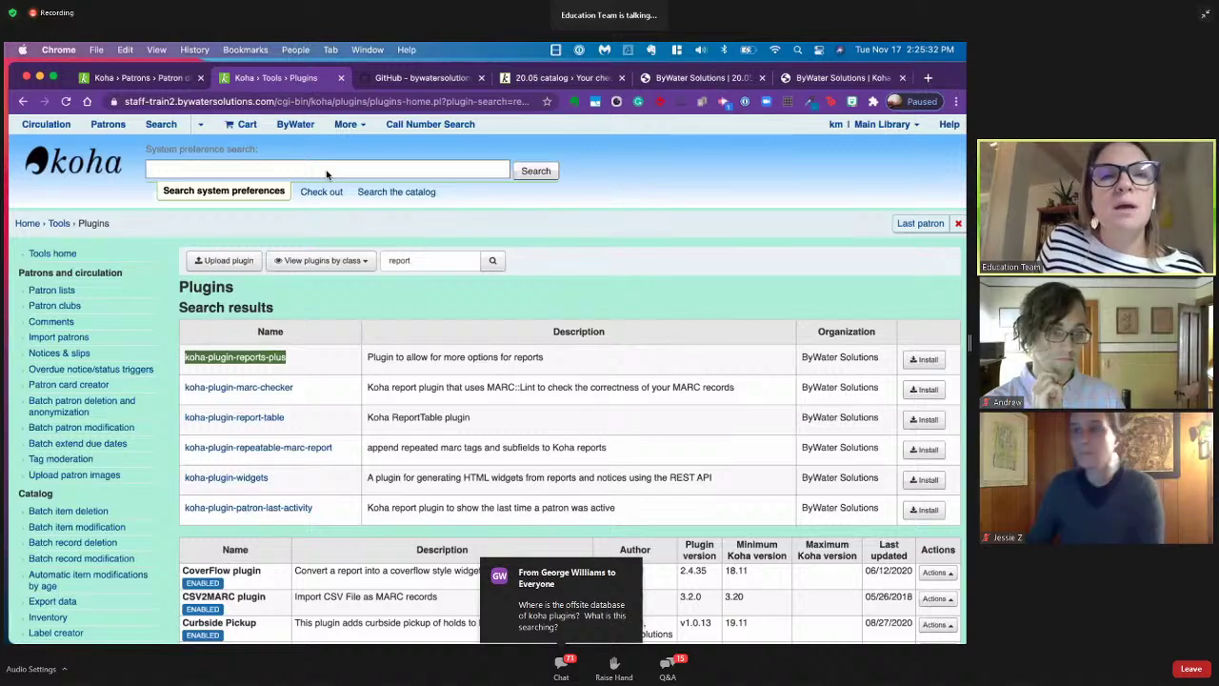
mouse_move(325, 78)
left_mouse_down()
mouse_move(326, 170)
mouse_move(335, 74)
mouse_move(338, 95)
left_mouse_up()
left_click(733, 163)
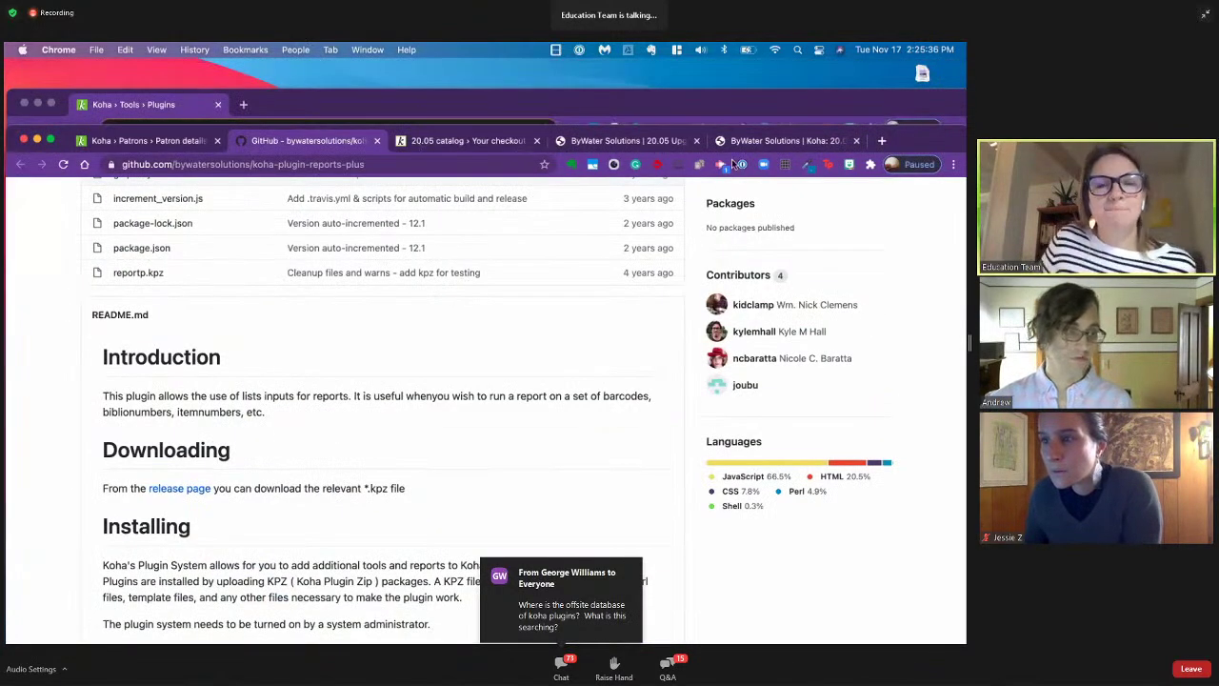
left_click(467, 140)
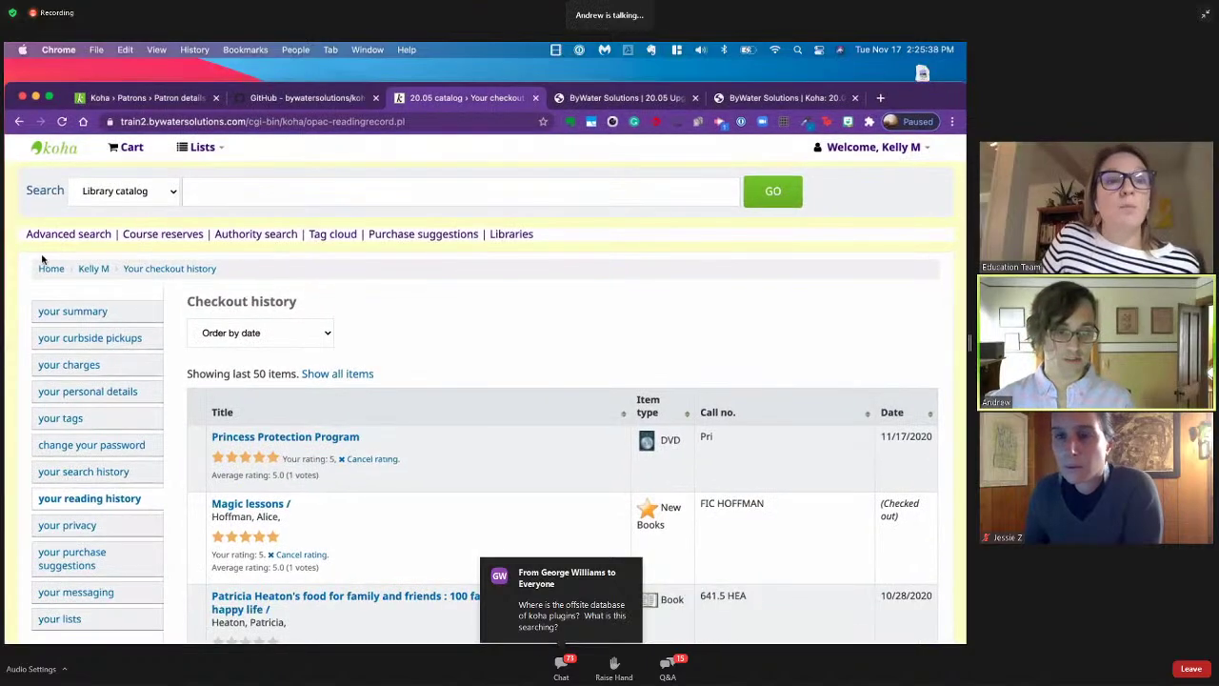
left_click(50, 269)
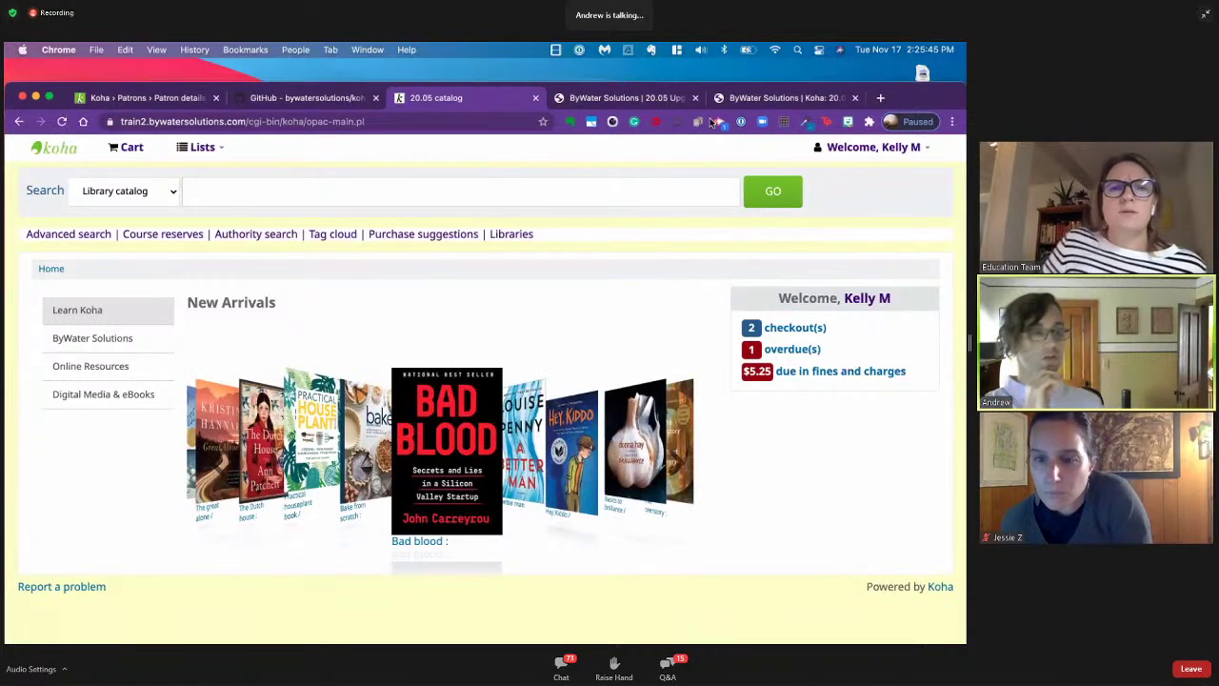
- In the detached Plugins window, load the train2.bywatersolutions.com catalog in a new tab placed ahead of the Plugins tab
left_click(275, 97)
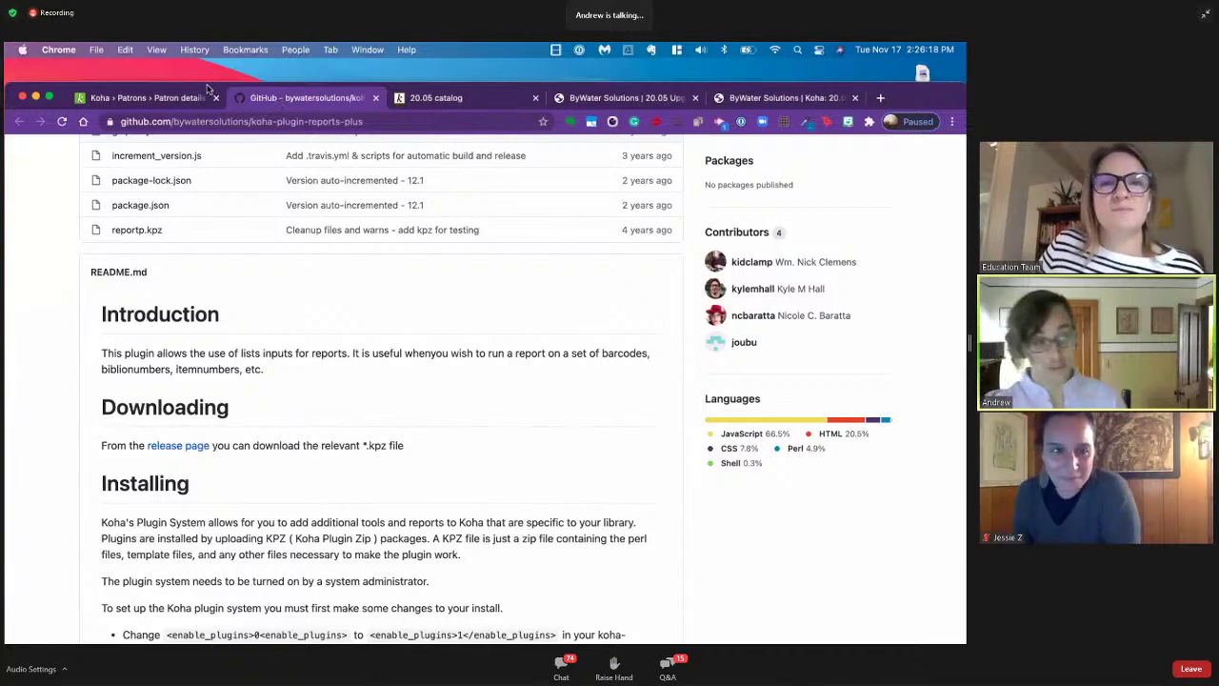
left_click_drag(275, 97, 275, 176)
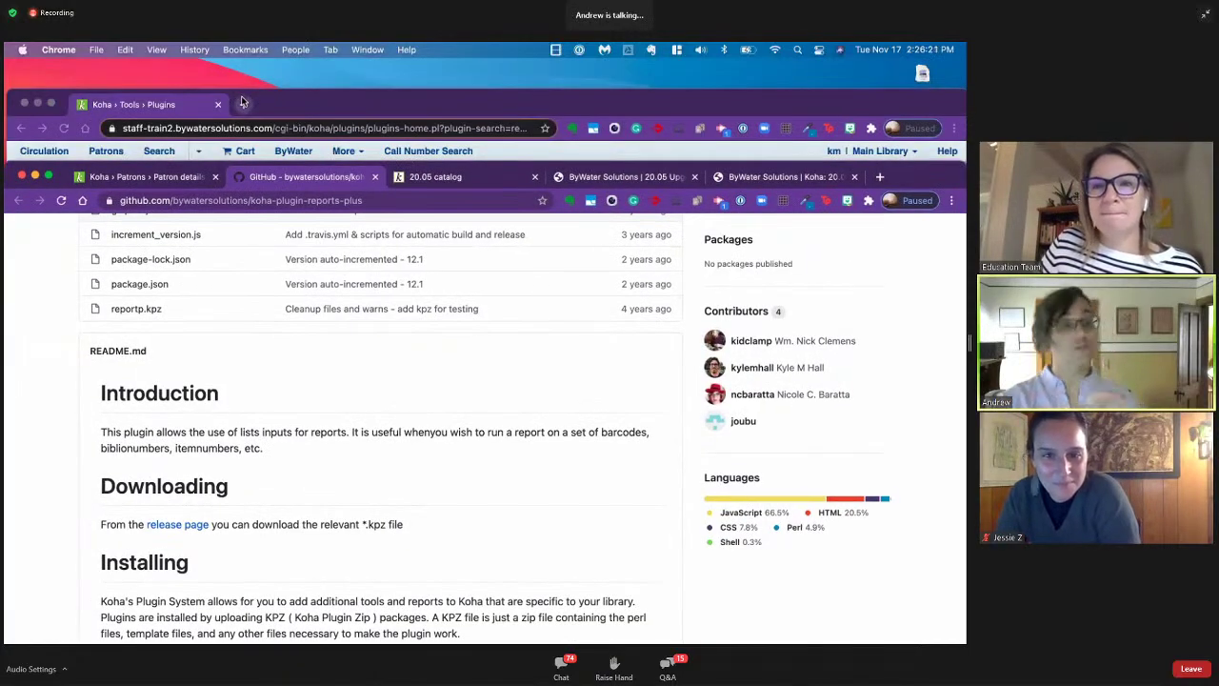
key("super+n")
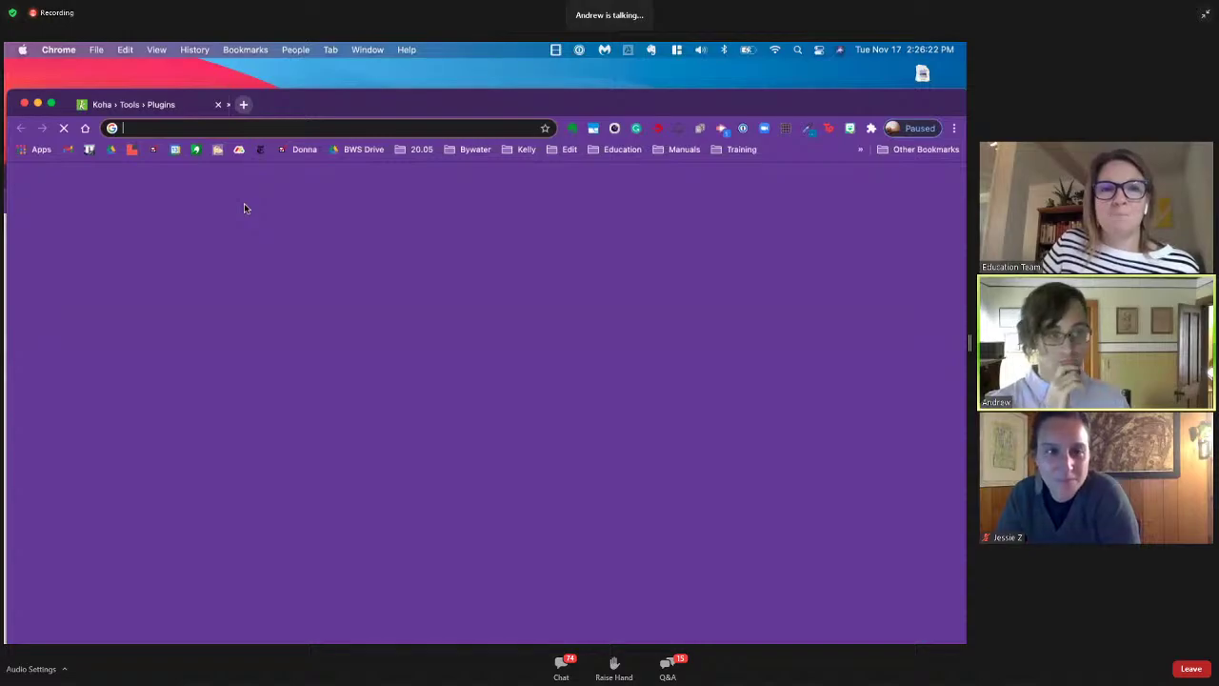
left_click_drag(255, 184, 285, 104)
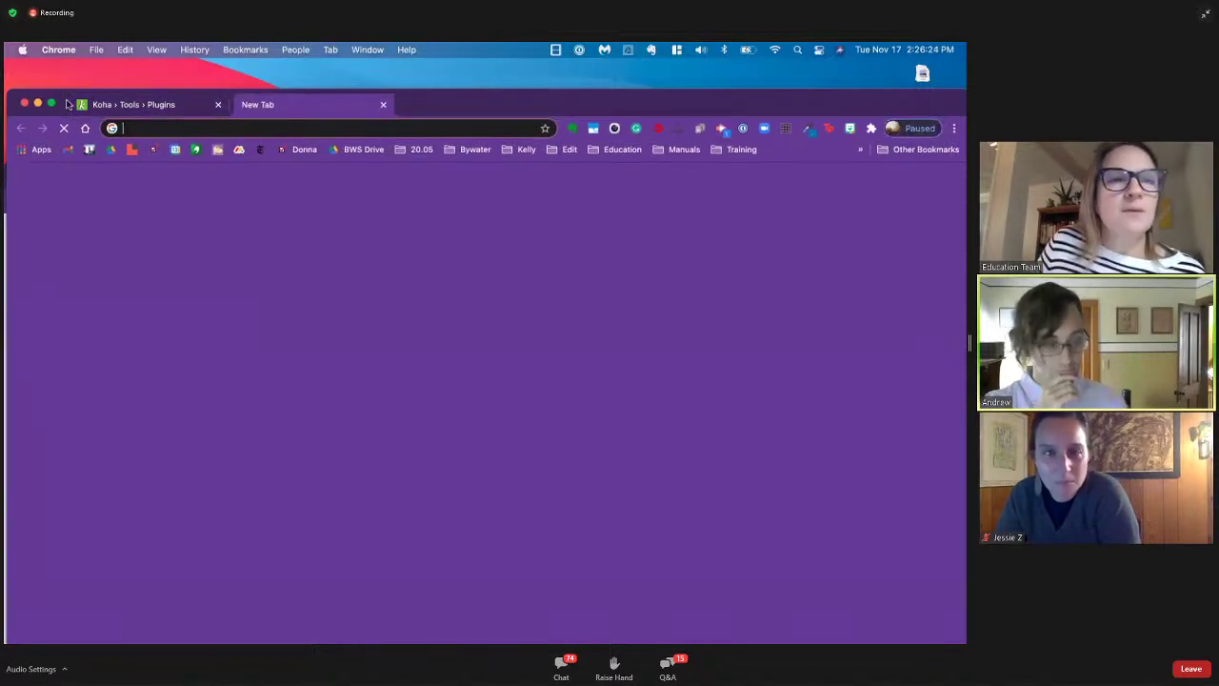
left_click_drag(67, 103, 71, 105)
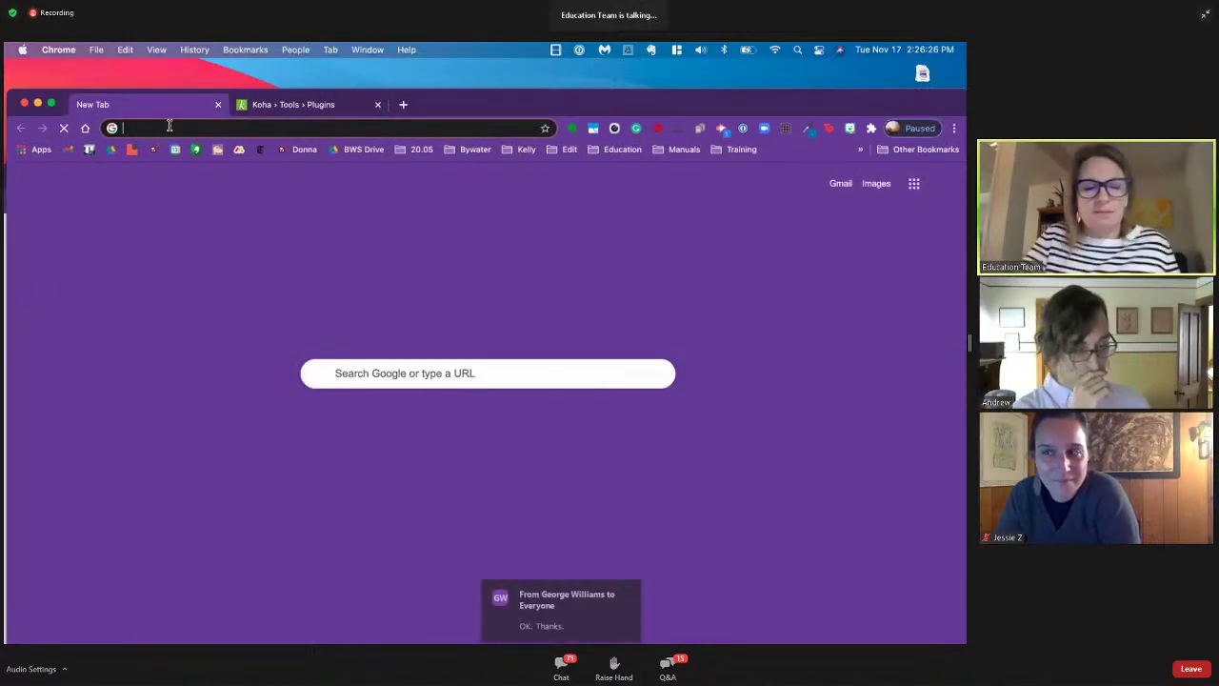
type("train")
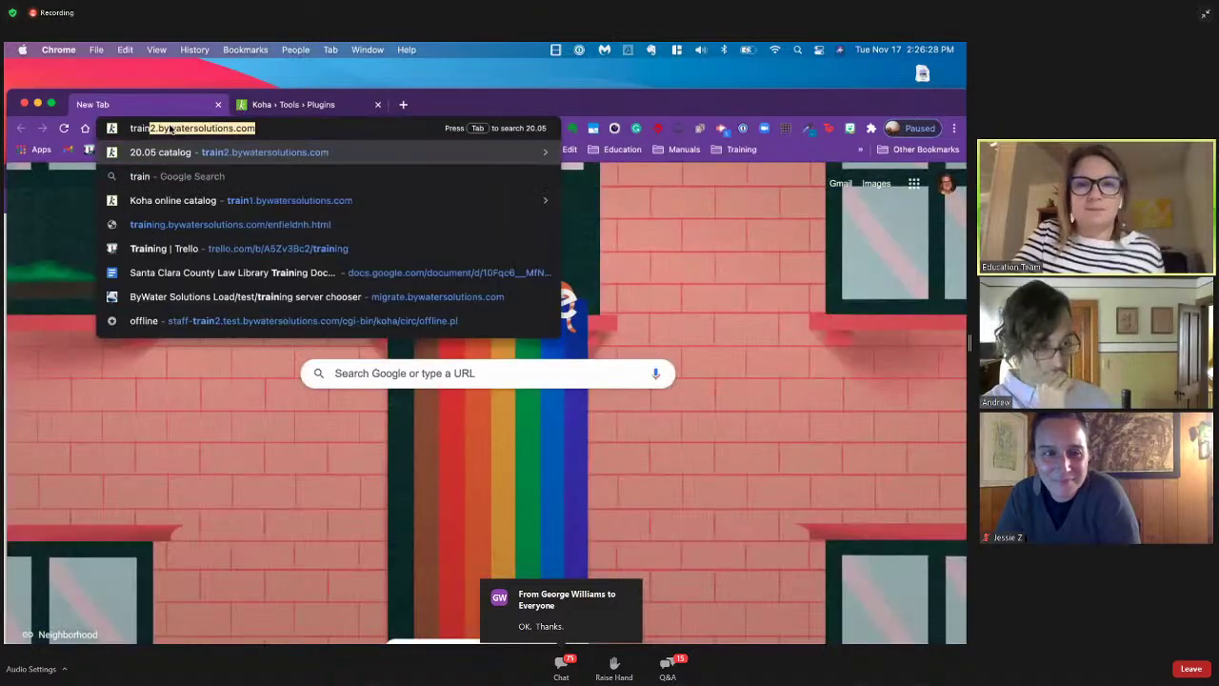
key("Return")
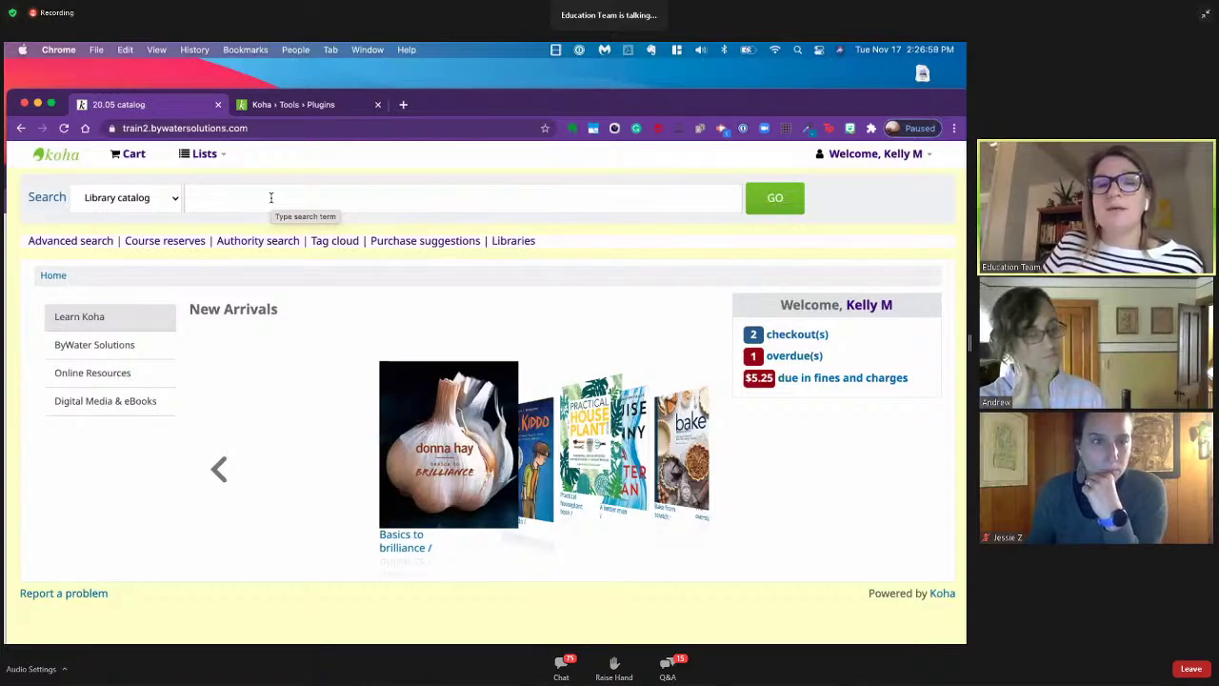
- Open the News tool from Koha's Tools in the staff interface and start a new news entry
left_click(286, 107)
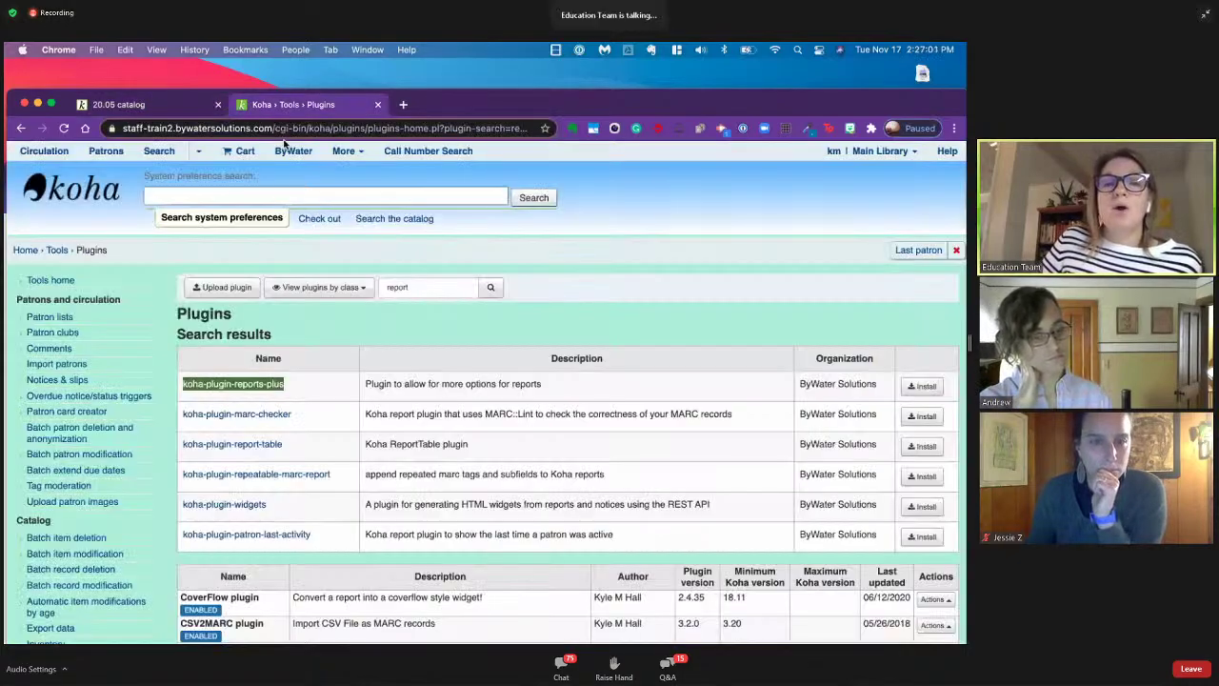
left_click(349, 155)
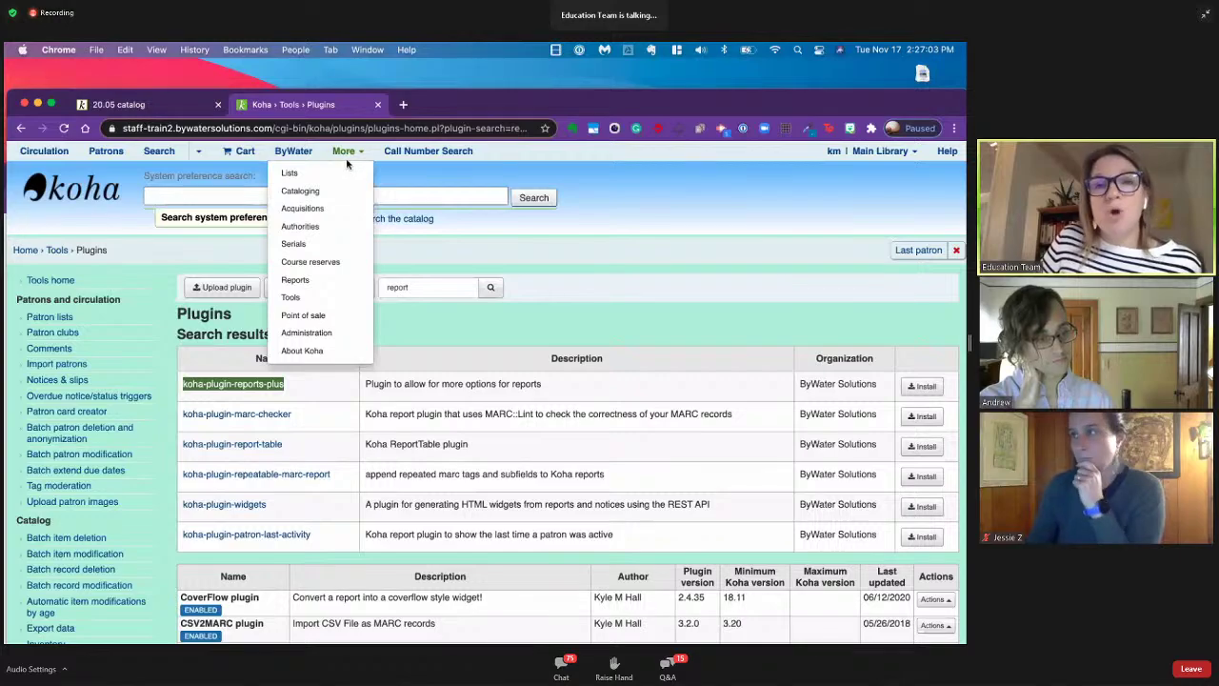
left_click(316, 333)
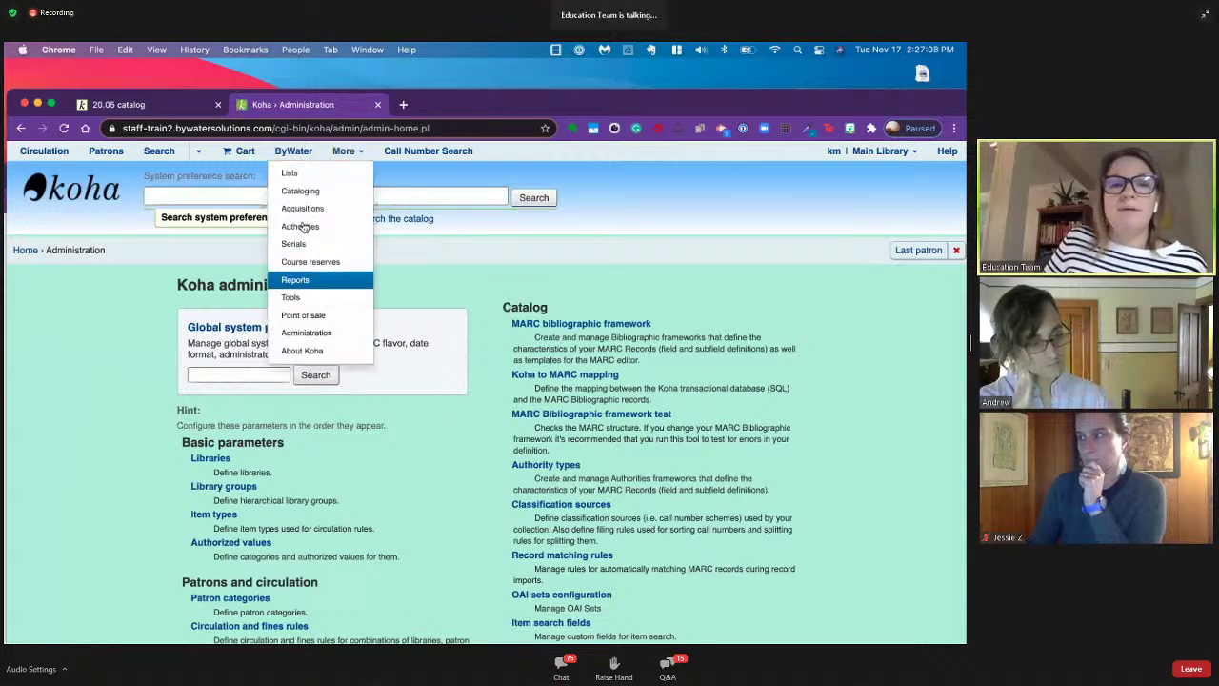
left_click(295, 297)
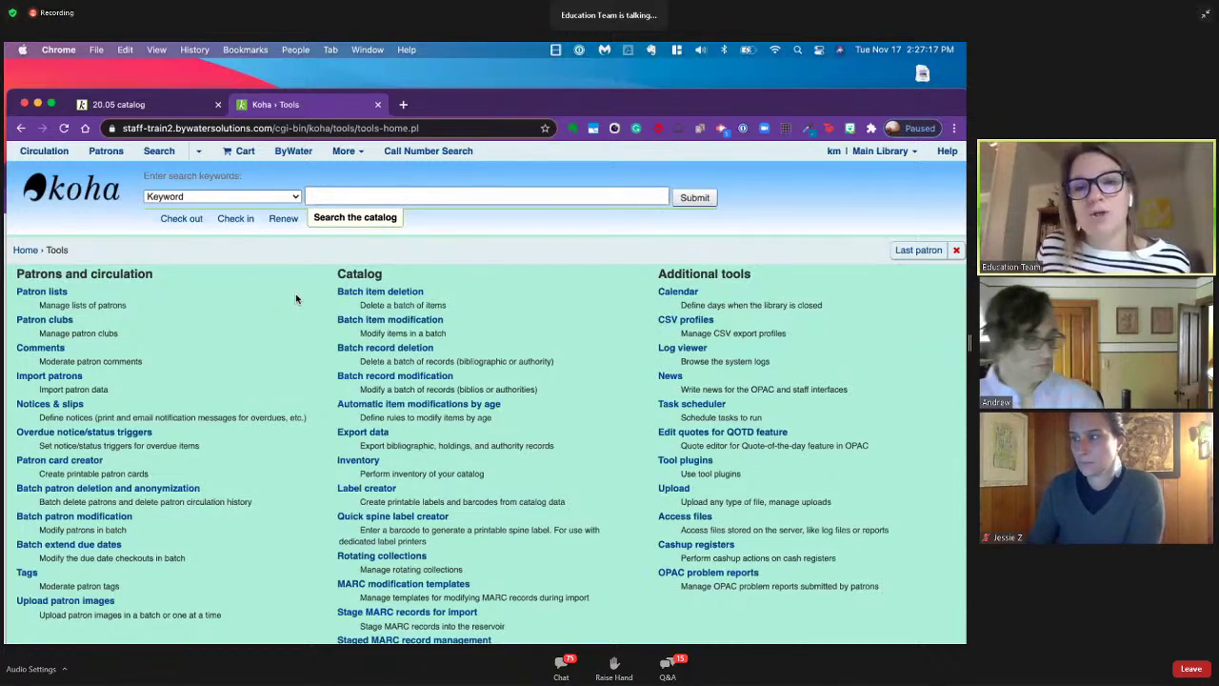
left_click(670, 377)
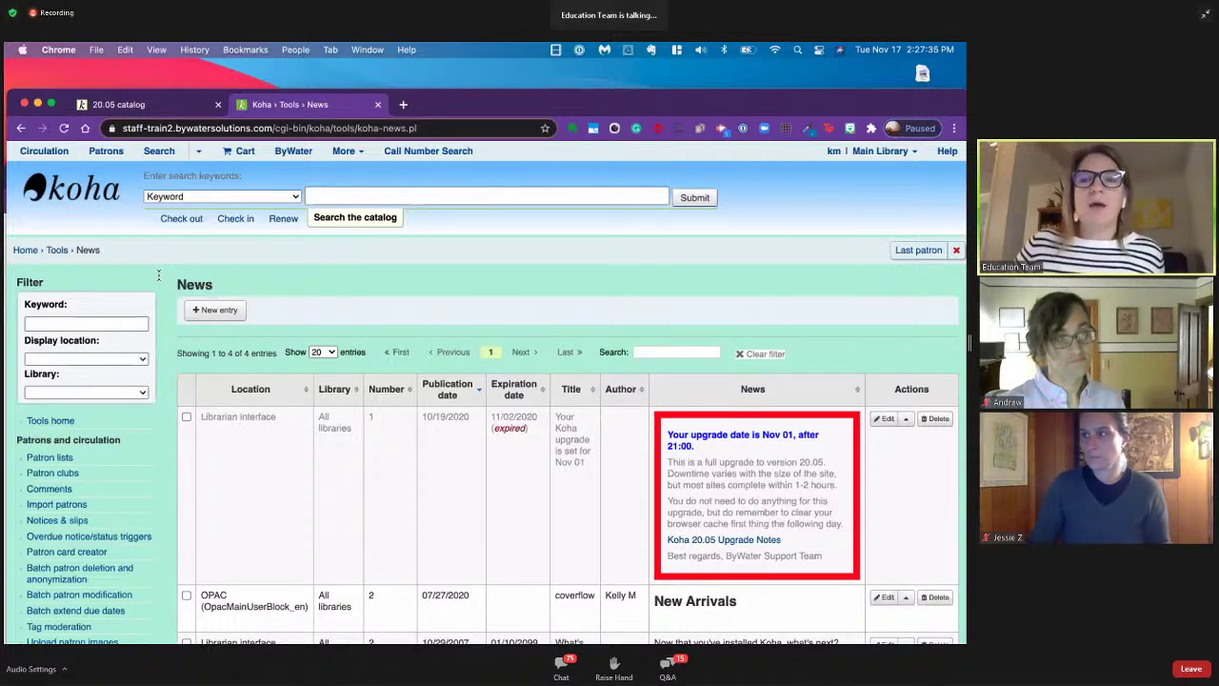
left_click(218, 310)
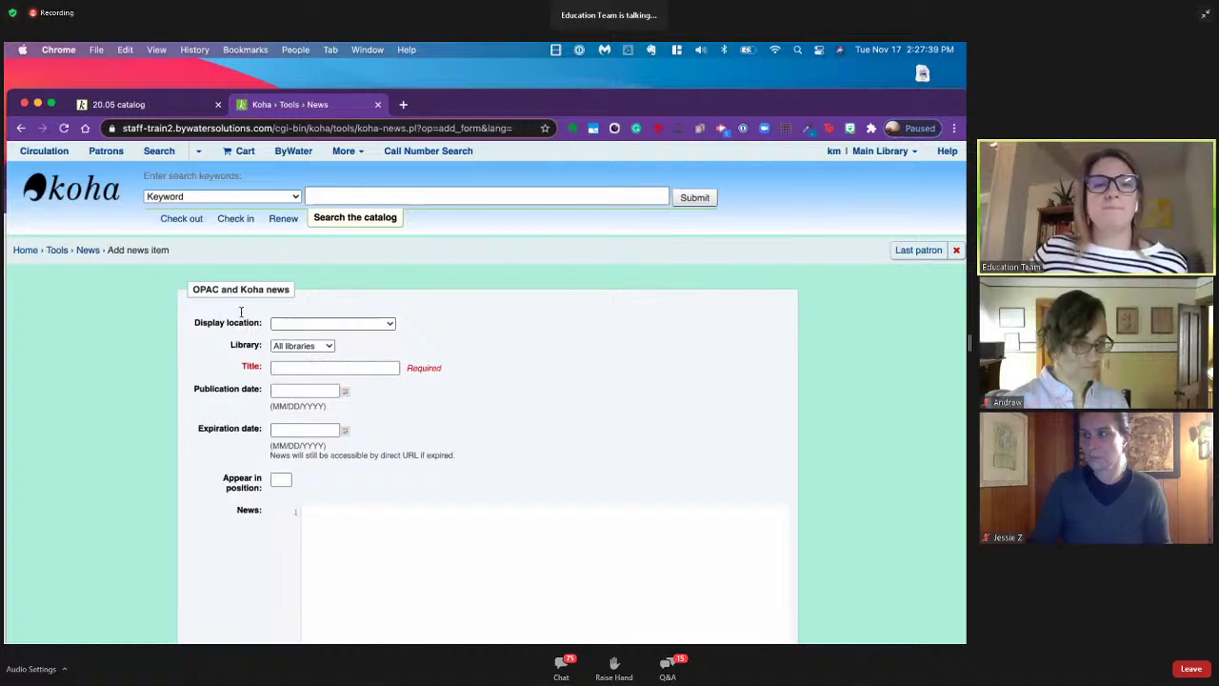
left_click_drag(223, 88, 221, 59)
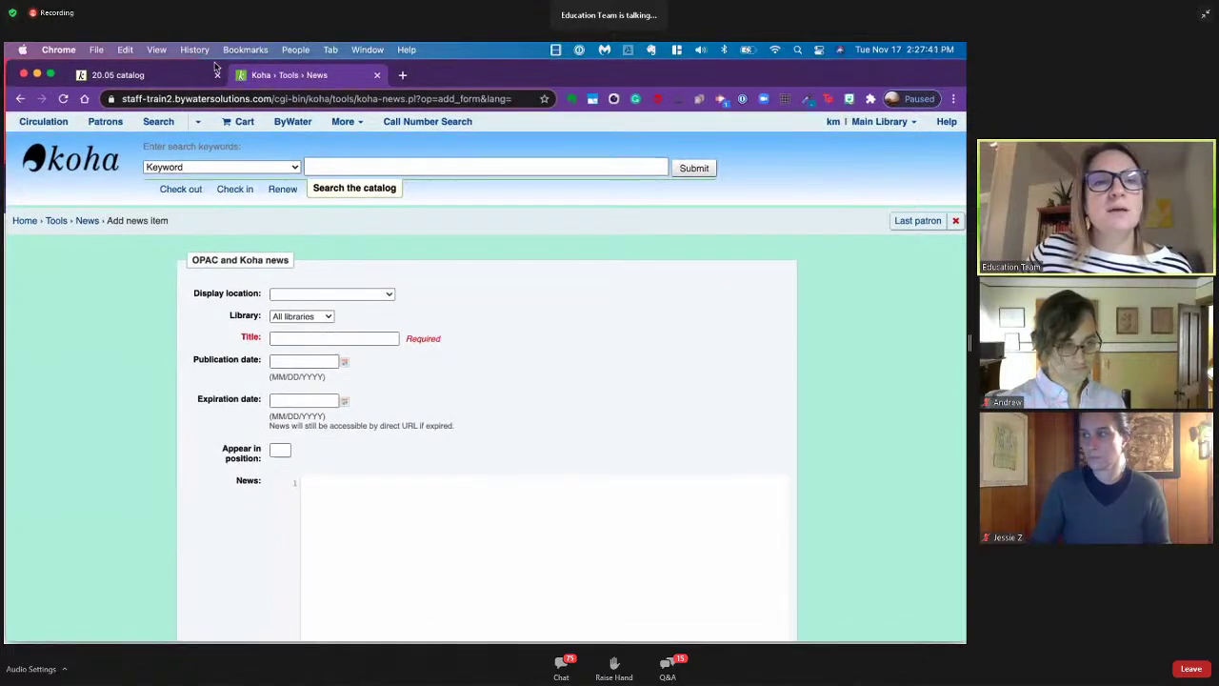
- Set the new news entry's display location to opacheader (en) and its library to East Branch
left_click(301, 295)
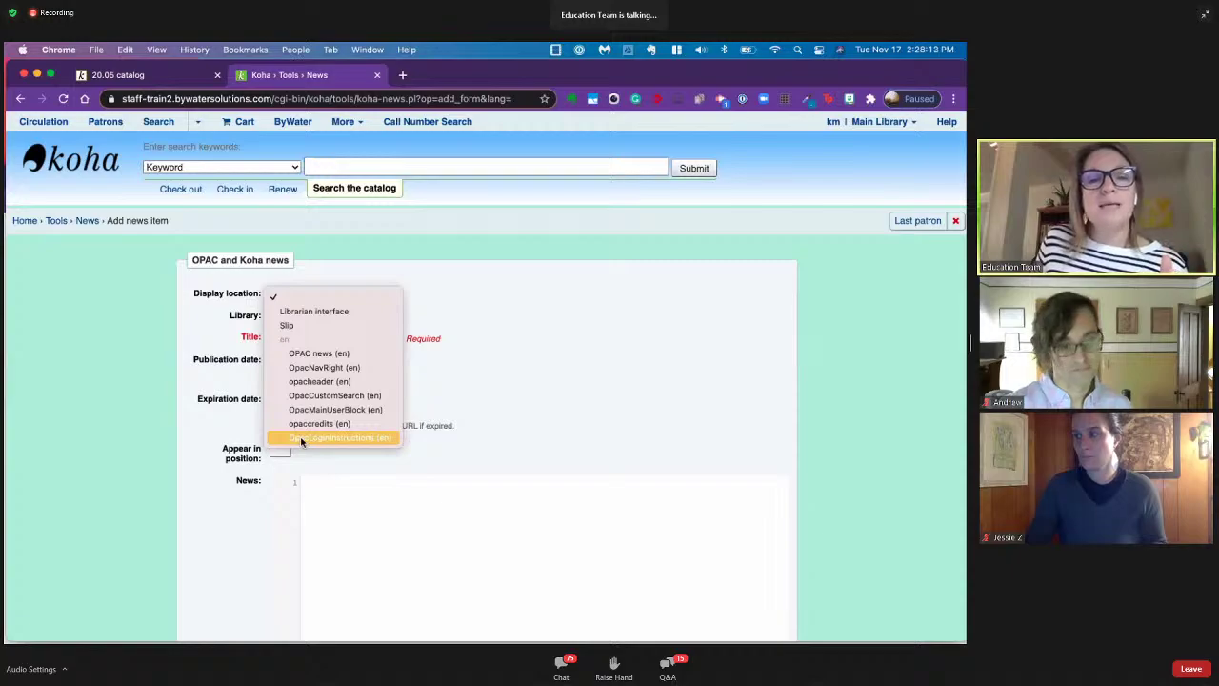
left_click(317, 382)
scroll(378, 505, "down", 3)
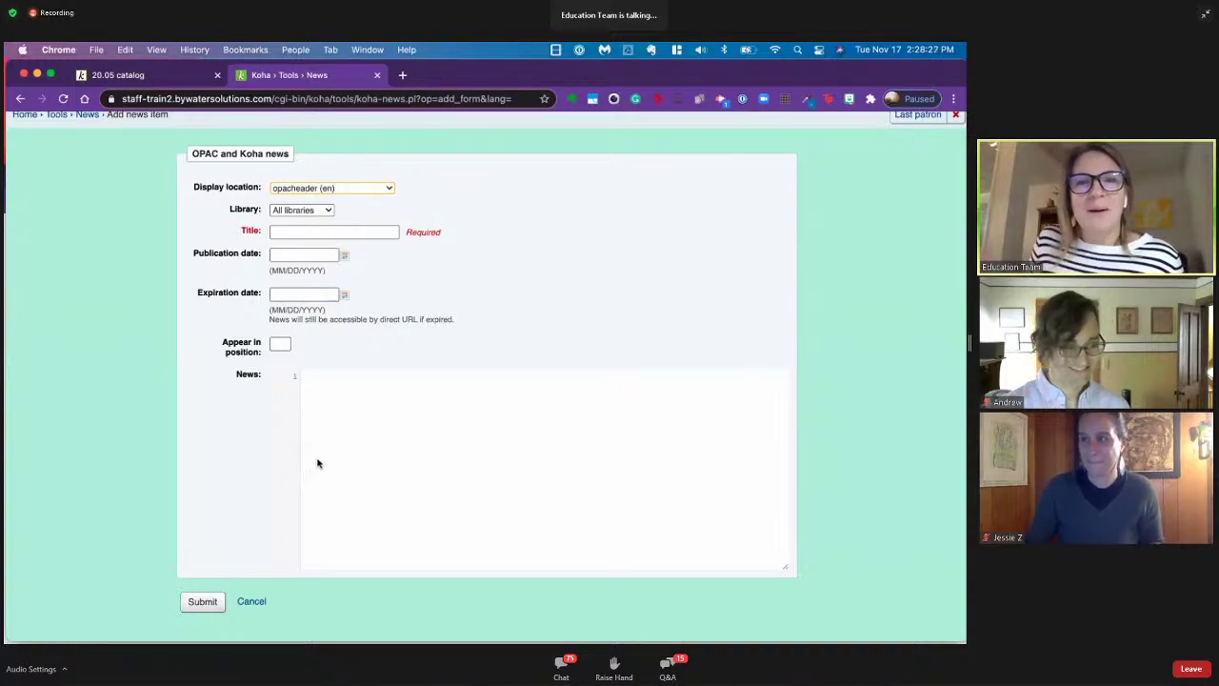
left_click(293, 211)
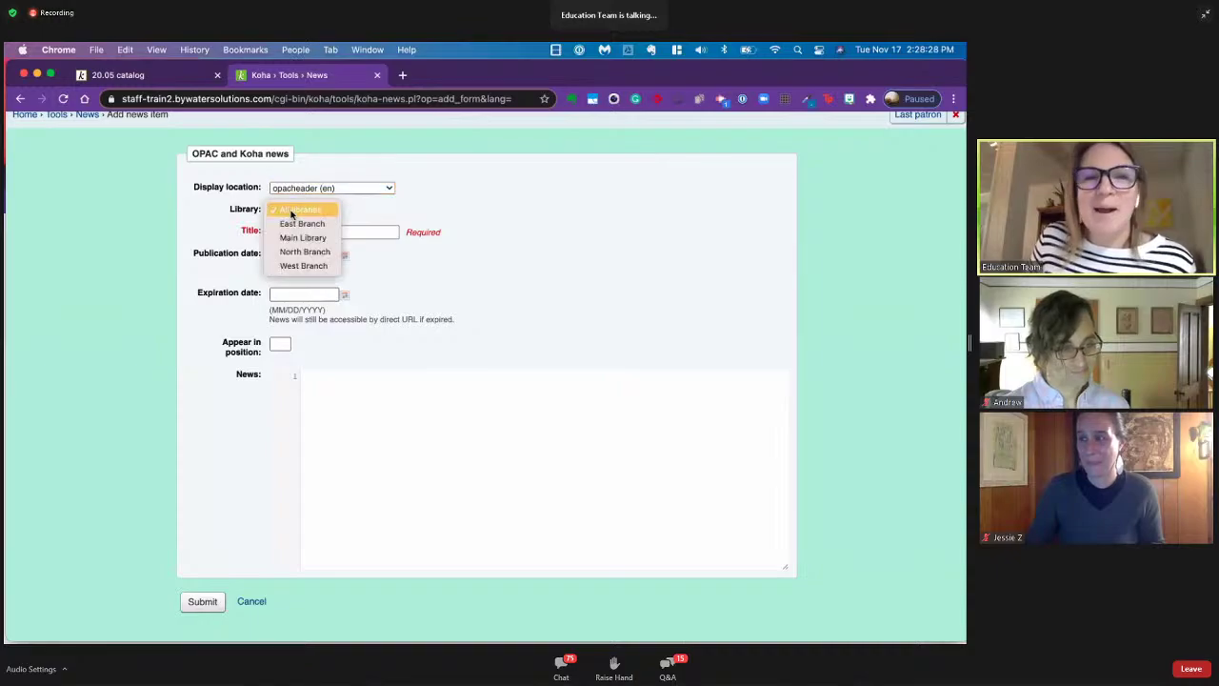
left_click(294, 225)
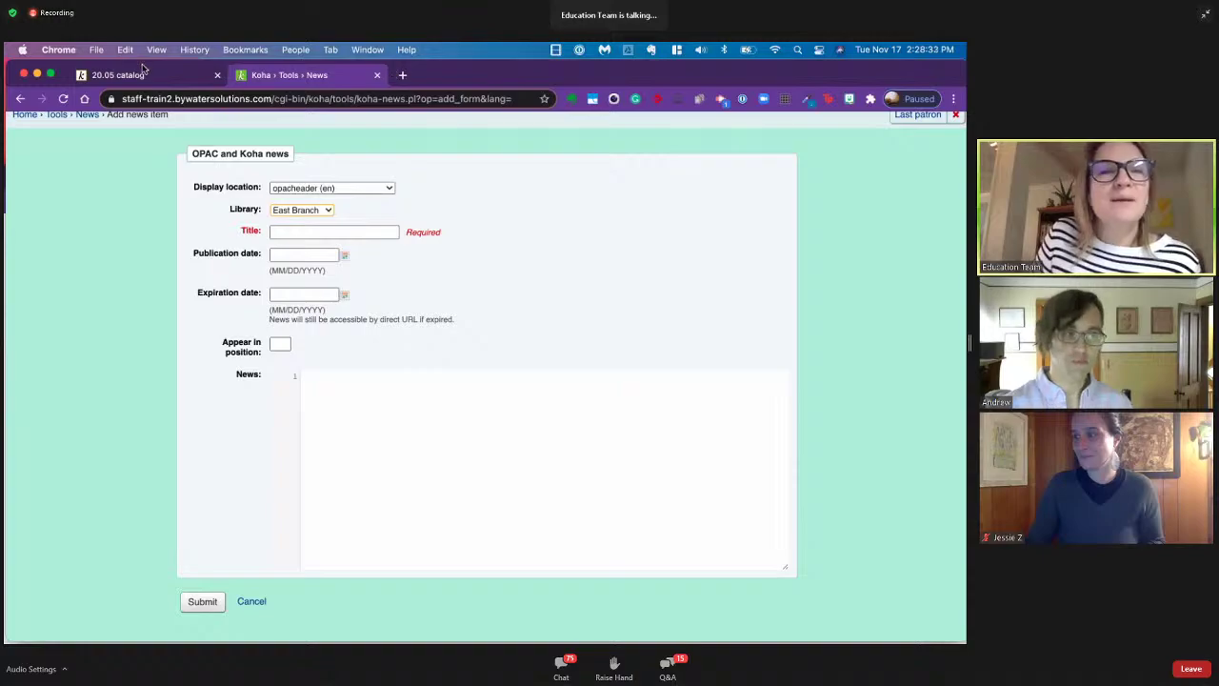
- Leave the news entry for Koha administration and search the global system preferences for "wys"
left_click_drag(143, 71, 178, 164)
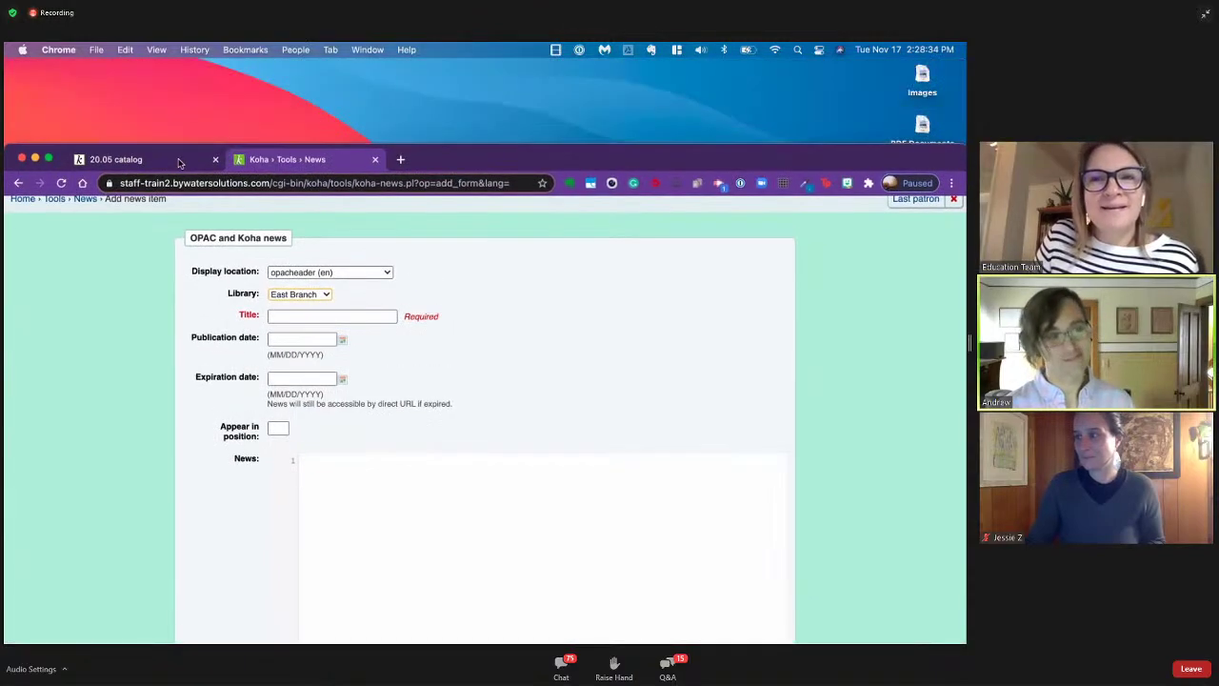
scroll(321, 220, "up", 2)
left_click(341, 206)
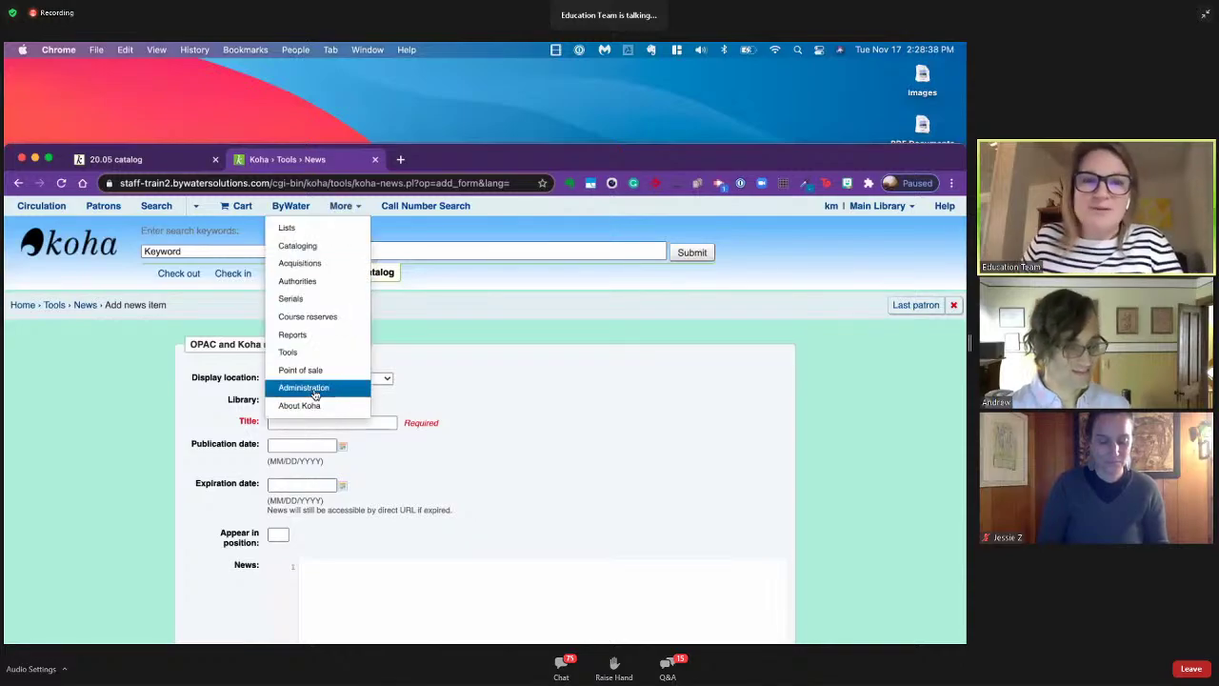
left_click(316, 391)
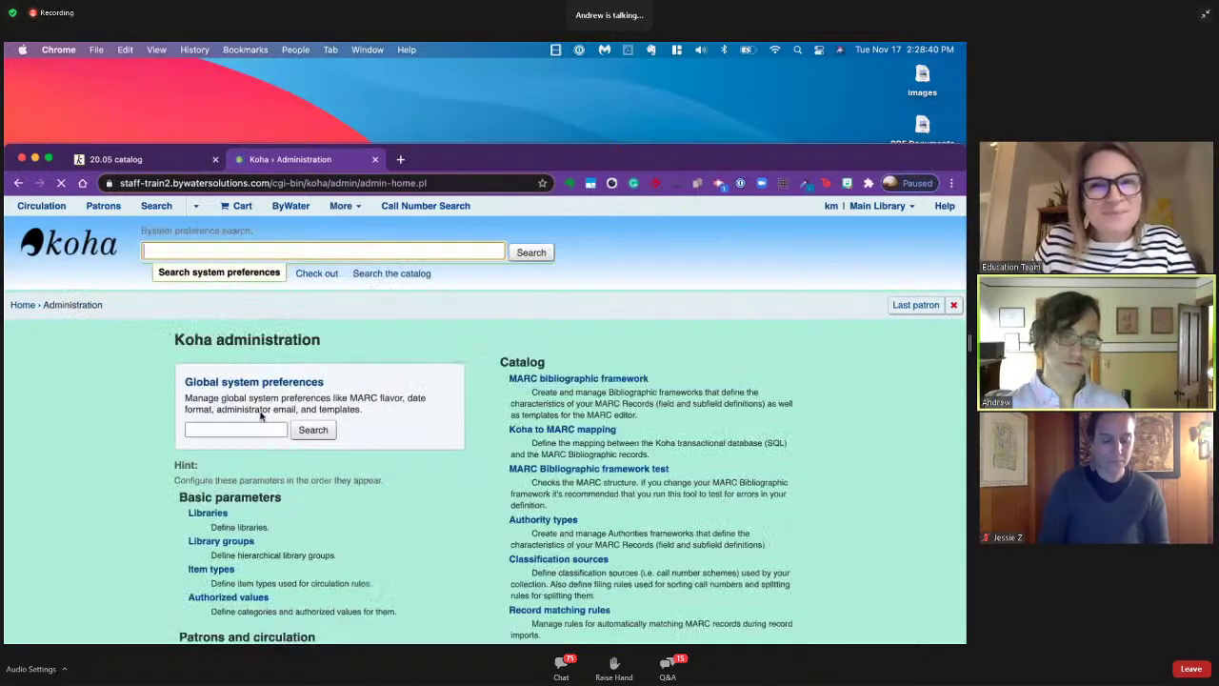
left_click(237, 425)
type("w")
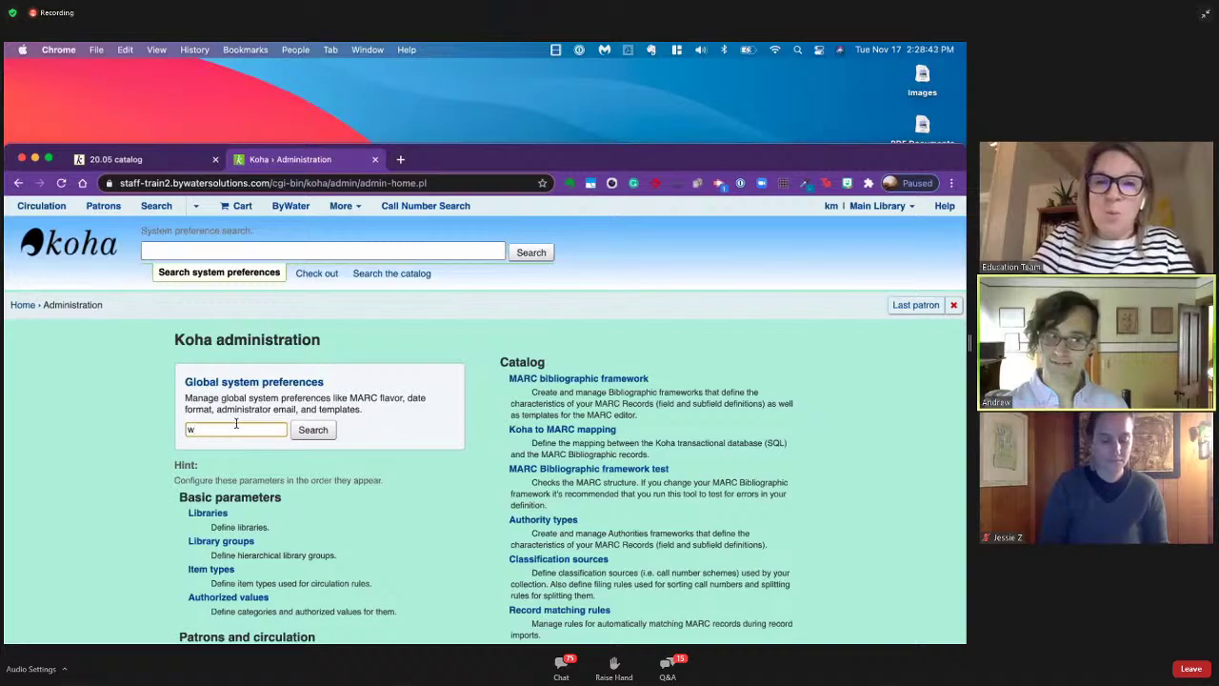
type("ys")
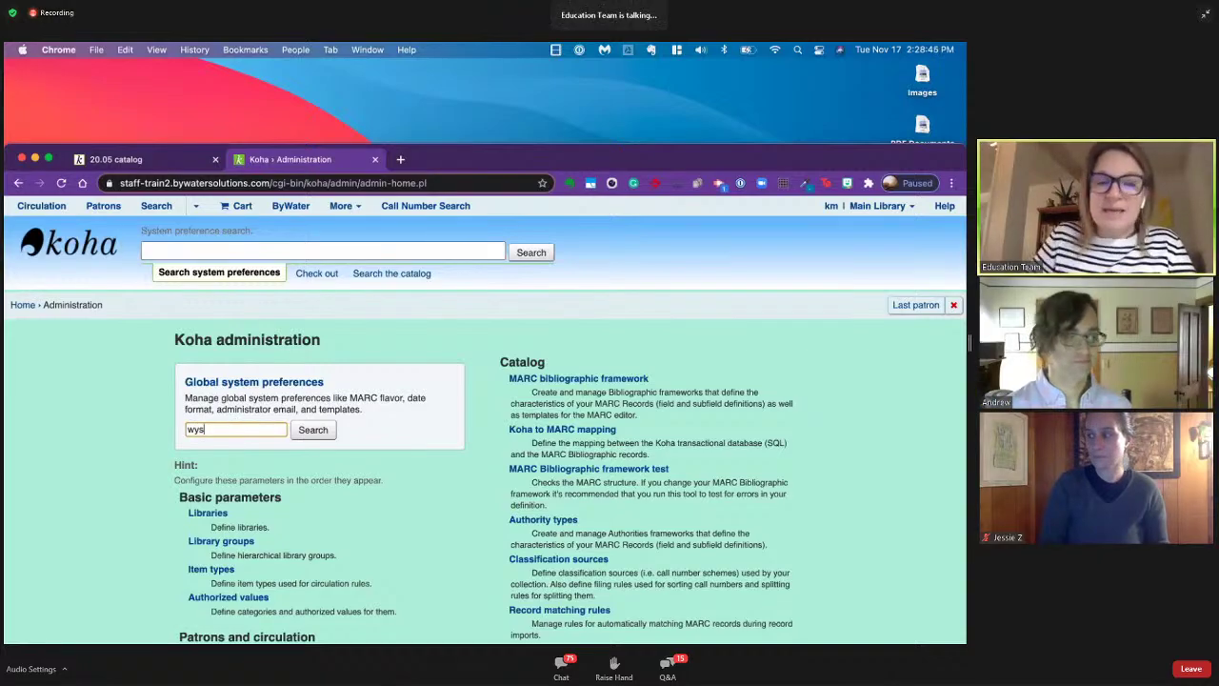
key("Return")
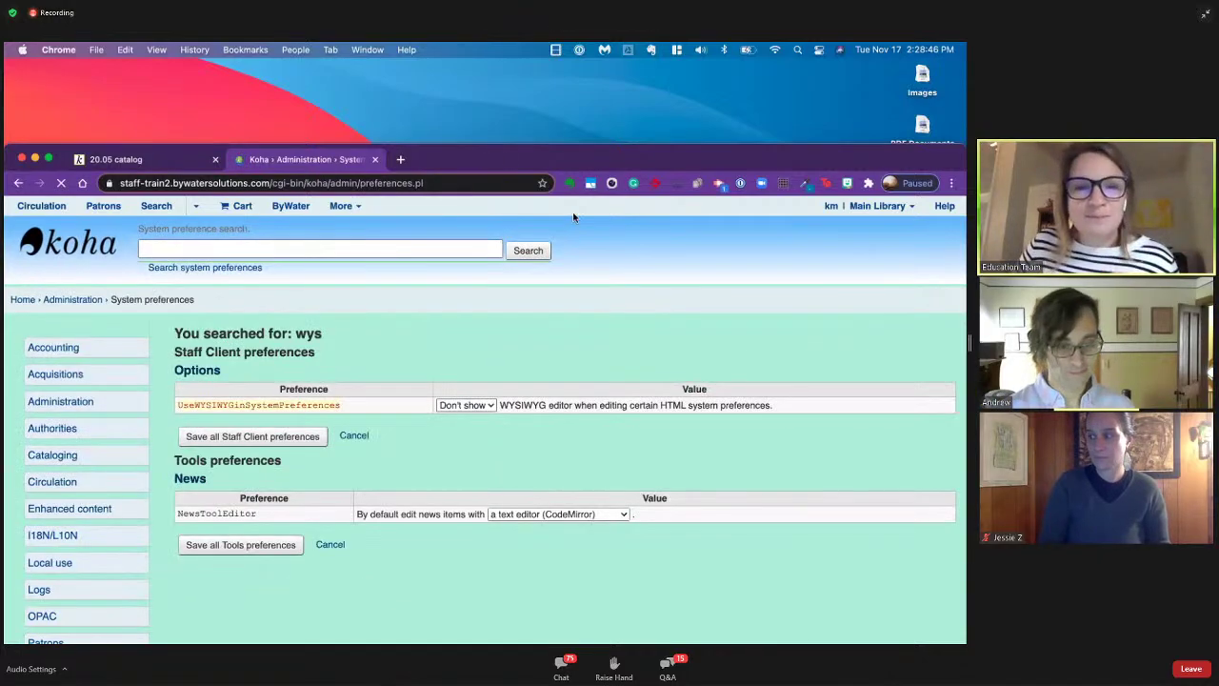
left_click_drag(505, 158, 505, 133)
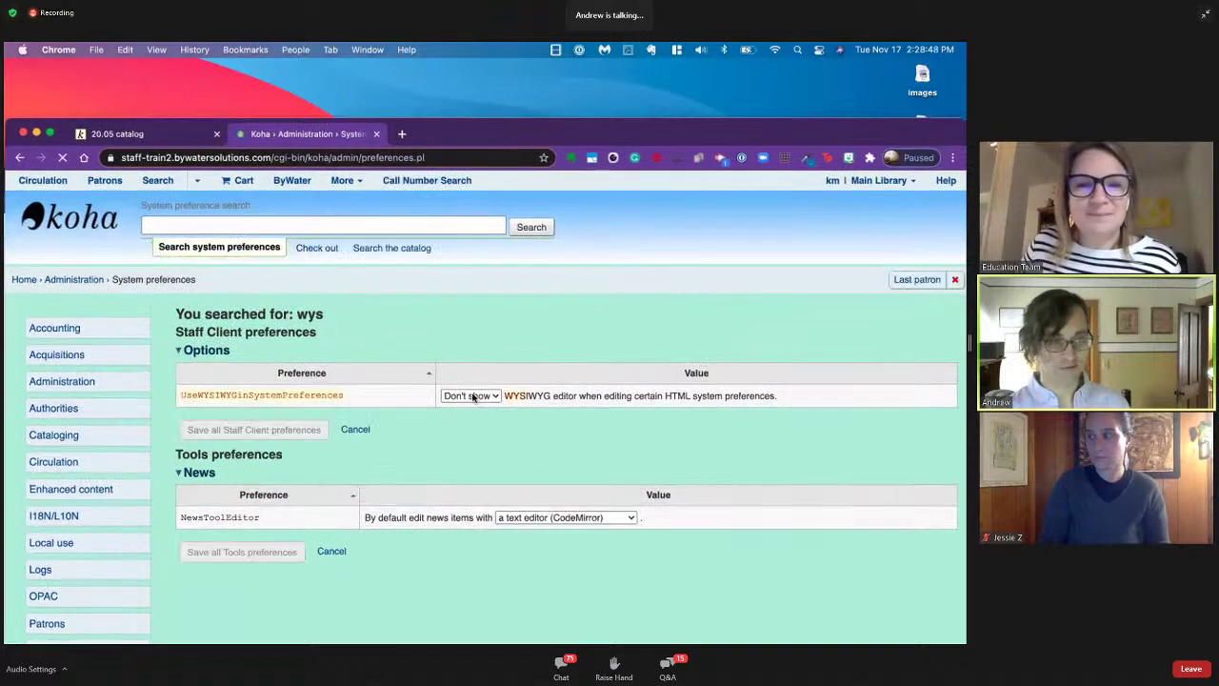
- Set the UseWYSIWYGinSystemPreferences preference to Show and save the Staff Client preferences
left_click(473, 397)
left_click(466, 411)
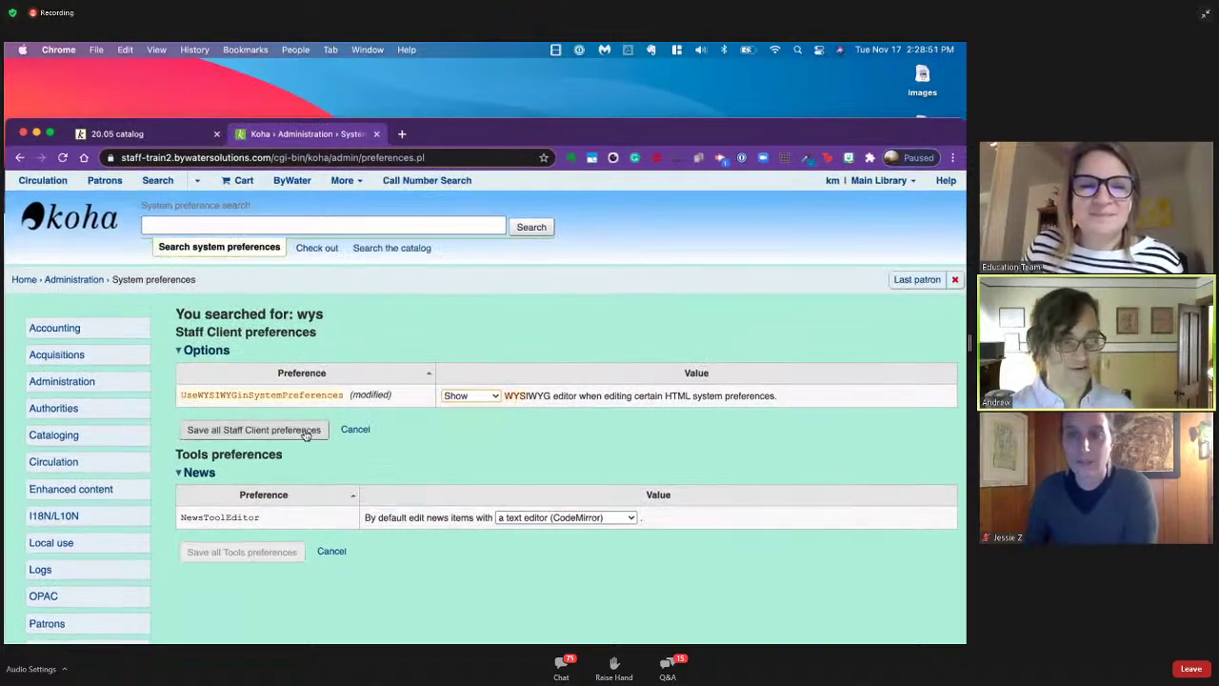
left_click(303, 431)
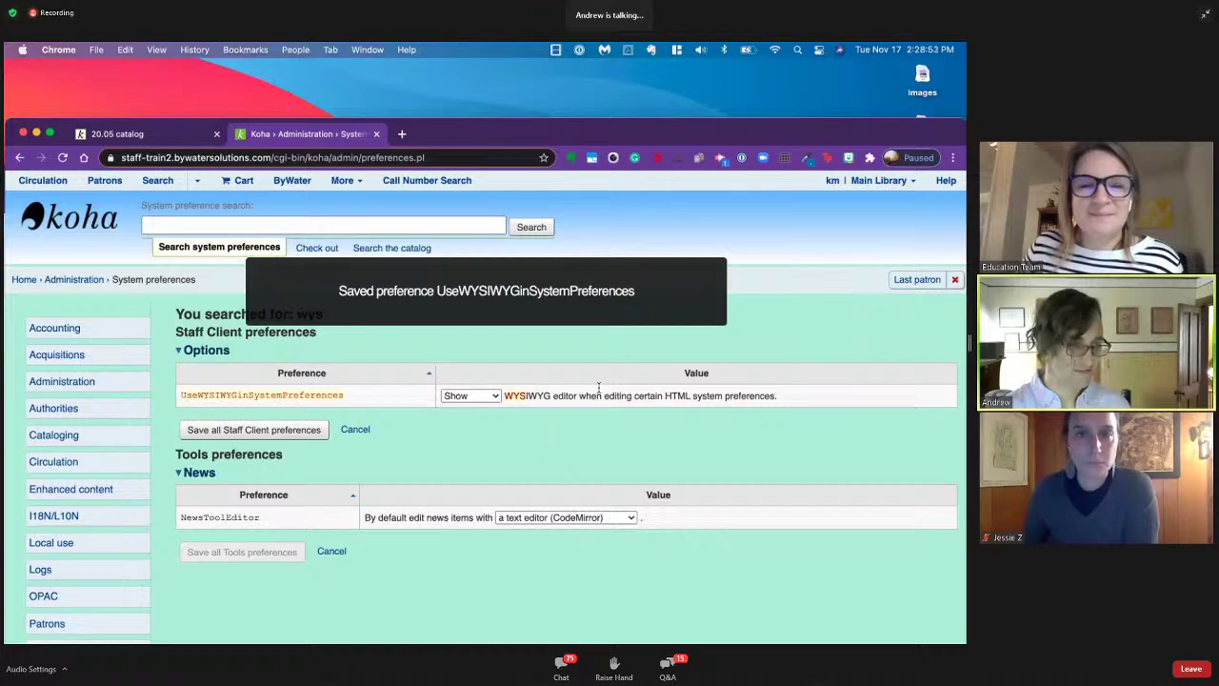
- Set the NewsToolEditor preference to a WYSIWYG editor (TinyMCE) and save the Tools preferences
left_click(565, 517)
left_click(565, 517)
left_click(564, 517)
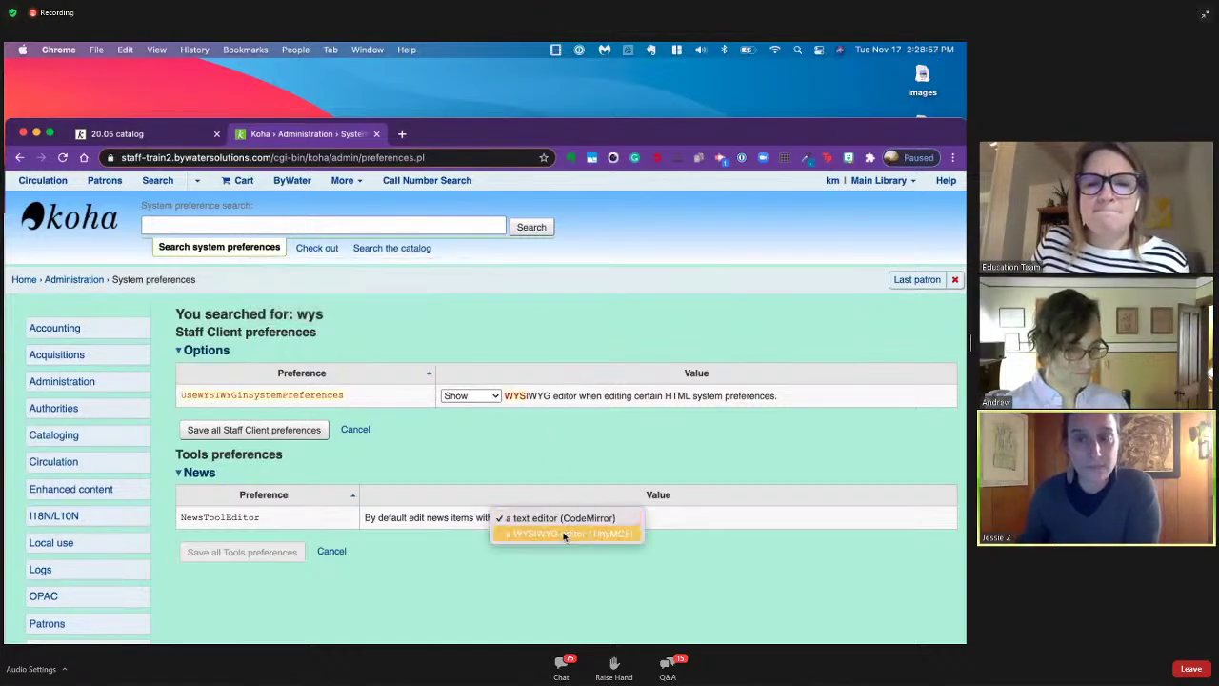
left_click(564, 535)
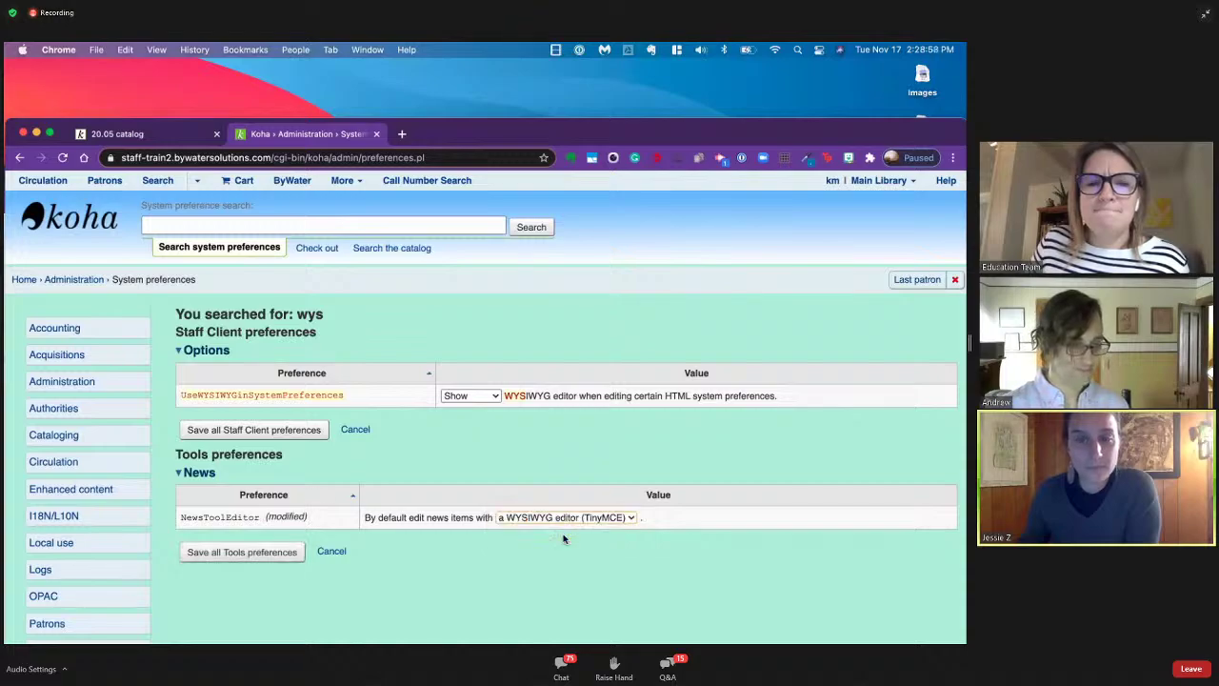
left_click(276, 551)
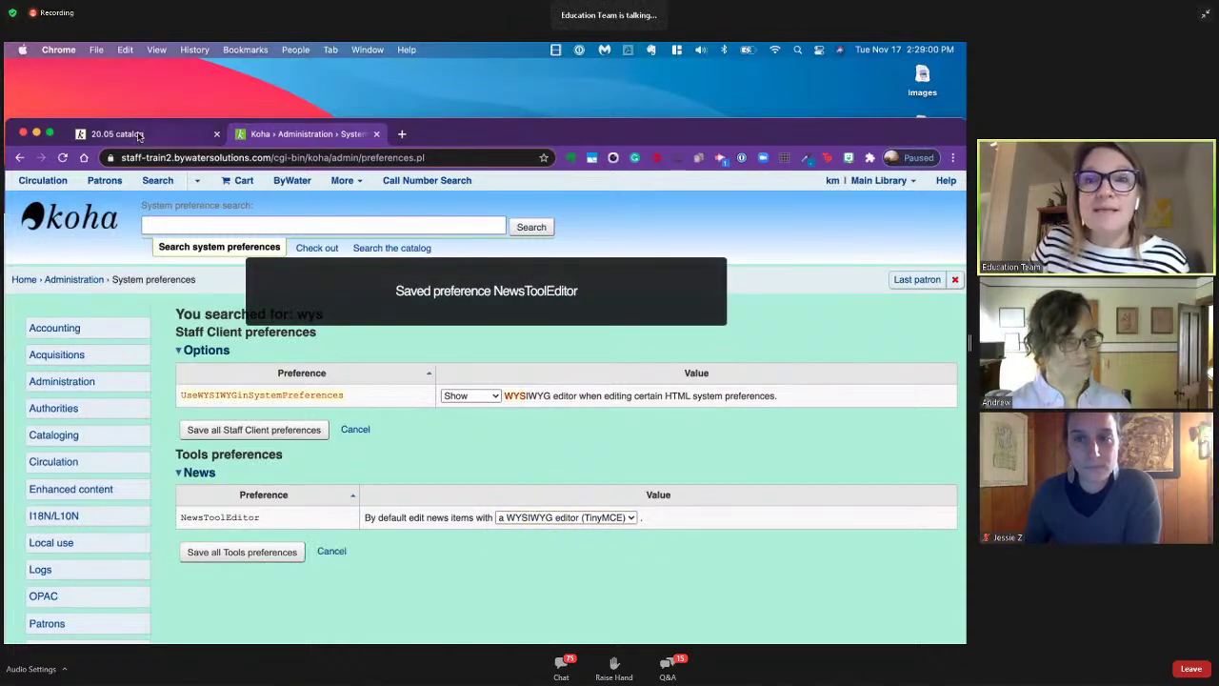
- Leave the system preferences for the News tool in Koha's Tools and start a new news entry
left_click(345, 181)
left_click(295, 327)
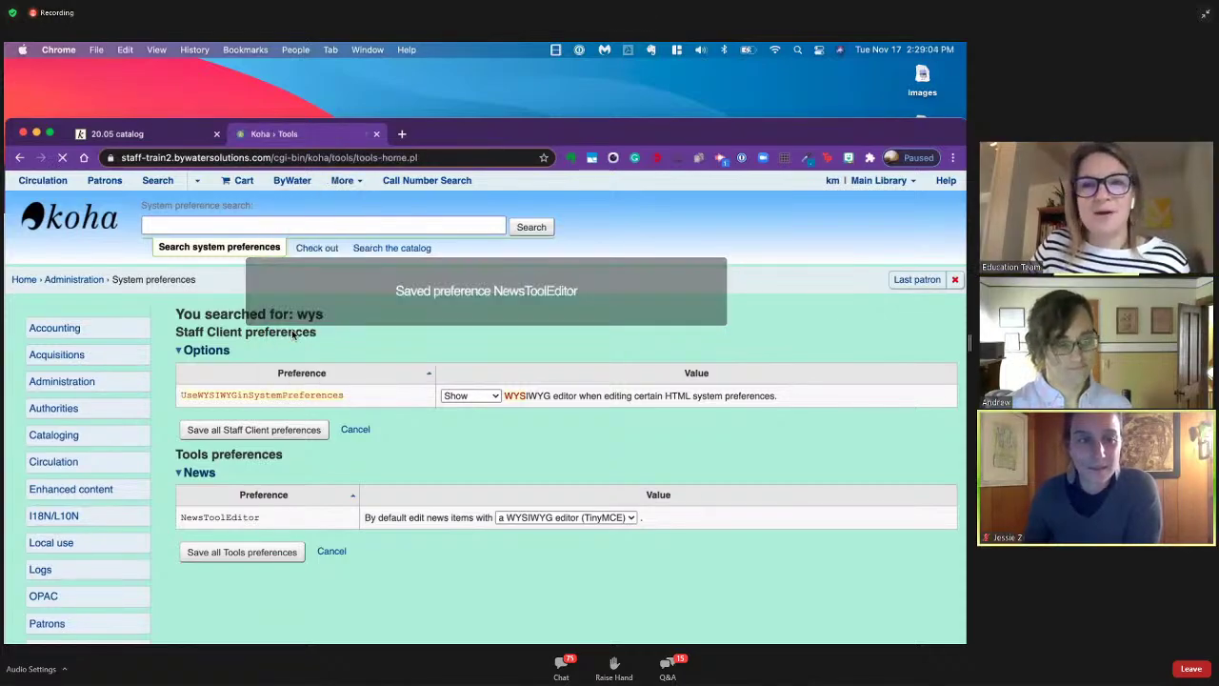
left_click(670, 406)
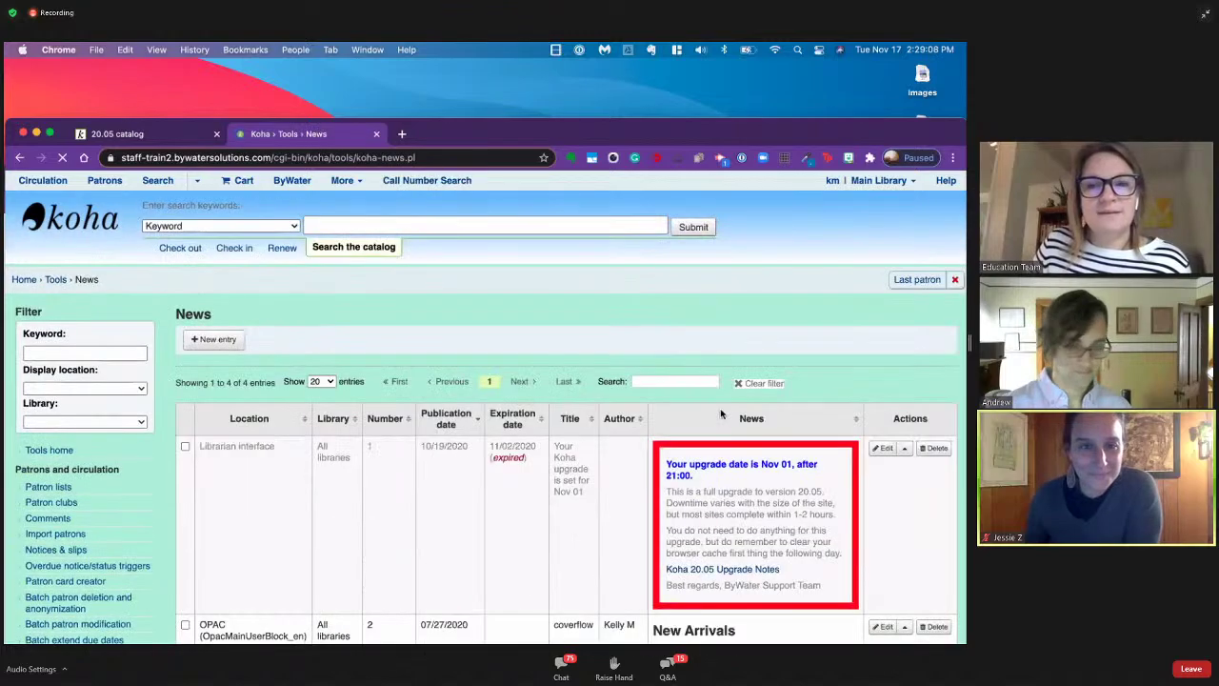
left_click(210, 340)
- Set the new news entry's display location to opaccredits (en) and bring its News editor into view
left_click(282, 356)
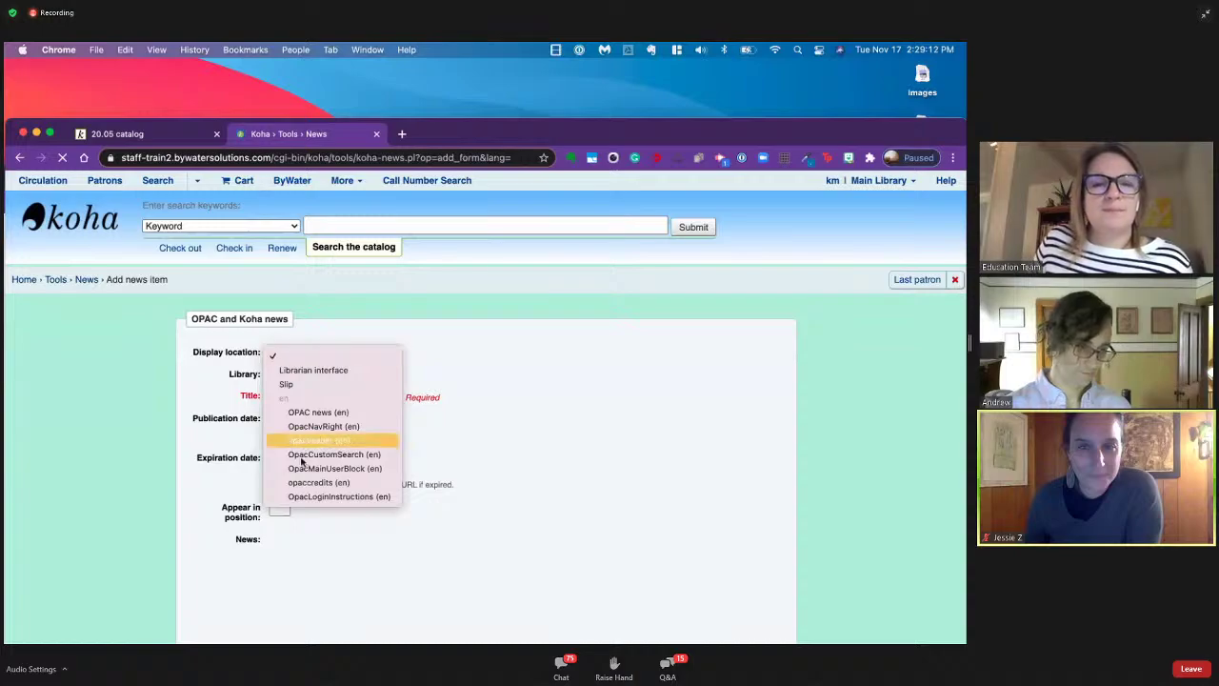
left_click(134, 428)
scroll(134, 428, "down", 2)
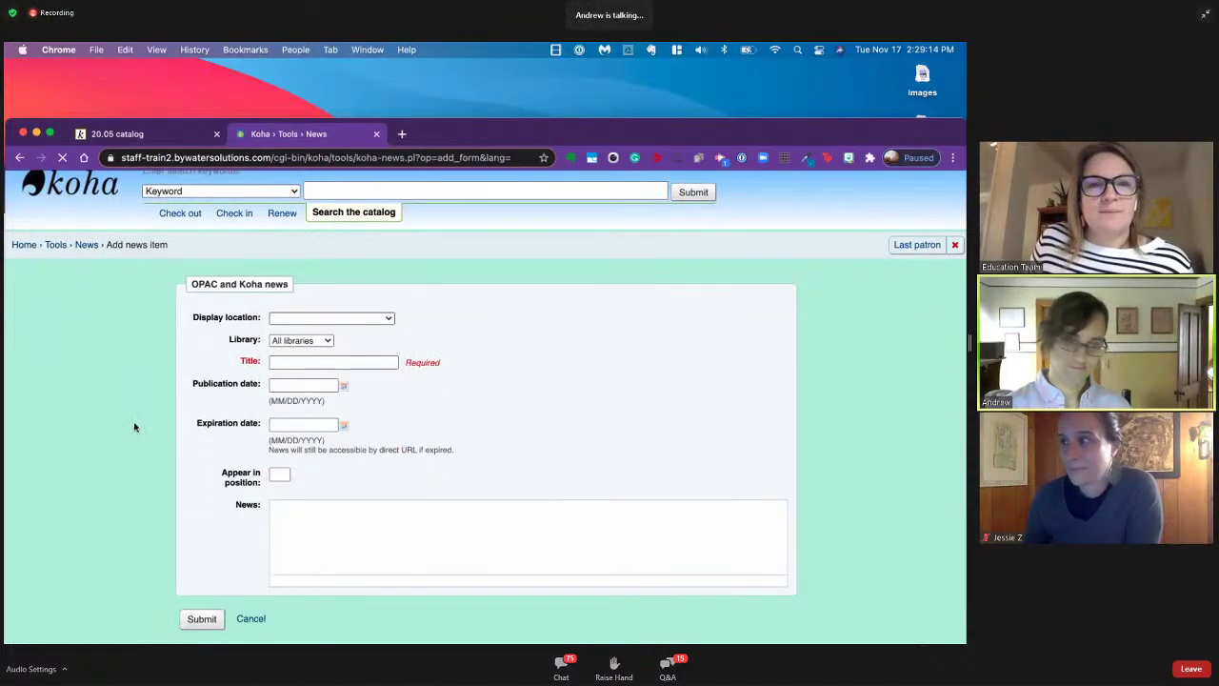
key("Down")
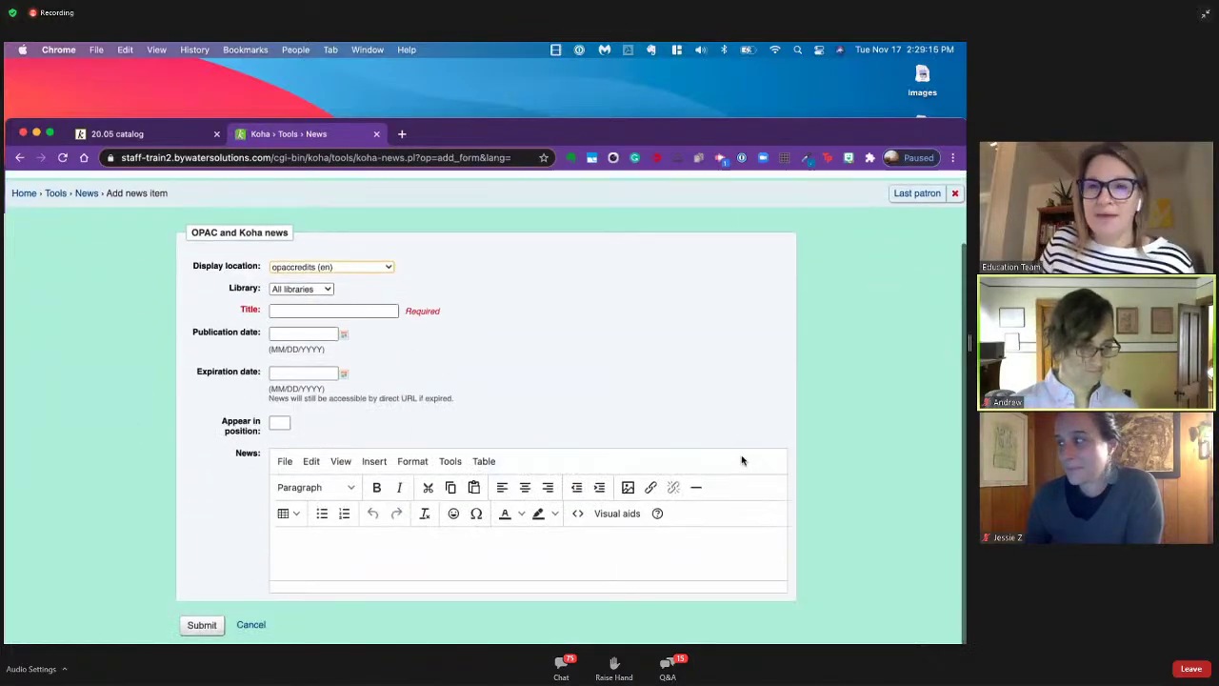